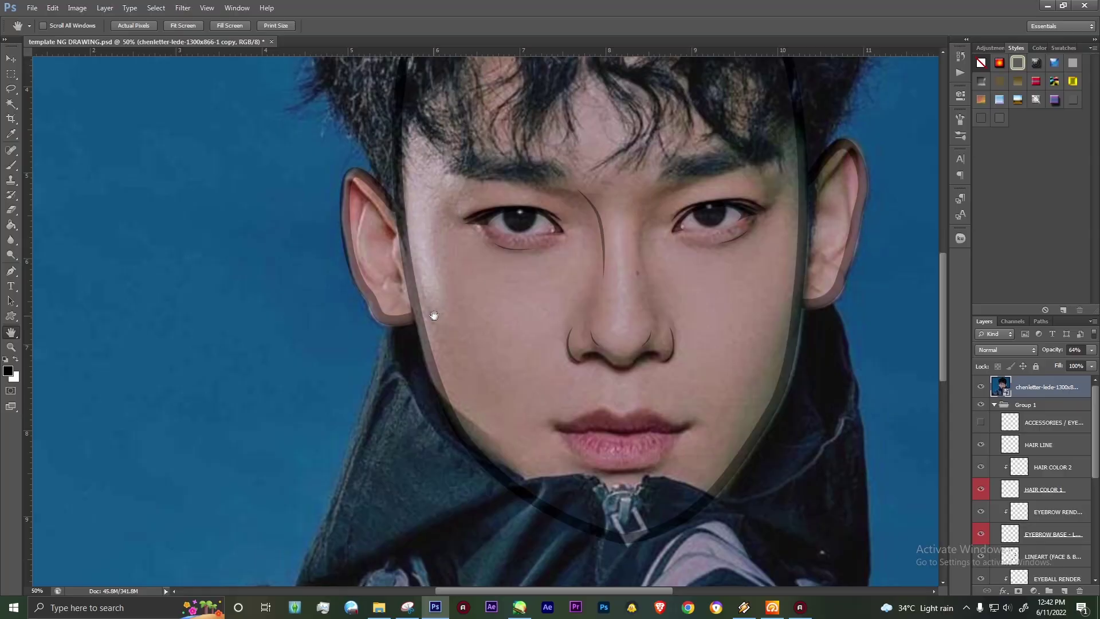
Step: Centre the face in view and briefly hide the reference photo to check the lineart
drag(495, 312, 367, 408)
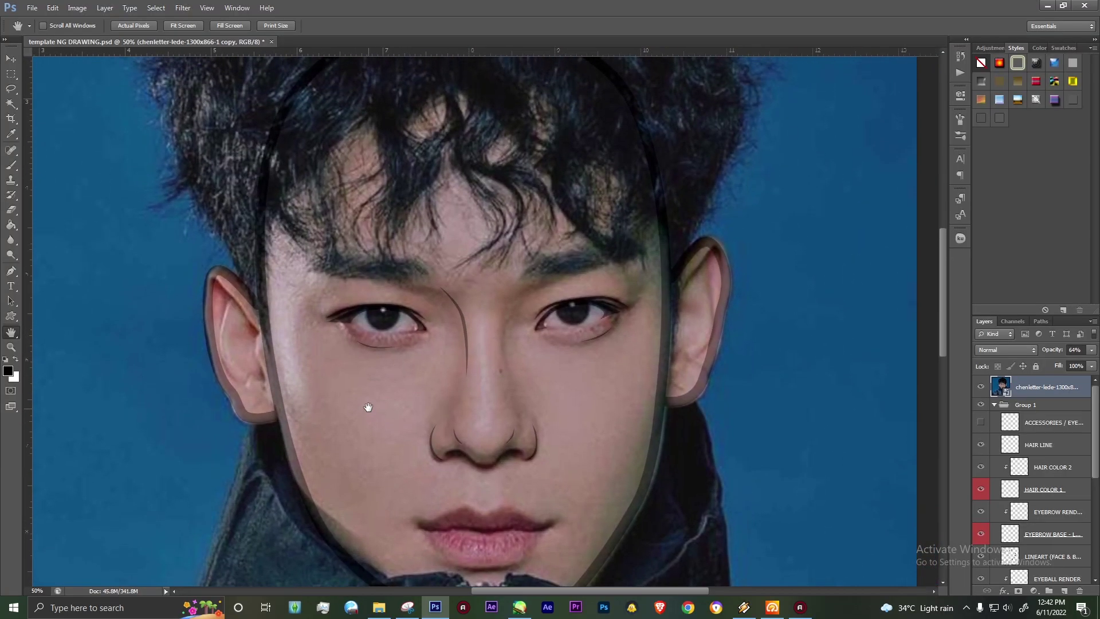
drag(368, 408, 373, 339)
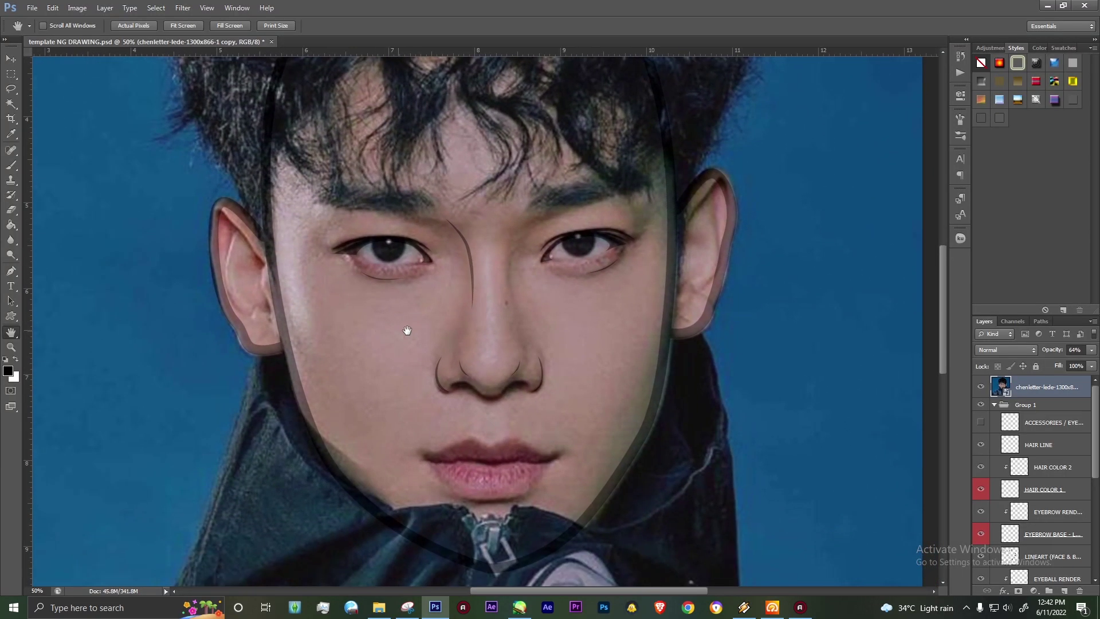
click(981, 388)
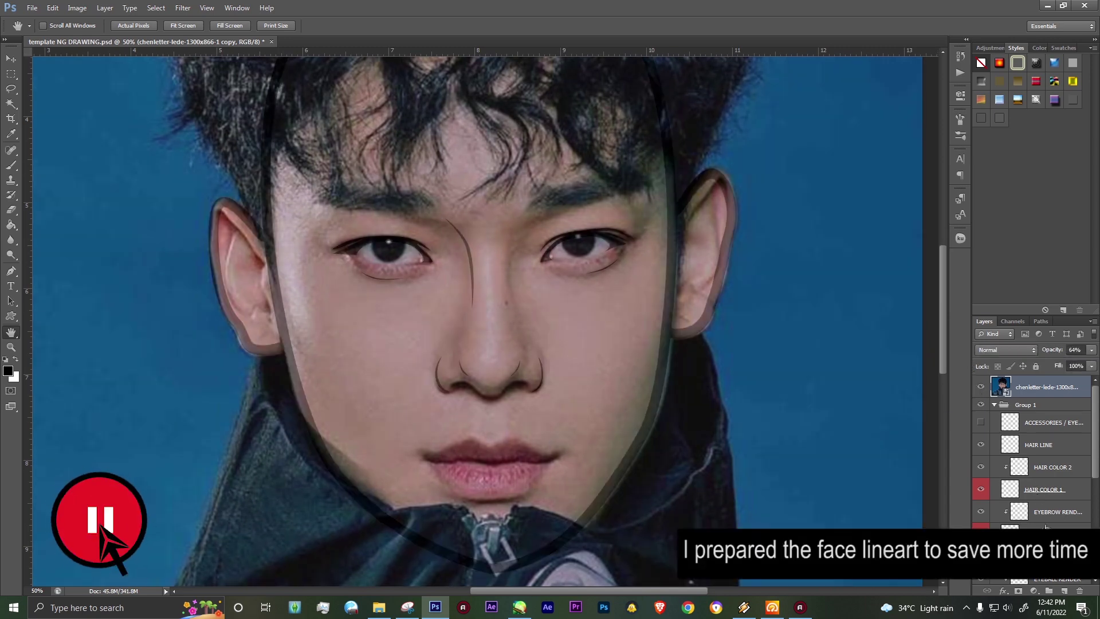
Step: Make WHITE TEETH & EYES the active layer with white as the colour, zoomed in on the nose
click(1064, 527)
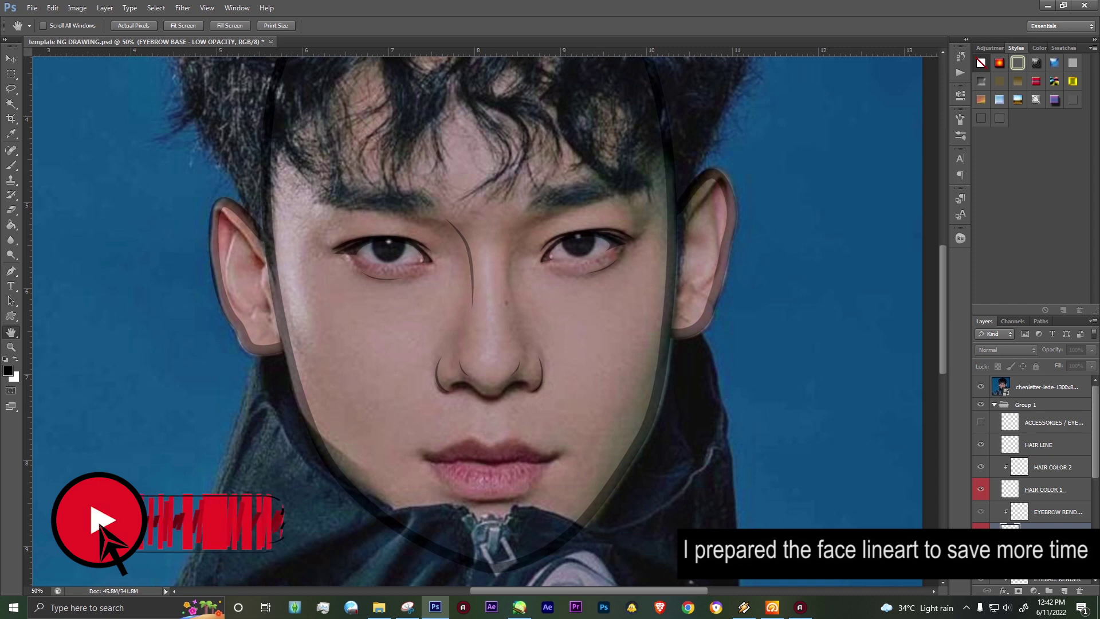
scroll(1024, 523, down, 3)
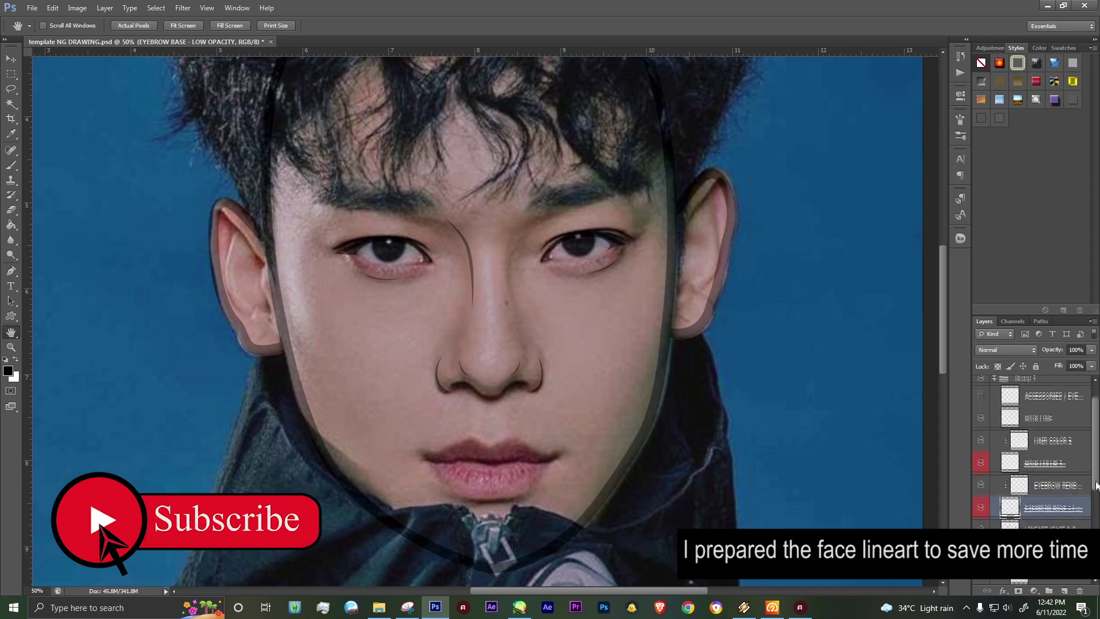
click(1058, 498)
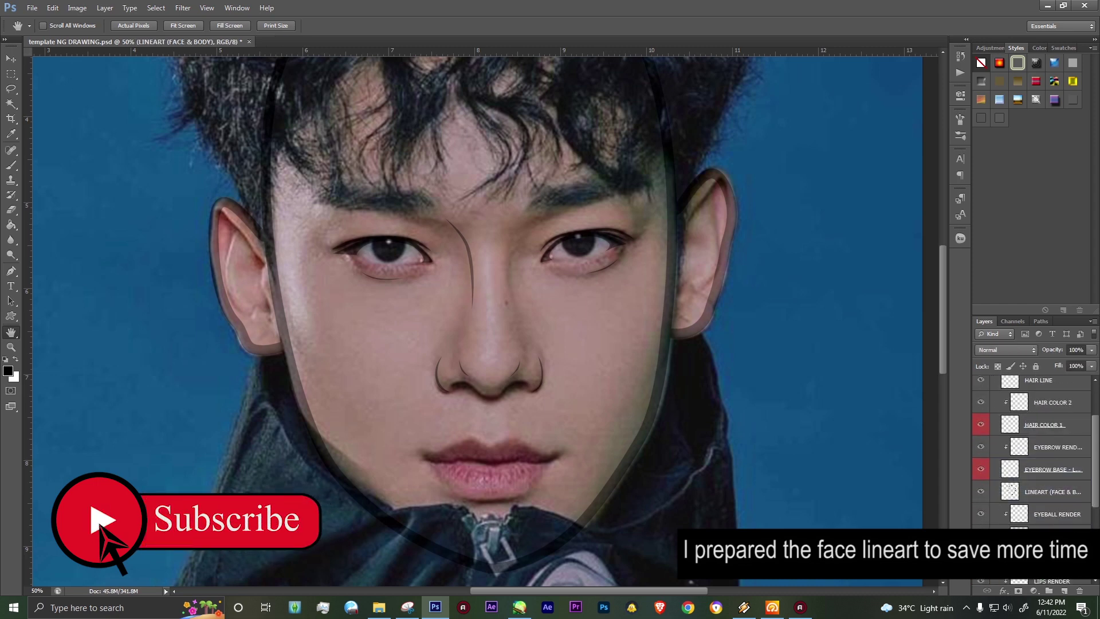
key(x)
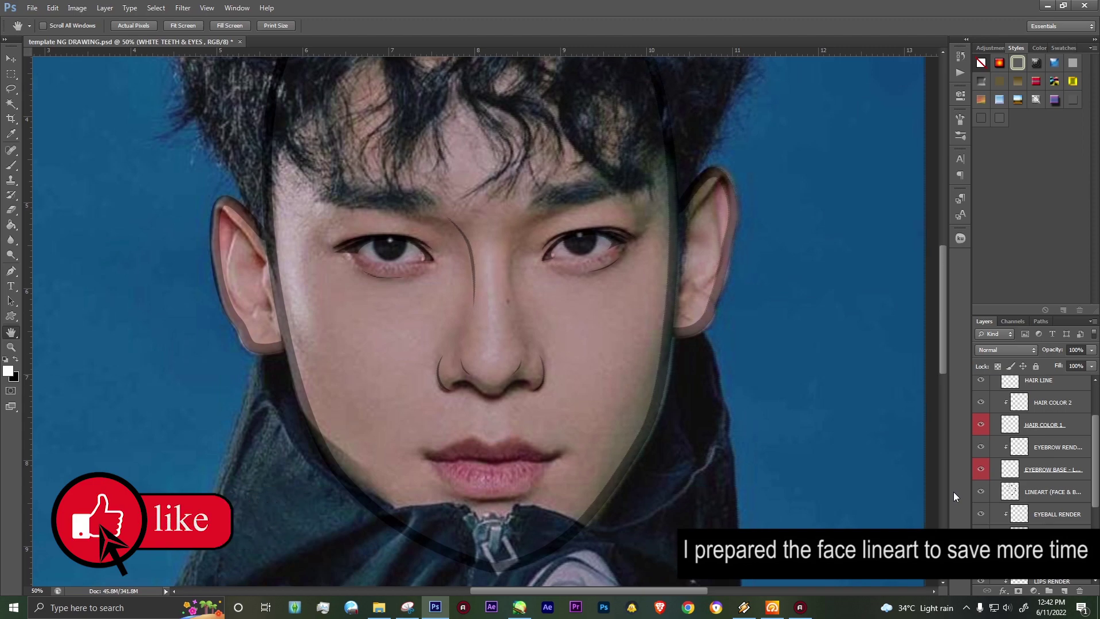
key(ctrl+plus)
key(ctrl+plus)
key(ctrl+plus)
Step: Trace the first eye's white with a curved Pen path along both eyelids
drag(515, 261, 230, 573)
key(p)
click(288, 430)
click(581, 369)
drag(447, 405, 430, 330)
click(548, 351)
drag(548, 350, 569, 360)
drag(463, 423, 411, 435)
drag(308, 432, 326, 428)
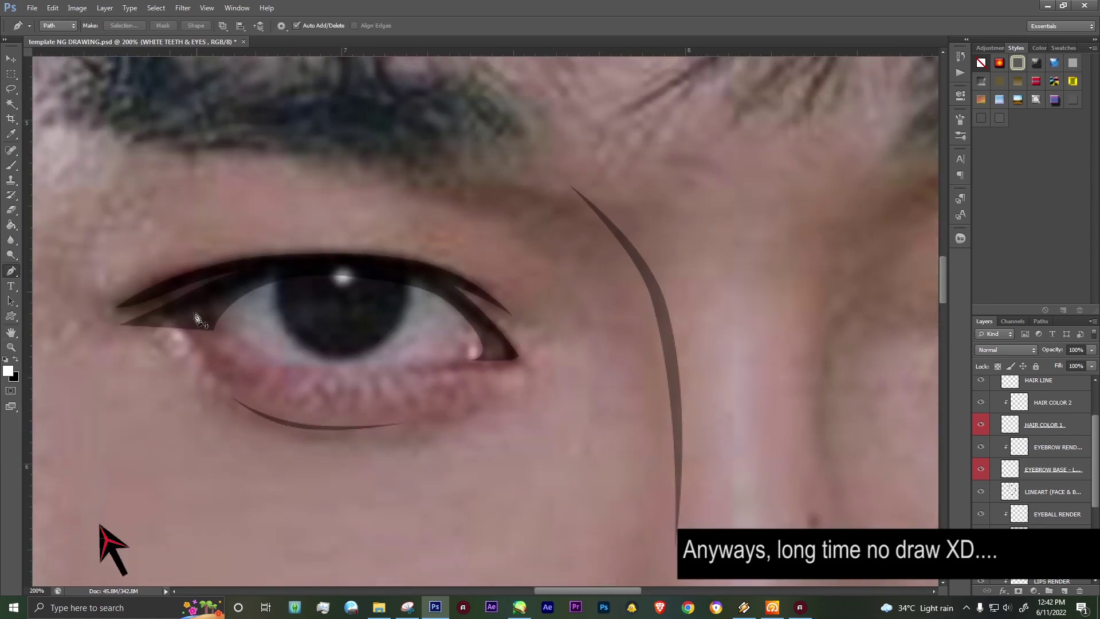
Step: Trace the second eye's white with a closed Pen path along its lids
click(195, 314)
click(496, 345)
drag(344, 329, 350, 269)
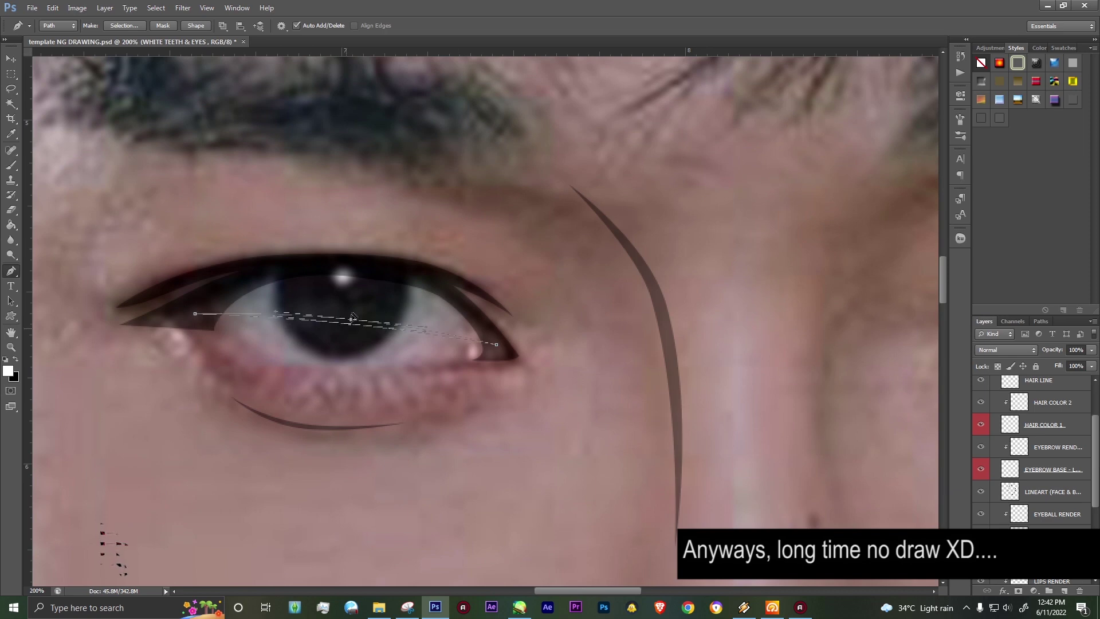
drag(252, 293, 248, 282)
click(495, 358)
click(202, 321)
drag(308, 335, 307, 367)
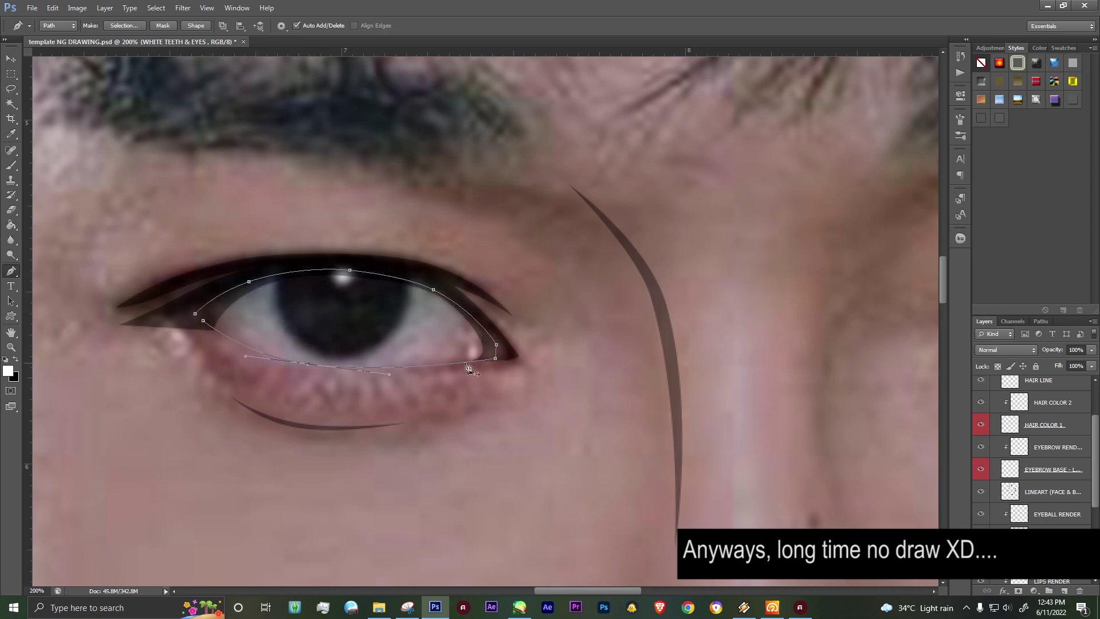
Step: Fill the eye outlines with white and draw a 119 px circle over the iris
key(ctrl+Return)
key(alt+BackSpace)
key(ctrl+d)
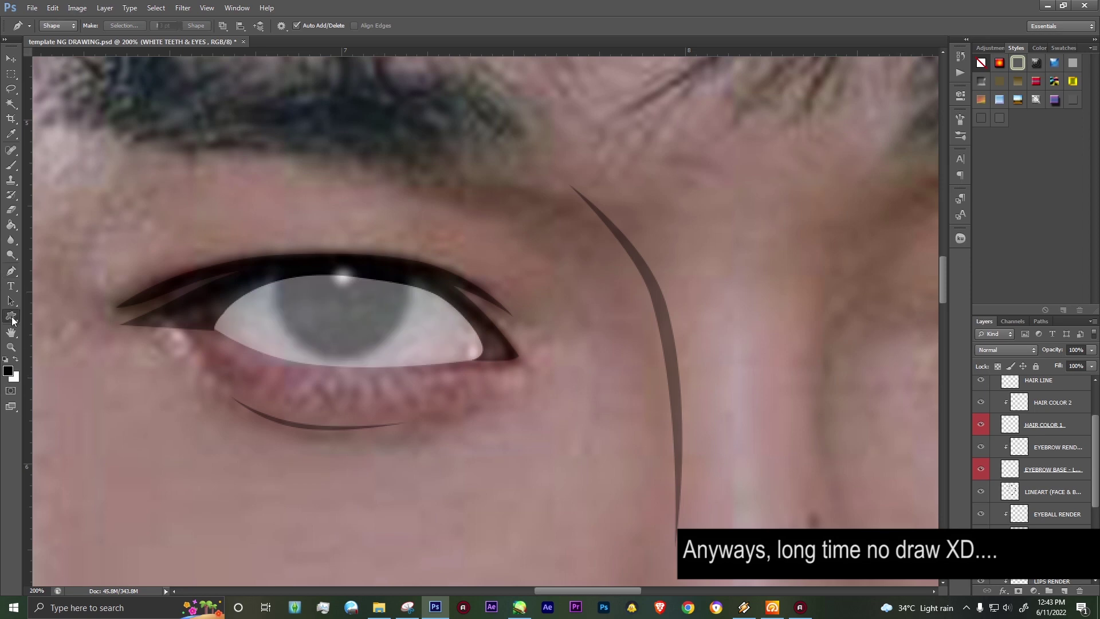
drag(11, 316, 46, 338)
drag(279, 218, 414, 377)
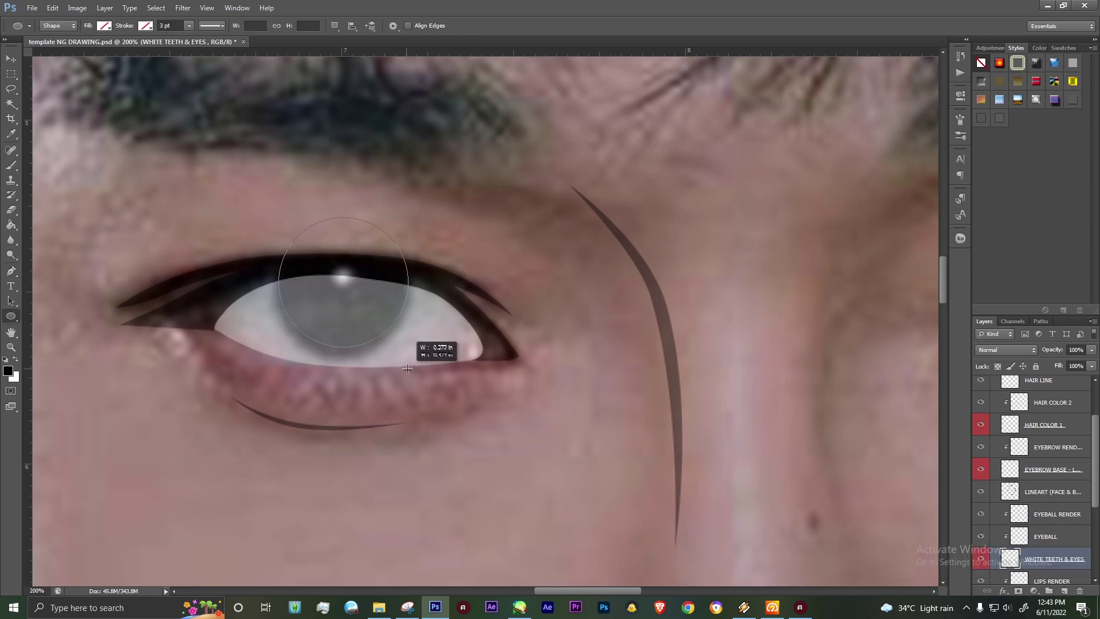
Step: Make the iris circle black, duplicate it, and place the copy over the other iris
click(106, 31)
click(69, 73)
key(v)
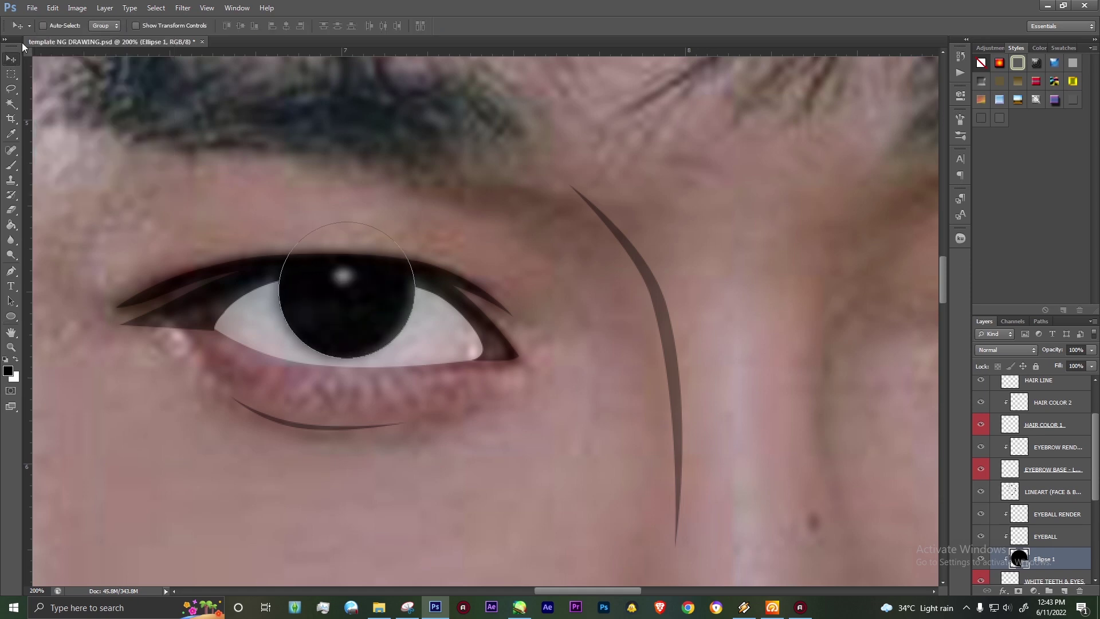
key(ctrl+j)
key(h)
mouse_move(535, 283)
mouse_down()
mouse_move(176, 304)
mouse_move(677, 293)
mouse_up()
key(v)
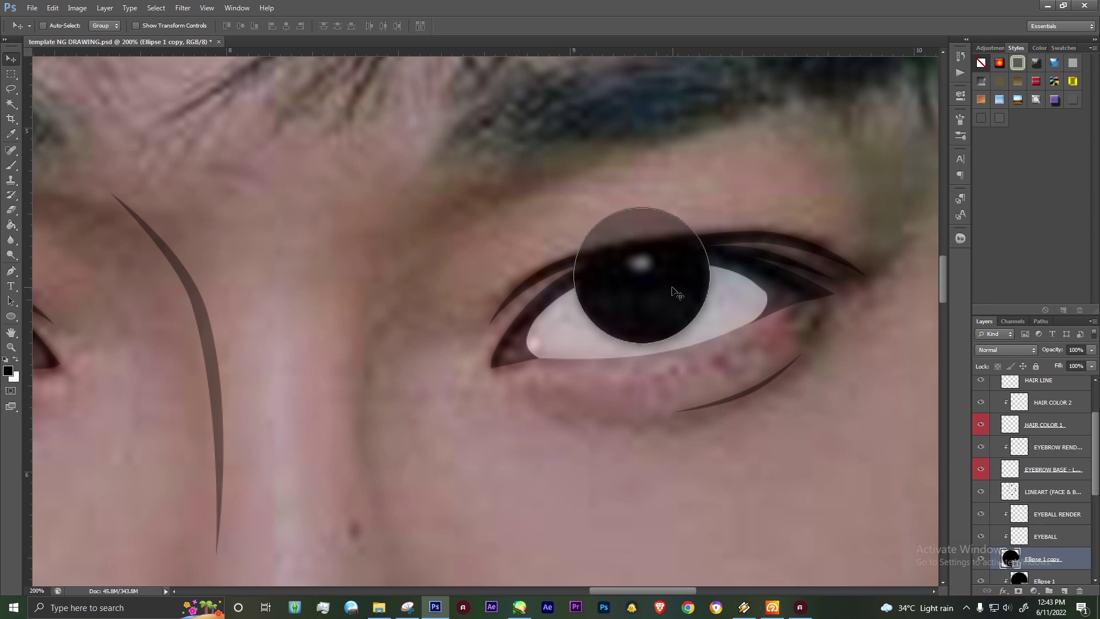
Step: Merge both black iris circles into the single Ellipse 1 layer
key(ctrl+minus)
key(ctrl+minus)
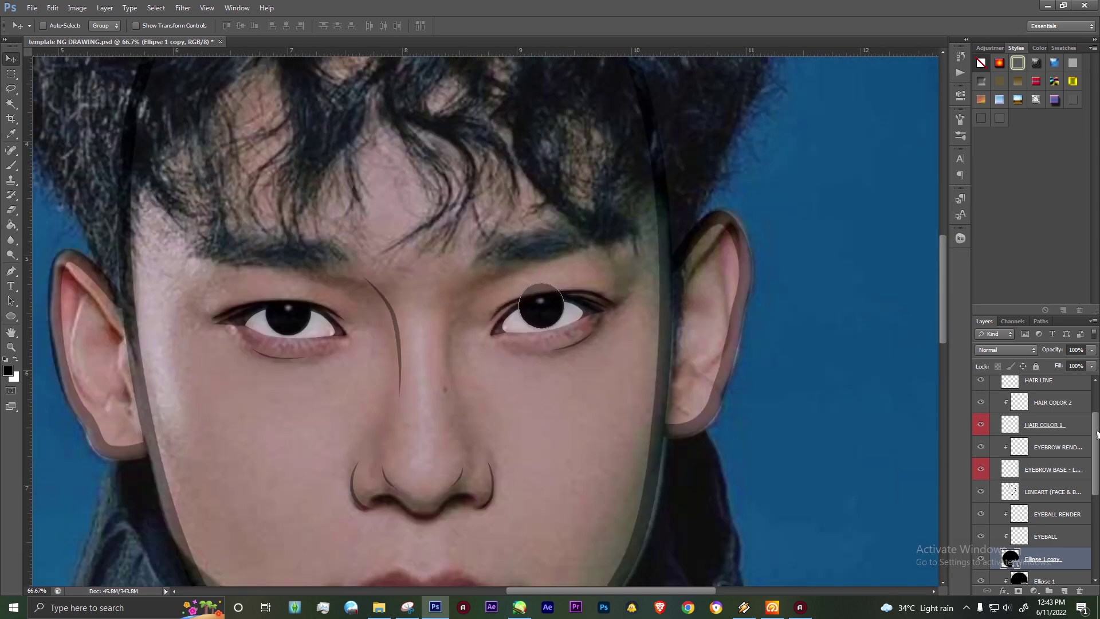
drag(1098, 433, 1097, 480)
shift+click(1043, 468)
click(1091, 350)
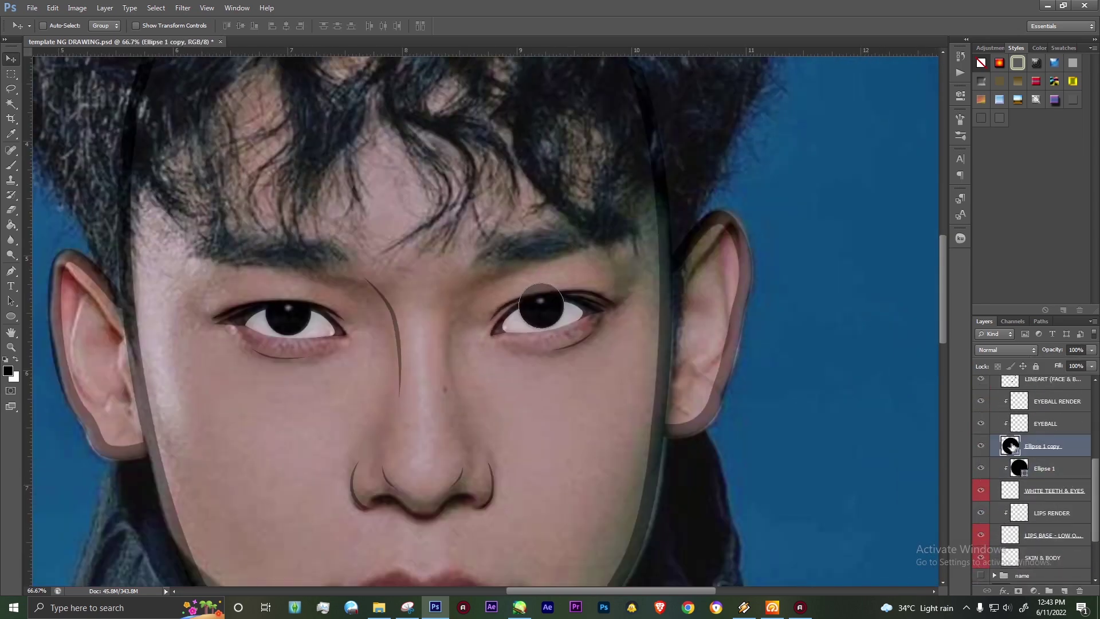
key(ctrl+e)
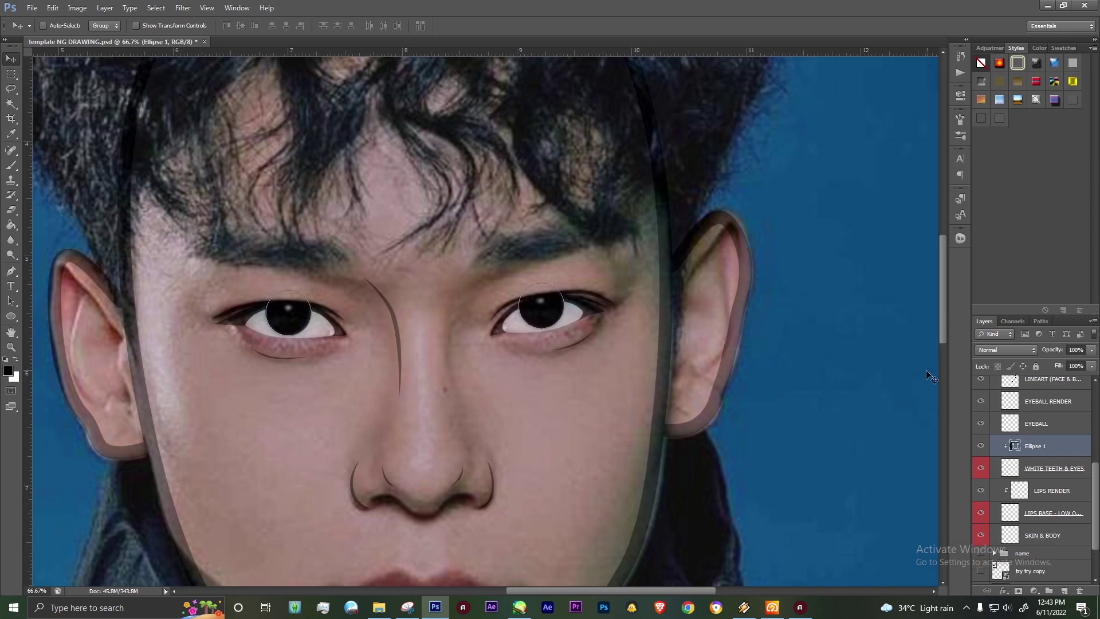
Step: Select the face and body lineart layer, zoomed to 200% on the left ear
key(h)
click(1049, 379)
key(ctrl+plus)
key(ctrl+plus)
mouse_move(144, 430)
mouse_down()
mouse_move(251, 364)
mouse_move(360, 364)
mouse_up()
Step: Erase the face-edge lineart strip beside and below the left ear
key(e)
mouse_move(413, 189)
mouse_down()
mouse_move(435, 298)
mouse_move(447, 286)
mouse_up()
mouse_move(452, 245)
mouse_down()
mouse_move(424, 321)
mouse_move(476, 412)
mouse_up()
drag(458, 344, 493, 515)
mouse_move(453, 367)
mouse_down()
mouse_move(423, 298)
mouse_move(487, 449)
mouse_up()
Step: Trace a Pen path along the ear's rim and inner edge, then discard it
key(h)
drag(371, 287, 398, 364)
key(p)
drag(354, 335, 406, 293)
drag(258, 112, 296, 133)
drag(382, 245, 419, 310)
drag(448, 373, 422, 408)
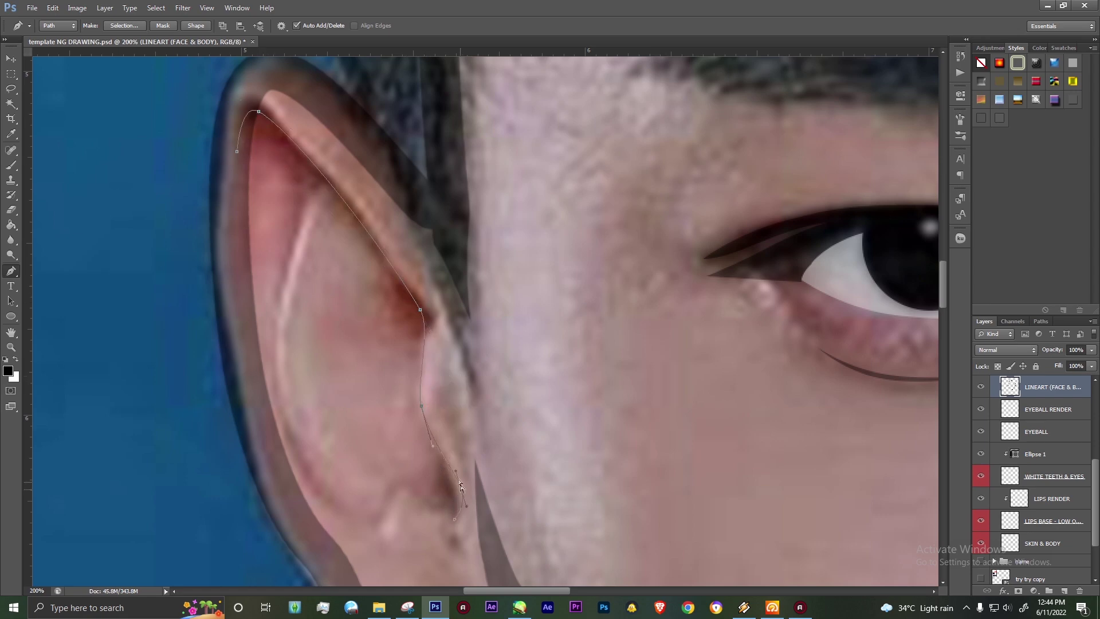
drag(298, 247, 287, 172)
mouse_move(369, 319)
mouse_down()
mouse_move(441, 384)
mouse_move(417, 413)
mouse_up()
key(Return)
Step: Draw the inner-ear curve as a closed path and fill it dark, then view the whole face
click(310, 182)
click(360, 522)
drag(342, 401, 278, 419)
click(327, 200)
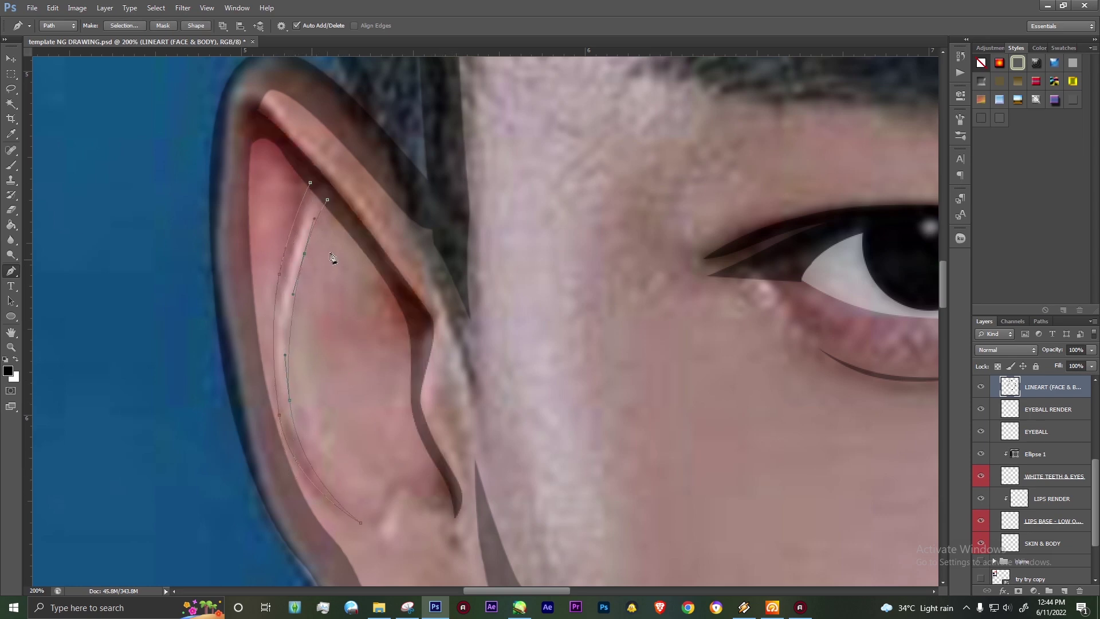
key(ctrl+Return)
key(alt+BackSpace)
key(ctrl+d)
click(452, 487)
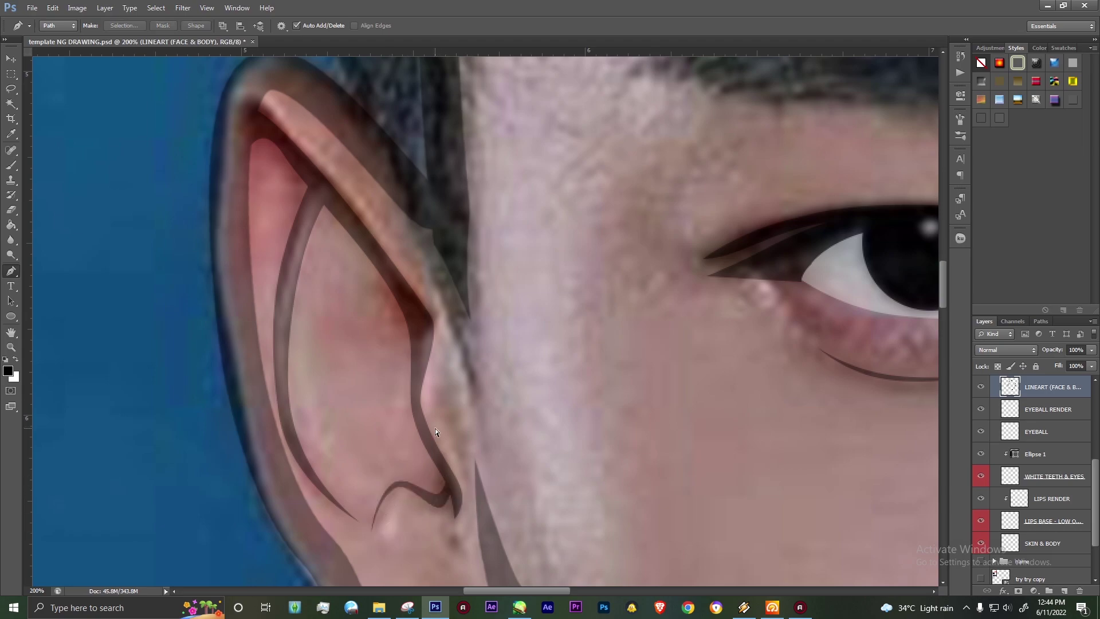
key(ctrl+minus)
key(ctrl+minus)
drag(545, 300, 228, 369)
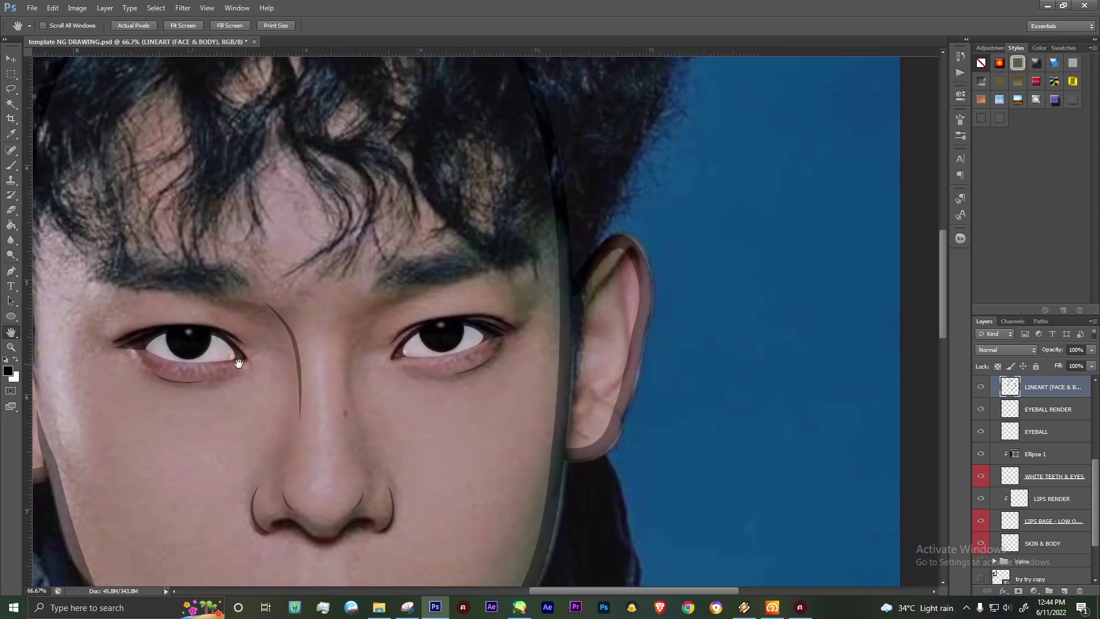
Step: Erase the dark stroke beside the right ear at 100% zoom
key(ctrl+plus)
drag(497, 316, 330, 287)
key(e)
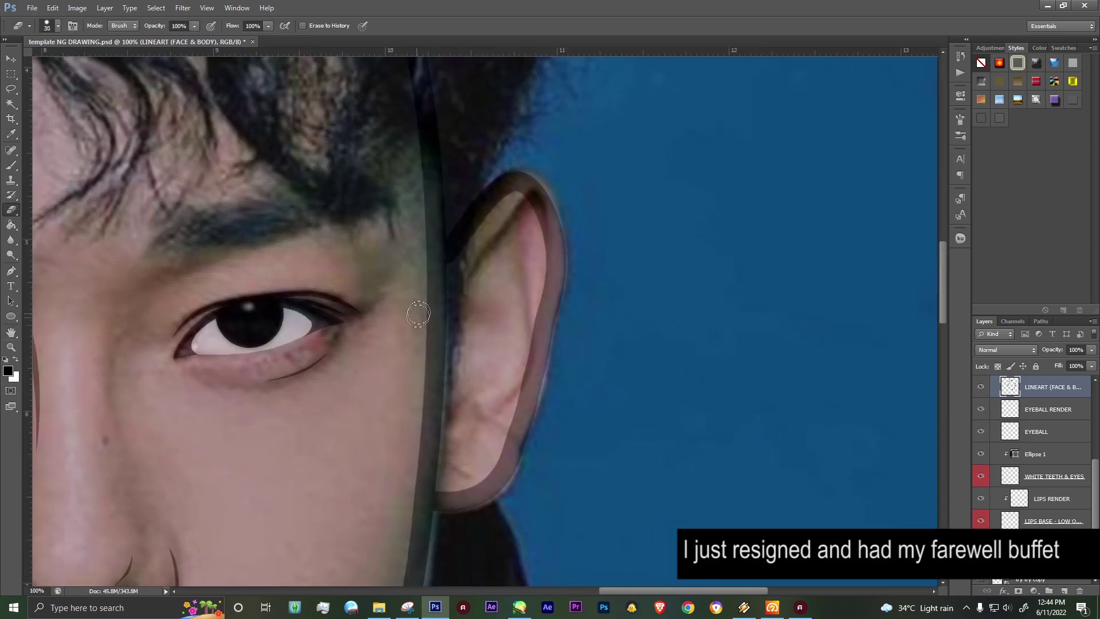
drag(413, 229, 443, 385)
key(bracketleft)
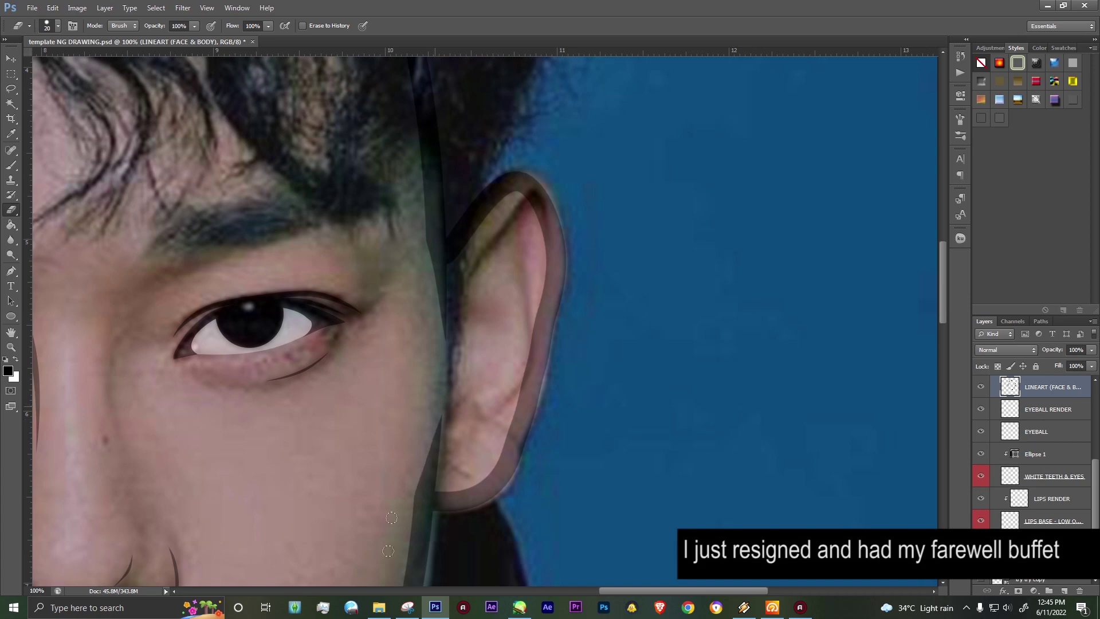
Step: Outline the right ear rim with a closed Pen path and fill it dark
key(ctrl+plus)
key(p)
drag(470, 321, 395, 301)
click(341, 380)
mouse_move(532, 213)
mouse_down()
mouse_move(513, 232)
mouse_move(498, 168)
mouse_up()
drag(395, 298, 365, 317)
click(341, 406)
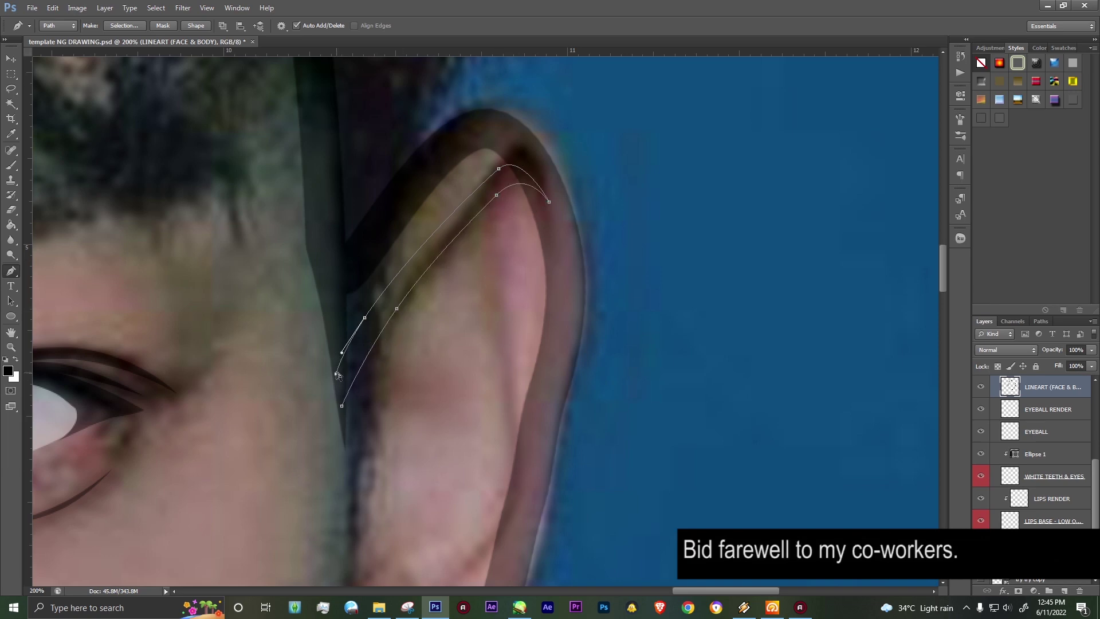
key(ctrl+Return)
key(alt+BackSpace)
key(ctrl+d)
Step: Add a dark inner-ear line running from the ear top down toward the earlobe
drag(483, 197, 474, 95)
click(474, 96)
mouse_move(509, 346)
mouse_down()
mouse_move(507, 367)
mouse_move(505, 256)
mouse_up()
click(458, 109)
drag(484, 369, 482, 414)
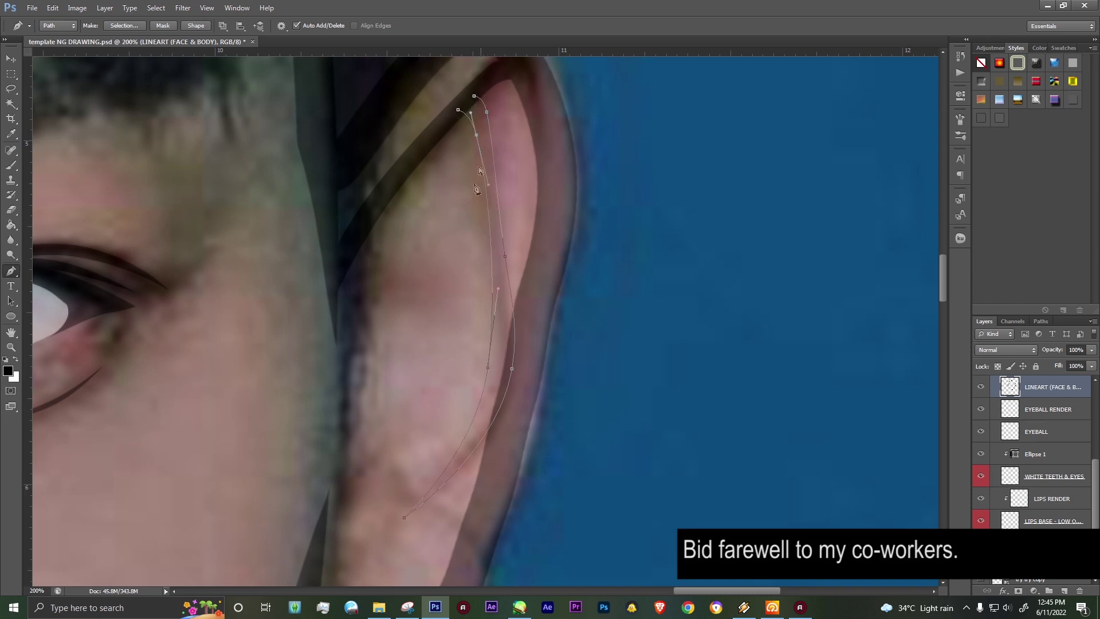
drag(424, 482, 445, 454)
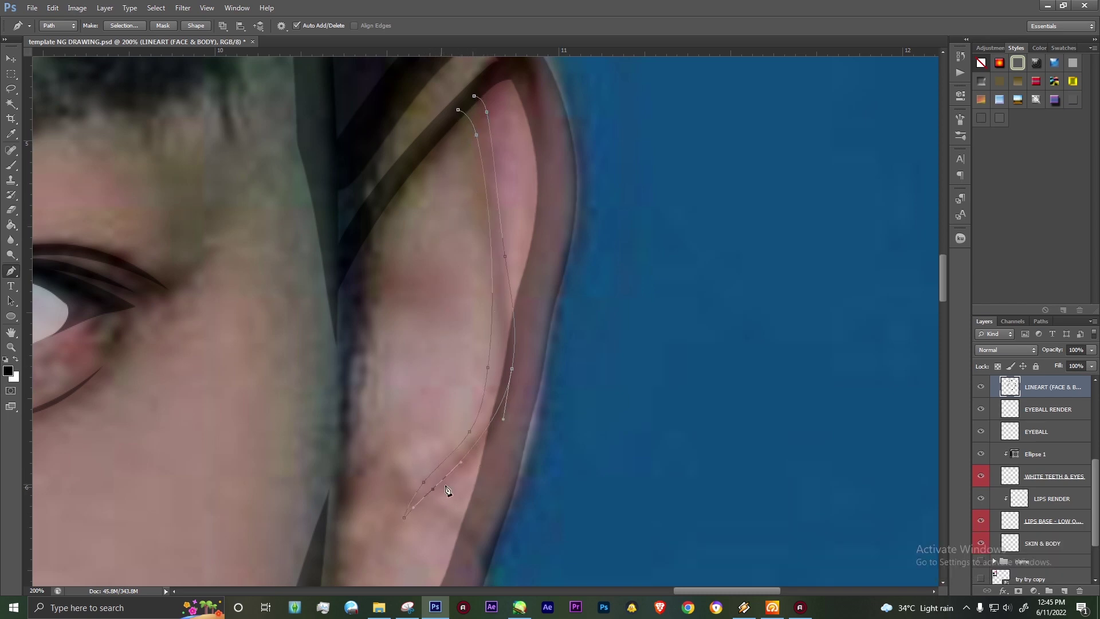
key(Return)
Step: Add a short dark curved stroke on the lower ear near the earlobe
scroll(417, 424, down, 5)
scroll(417, 424, up, 3)
scroll(417, 424, up, 1)
mouse_move(461, 364)
mouse_down()
mouse_move(471, 367)
mouse_move(432, 405)
mouse_up()
click(432, 425)
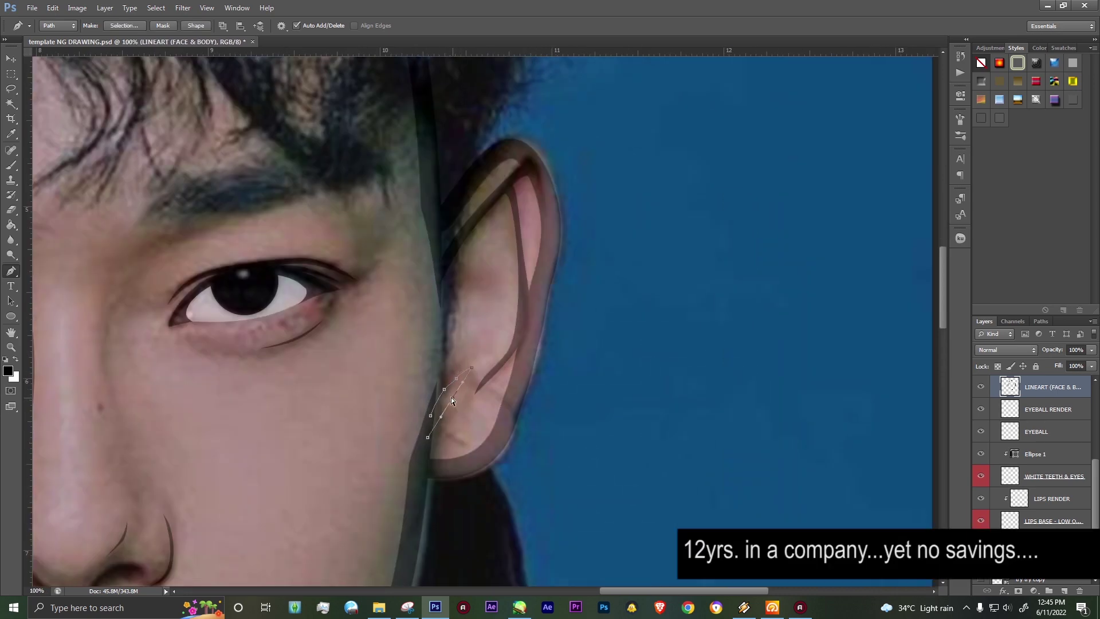
key(Return)
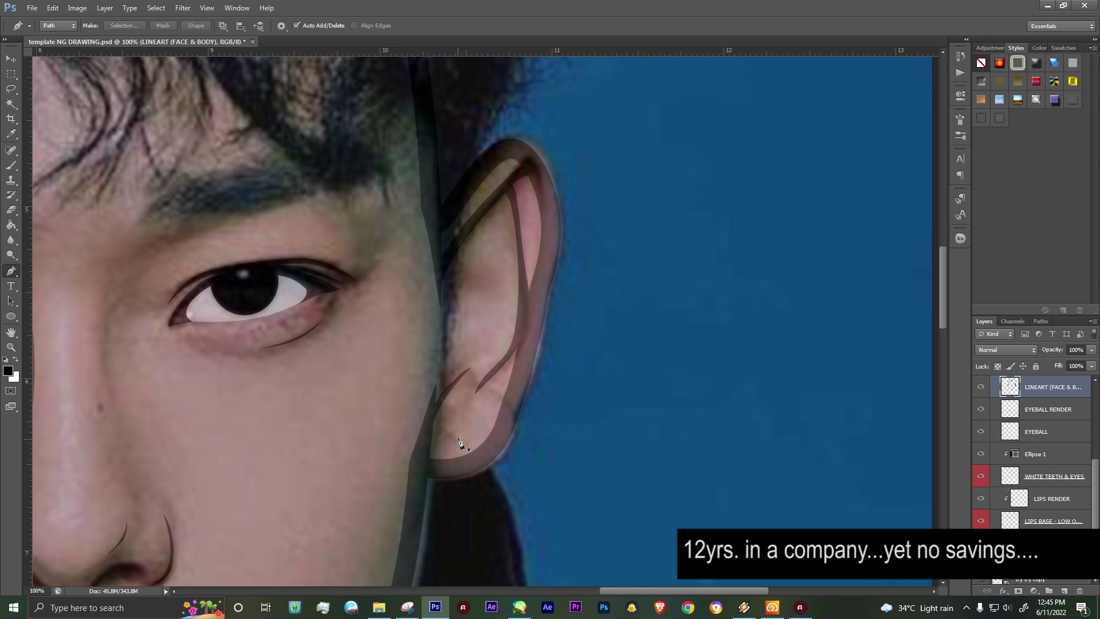
key(space)
mouse_move(318, 419)
mouse_down()
mouse_move(363, 434)
mouse_move(371, 319)
mouse_move(380, 422)
mouse_up()
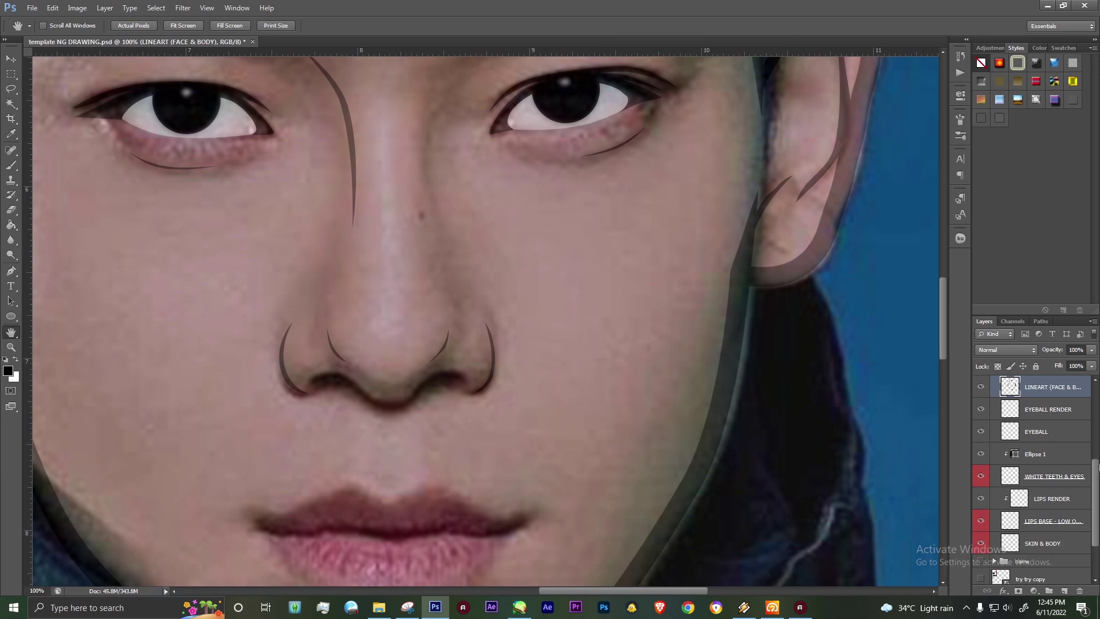
Step: Lower the reference photo layer's opacity, then return to the face and body lineart layer
drag(1097, 469, 1096, 390)
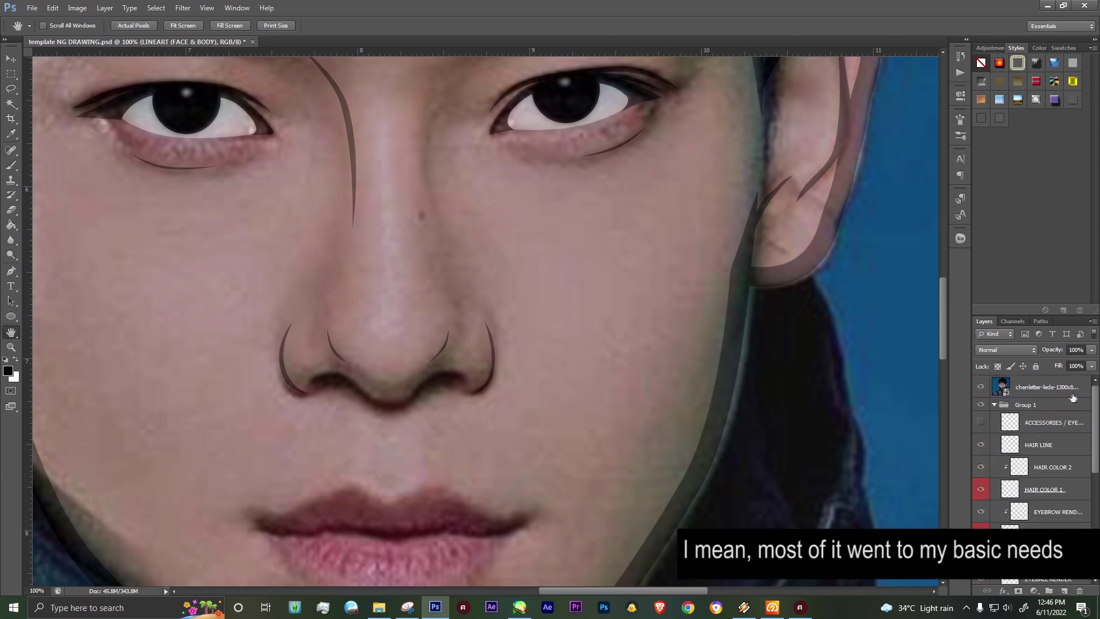
click(1079, 389)
click(1092, 350)
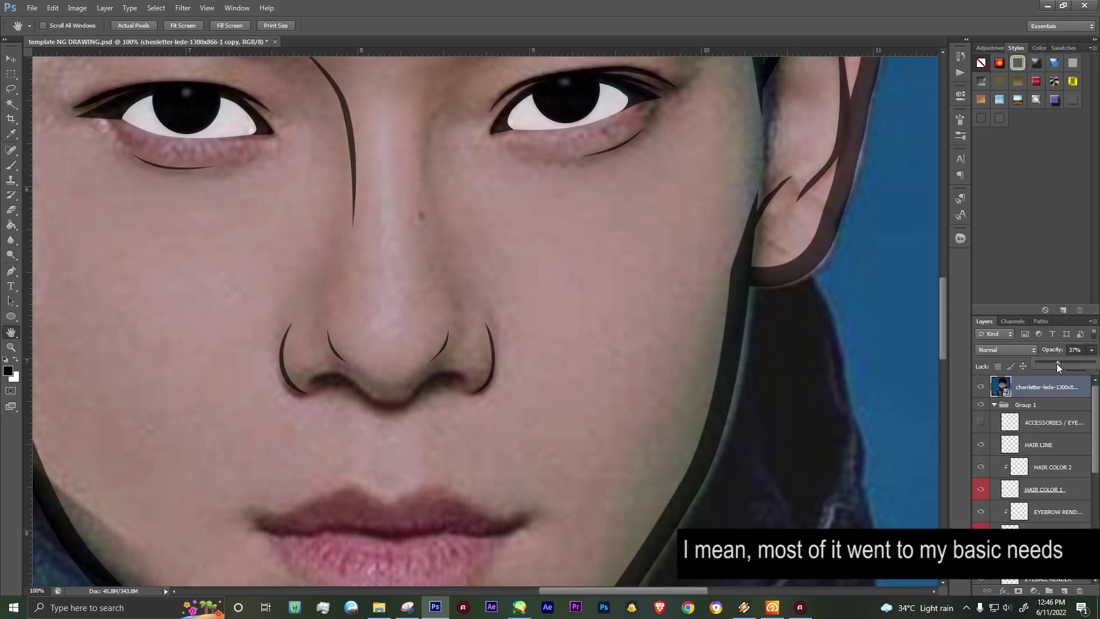
click(1058, 494)
click(1030, 525)
Step: Trace the left nostril and nose-base line as a closed path and fill it black
key(ctrl+plus)
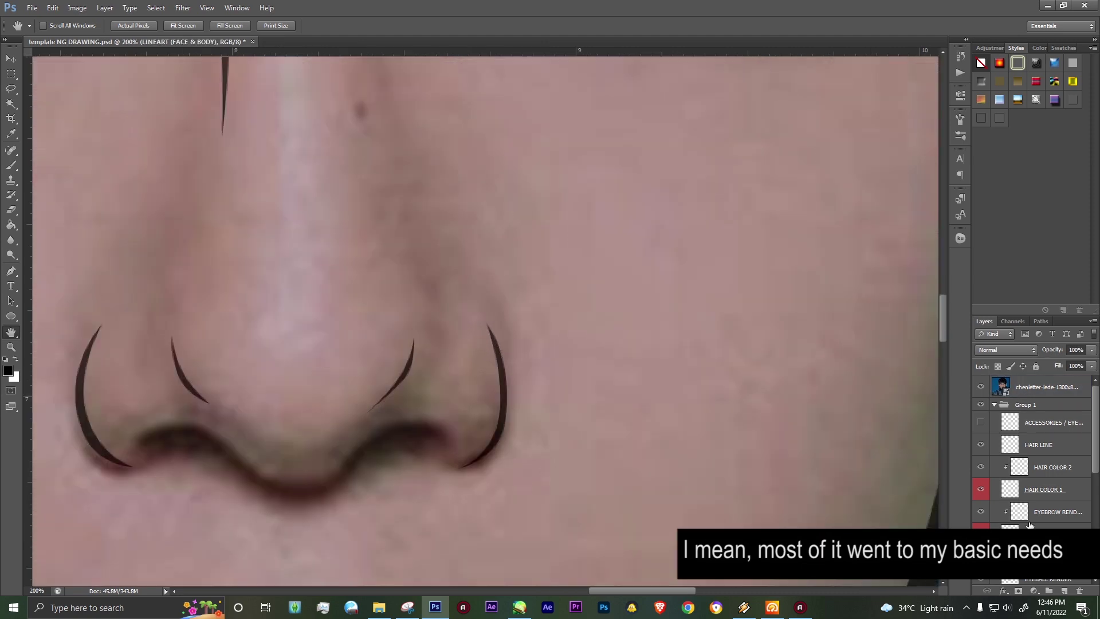
key(p)
click(138, 441)
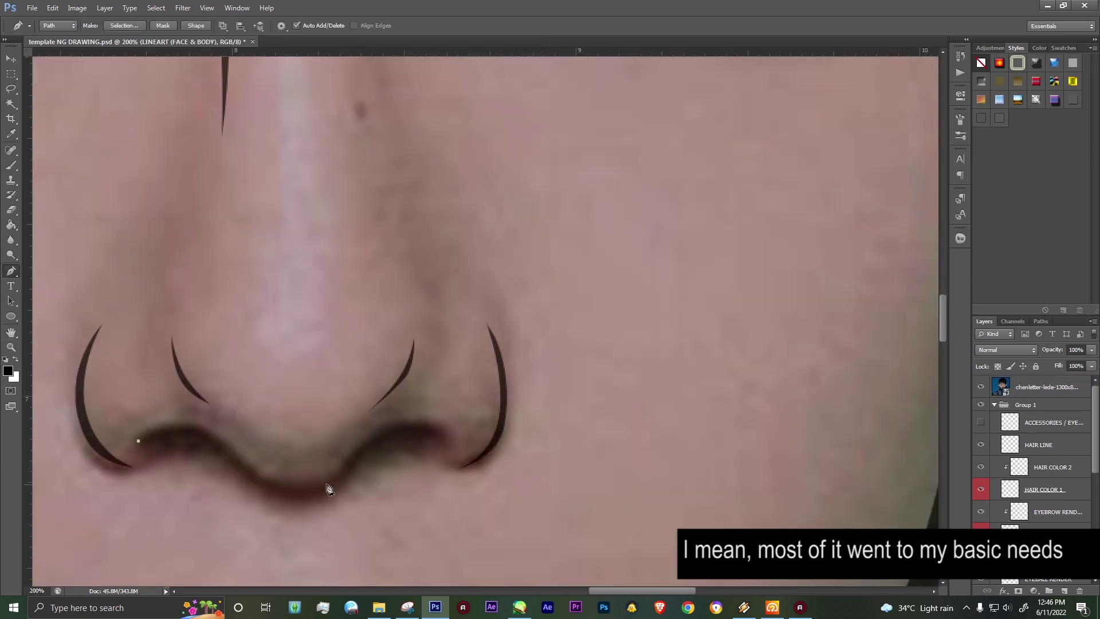
click(337, 481)
mouse_move(204, 455)
mouse_down()
mouse_move(204, 426)
mouse_move(151, 429)
mouse_up()
drag(300, 461, 303, 489)
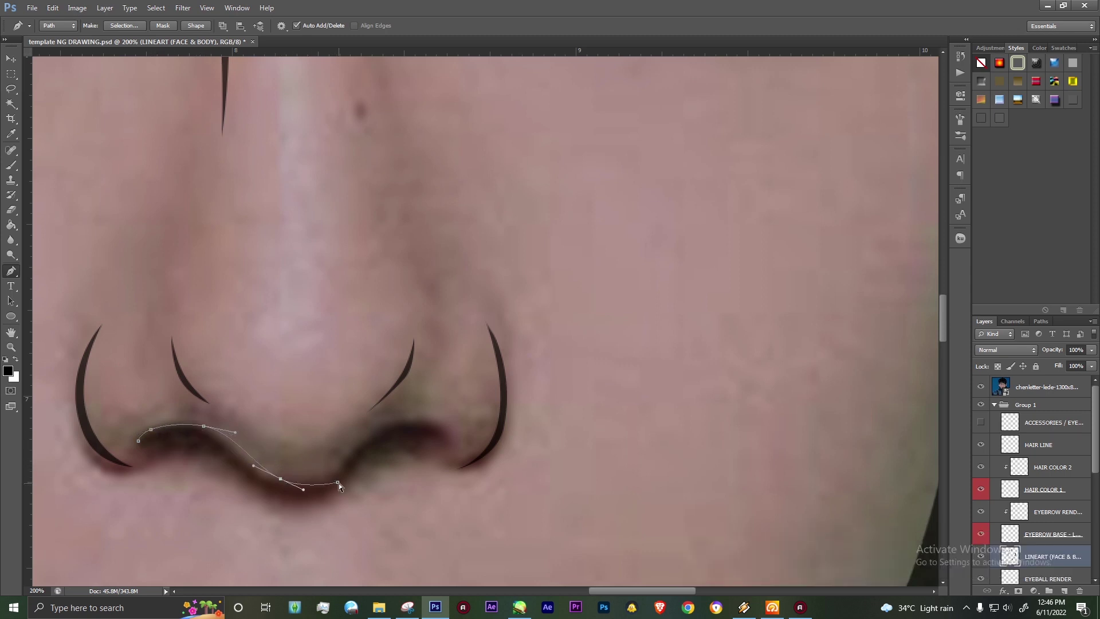
drag(139, 441, 141, 446)
key(ctrl+Return)
key(alt+BackSpace)
key(ctrl+d)
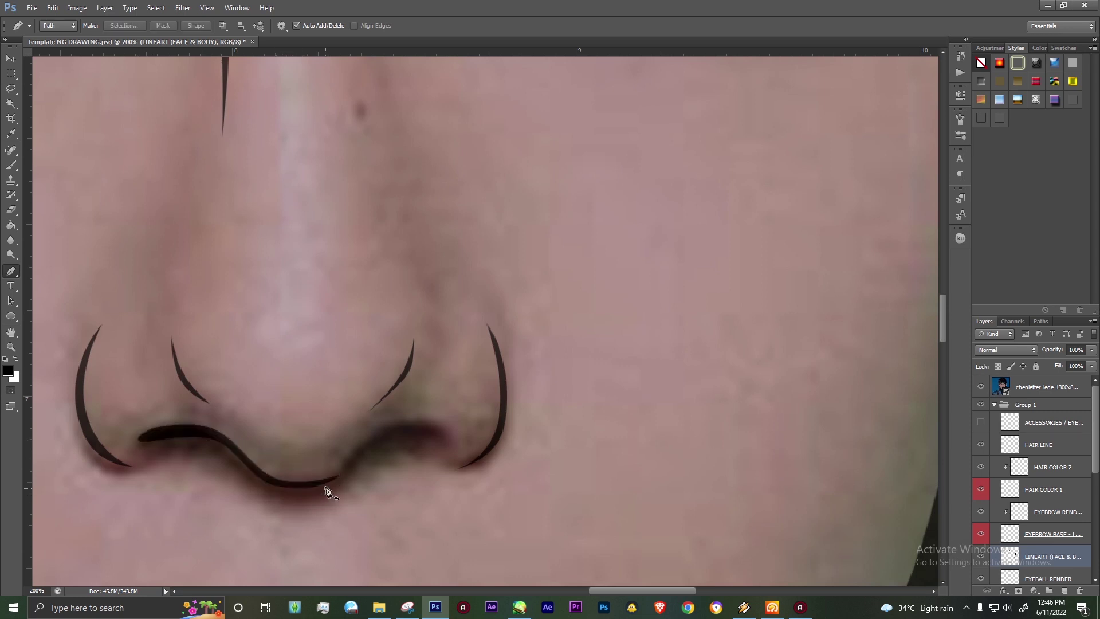
Step: Add the black line under the right nostril and zoom out to the whole face
drag(453, 439, 398, 437)
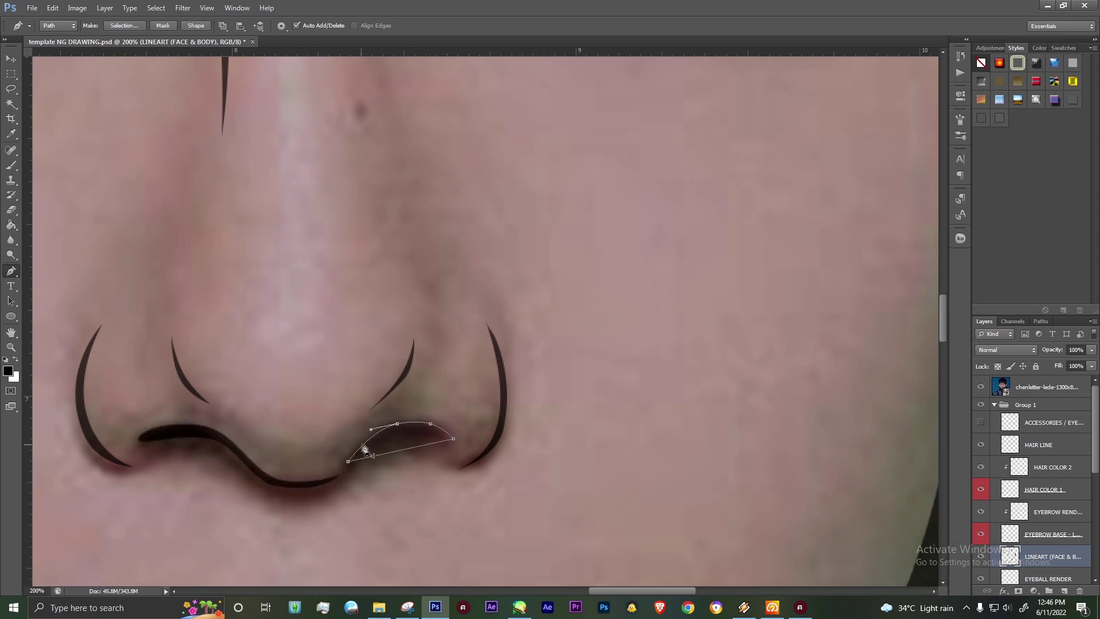
click(347, 461)
key(ctrl+Return)
key(alt+BackSpace)
key(ctrl+d)
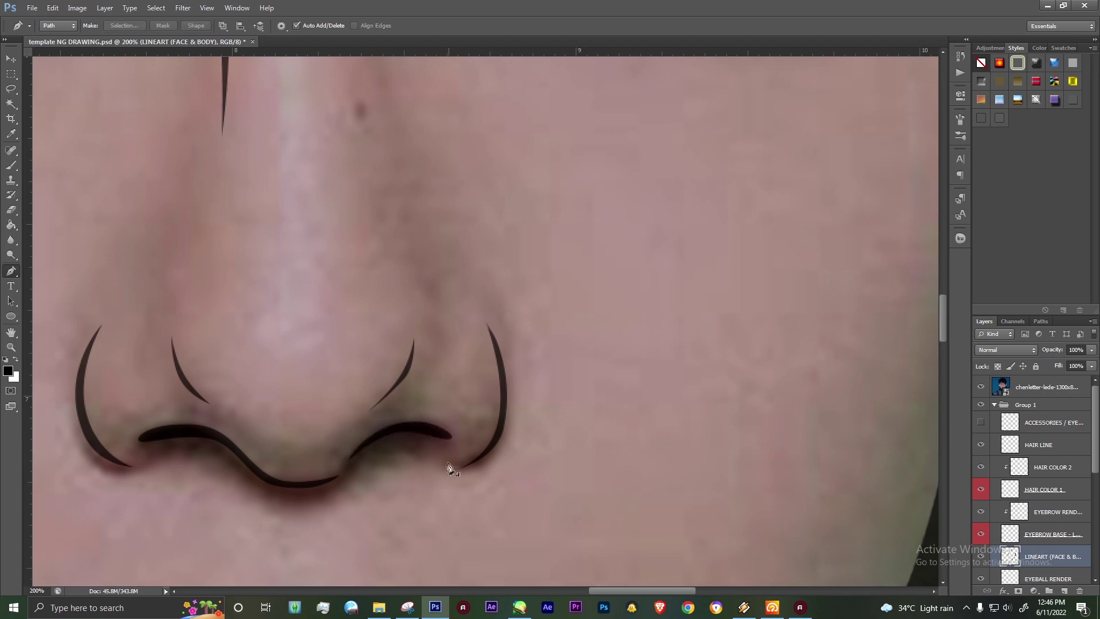
key(e)
key(ctrl+minus)
key(ctrl+minus)
key(ctrl+minus)
key(ctrl+minus)
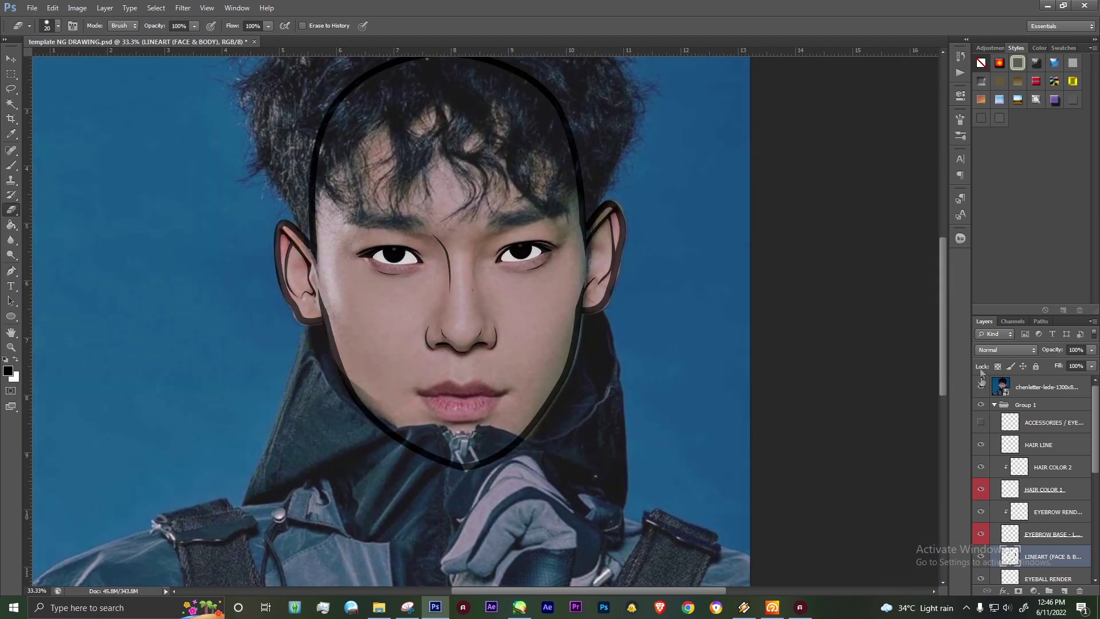
Step: Trace a curved Pen path along the line where the lips meet
key(ctrl+plus)
key(ctrl+plus)
key(ctrl+plus)
key(p)
click(321, 350)
click(595, 351)
drag(457, 355, 456, 364)
click(368, 361)
click(407, 354)
click(507, 357)
click(576, 357)
click(534, 361)
Step: Stroke the lip path black, redoing it with a thinner size-10 brush
key(b)
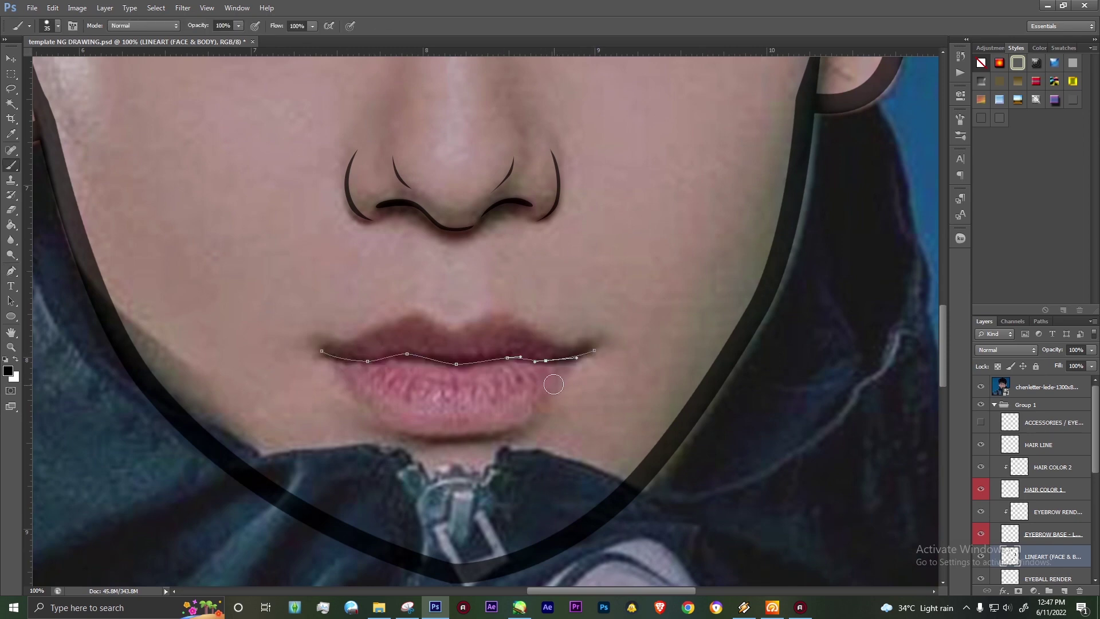
key(Return)
key(ctrl+z)
key(bracketleft)
key(Return)
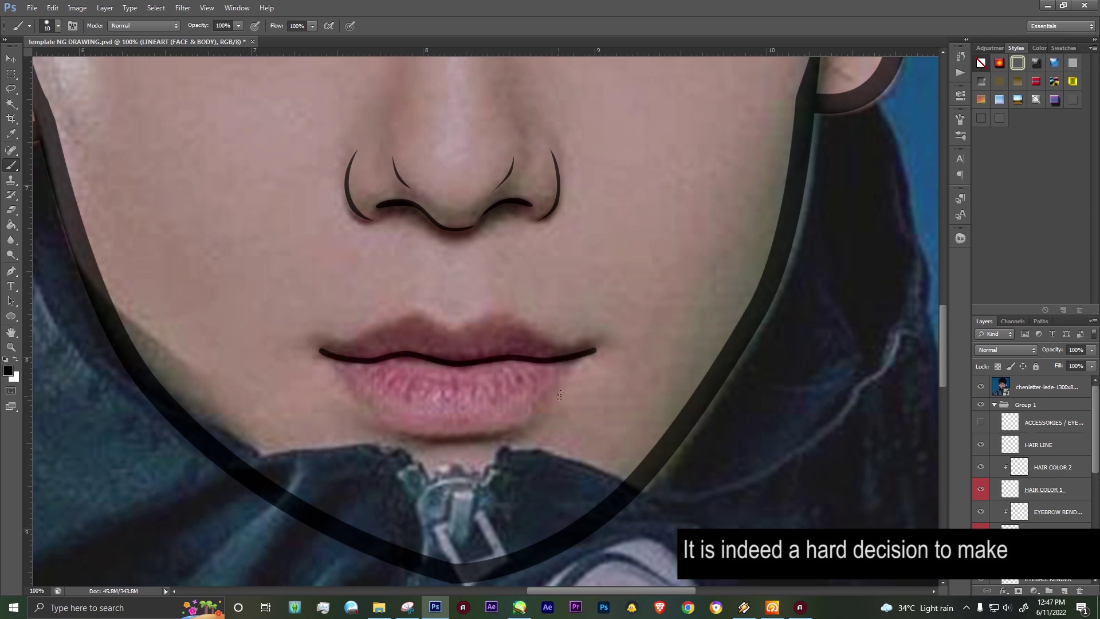
Step: Tidy the lip line's ends with a smaller eraser
key(ctrl+plus)
key(ctrl+plus)
key(e)
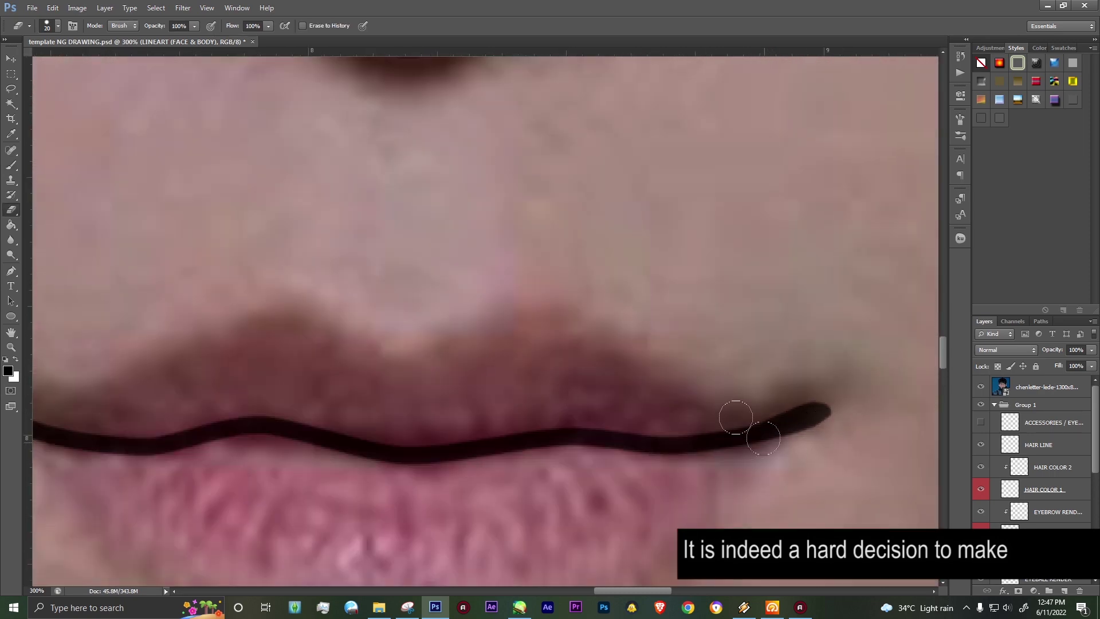
scroll(265, 376, left, 5)
key(bracketleft)
key(bracketleft)
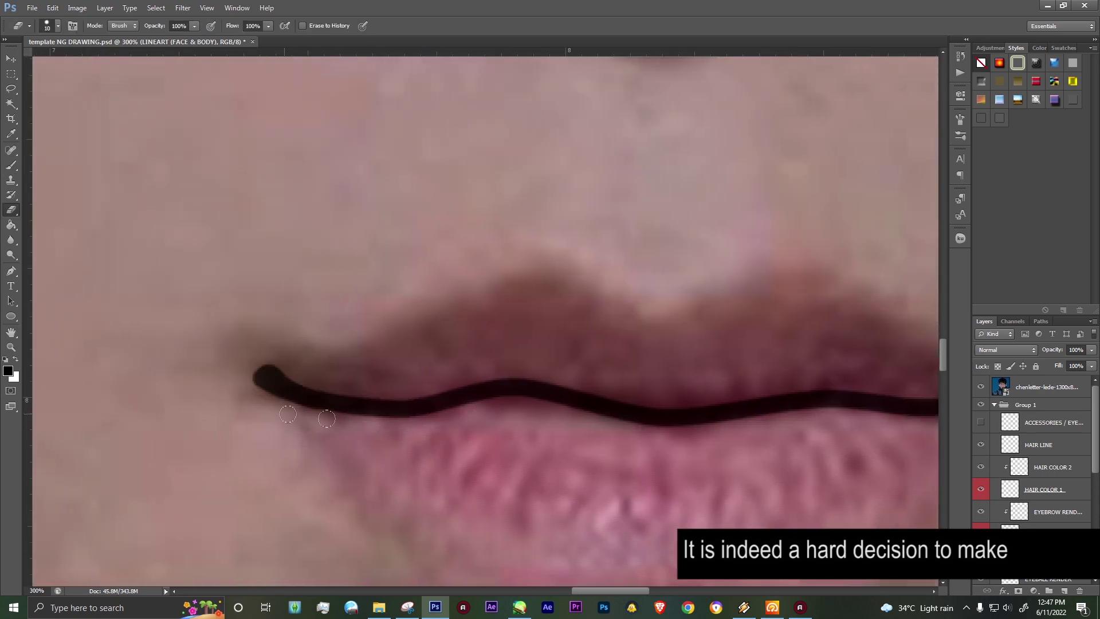
Step: Draw a light curved stroke under the lower lip
key(p)
key(ctrl+minus)
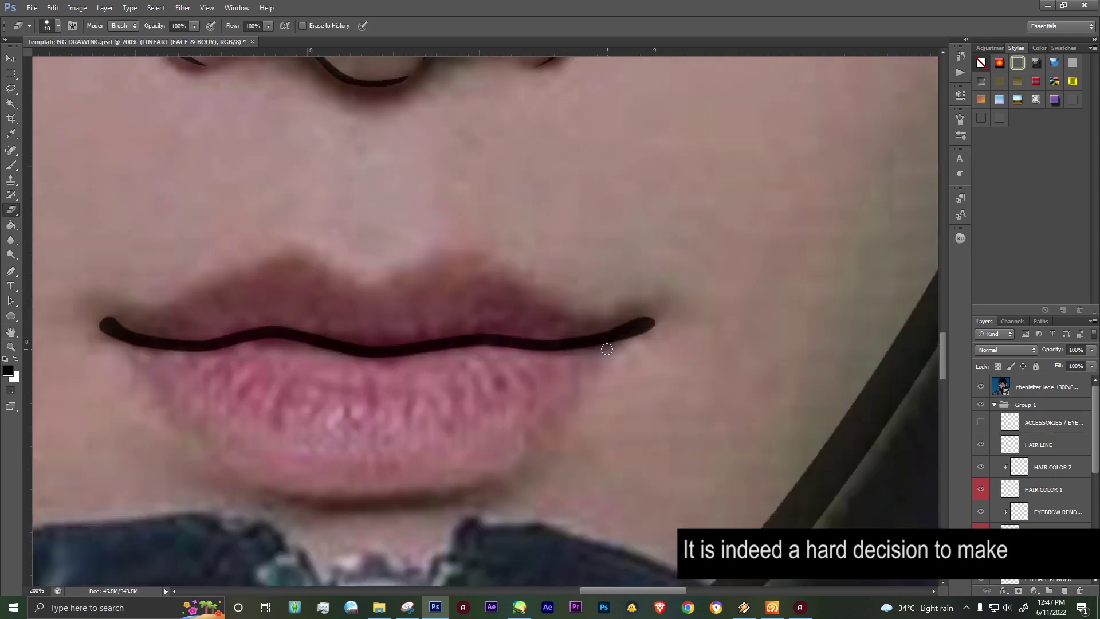
click(236, 485)
click(493, 479)
drag(373, 497, 453, 508)
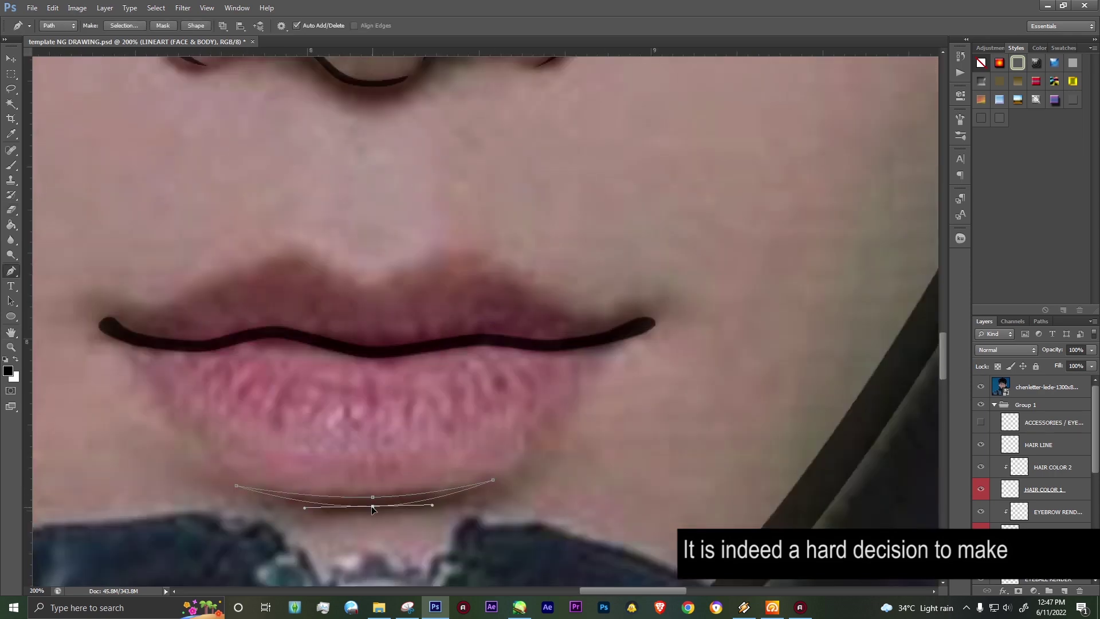
drag(319, 504, 325, 456)
key(Return)
Step: Bring the chin and collar into view and begin a path along the left collar edge
key(ctrl+minus)
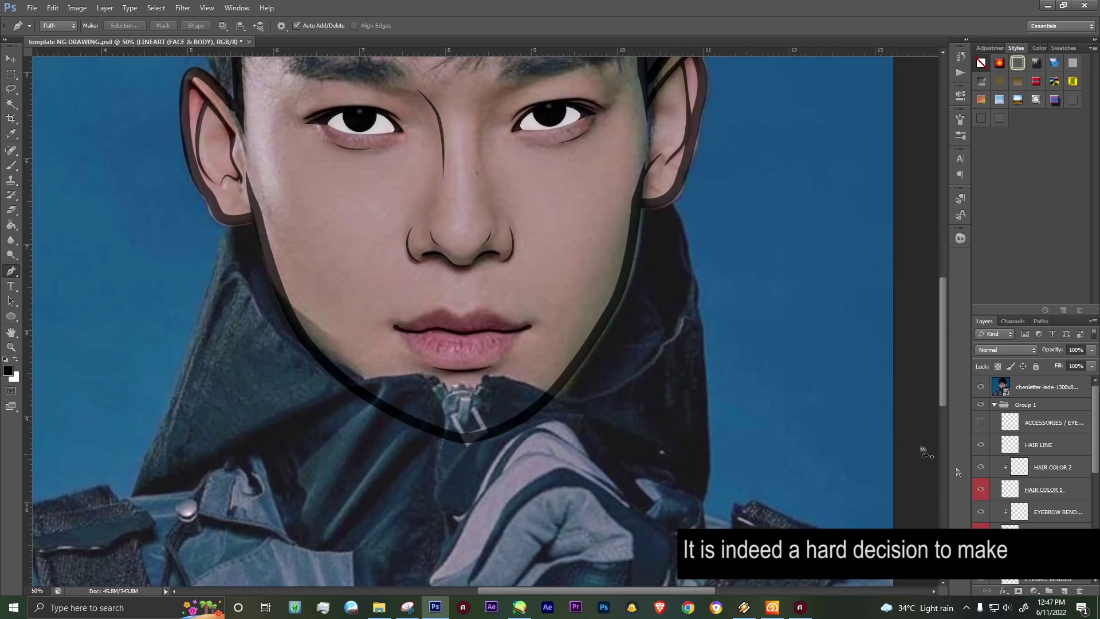
drag(276, 365, 453, 286)
key(p)
click(409, 142)
click(309, 420)
Step: Finish the left collar edge path and stroke it as a dark line
click(385, 209)
click(335, 355)
click(320, 396)
key(b)
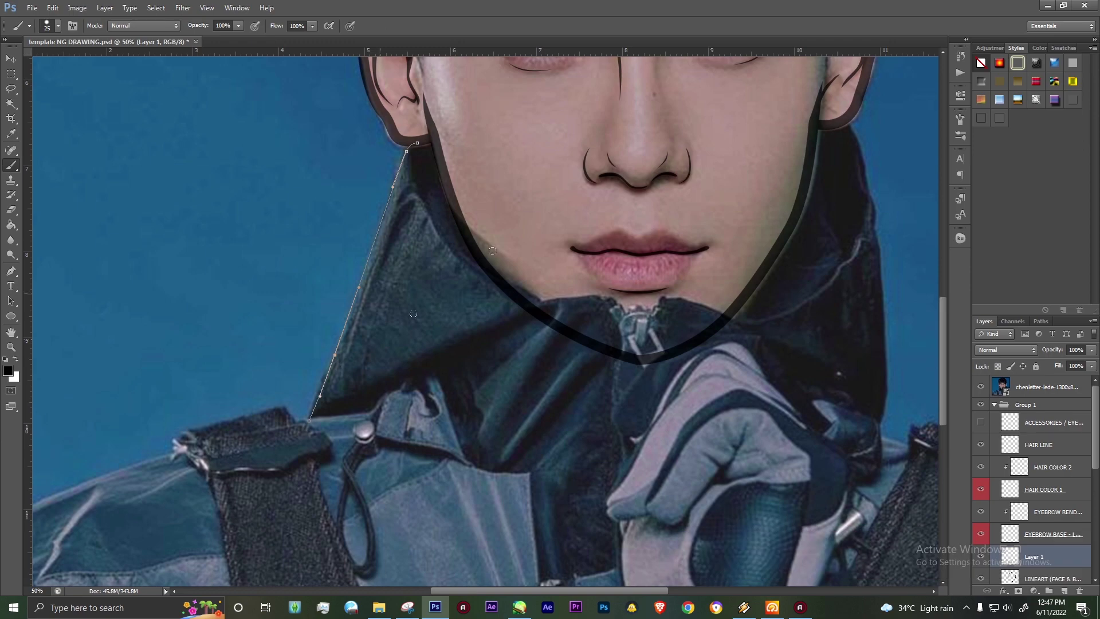
key(Return)
key(h)
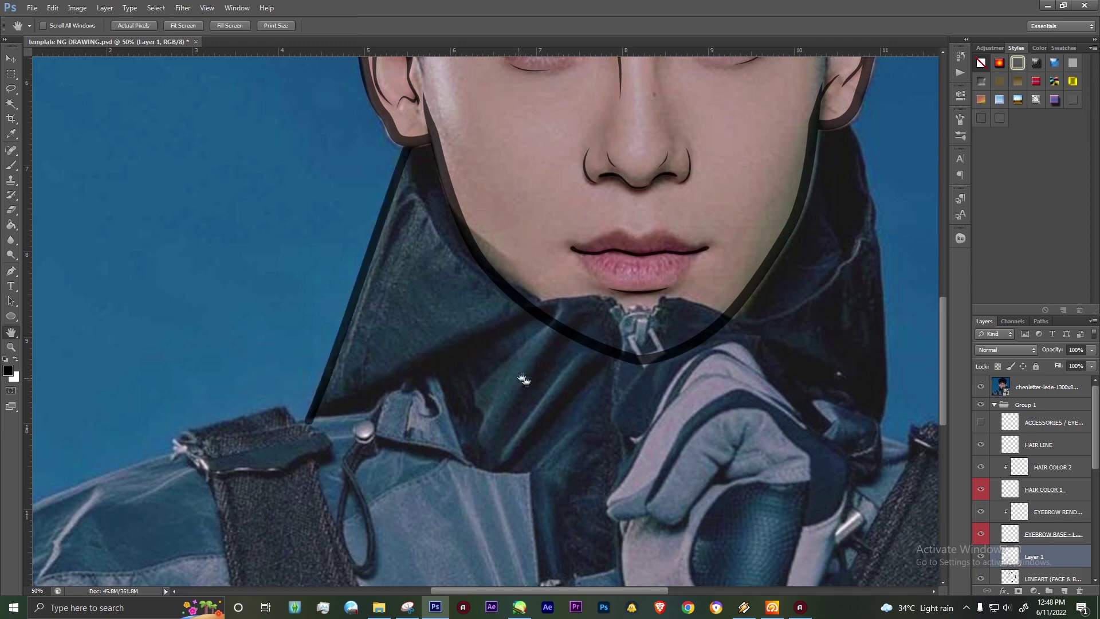
Step: Trace the right collar edge down from the ear and stroke it dark
drag(524, 379, 452, 441)
key(p)
click(769, 182)
drag(808, 491, 800, 277)
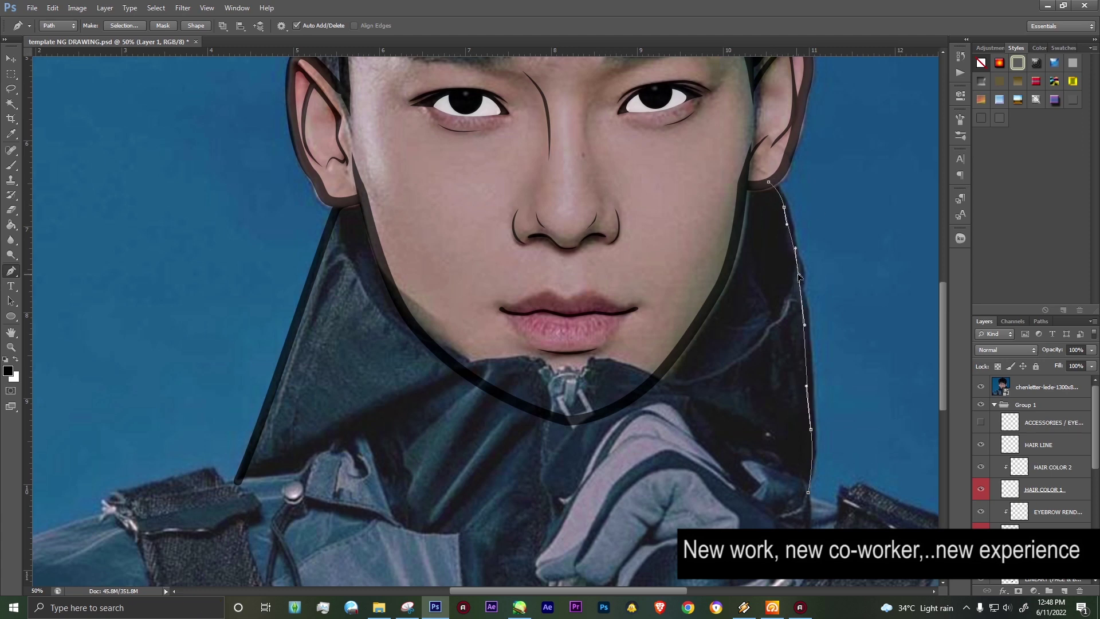
key(b)
key(Return)
key(p)
Step: Stroke a curved collar line running from the ear toward the chin
drag(414, 284, 346, 227)
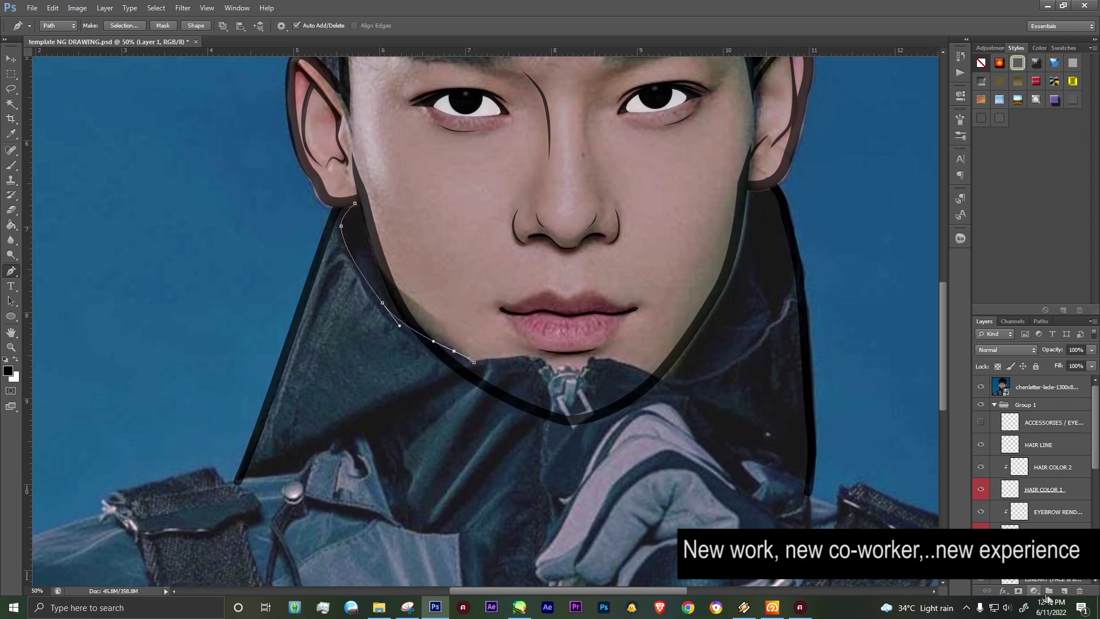
key(b)
key(Return)
key(p)
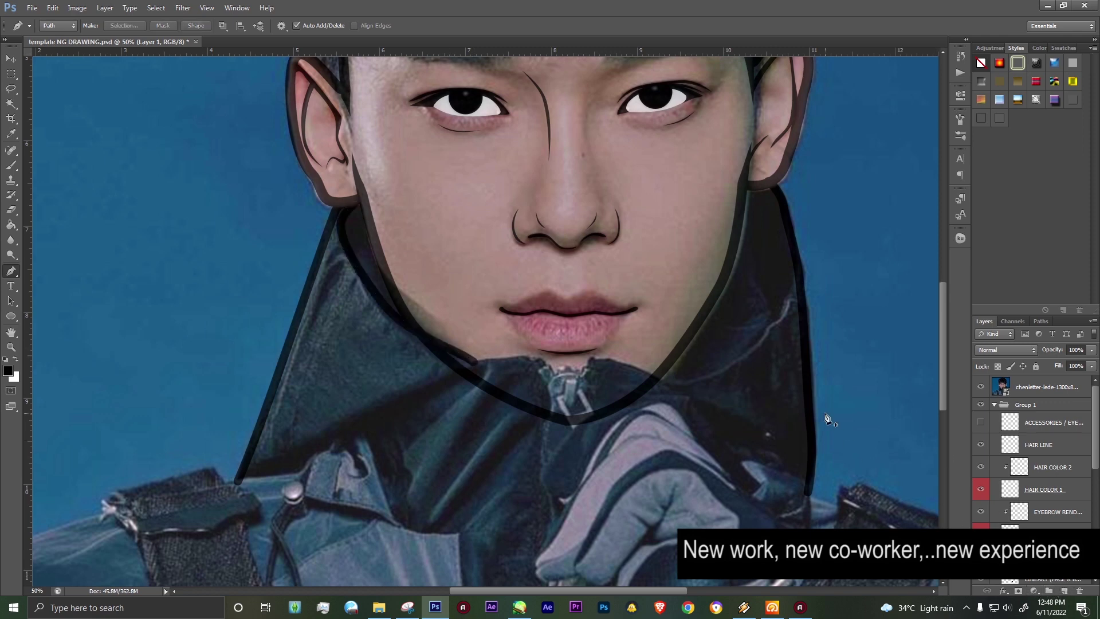
Step: Shape and stroke a collar fold line beside the right jaw toward the chin
click(774, 218)
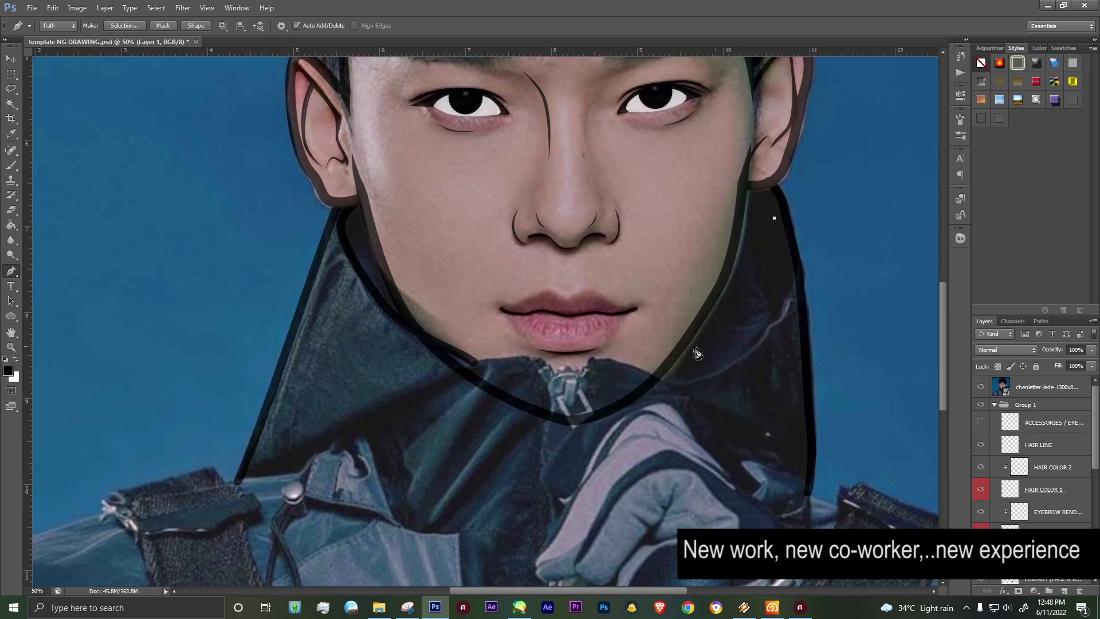
drag(590, 373, 725, 295)
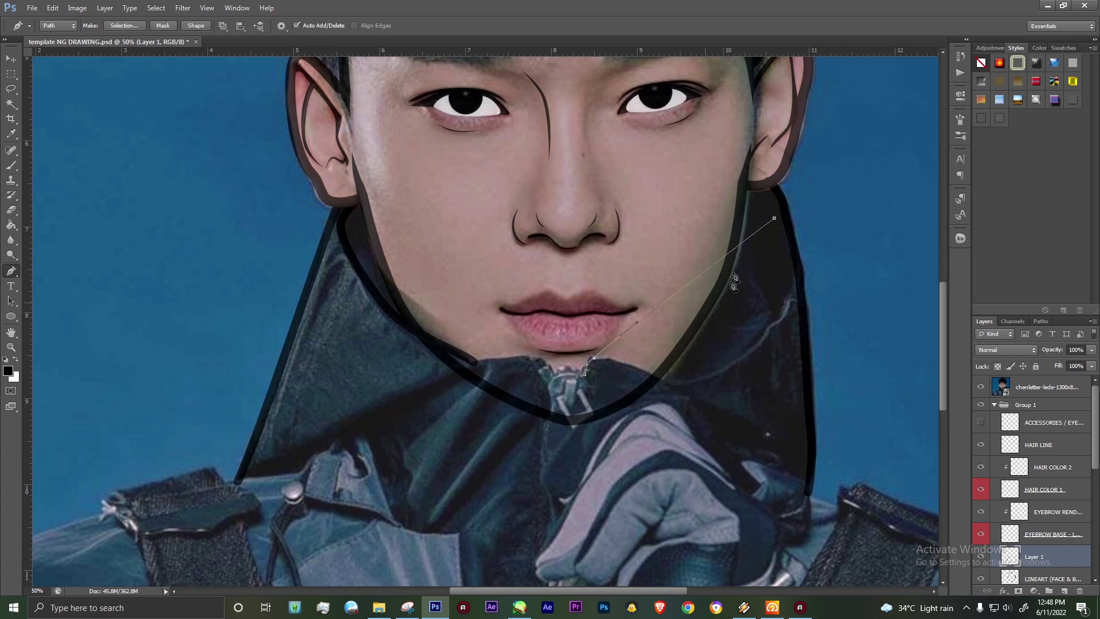
click(751, 237)
drag(751, 236, 744, 329)
mouse_move(745, 323)
mouse_down()
mouse_move(759, 331)
mouse_move(747, 346)
mouse_up()
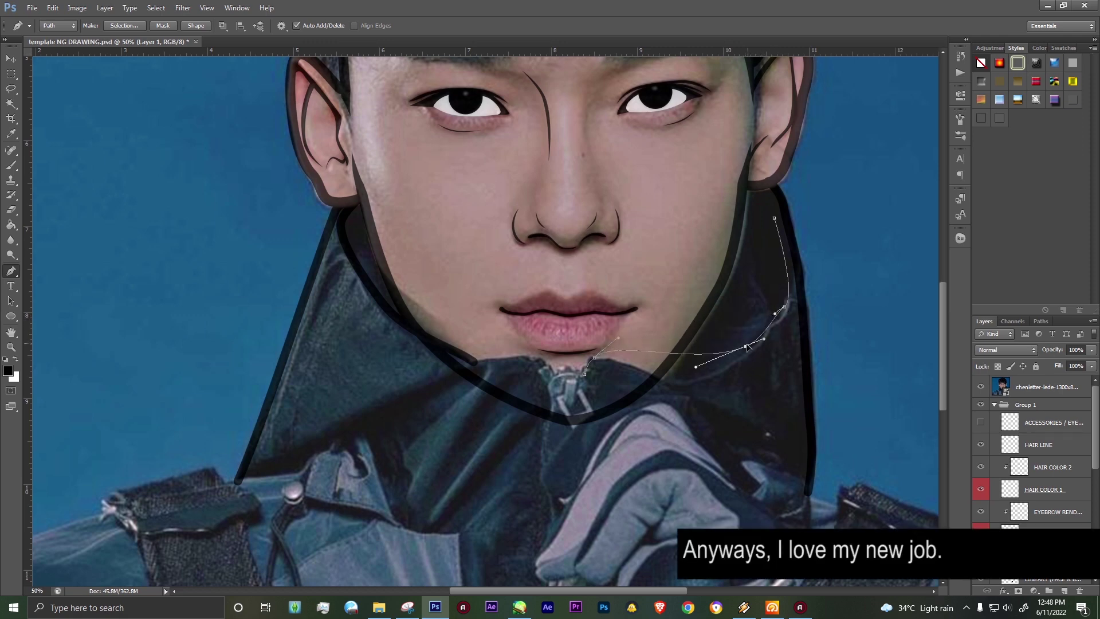
drag(783, 310, 784, 281)
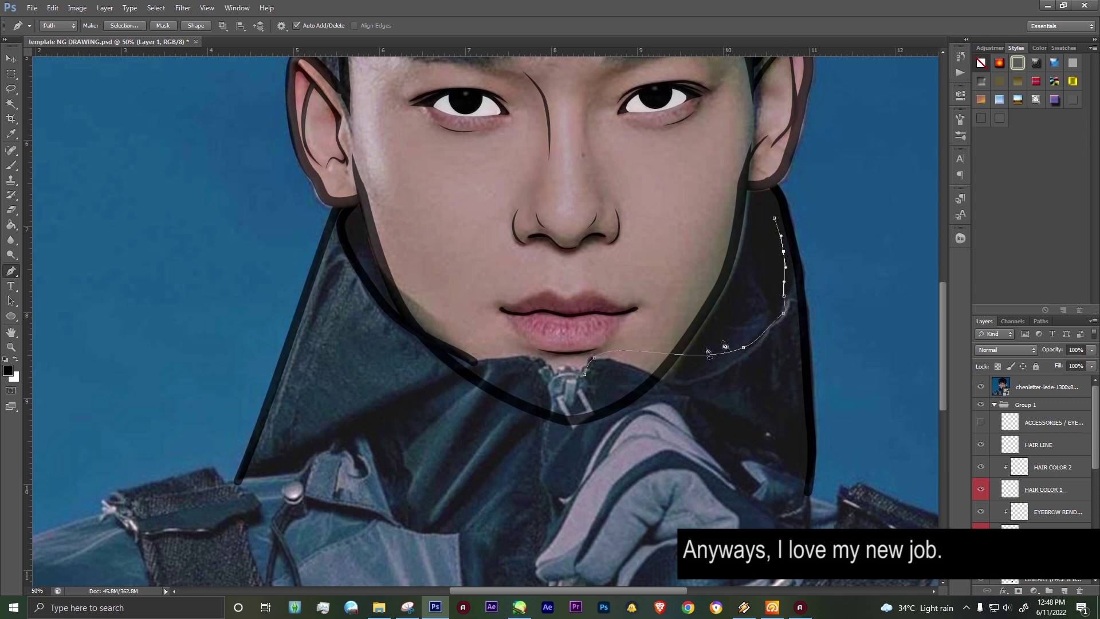
drag(684, 378, 703, 379)
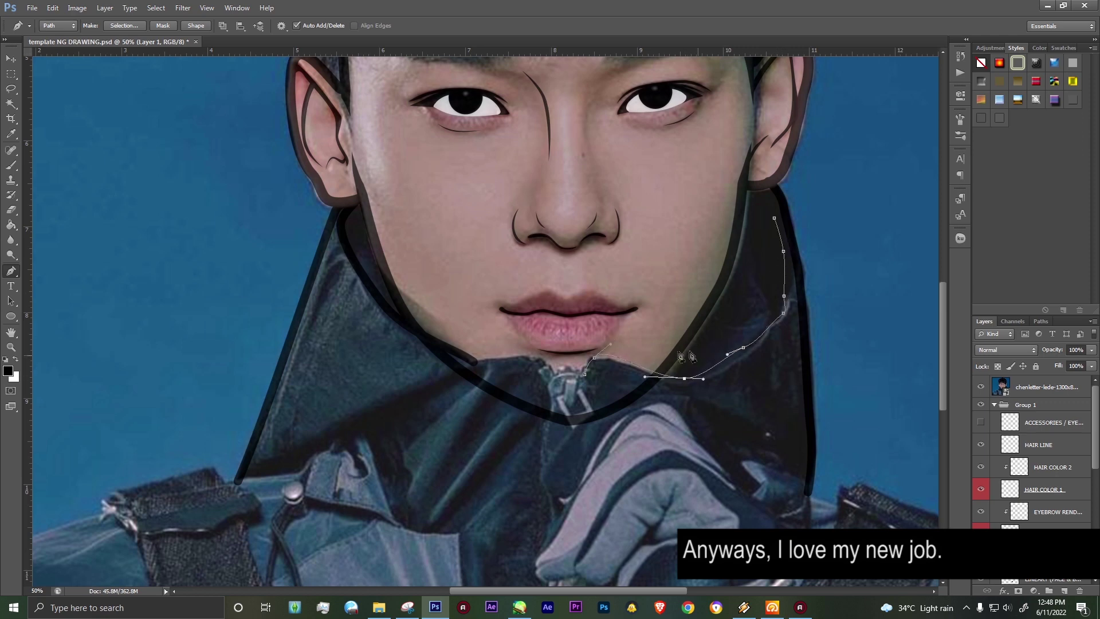
key(Return)
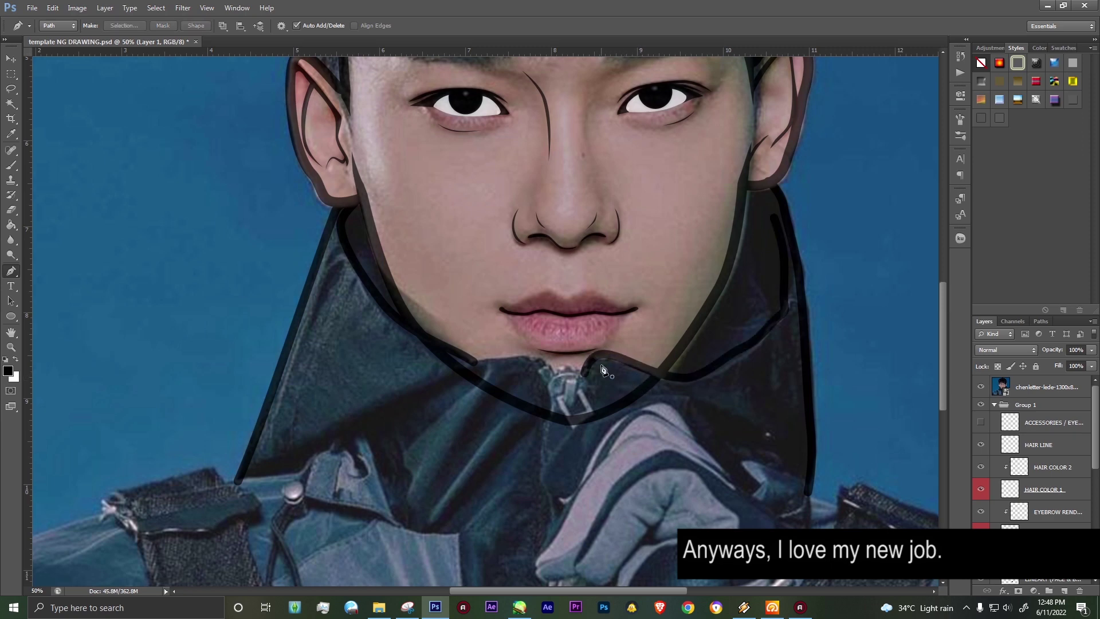
Step: Start a curved path from the lower left collar up toward the chin
click(241, 480)
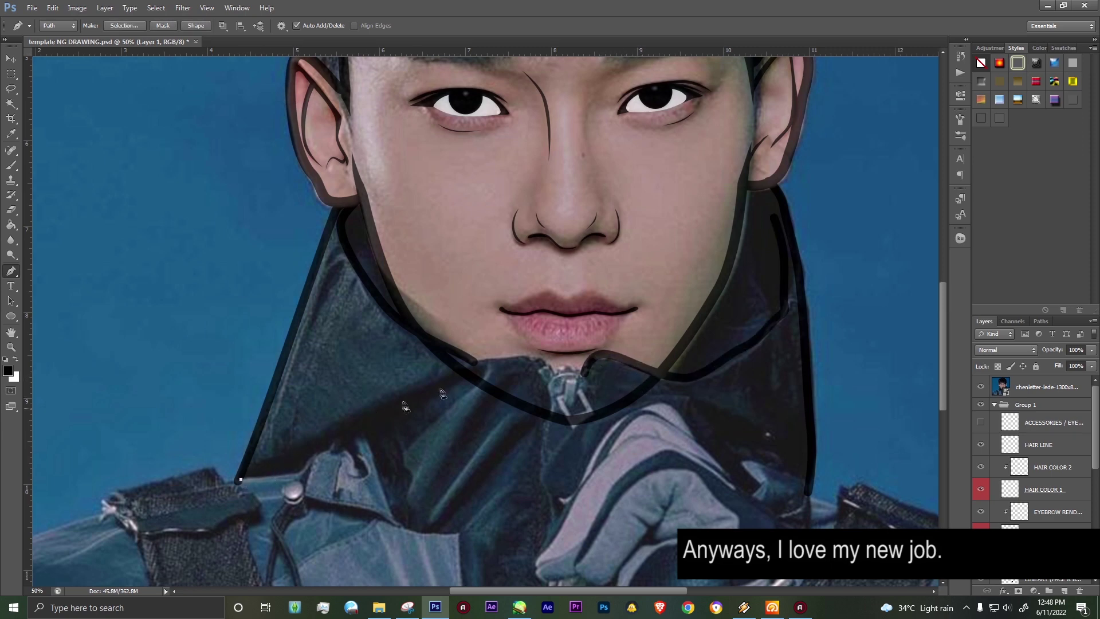
drag(549, 368, 500, 375)
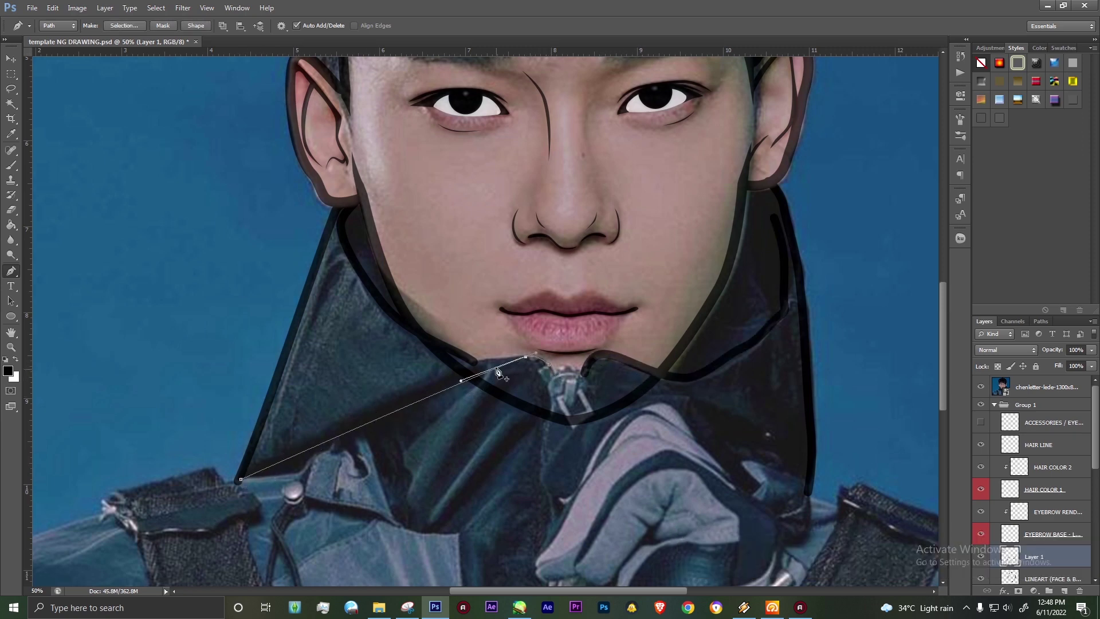
click(473, 365)
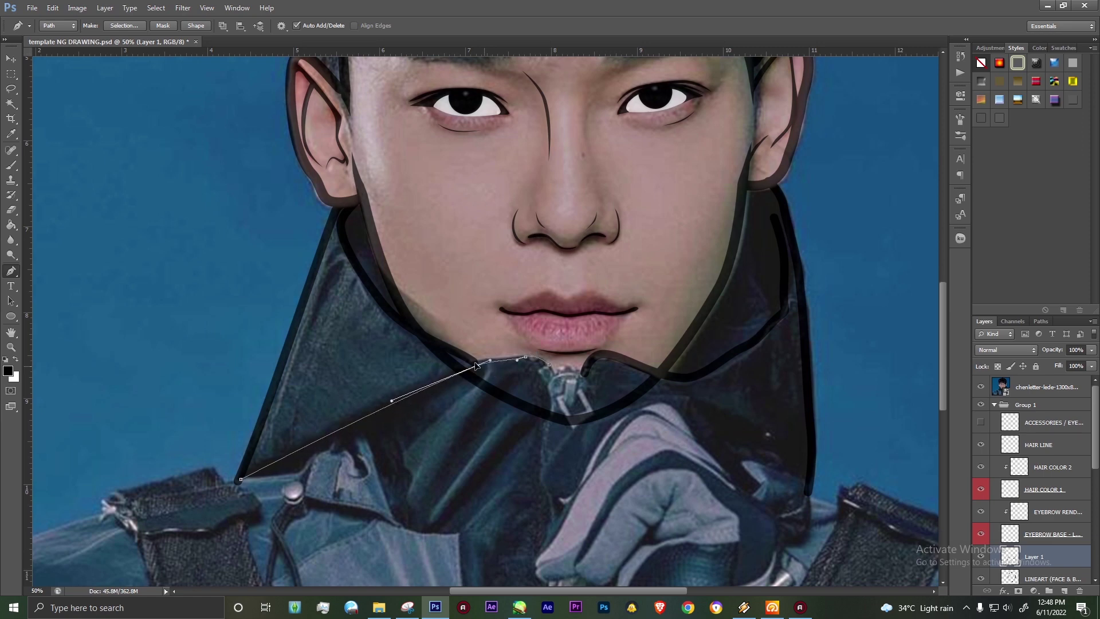
click(319, 433)
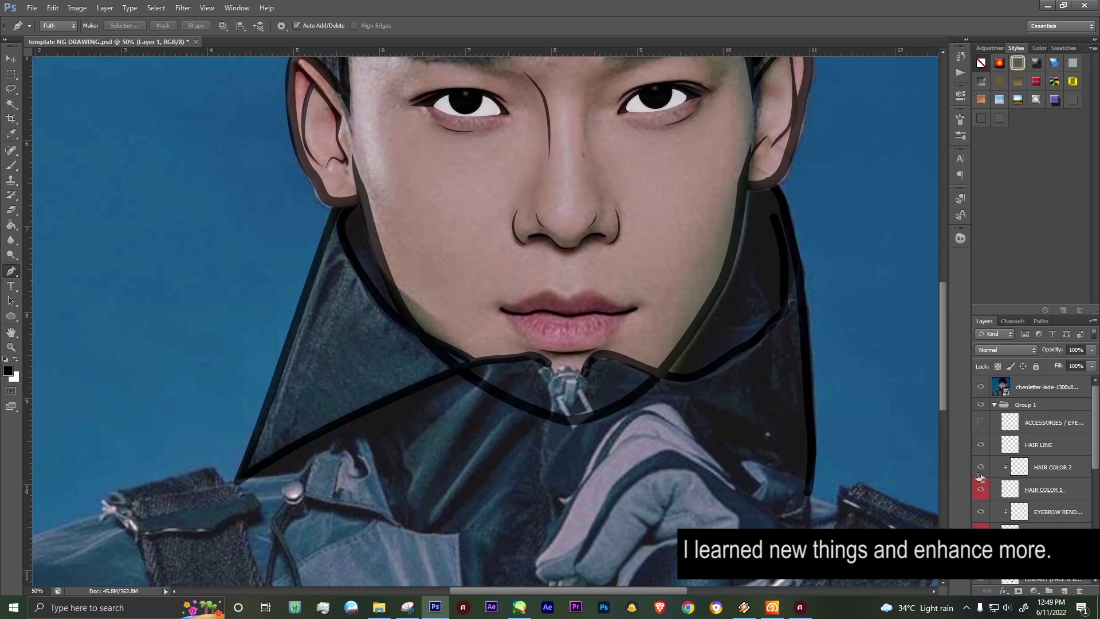
Step: Select the LINEART (FACE & BODY) layer and enlarge the eraser slightly
drag(1096, 450, 1095, 487)
click(1043, 493)
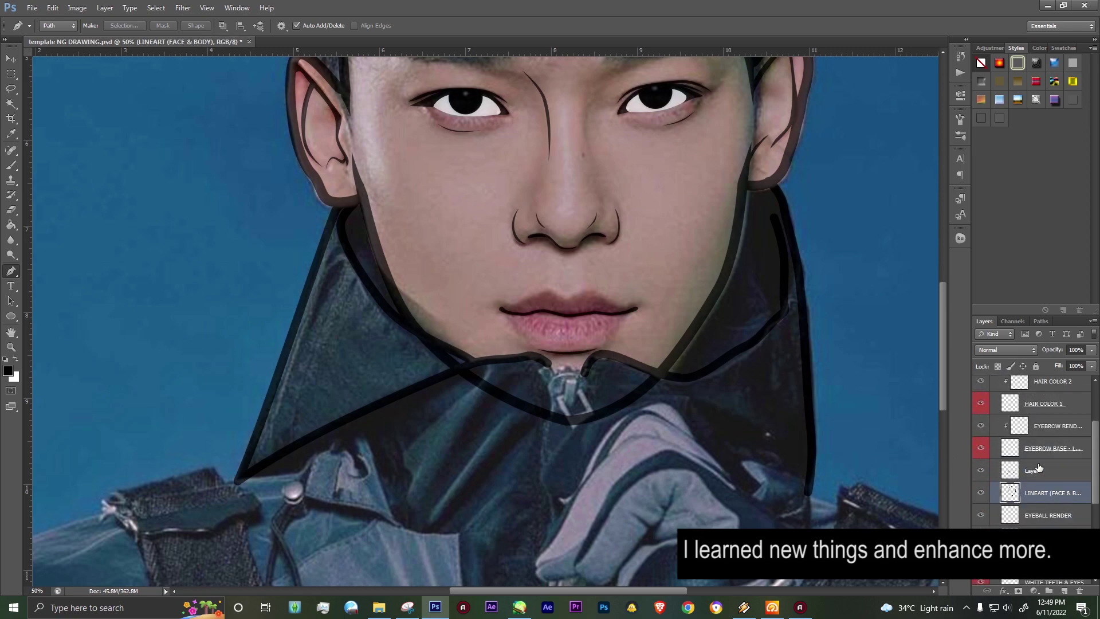
key(ctrl+plus)
key(ctrl+plus)
key(ctrl+plus)
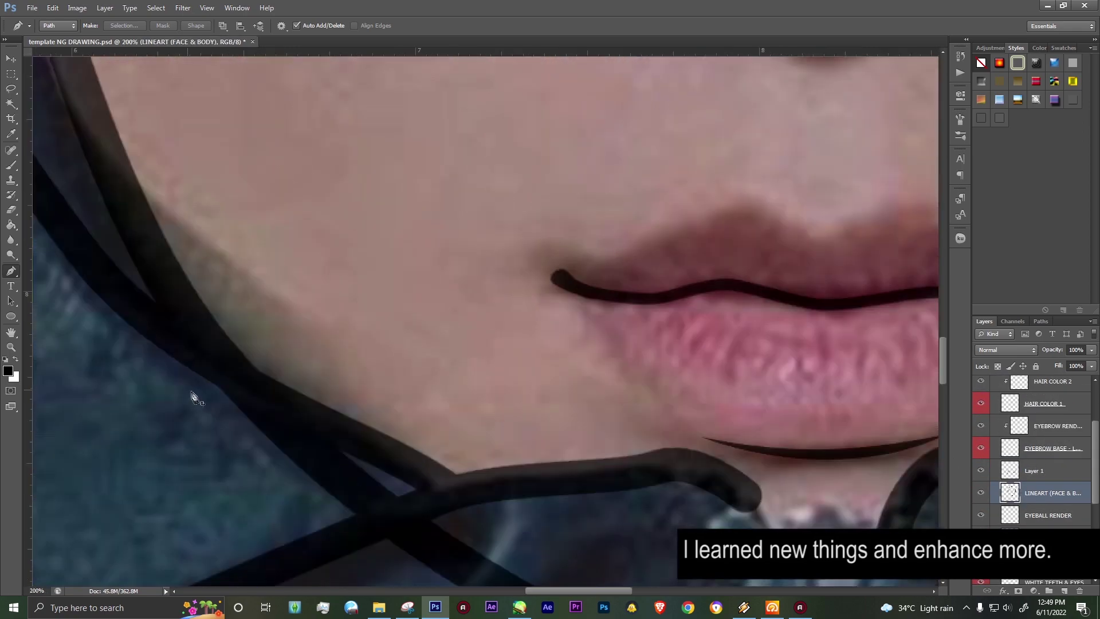
key(Escape)
key(alt+bracketright)
key(e)
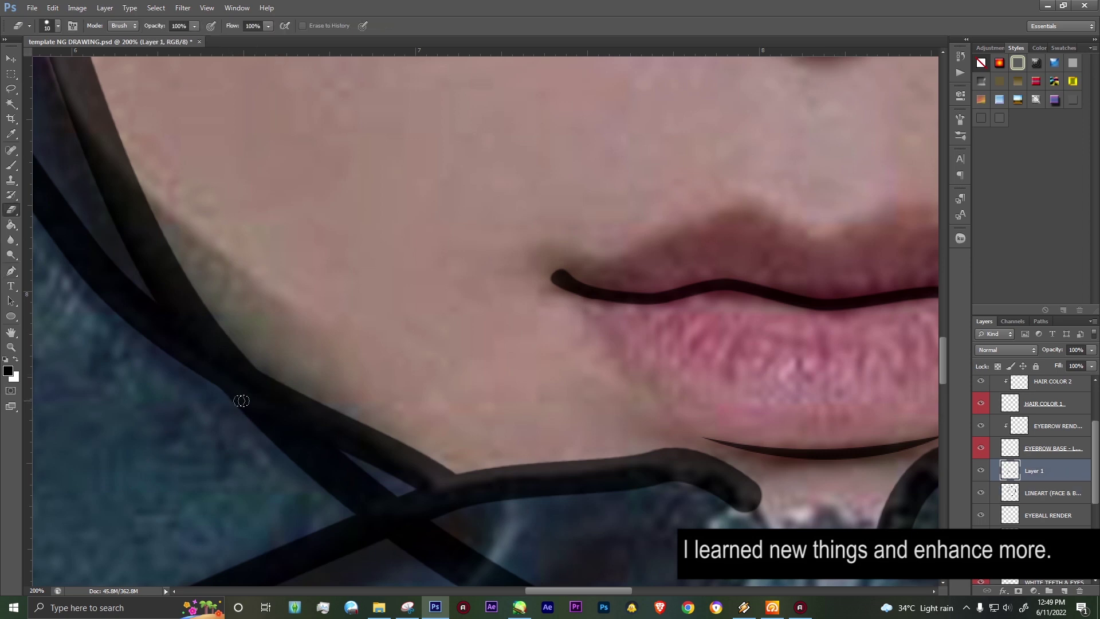
key(bracketright)
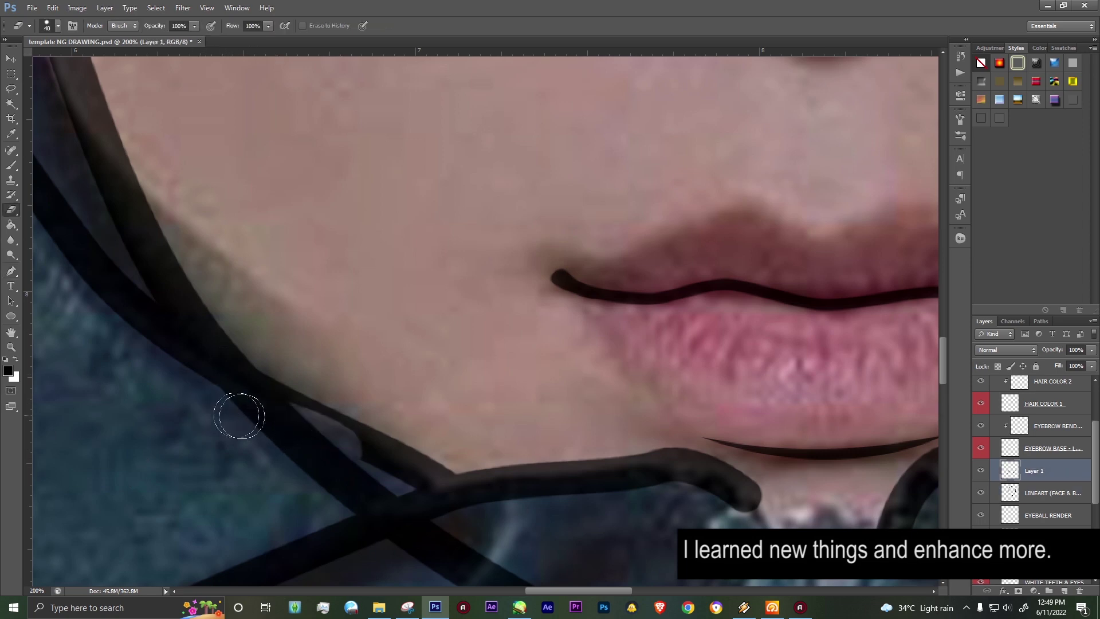
click(1040, 500)
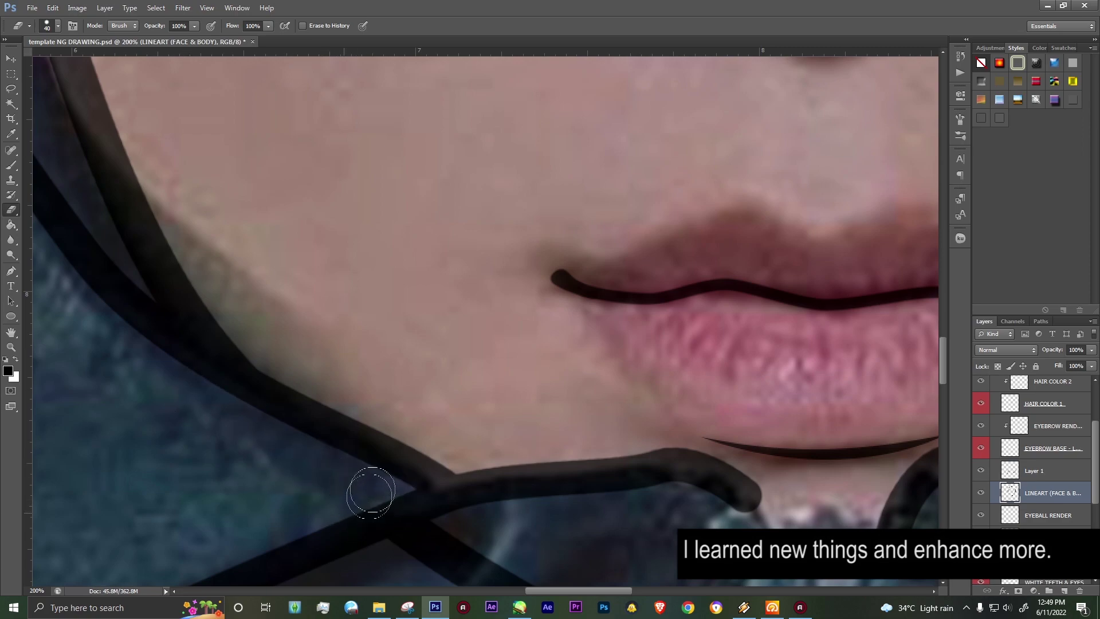
Step: Erase the crossing diagonal line bands over the jacket below the chin
drag(539, 456, 411, 186)
mouse_move(317, 267)
mouse_down()
mouse_move(533, 401)
mouse_move(137, 384)
mouse_up()
mouse_move(319, 380)
mouse_down()
mouse_move(533, 314)
mouse_move(698, 282)
mouse_up()
scroll(698, 281, down, 5)
scroll(320, 399, up, 5)
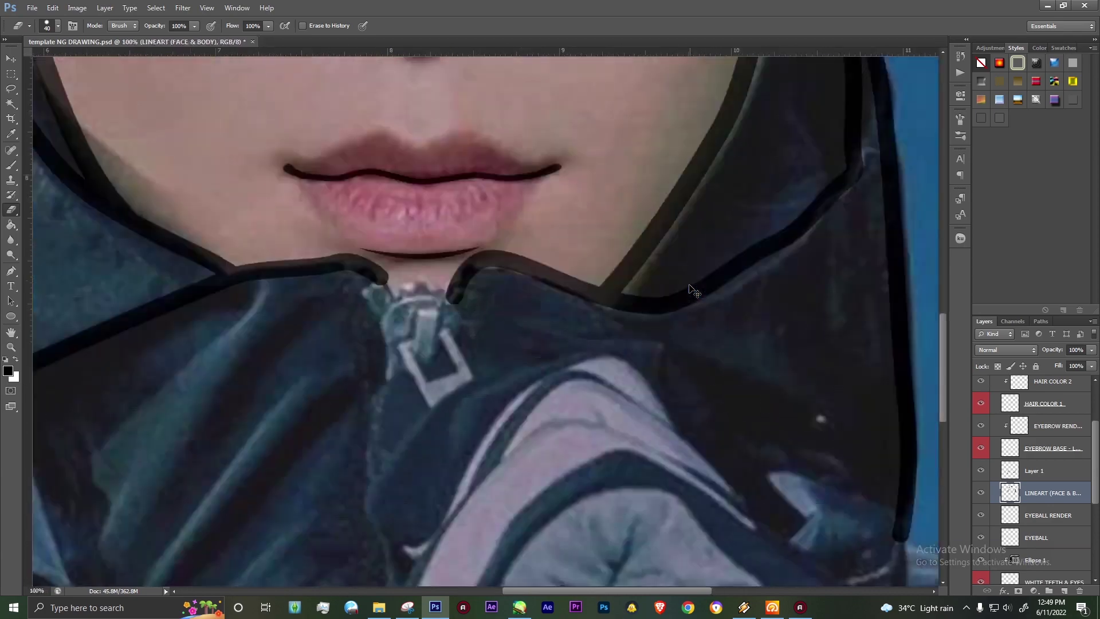
key(p)
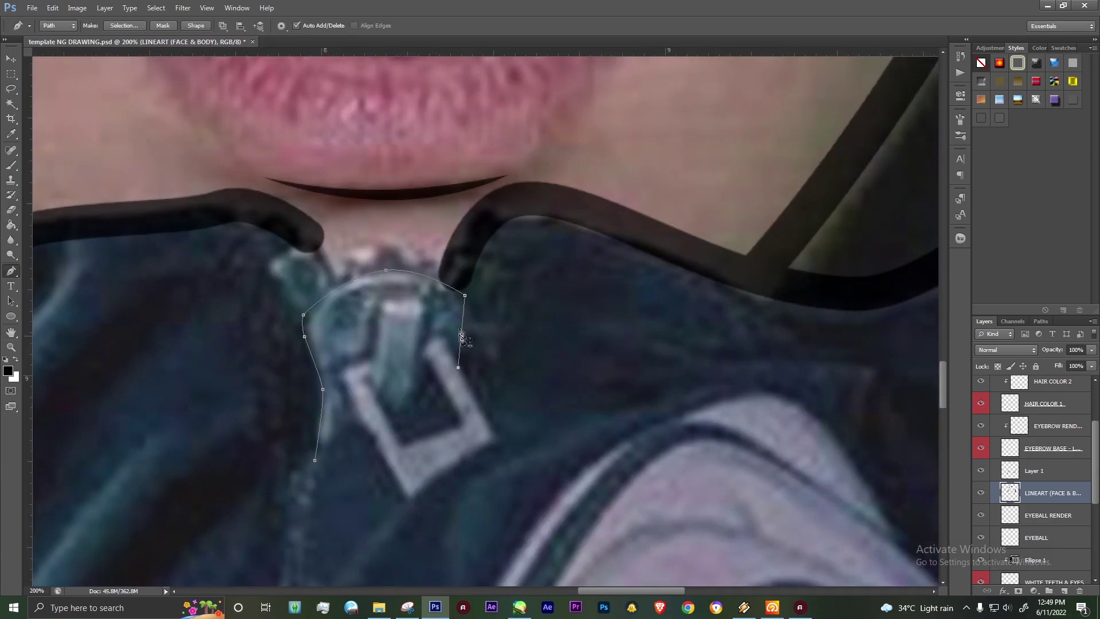
Step: Stroke the open path and add a dark inner line on the zipper pull
key(Return)
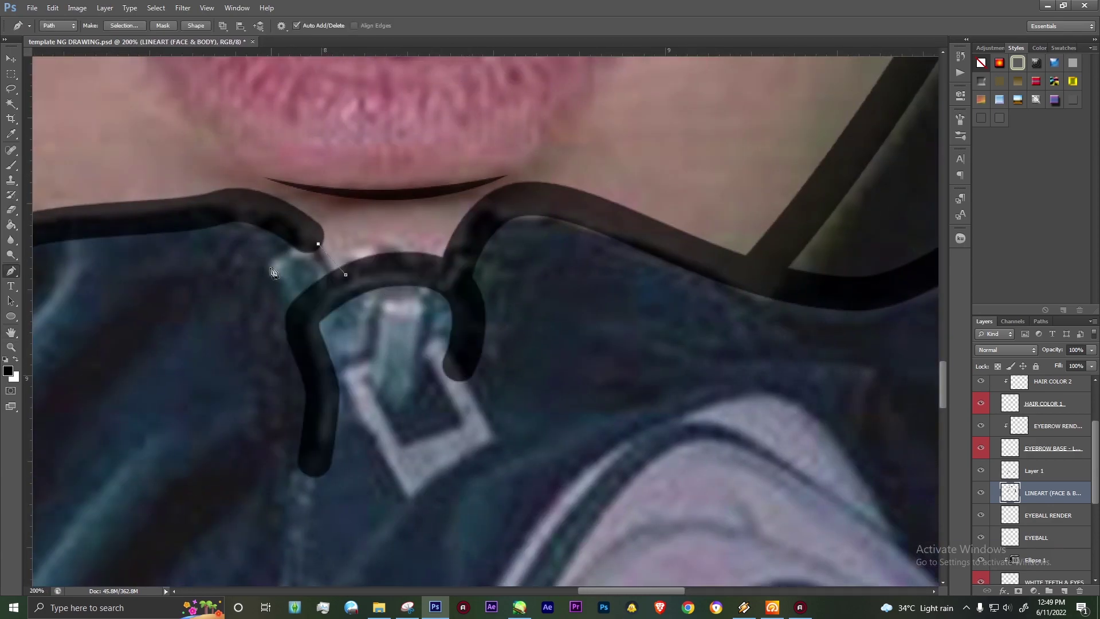
click(274, 272)
key(Return)
click(369, 385)
drag(375, 317, 380, 301)
click(415, 413)
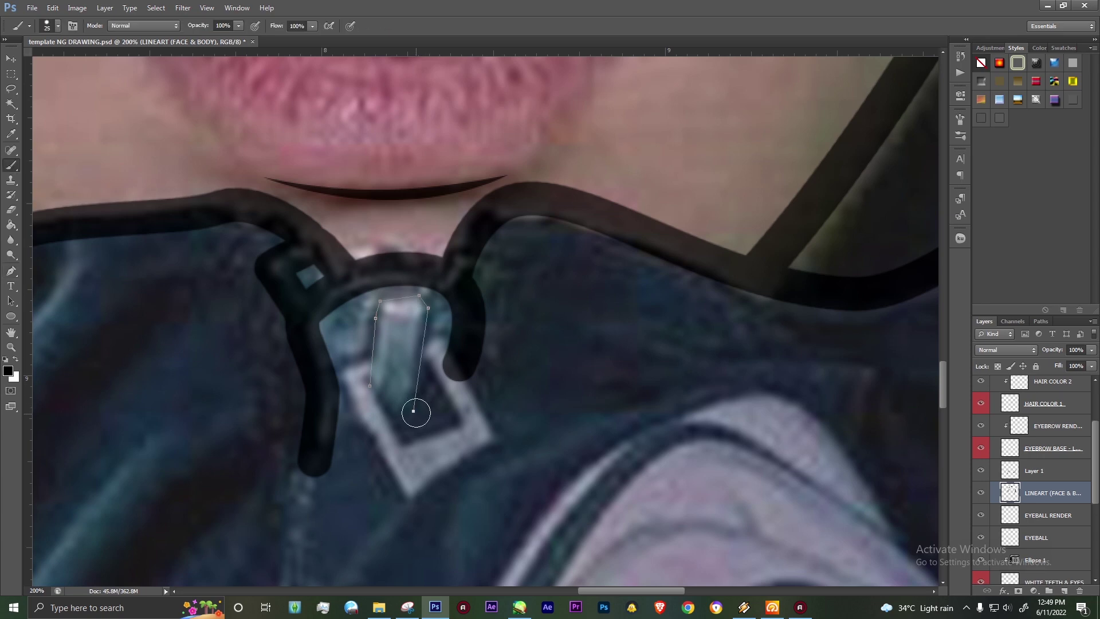
key(Return)
Step: Stroke another dark zipper line and trim its overlapping end with the eraser
drag(333, 374, 363, 355)
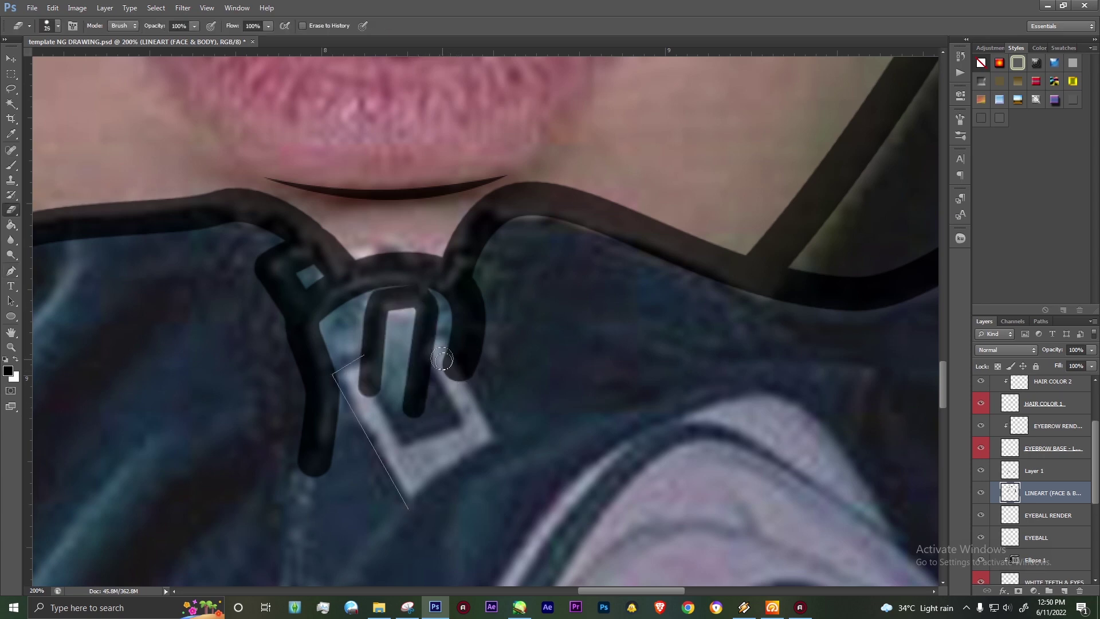
click(439, 333)
click(493, 446)
key(Return)
drag(332, 374, 362, 355)
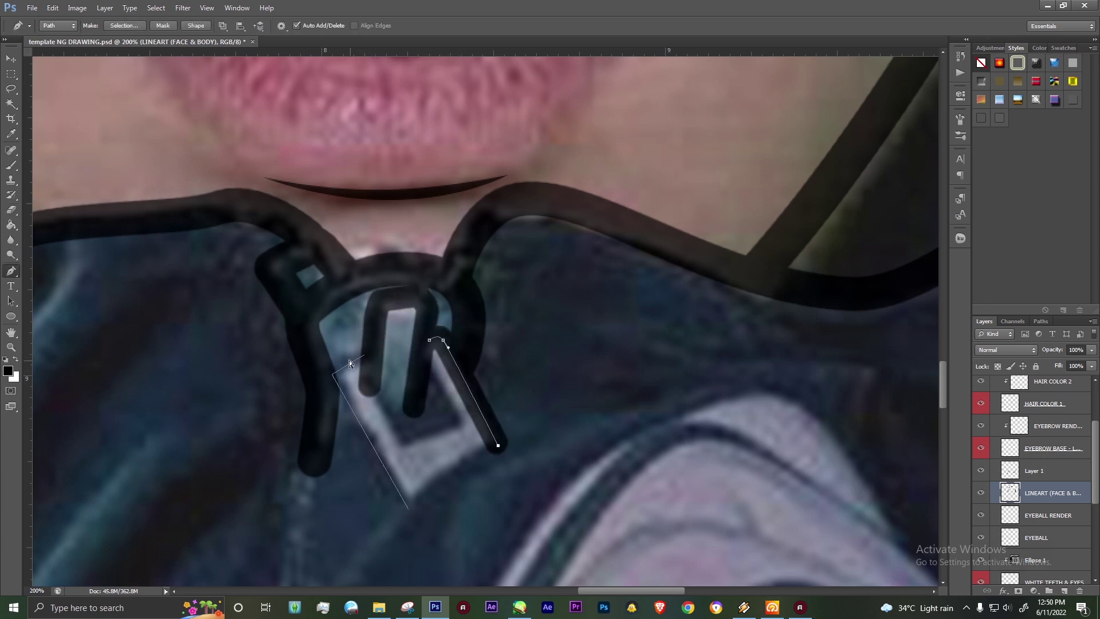
key(ctrl+alt+z)
key(Return)
key(e)
key(p)
Step: Outline the zipper tab with a closed path stroked as a dark outline
click(356, 364)
click(403, 445)
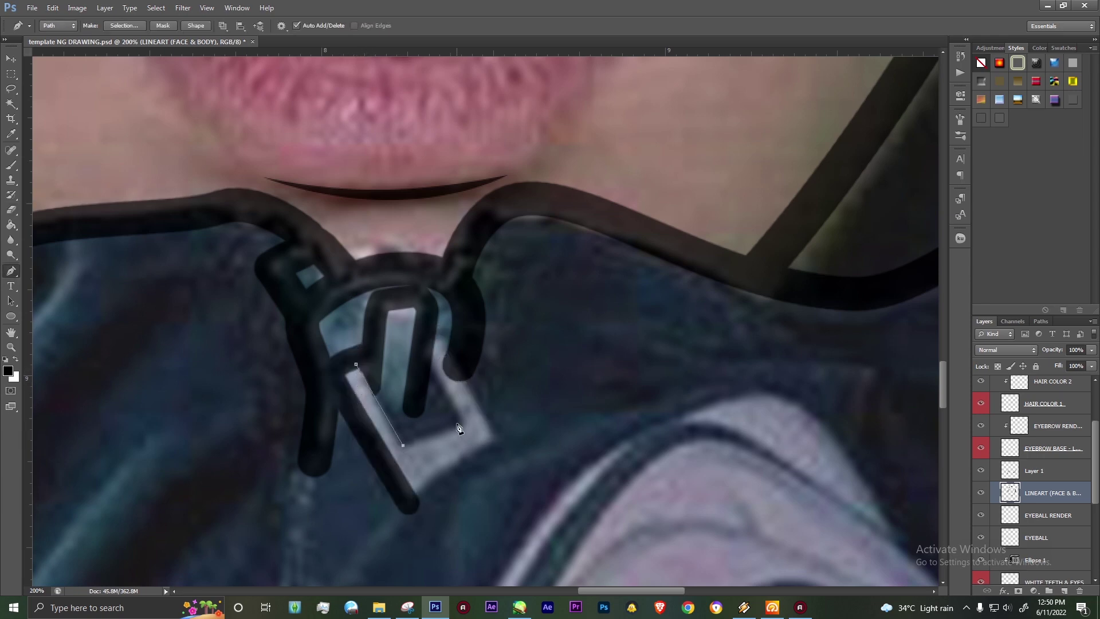
click(461, 425)
click(428, 357)
key(Return)
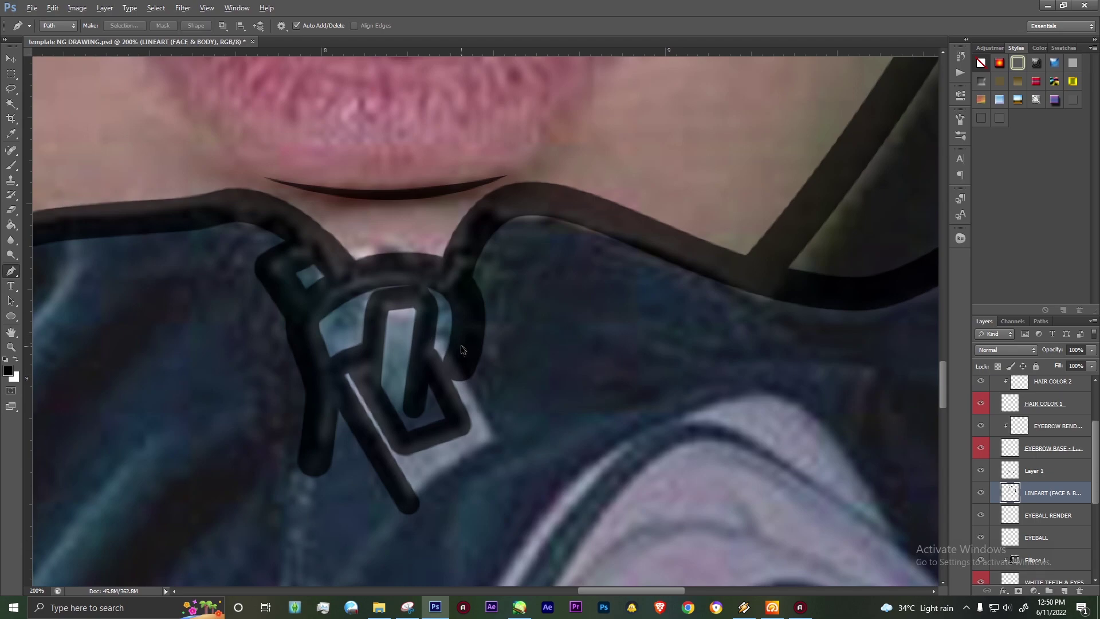
key(ctrl+alt+z)
key(e)
key(Return)
key(p)
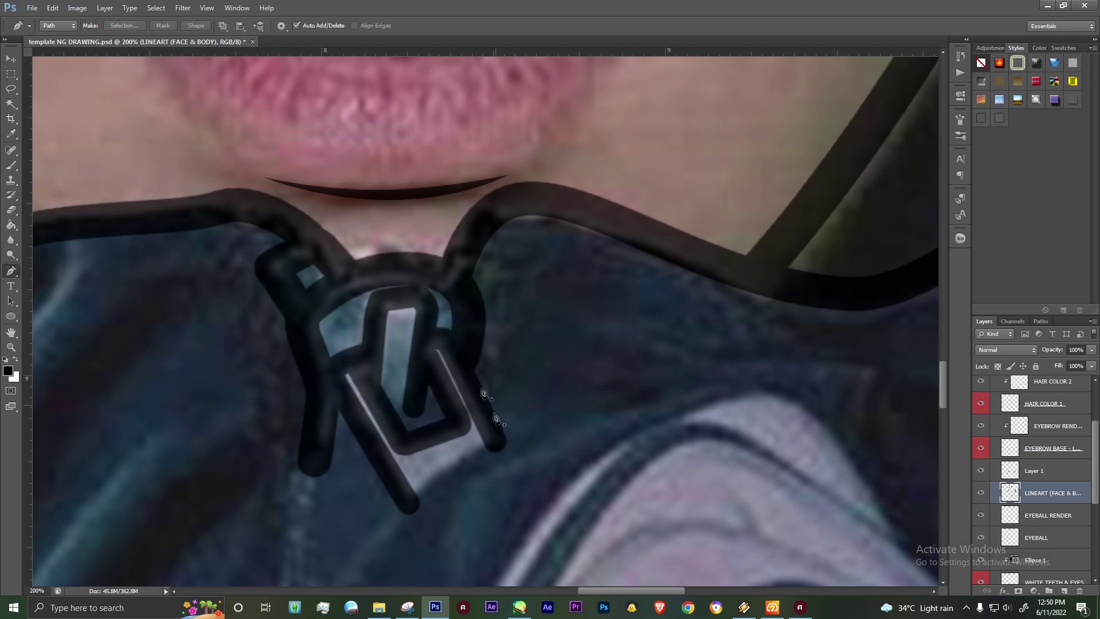
Step: Check the whole figure, then zoom back in on the zipper collar for erasing
key(ctrl+0)
scroll(497, 365, up, 5)
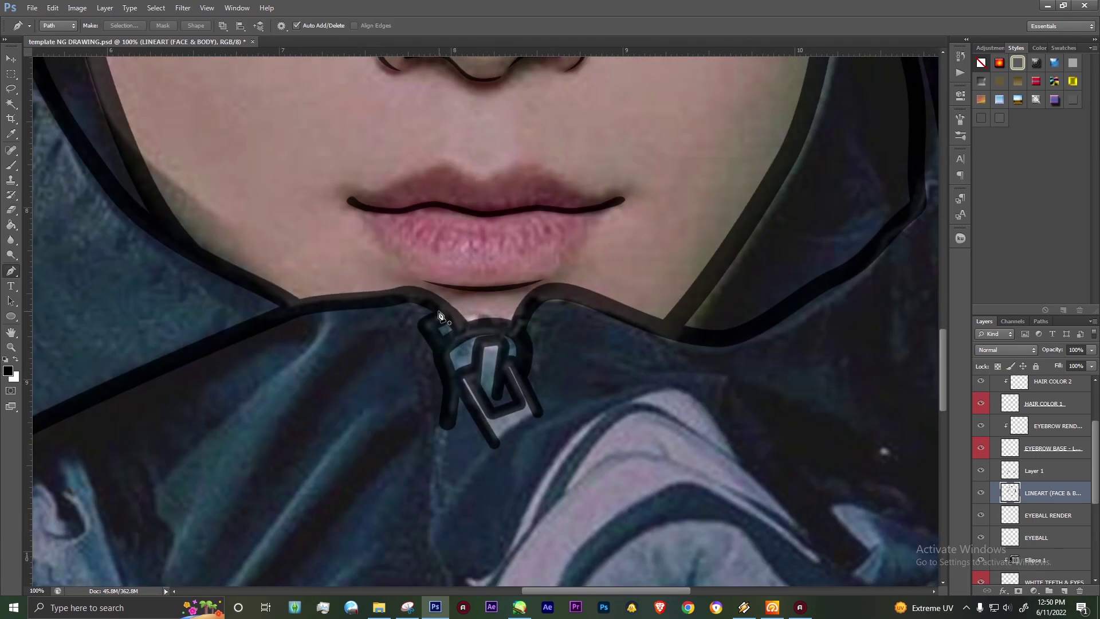
key(h)
key(ctrl+plus)
key(e)
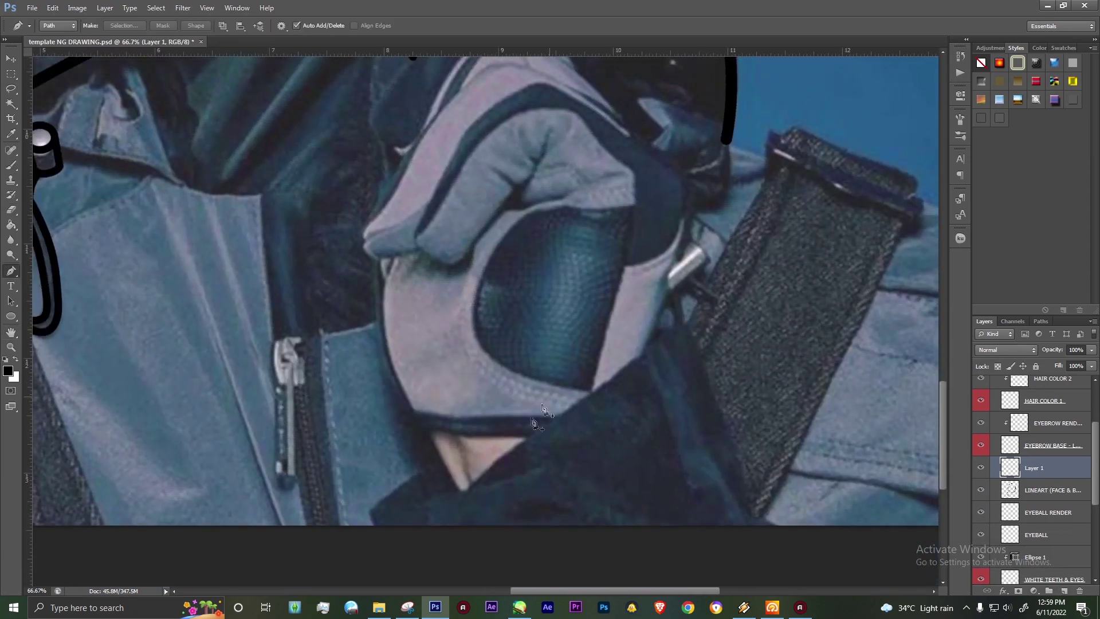
Step: Outline the glove's cuff and curved left edge with thick black strokes
click(539, 433)
click(404, 412)
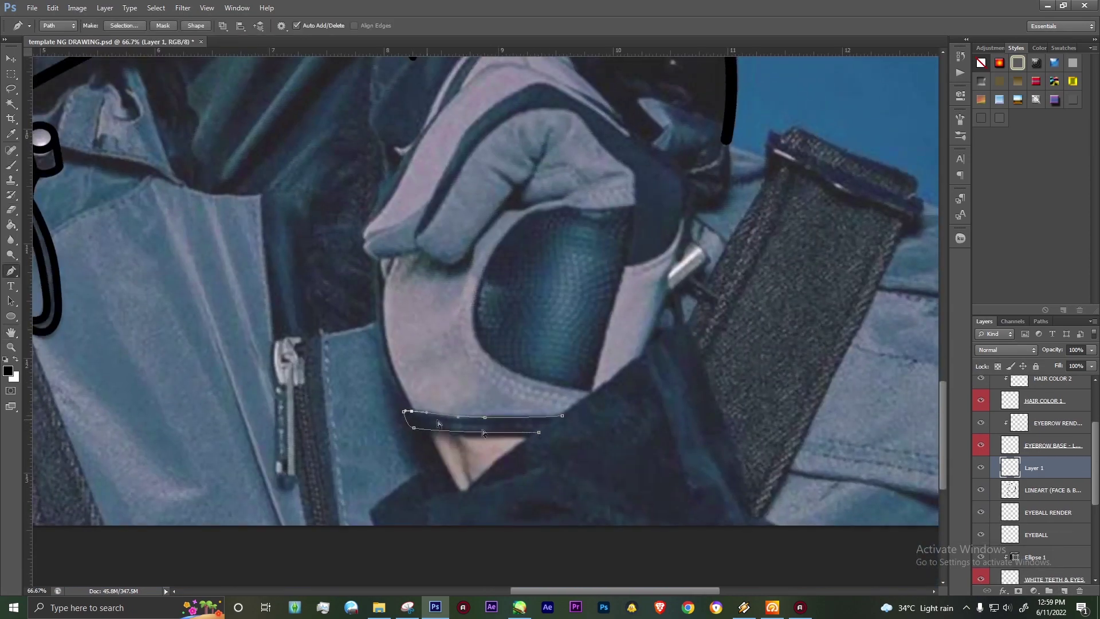
key(Return)
key(Return)
drag(382, 255, 387, 294)
key(Return)
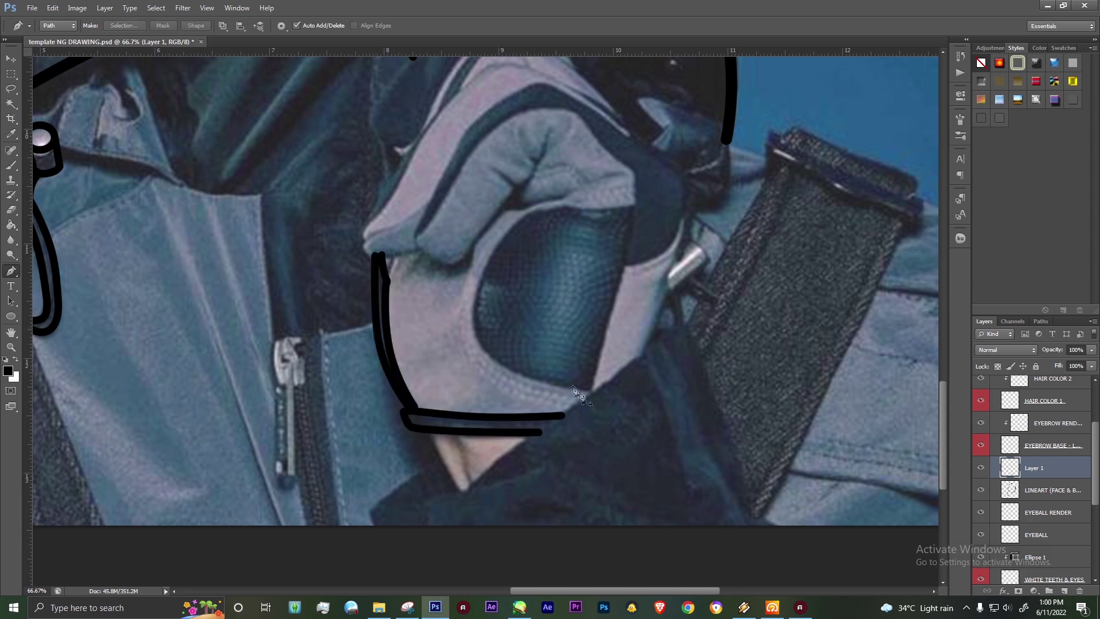
Step: Stroke black outlines along the wrist and the sleeve edge below the cuff
key(Return)
click(441, 463)
key(Return)
drag(371, 516, 373, 508)
key(Return)
drag(427, 533, 427, 513)
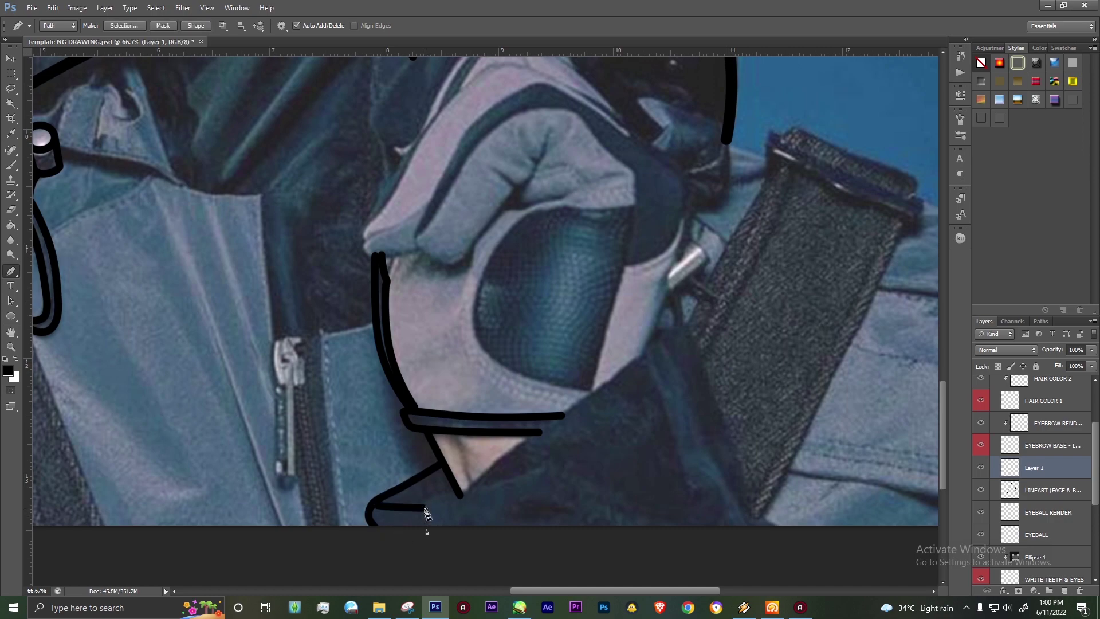
key(Return)
key(e)
Step: Reframe on the glove at 100% and start a path along its lower edge and sleeve
key(h)
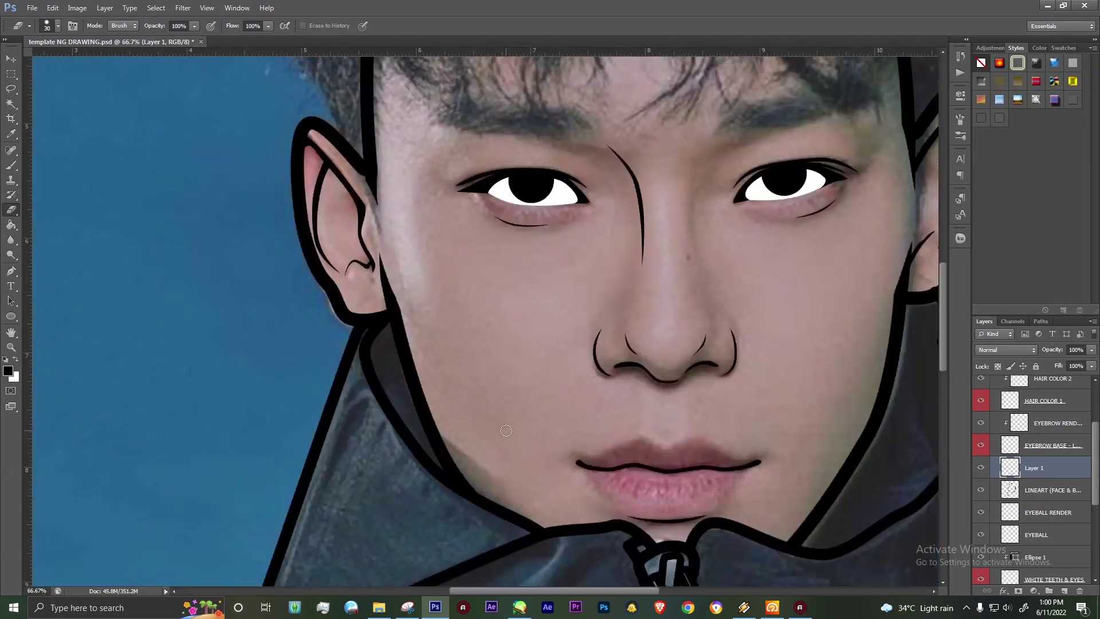
drag(545, 486, 570, 373)
key(ctrl+plus)
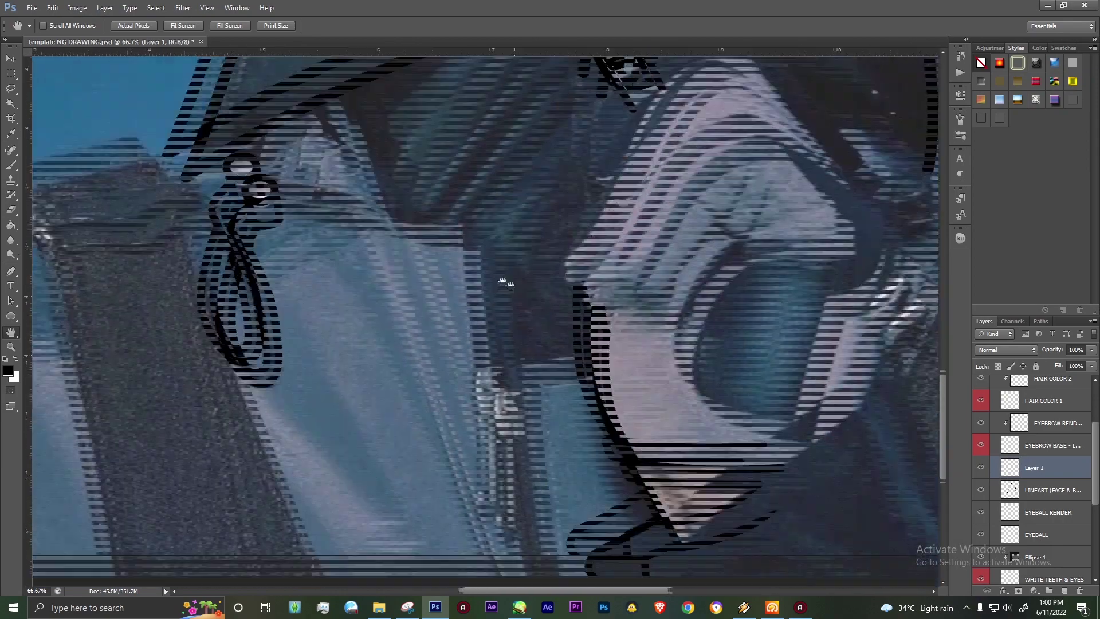
drag(532, 312, 211, 369)
key(p)
click(278, 523)
click(600, 289)
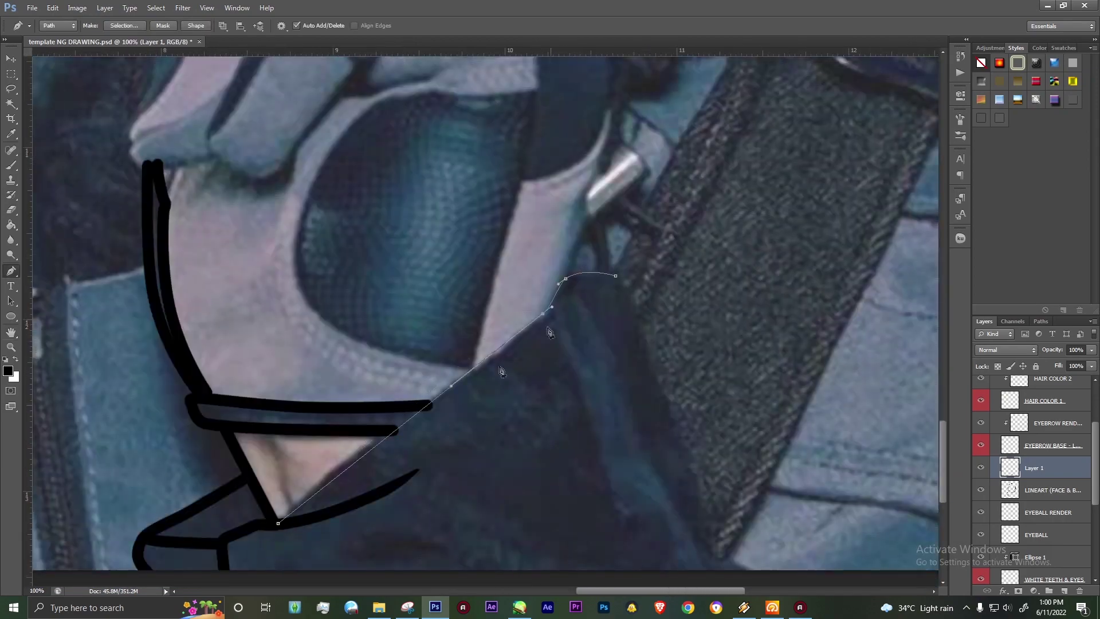
Step: Trace and stroke the glove's right side, knuckles and fingertip outline in black
key(h)
mouse_move(550, 331)
mouse_down()
mouse_move(415, 235)
mouse_move(544, 555)
mouse_up()
key(Return)
key(p)
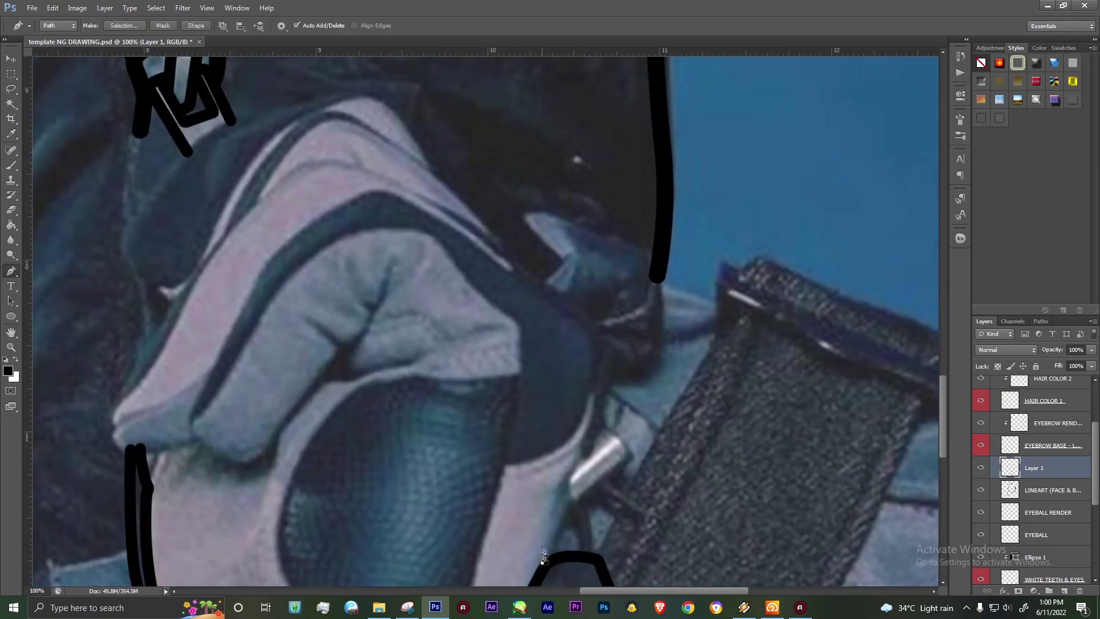
drag(580, 406, 570, 485)
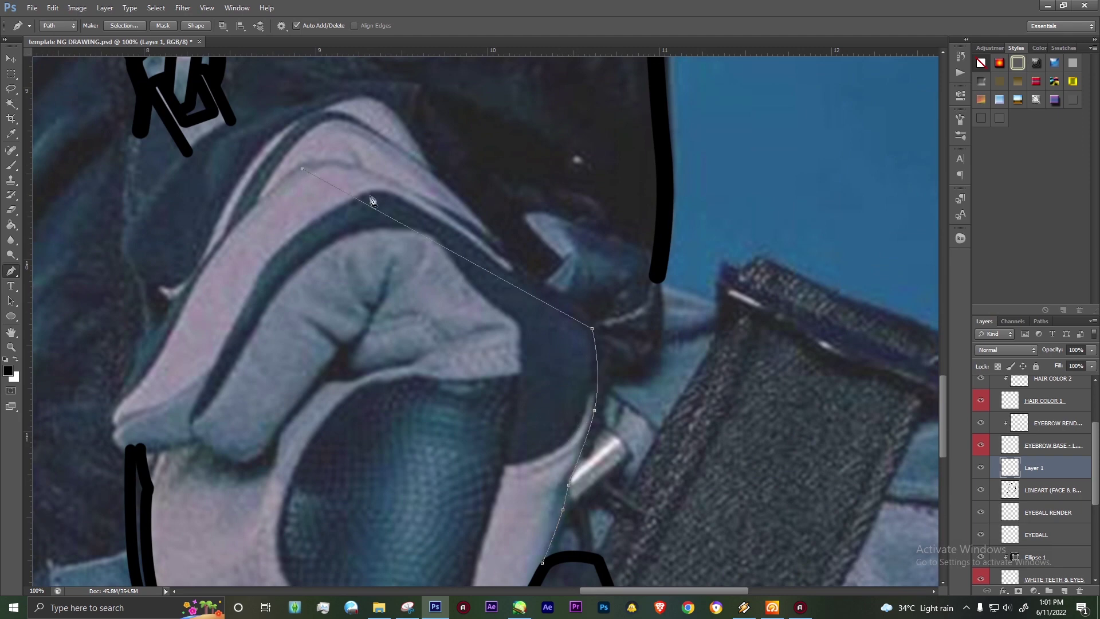
drag(349, 194, 364, 170)
click(593, 329)
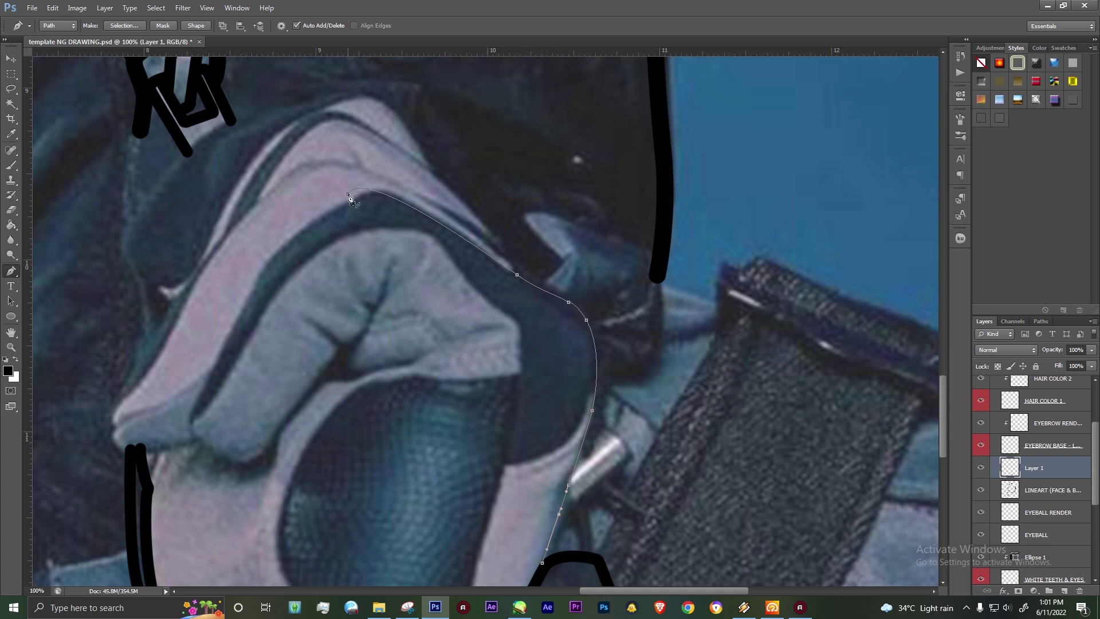
drag(349, 198, 340, 208)
drag(275, 268, 247, 300)
click(232, 332)
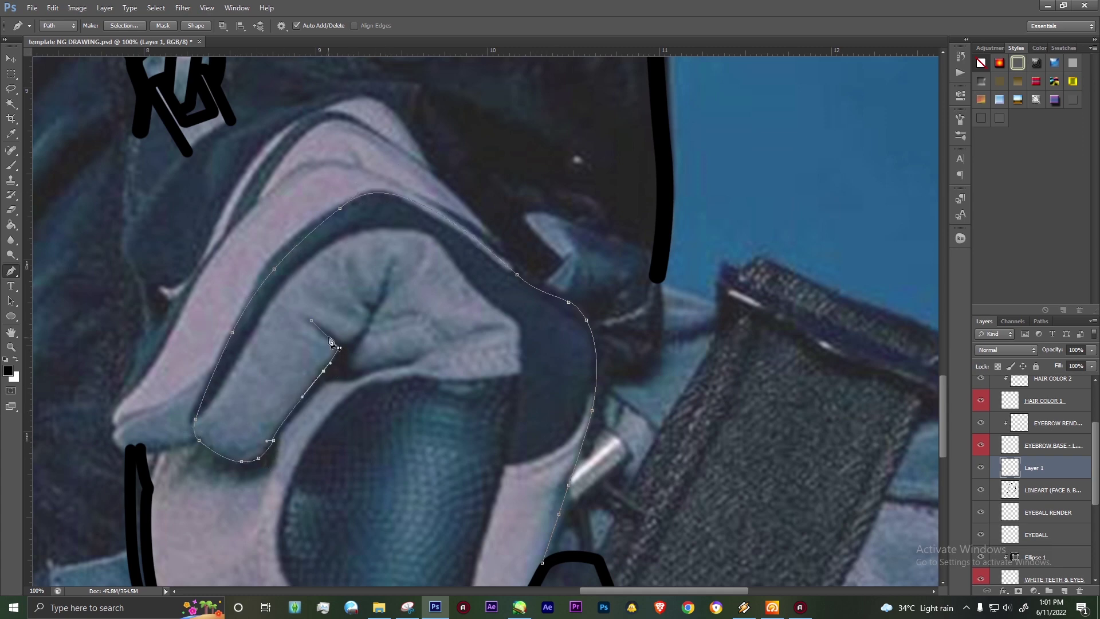
key(b)
Step: Add two pointed crease strokes on the glove finger and a path along the glove top
key(Return)
mouse_move(344, 344)
mouse_down()
mouse_move(361, 295)
mouse_move(371, 344)
mouse_move(383, 260)
mouse_up()
key(e)
key(b)
key(p)
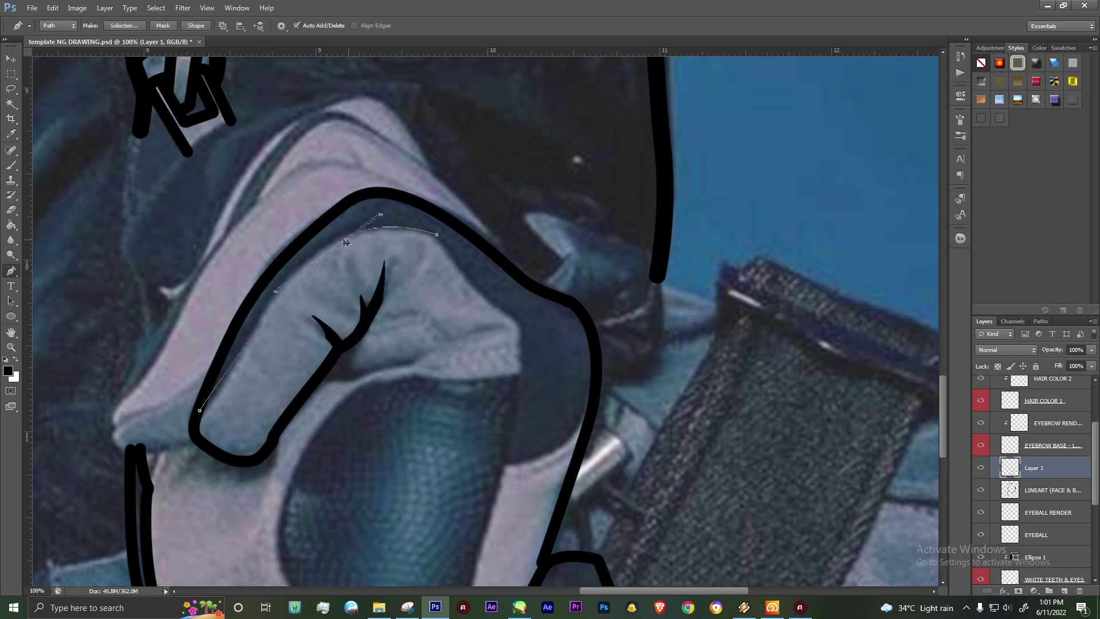
drag(349, 242, 393, 222)
click(393, 223)
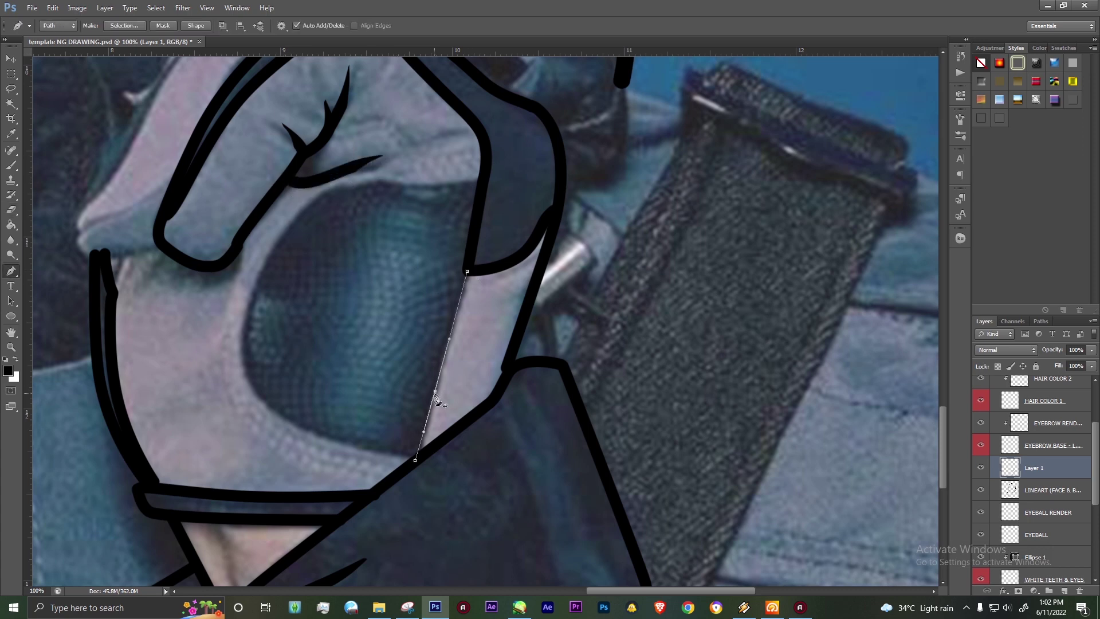
key(ctrl+plus)
key(b)
key(e)
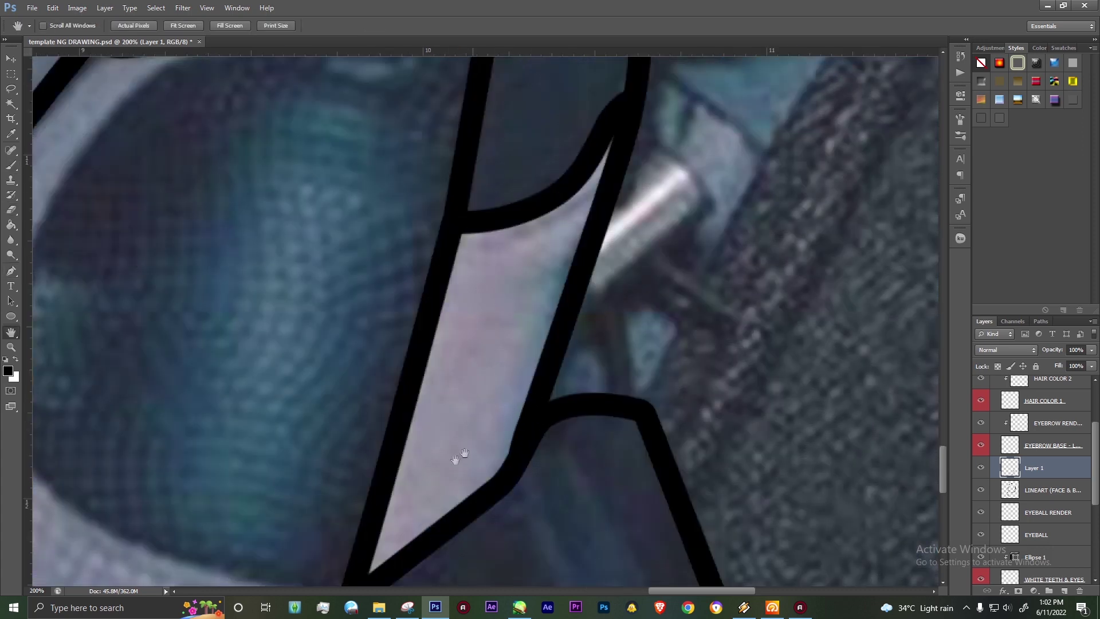
scroll(436, 447, down, 5)
scroll(436, 447, left, 3)
Step: Outline the dark mesh panel with a stroked black path
key(ctrl+minus)
scroll(434, 330, up, 5)
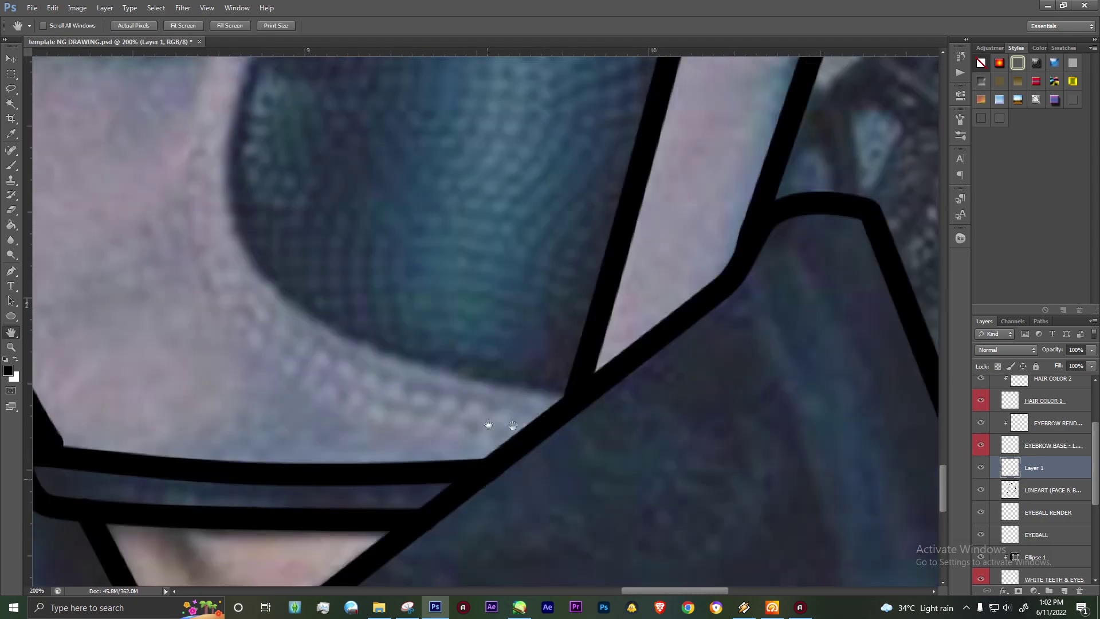
key(p)
scroll(434, 331, up, 5)
click(381, 378)
click(603, 173)
drag(493, 220, 454, 183)
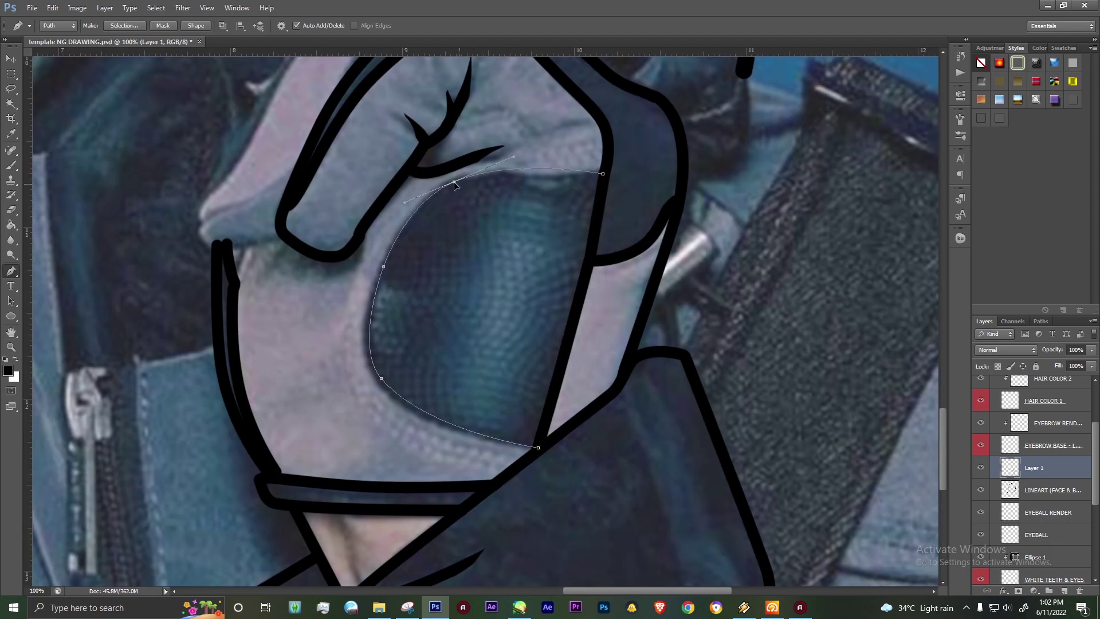
key(ctrl+Return)
Step: Bring the glove and collar back into view and begin a path over the glove's upper edge
key(b)
key(ctrl+minus)
key(ctrl+minus)
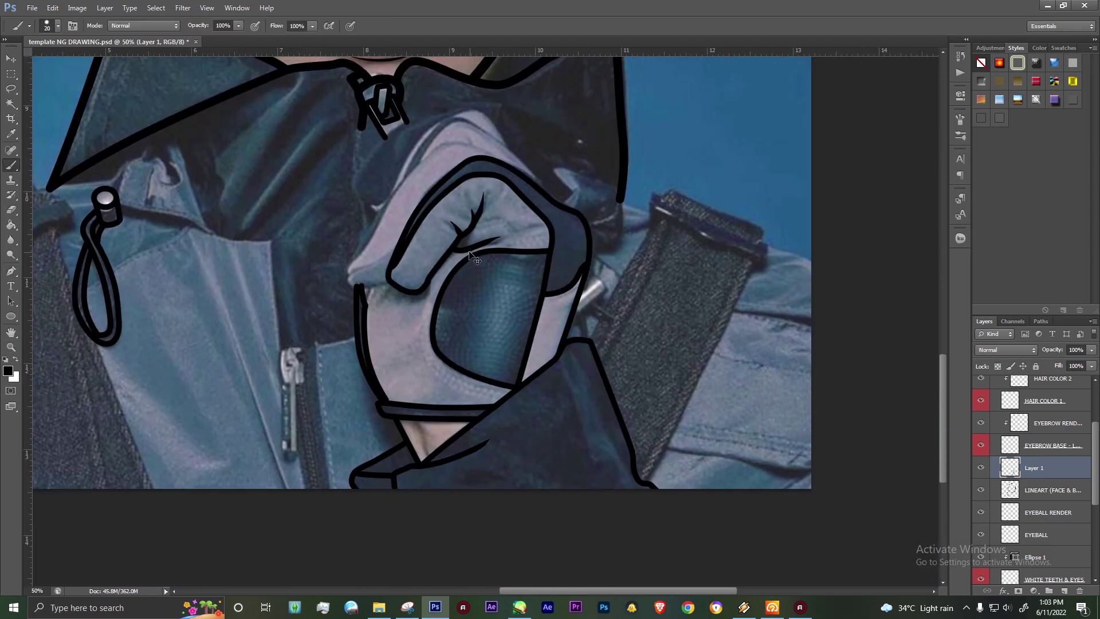
key(h)
drag(467, 324, 504, 387)
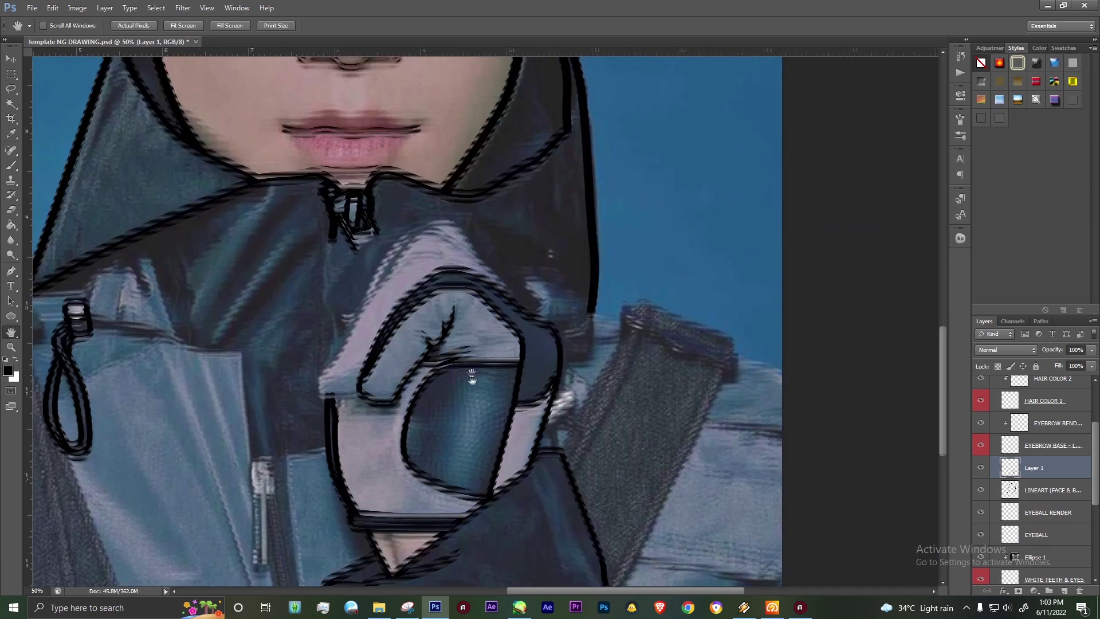
key(ctrl+plus)
key(ctrl+plus)
key(p)
click(600, 335)
drag(445, 236, 405, 221)
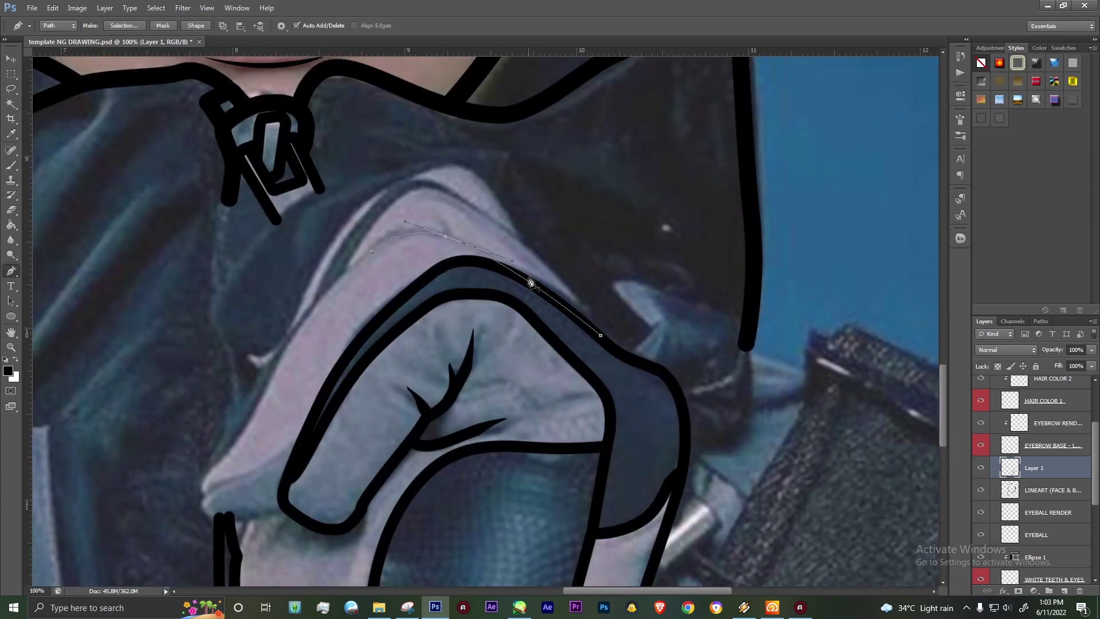
Step: Stroke the glove's outer line and trace a thick black outline along the finger edge
drag(221, 474, 231, 492)
key(F2)
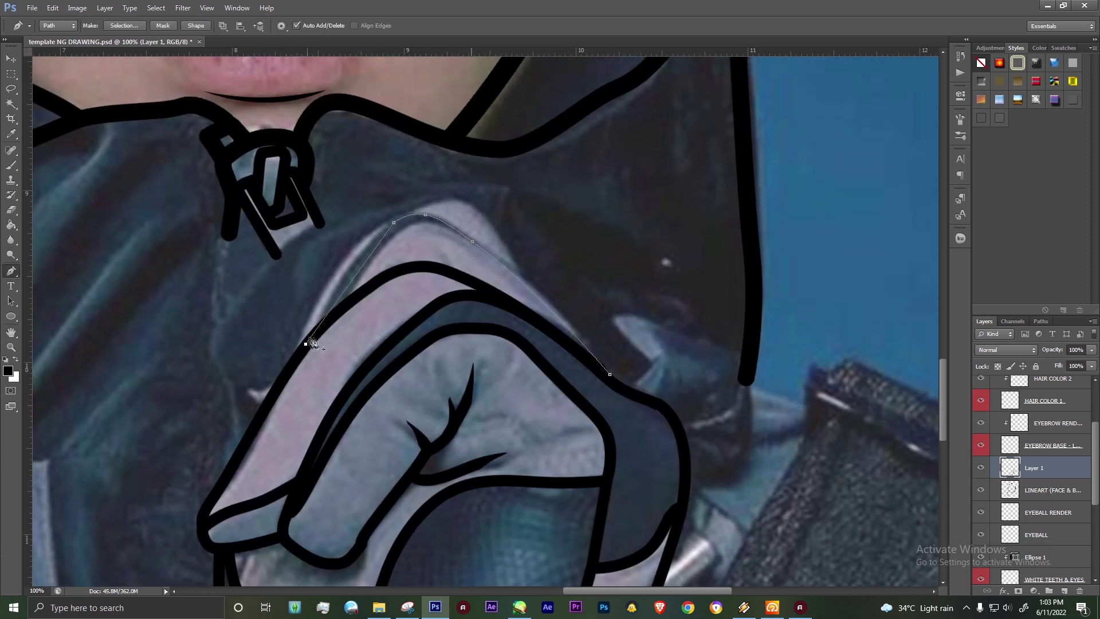
key(F2)
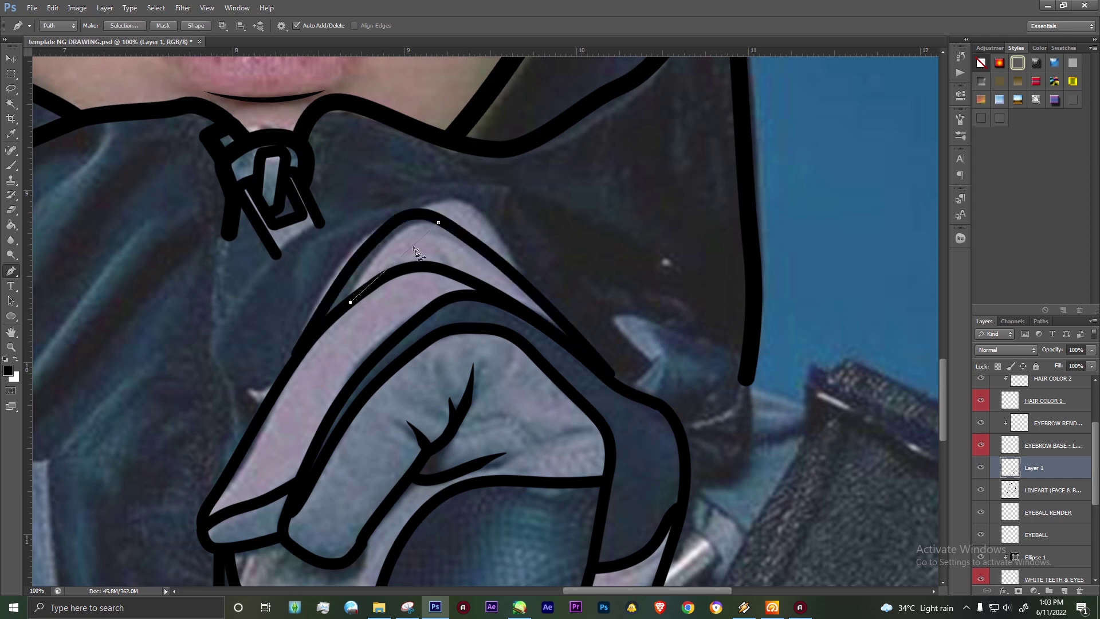
click(522, 280)
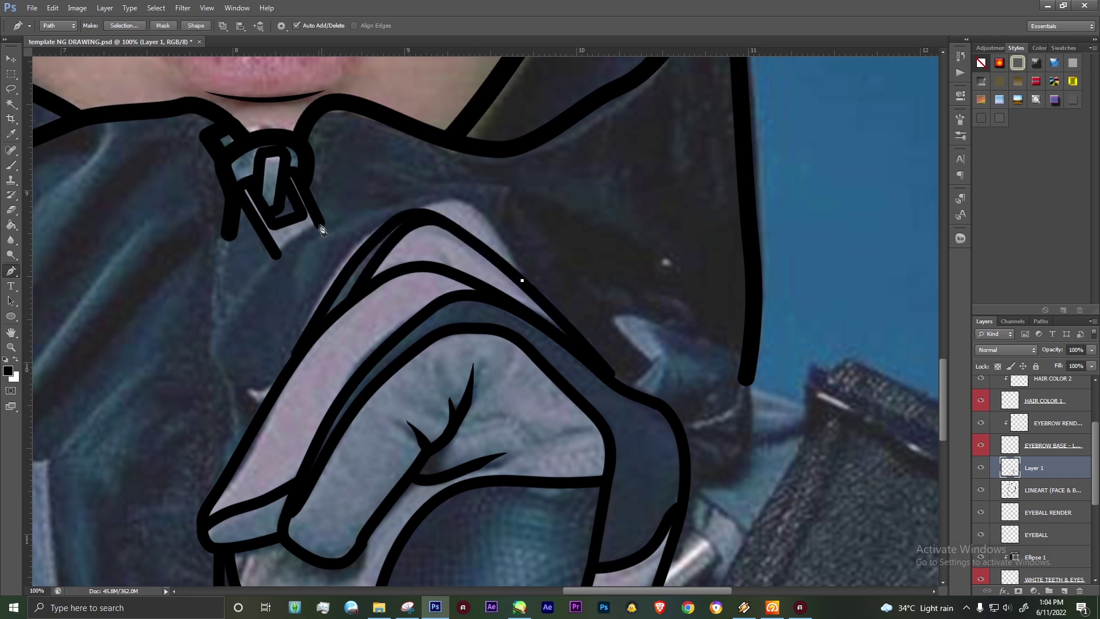
click(457, 199)
click(344, 218)
click(292, 254)
click(284, 300)
click(278, 383)
key(F2)
Step: Outline the next finger and the hand's side along the jacket fold in black
click(381, 229)
drag(340, 259, 312, 296)
click(289, 360)
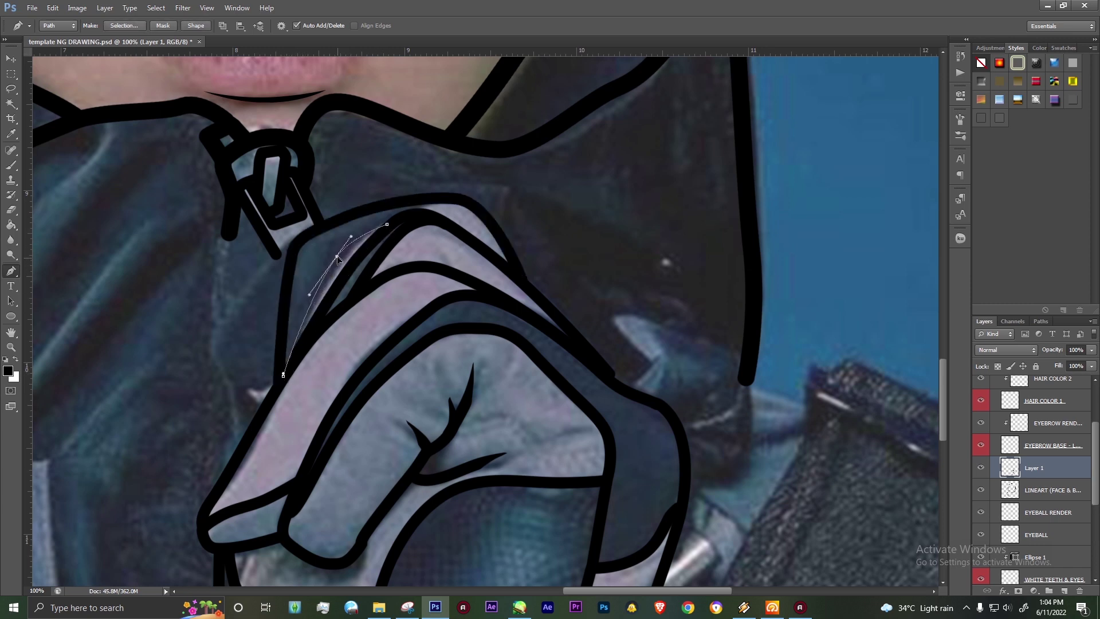
key(F2)
click(294, 243)
click(212, 348)
drag(277, 374, 235, 373)
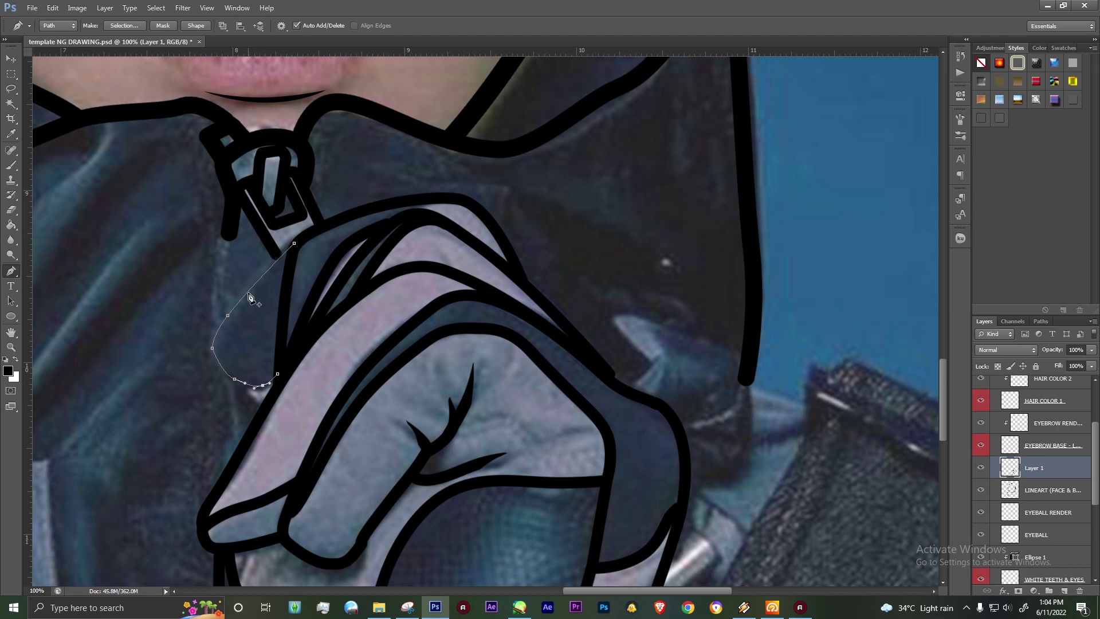
key(F2)
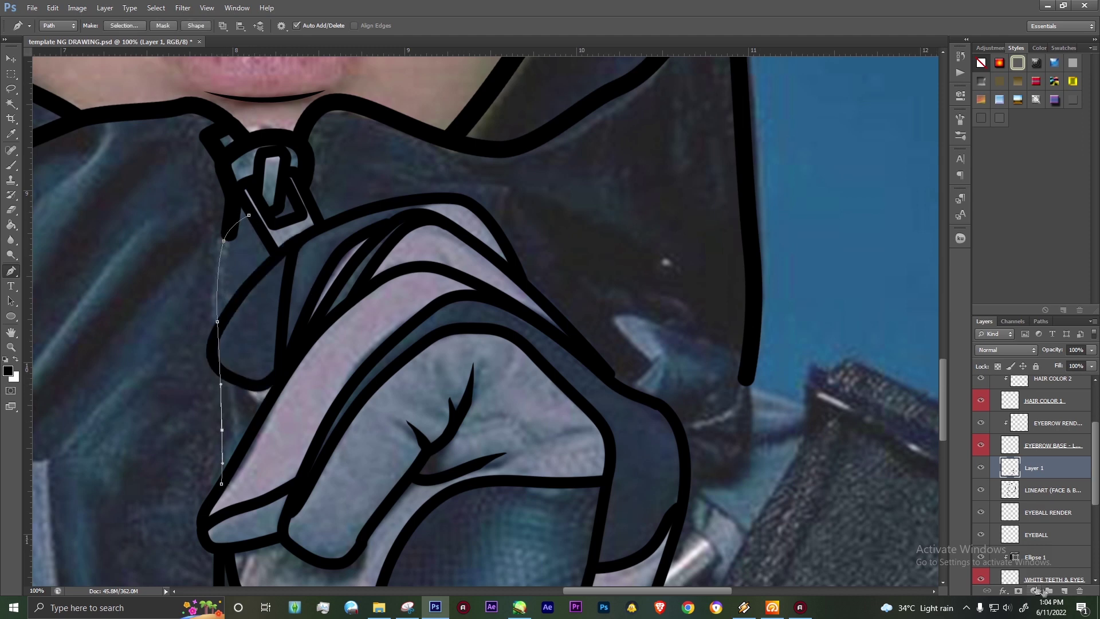
key(F2)
Step: Move from the LINEART (FACE & BODY) layer up to Layer 2 and pan to the lower glove
click(1049, 512)
key(e)
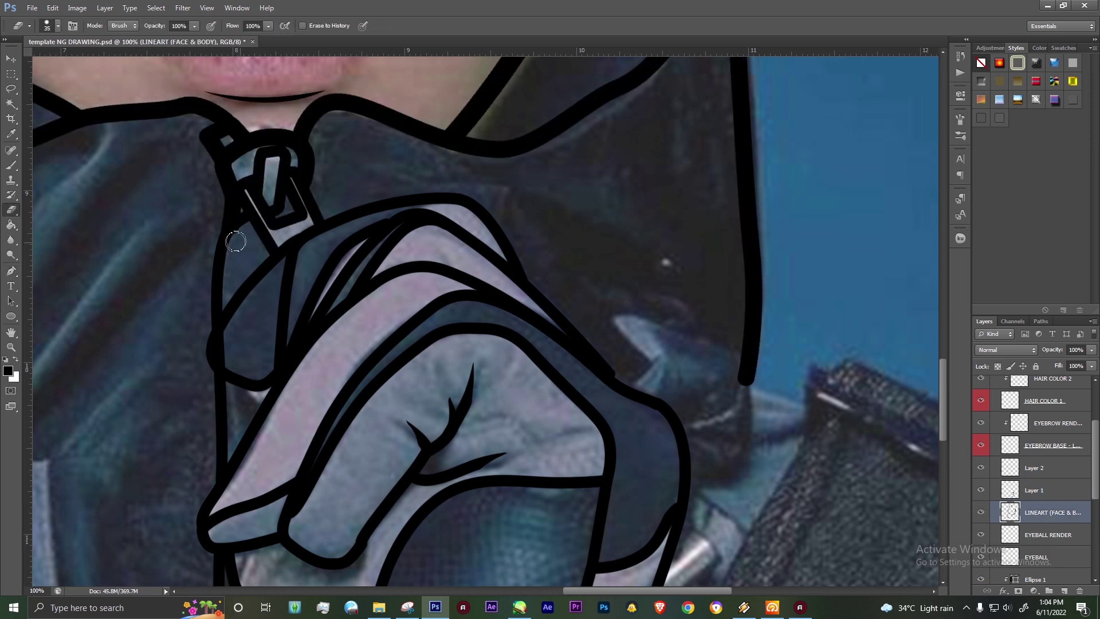
key(alt+bracketright)
key(alt+bracketright)
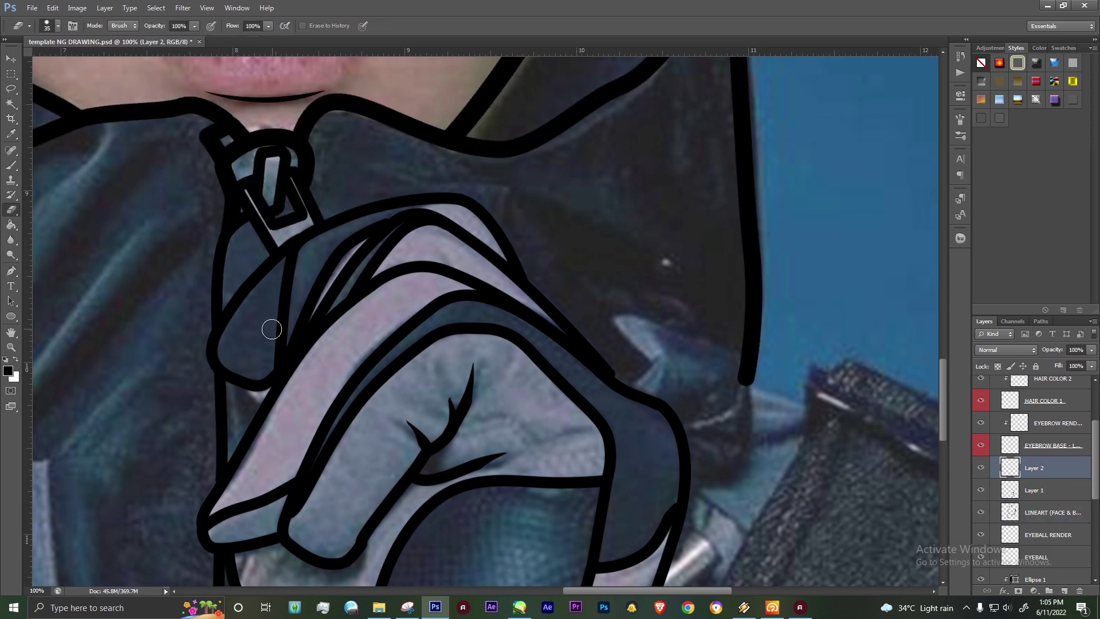
key(p)
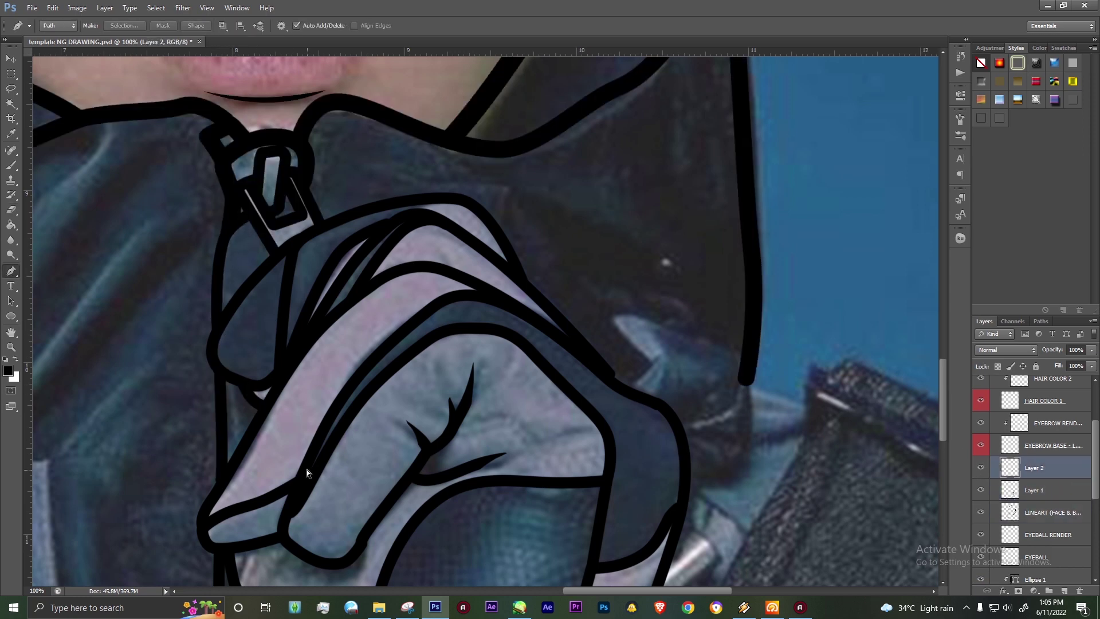
drag(307, 470, 316, 353)
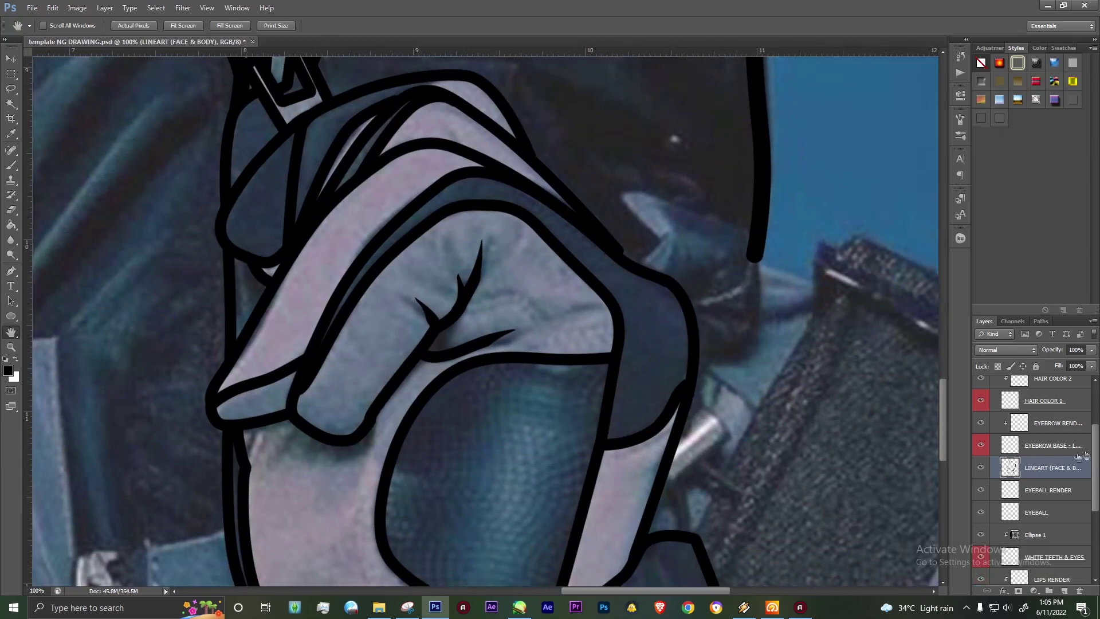
Step: Hide the reference photo and brush black over the gap joining the glove lines
scroll(984, 459, up, 3)
click(995, 404)
click(981, 387)
key(ctrl+plus)
key(e)
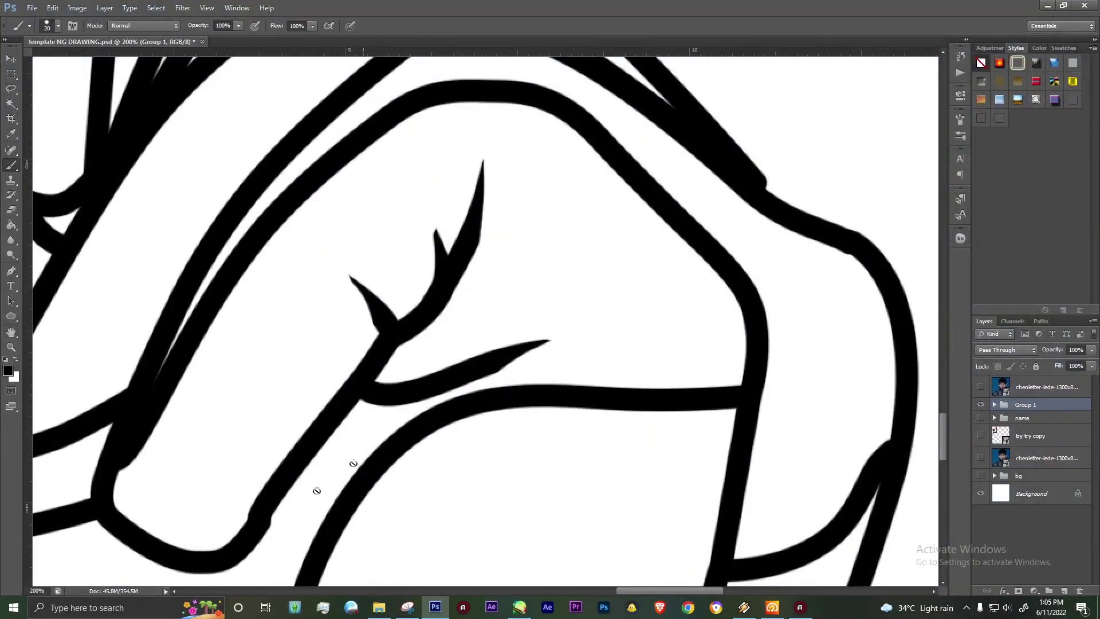
click(995, 405)
click(1049, 556)
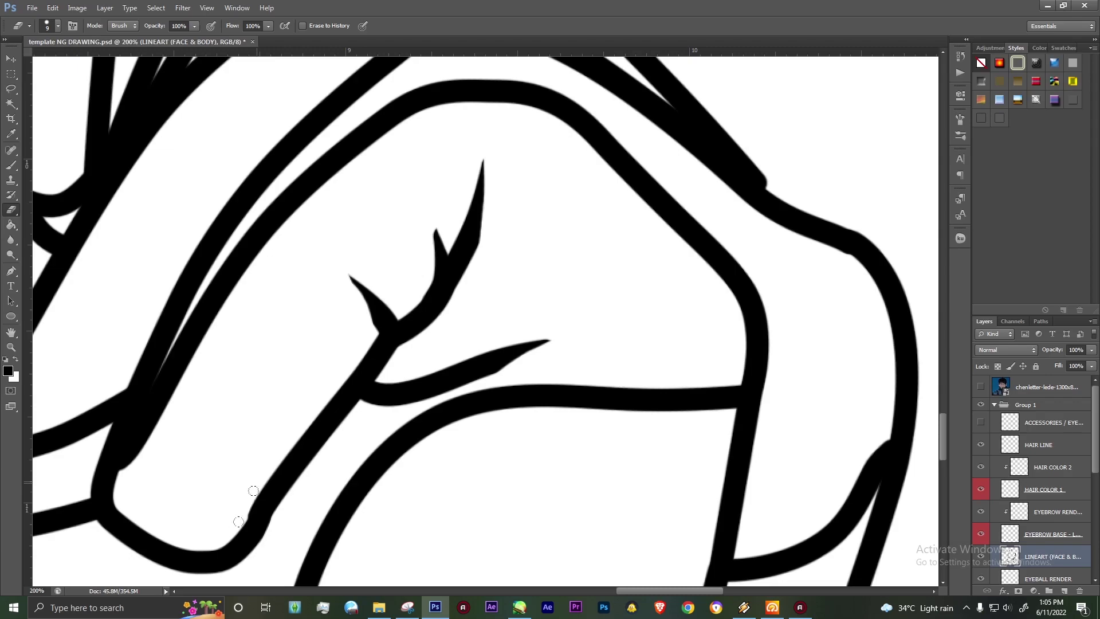
scroll(240, 521, up, 3)
scroll(510, 477, right, 5)
key(bracketright)
key(bracketright)
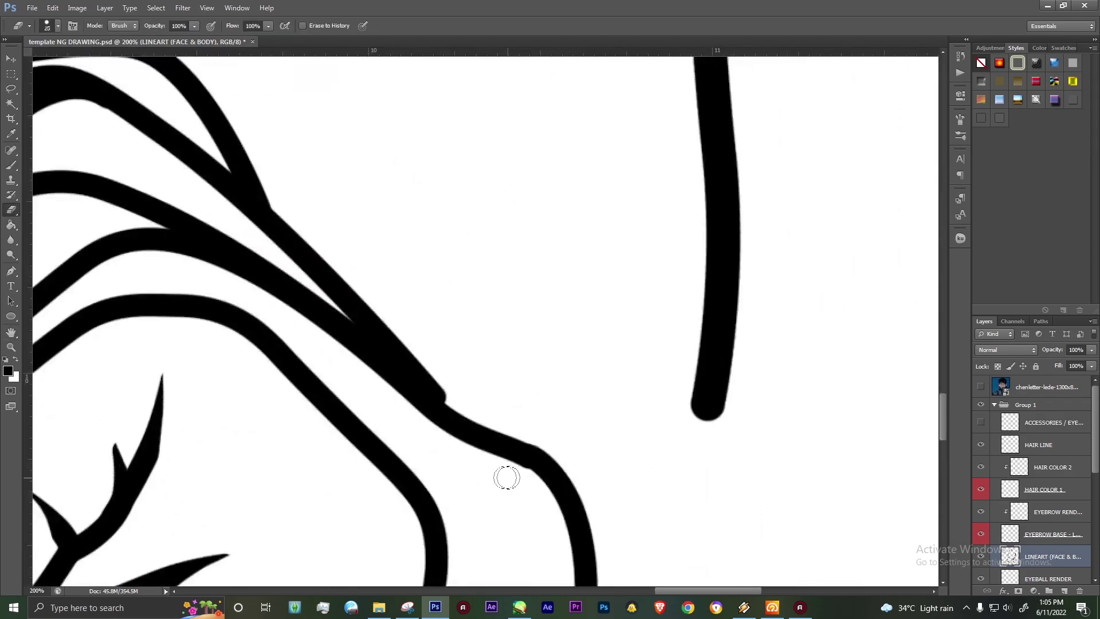
key(b)
drag(466, 421, 445, 371)
Step: Show the photo again and erase the extra line at the neck
click(981, 387)
key(ctrl+minus)
key(ctrl+minus)
key(ctrl+minus)
key(h)
key(ctrl+plus)
key(ctrl+plus)
key(ctrl+plus)
key(e)
drag(522, 95, 536, 255)
key(ctrl+minus)
key(ctrl+minus)
key(ctrl+minus)
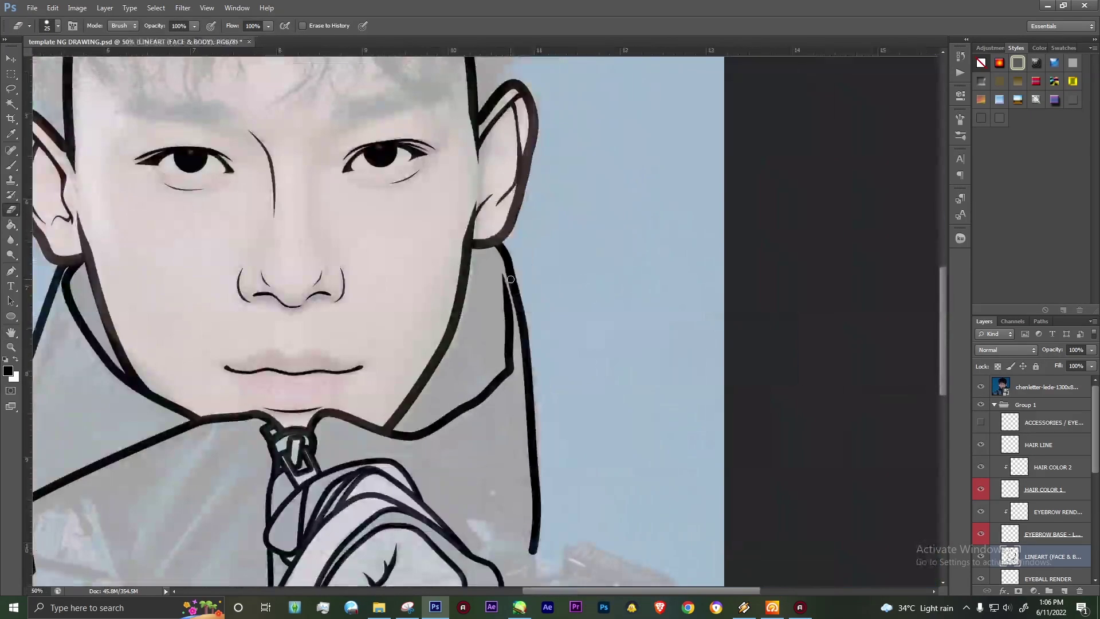
key(h)
drag(363, 252, 420, 206)
Step: Set the reference photo layer's opacity to 75%
click(1049, 387)
drag(1092, 350, 1086, 370)
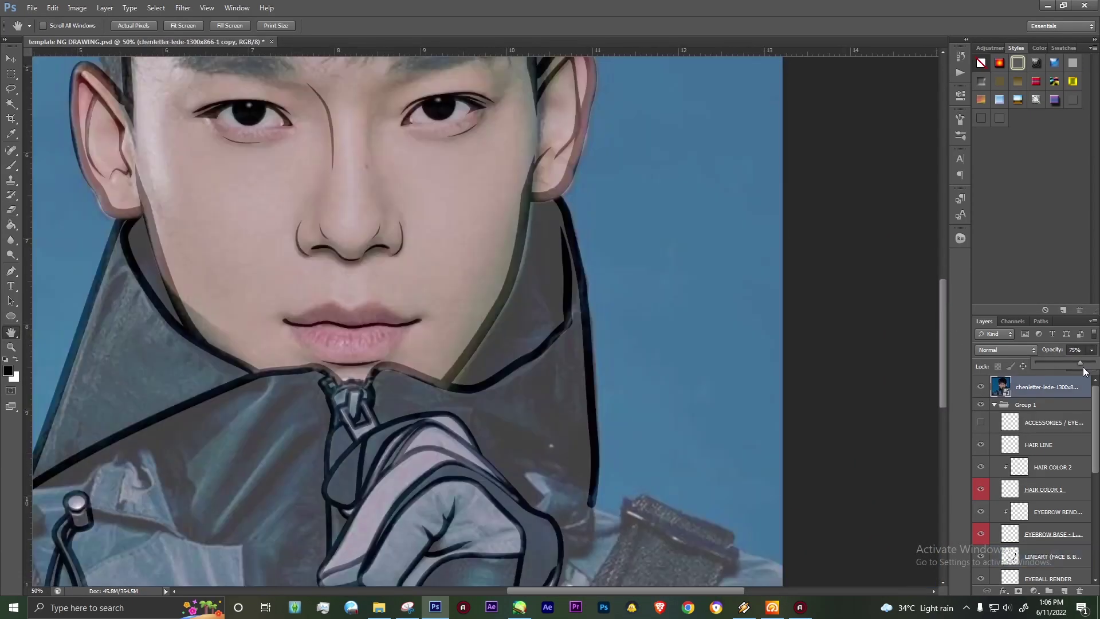
key(ctrl+plus)
scroll(487, 315, down, 5)
Step: On the LINEART layer, stroke the jacket edge line and start tracing the lower zipper pull
click(1048, 556)
key(ctrl+plus)
key(p)
click(500, 518)
key(Return)
click(395, 230)
drag(412, 223, 442, 228)
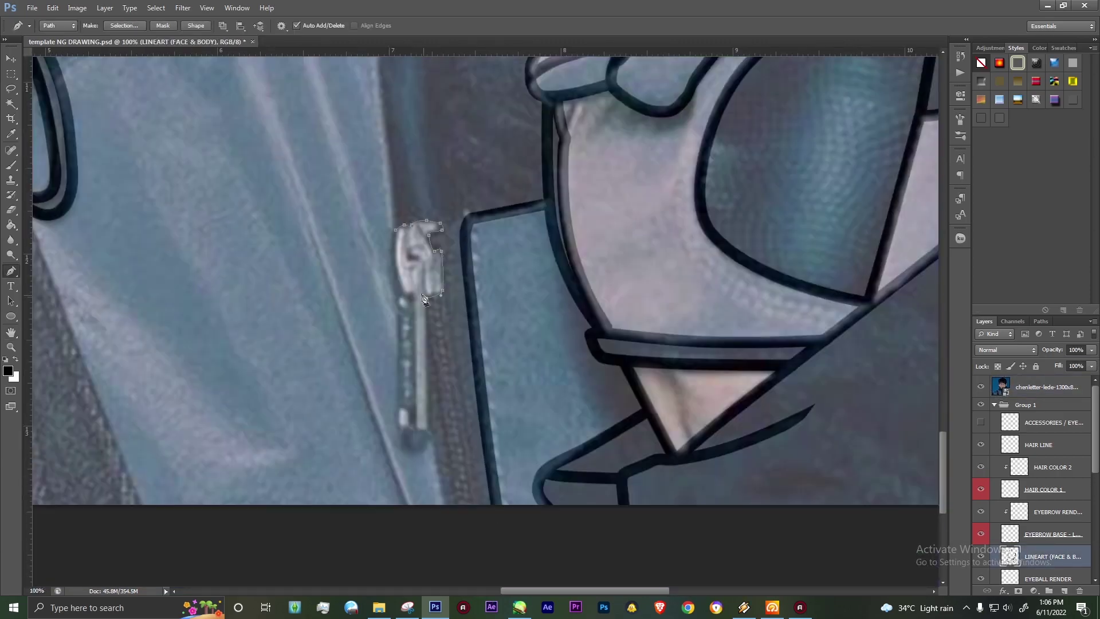
Step: Finish the lower zipper pull outline in black lineart
click(409, 285)
key(Return)
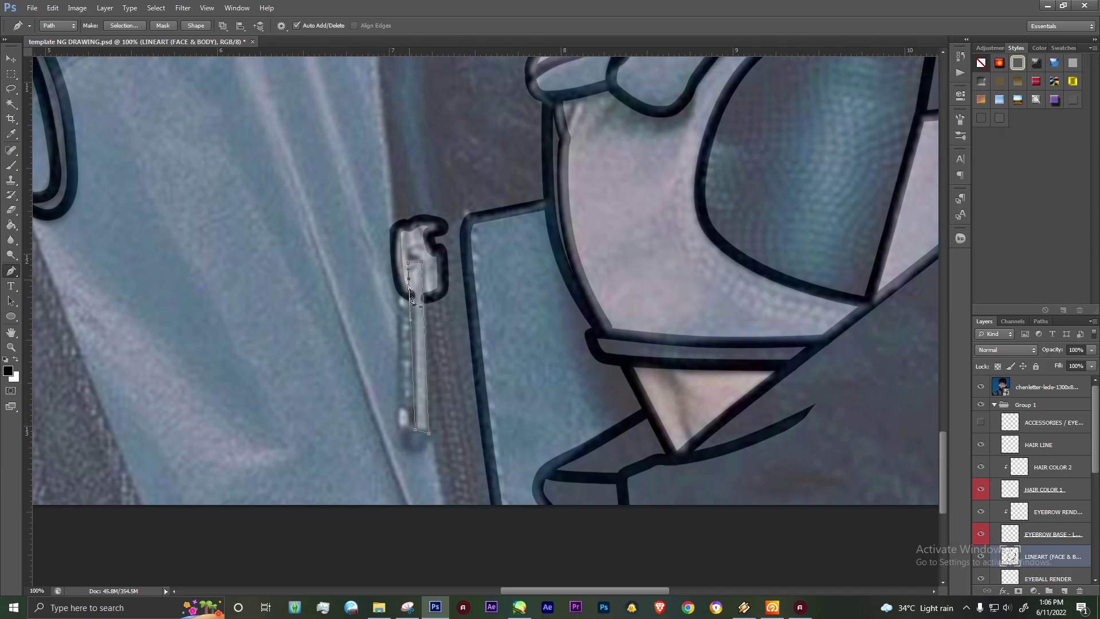
key(Return)
key(ctrl+minus)
drag(320, 63, 419, 251)
Step: Outline the collar flap and the collar's lower edge by the lanyard in black
click(229, 325)
click(324, 308)
click(329, 342)
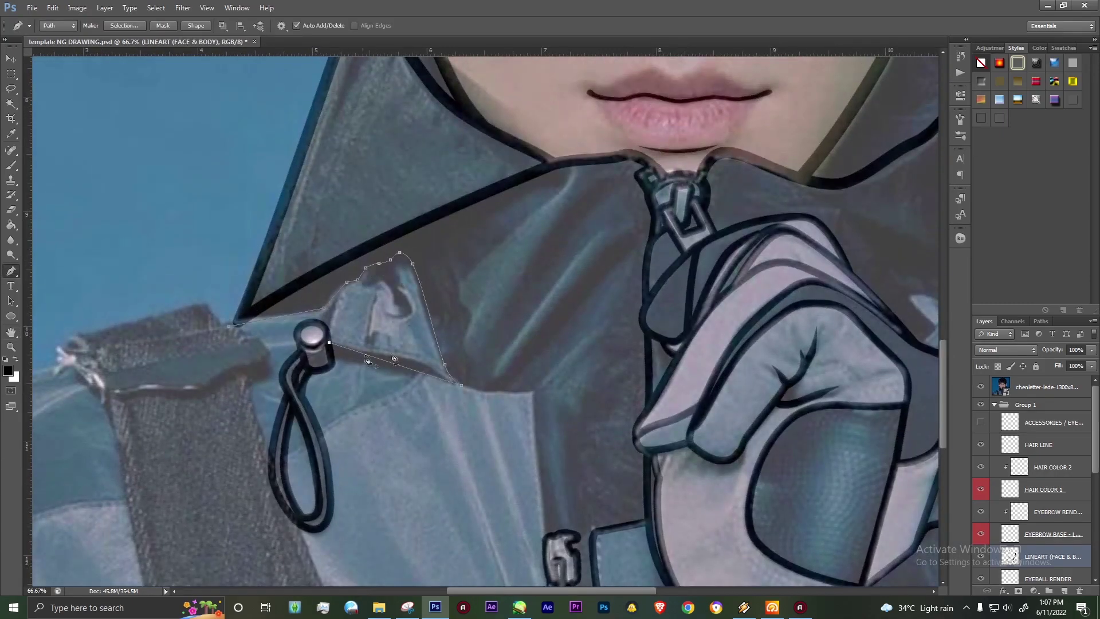
key(Return)
click(283, 457)
click(427, 367)
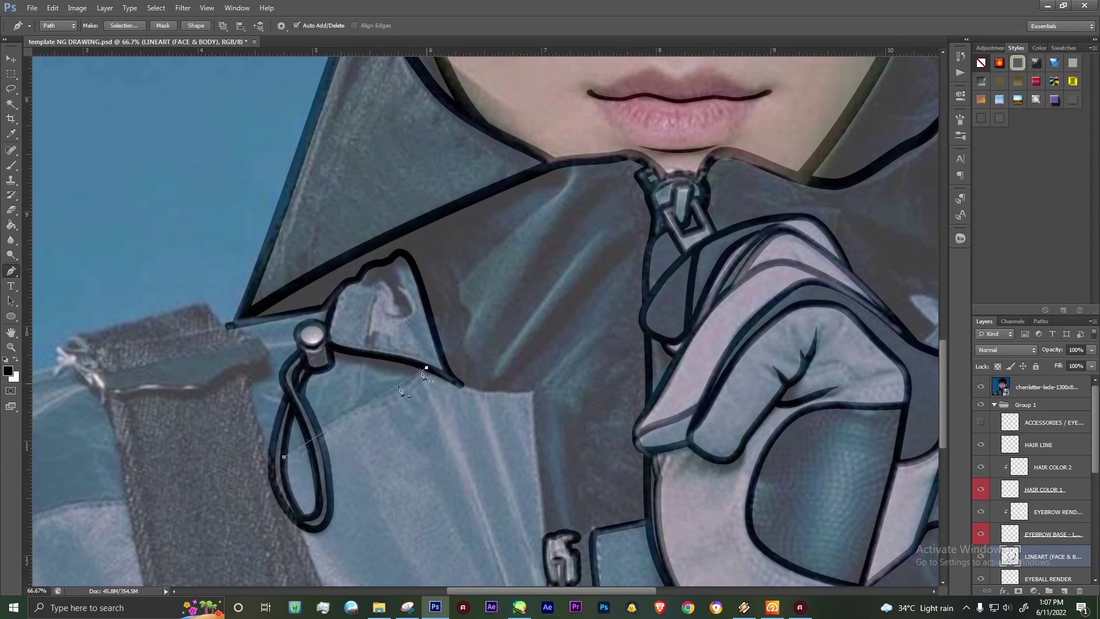
key(ctrl+shift+alt+n)
drag(550, 540, 421, 356)
click(419, 351)
key(Return)
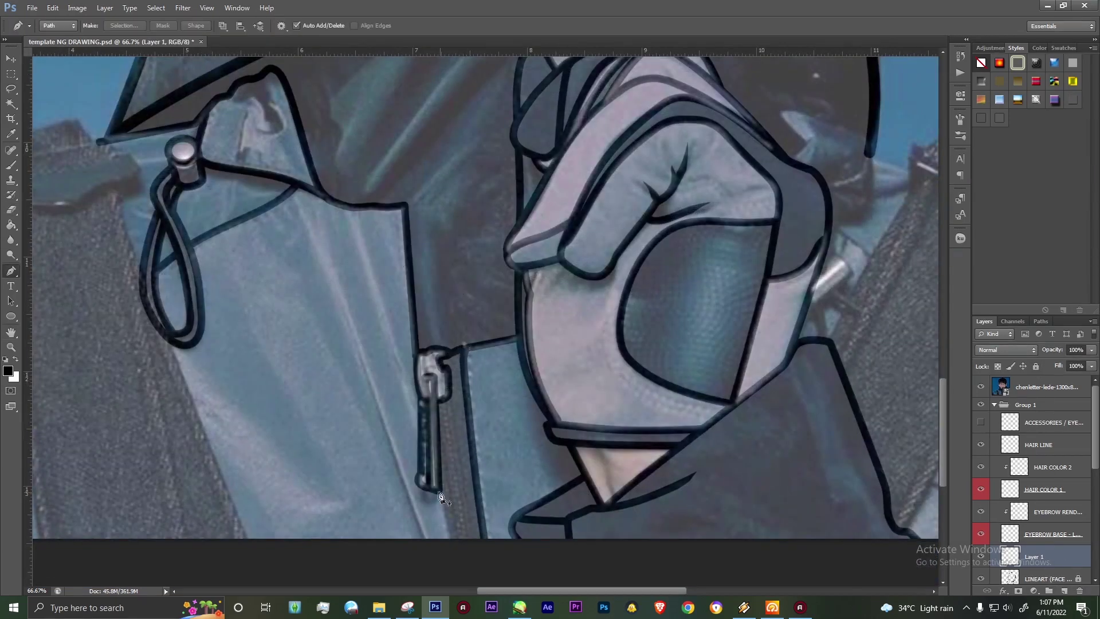
Step: Draw the zigzag zipper teeth and a straight line down the zipper to the jacket bottom
click(446, 398)
click(437, 414)
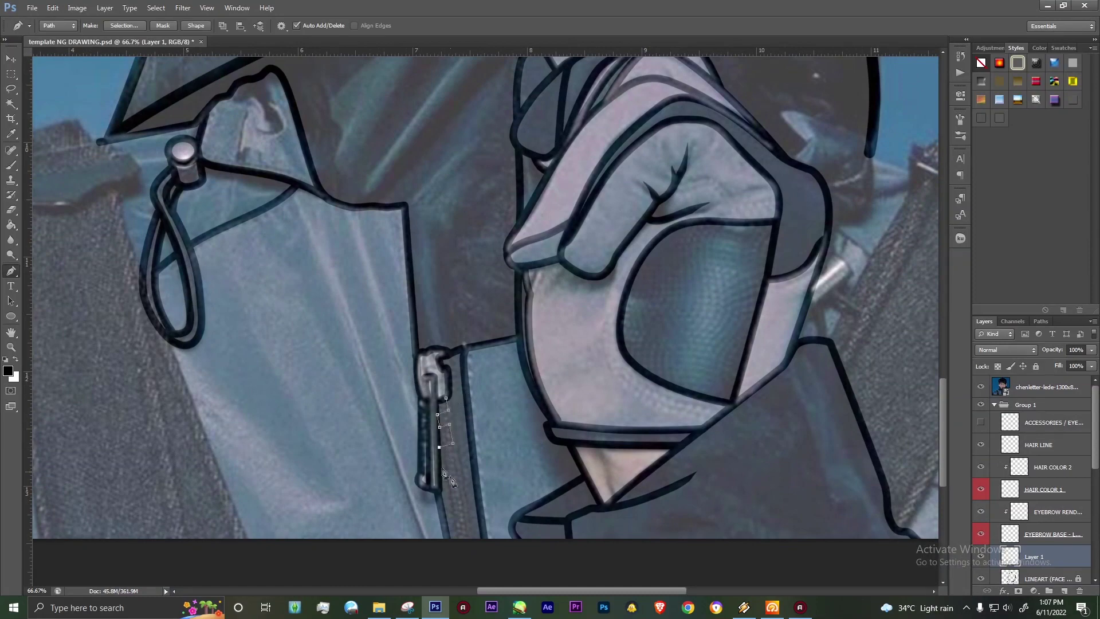
key(Return)
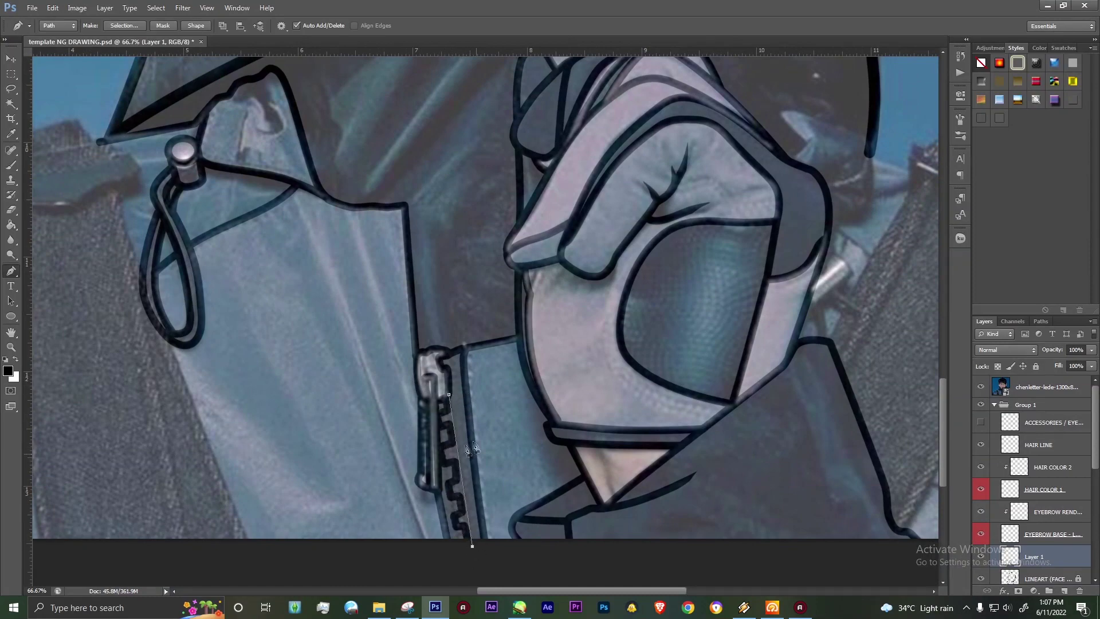
click(440, 455)
click(456, 543)
drag(111, 157, 366, 283)
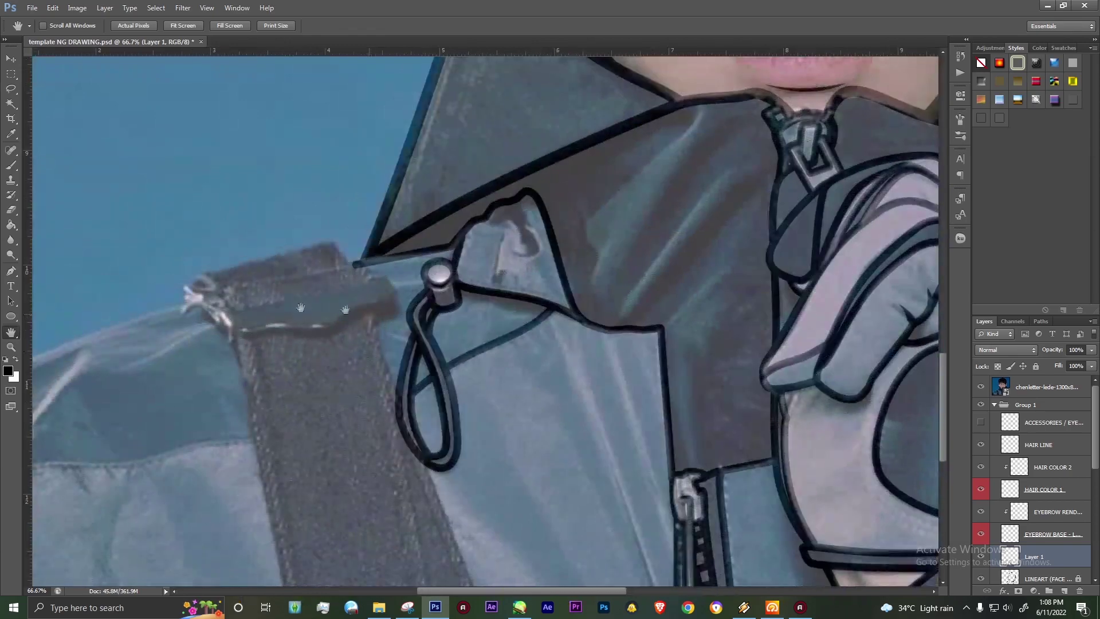
Step: Stroke the strap-top and buckle outlines as thick black lines
key(Return)
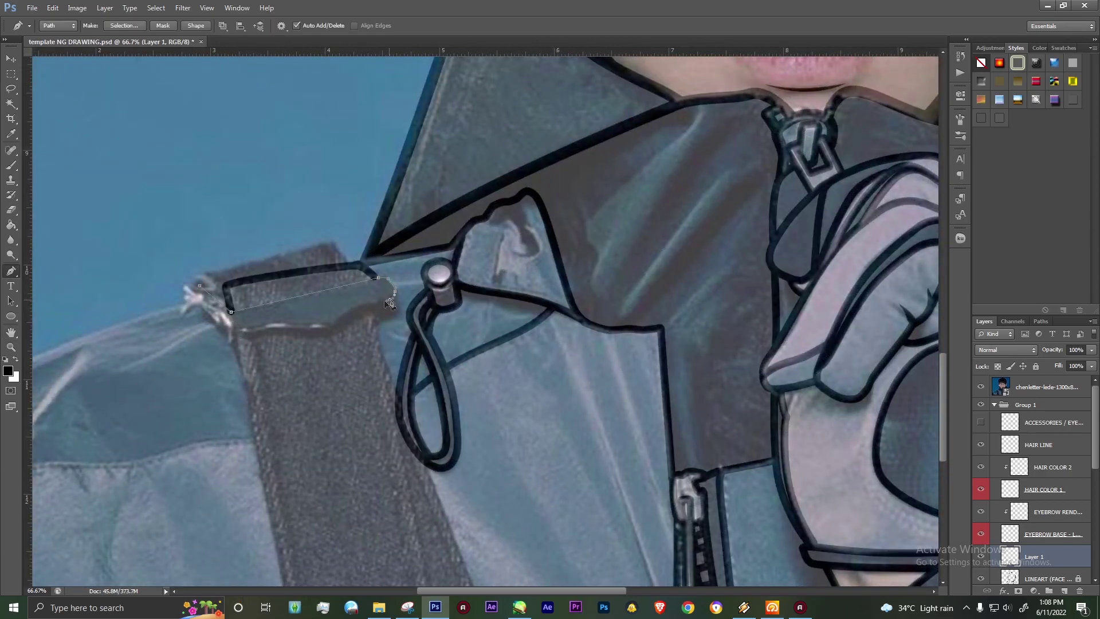
click(196, 302)
key(Return)
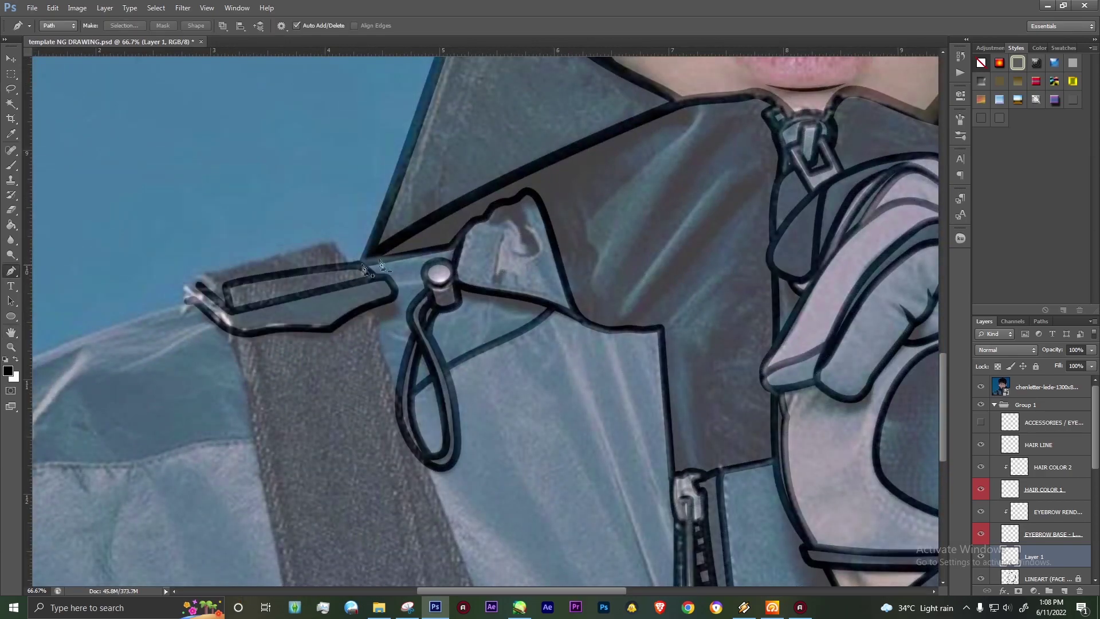
scroll(235, 297, down, 3)
scroll(235, 297, left, 6)
Step: Trace the arm edge with a path and stroke it as a black line
key(b)
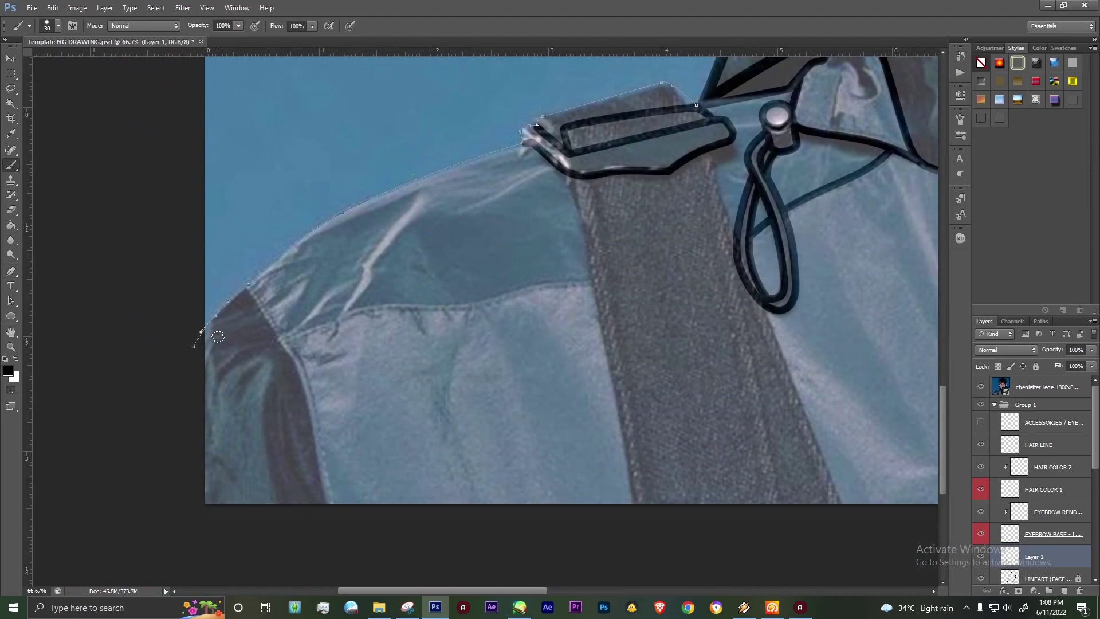
key(Return)
key(p)
click(275, 338)
click(324, 505)
key(b)
key(Return)
scroll(329, 524, right, 6)
key(p)
Step: Stroke the strap's right edge dark along the shoulder seam and discard the unfinished path
click(567, 295)
click(663, 520)
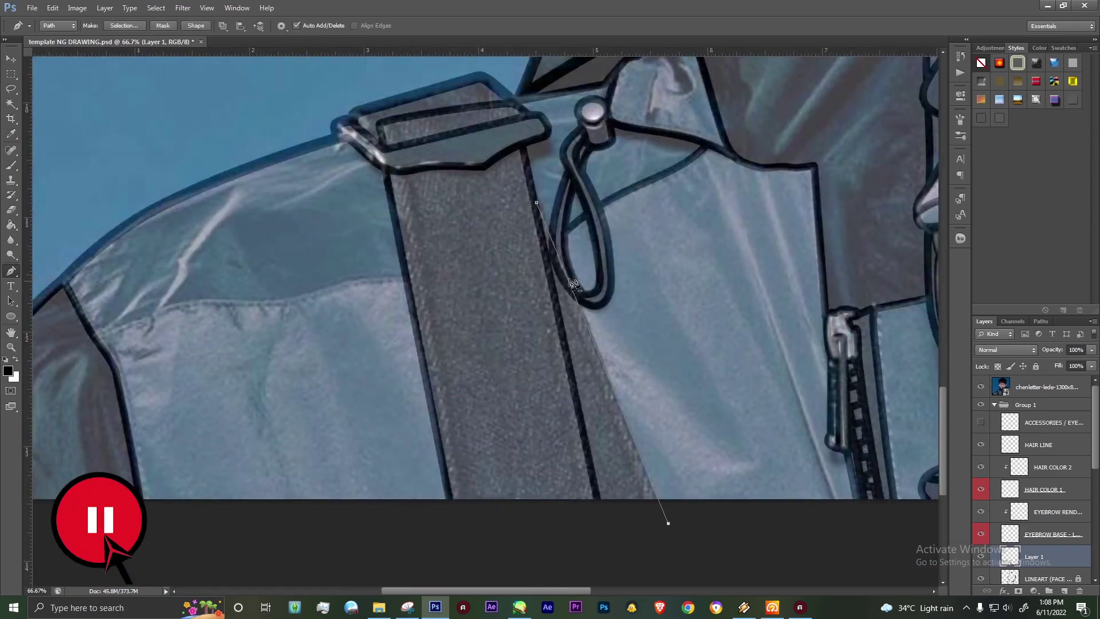
key(Return)
click(96, 337)
click(175, 302)
click(406, 278)
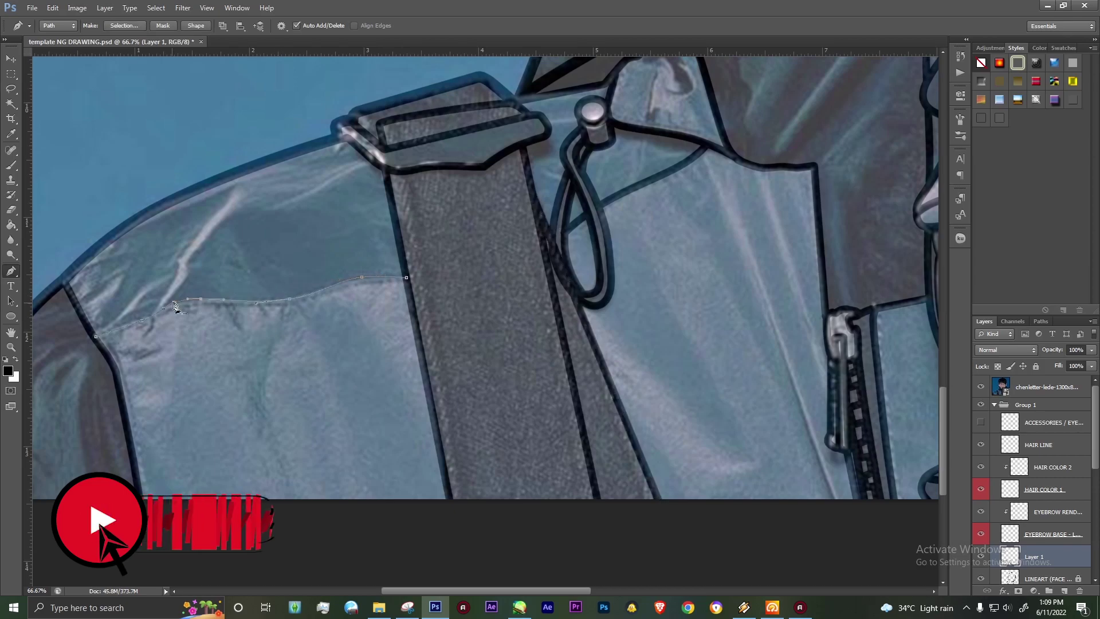
key(b)
key(Return)
scroll(401, 270, up, 5)
Step: Ring the collar eyelet with an ellipse and outline the collar tab edge in dark line
key(u)
drag(434, 262, 516, 324)
key(Return)
key(p)
click(361, 218)
click(408, 227)
key(b)
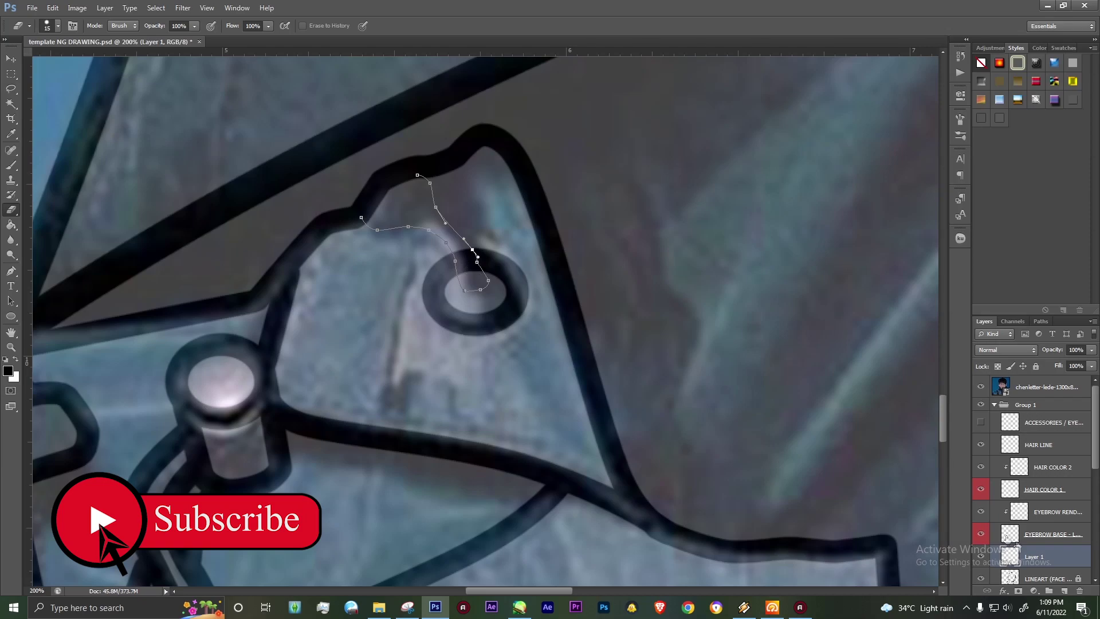
key(Return)
key(ctrl+0)
Step: Zoom to the glove tip and start a path down the thumb
key(e)
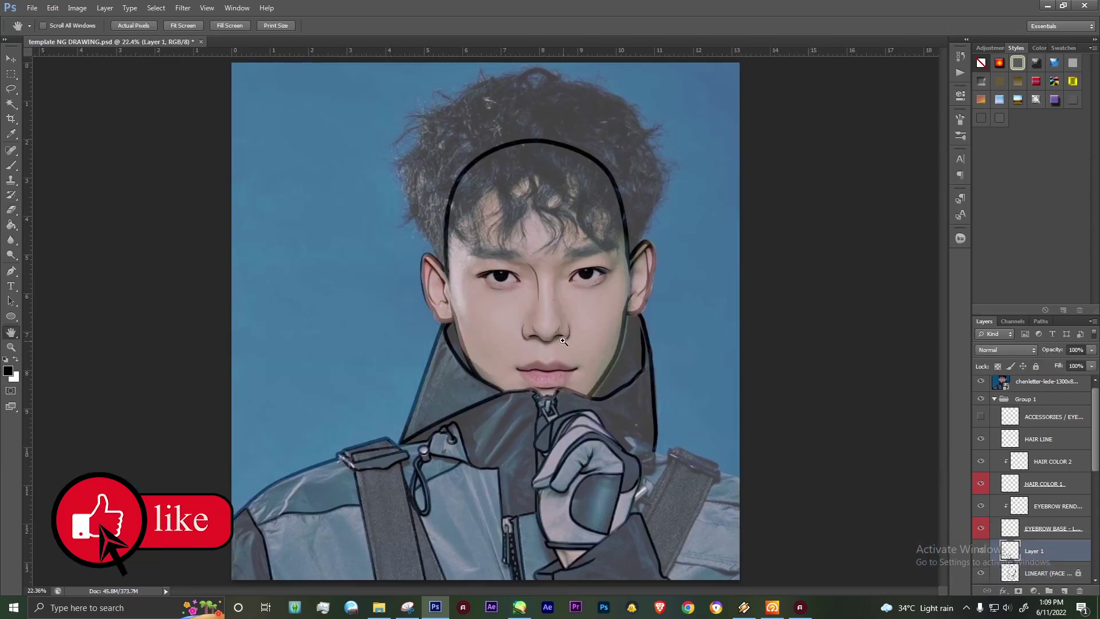
ctrl+click(495, 284)
drag(745, 573, 413, 241)
drag(604, 447, 473, 273)
ctrl+click(473, 273)
ctrl+click(473, 273)
key(p)
click(433, 303)
key(Return)
click(452, 415)
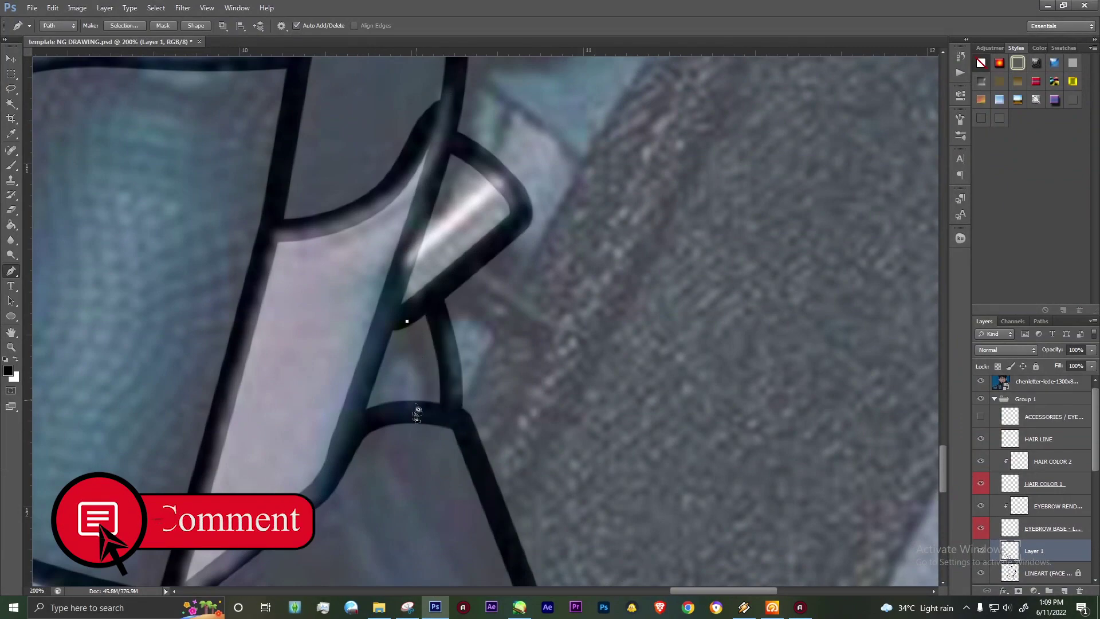
Step: Finish the thumb outline and stroke it as dark lineart with a size-30 brush
scroll(452, 415, down, 2)
click(476, 275)
click(570, 321)
click(544, 424)
key(Return)
key(b)
key(bracketright)
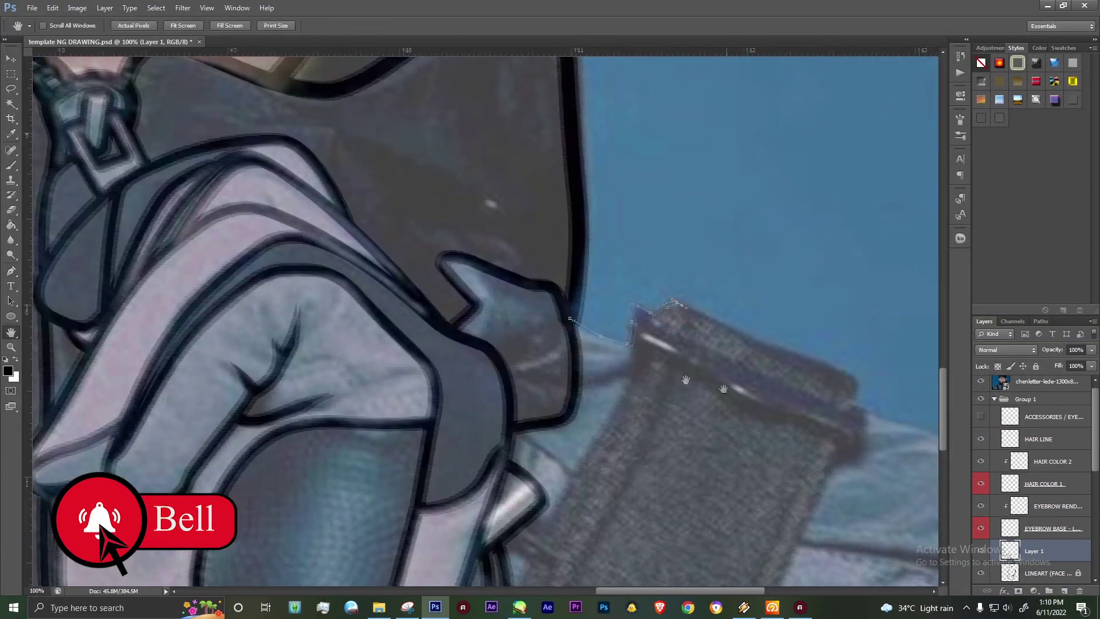
Step: Zoom out to 25% to see the whole portrait, then zoom back onto the jacket strap
scroll(633, 329, right, 5)
key(ctrl+minus)
key(ctrl+minus)
key(ctrl+minus)
key(h)
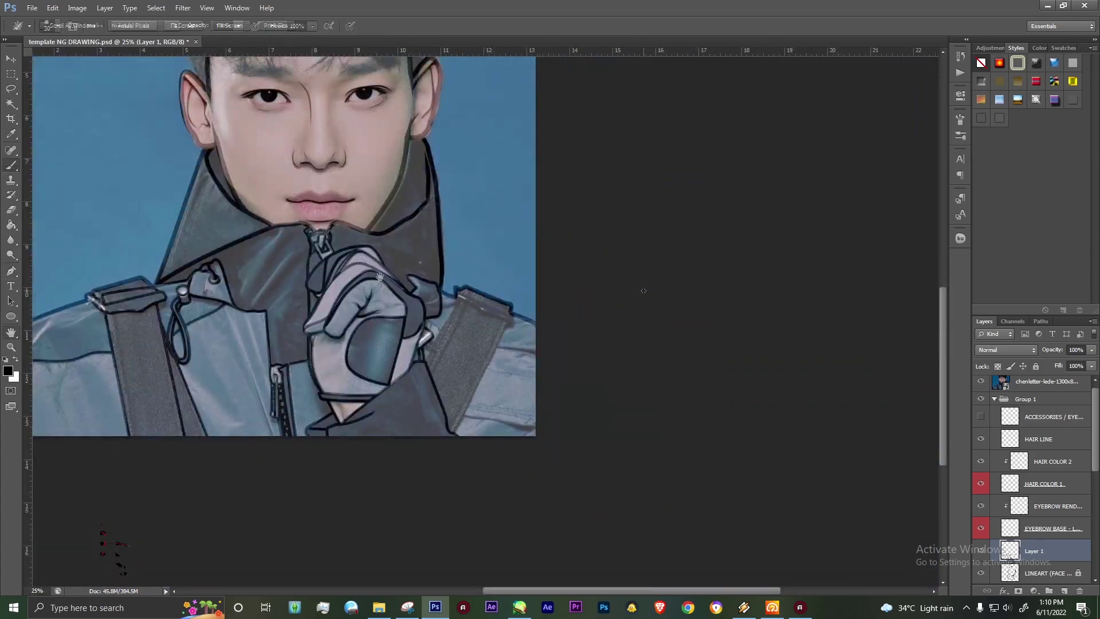
mouse_move(383, 385)
mouse_down()
mouse_move(405, 352)
mouse_move(395, 367)
mouse_up()
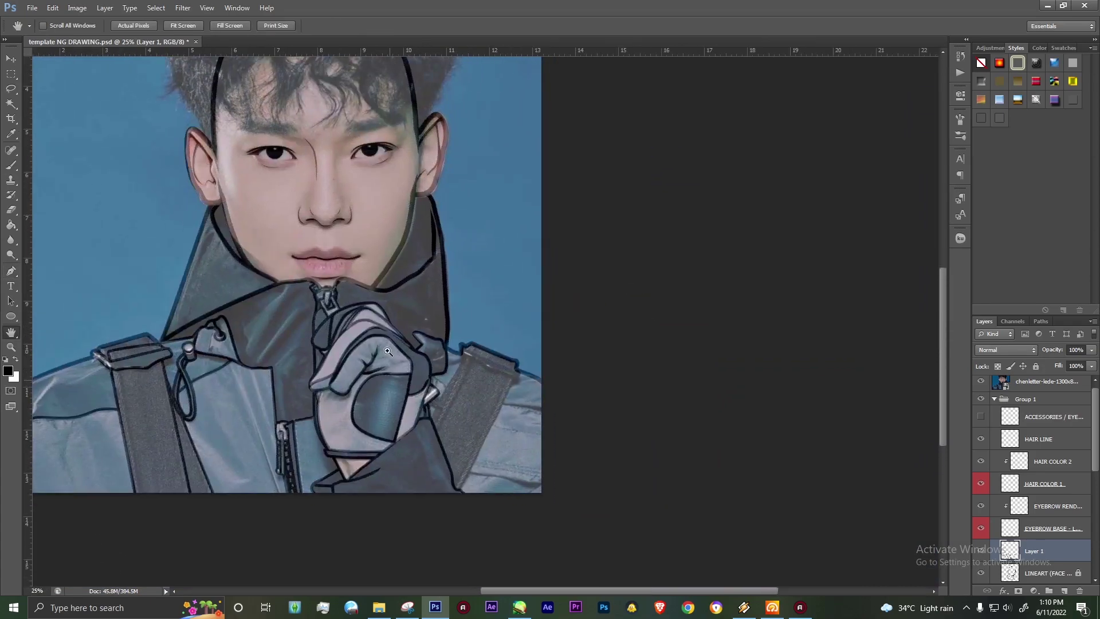
key(ctrl+plus)
key(ctrl+plus)
key(ctrl+plus)
key(p)
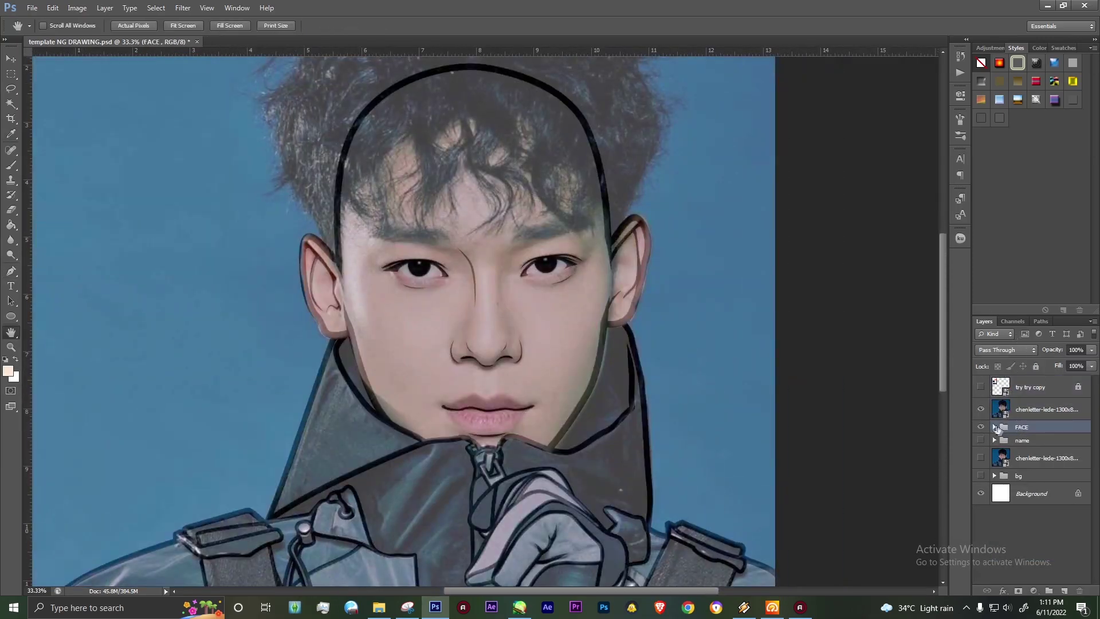
Step: Magic-wand select the face and ears inside the outline on the LINE layer
click(995, 427)
scroll(1025, 459, down, 2)
click(1035, 453)
shift+click(1034, 473)
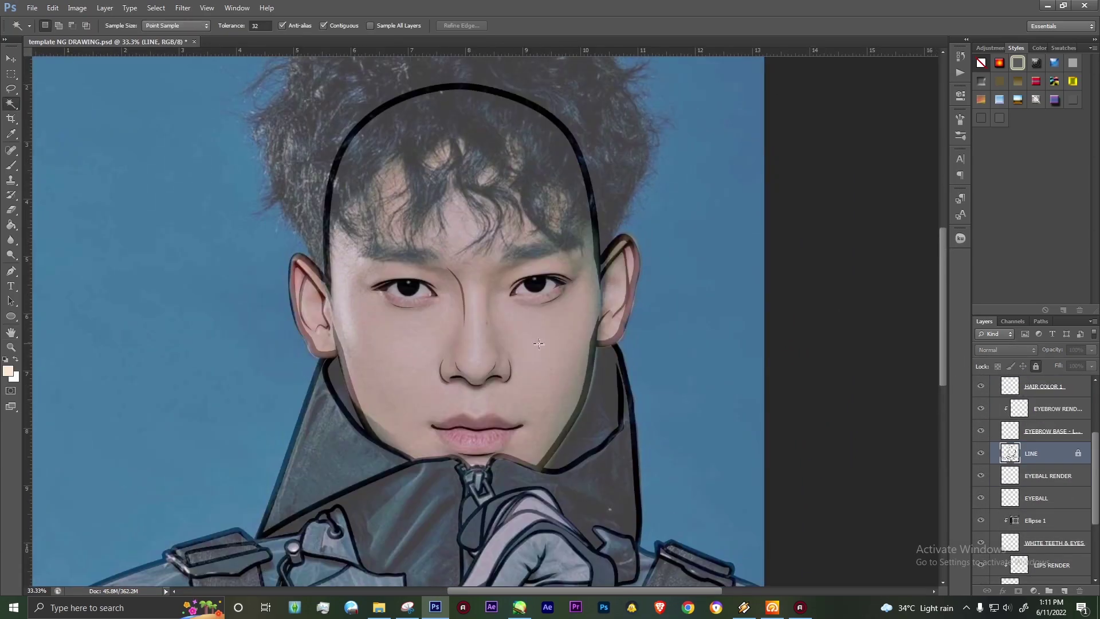
click(539, 343)
scroll(1085, 521, down, 3)
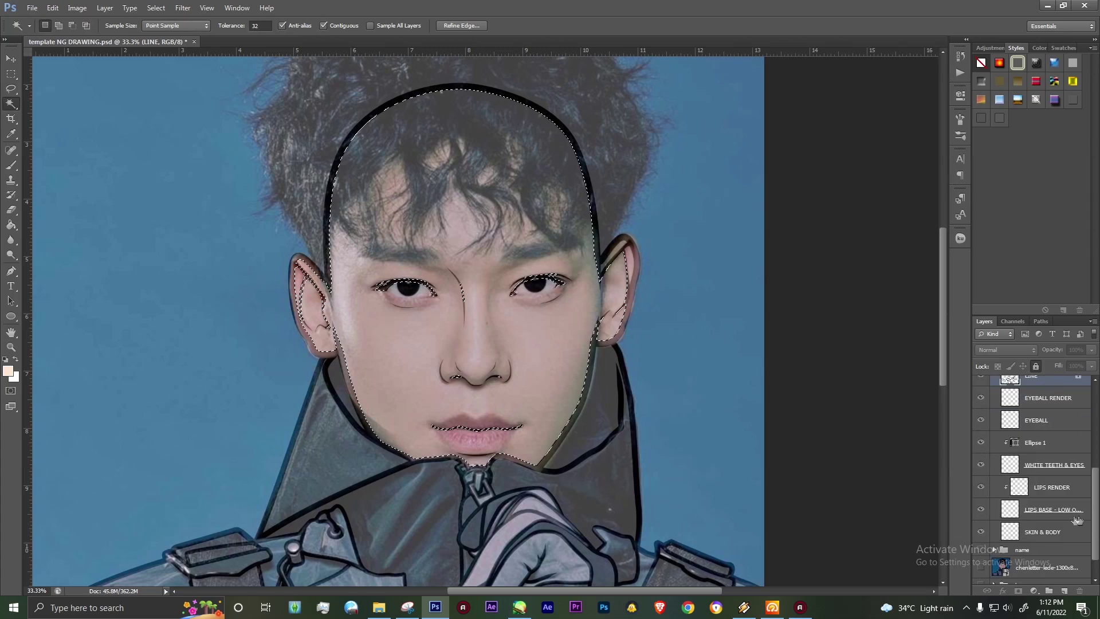
Step: Fill the selection with skin tone on SKIN & BODY, deselect, and collapse the FACE group
click(1055, 531)
key(g)
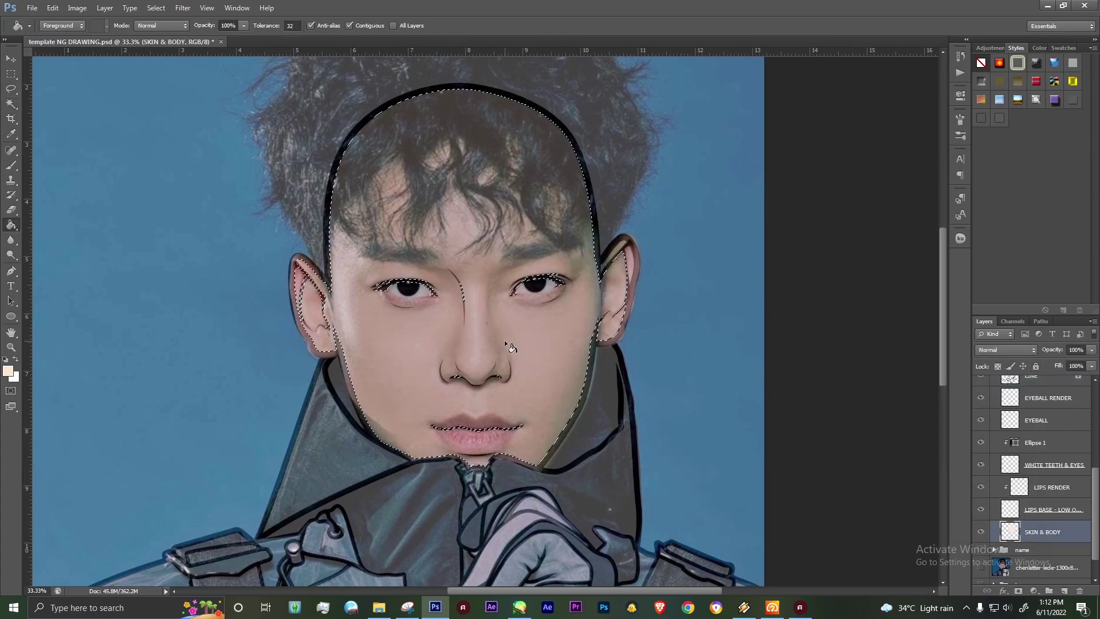
key(ctrl+d)
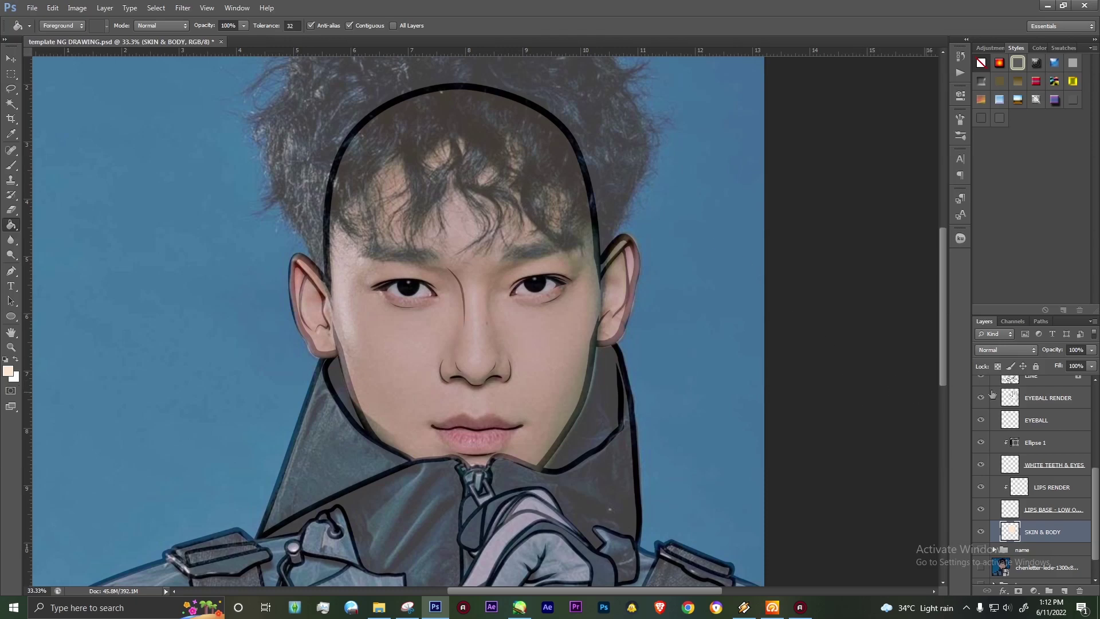
scroll(1058, 469, up, 1)
scroll(1048, 456, up, 3)
scroll(1034, 436, up, 3)
scroll(1023, 418, up, 1)
click(995, 427)
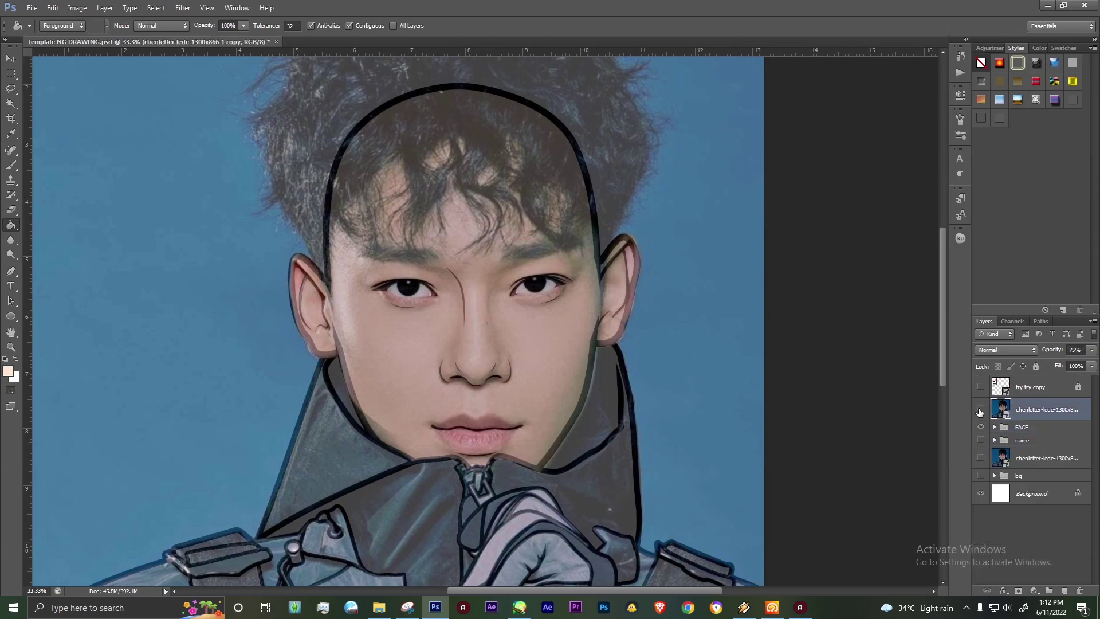
Step: Toggle the reference photo off and back on, then zoom in on the eye and ear
click(981, 409)
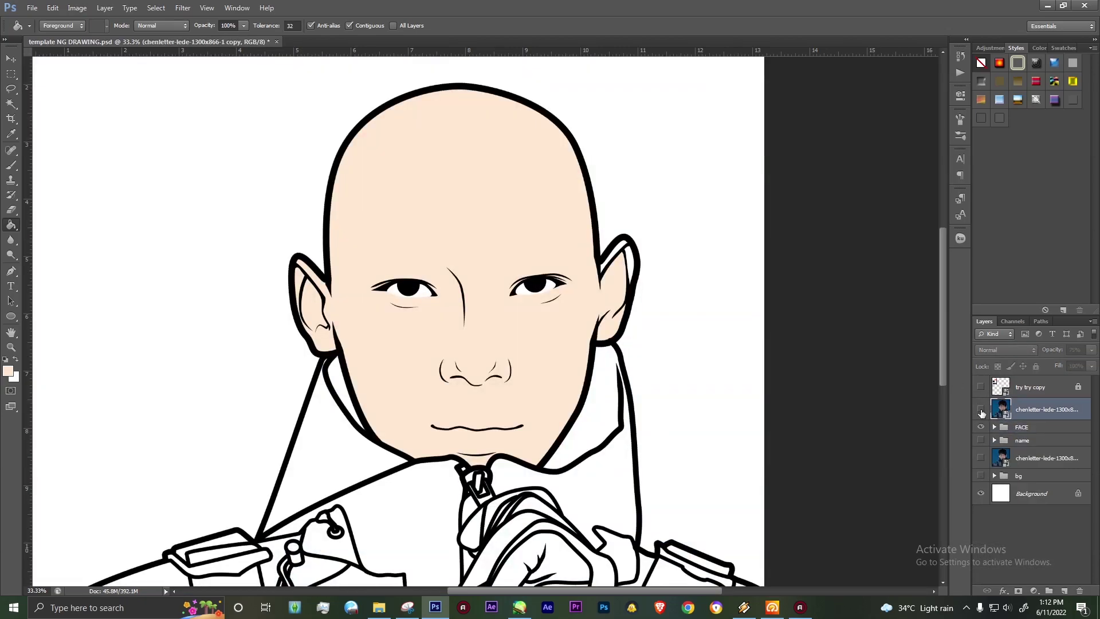
click(981, 410)
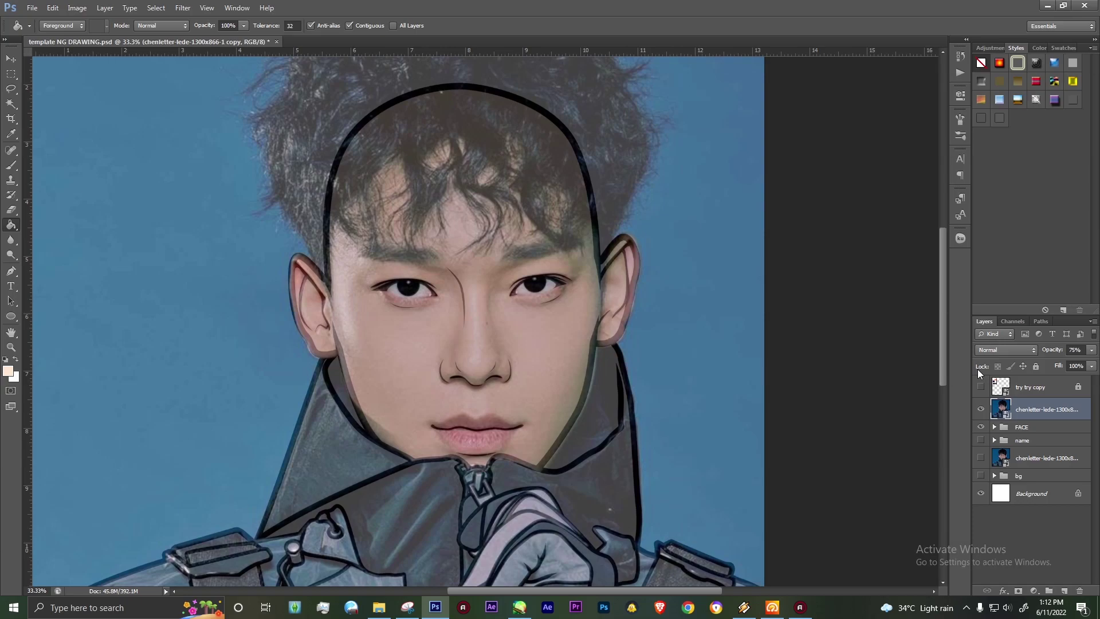
key(ctrl+plus)
key(h)
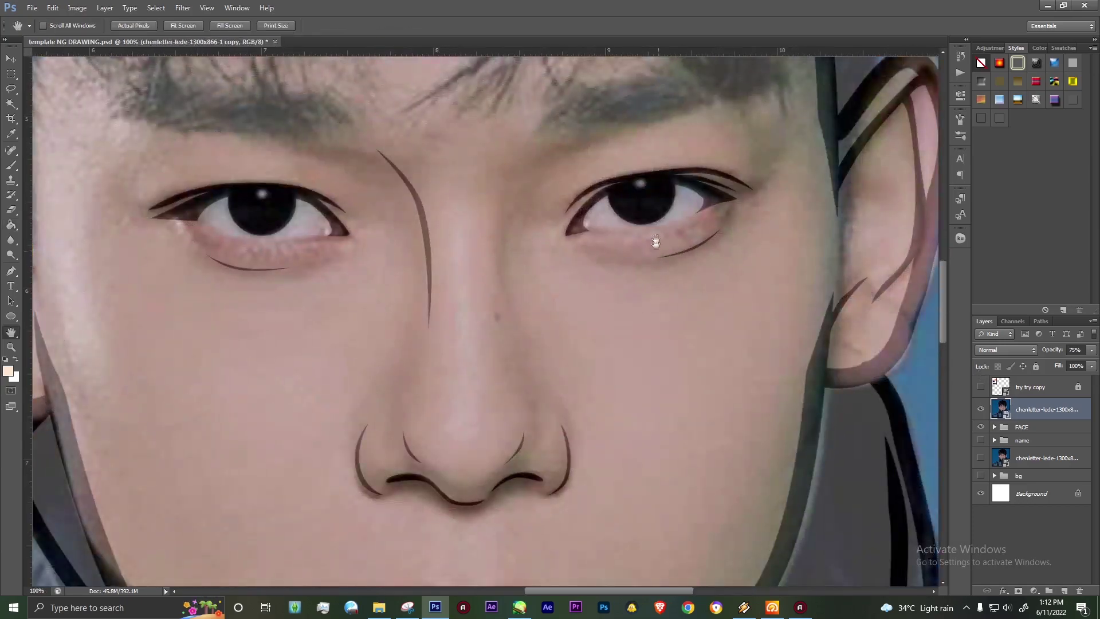
key(ctrl+plus)
key(ctrl+plus)
Step: Set the photo layer to 39% opacity and place the first path point on the ear in SKIN & BODY
click(994, 427)
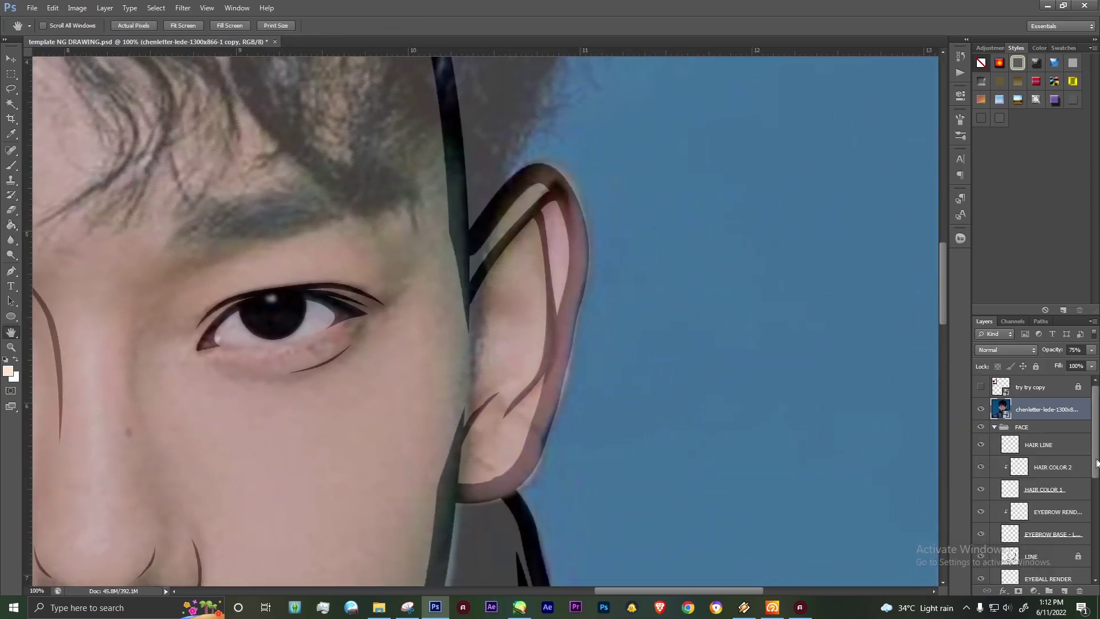
click(1091, 349)
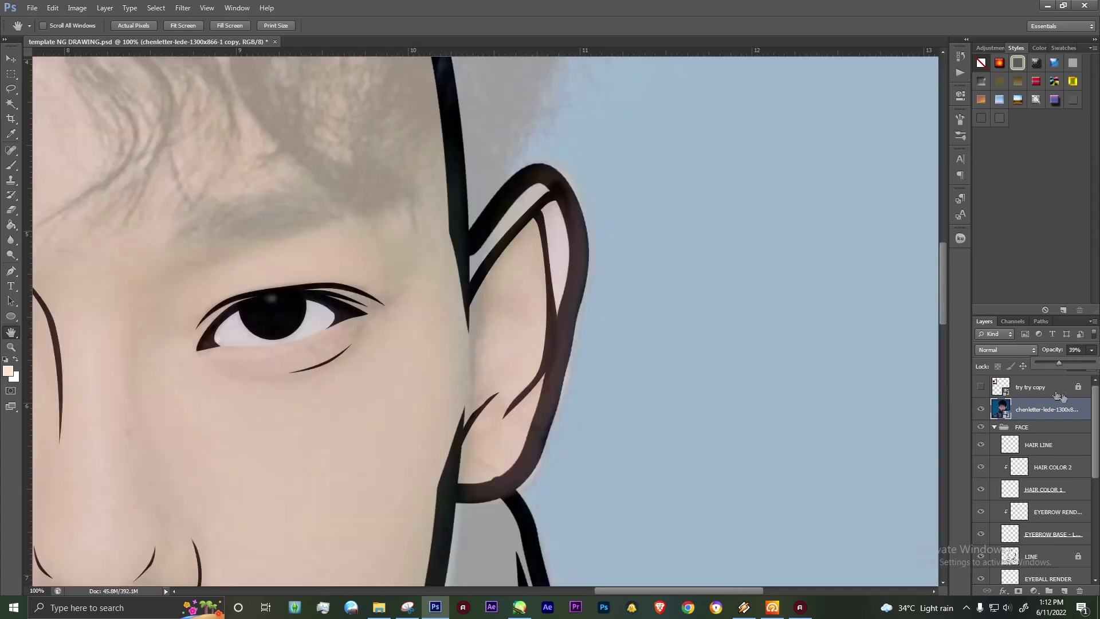
click(1098, 444)
scroll(1098, 467, down, 5)
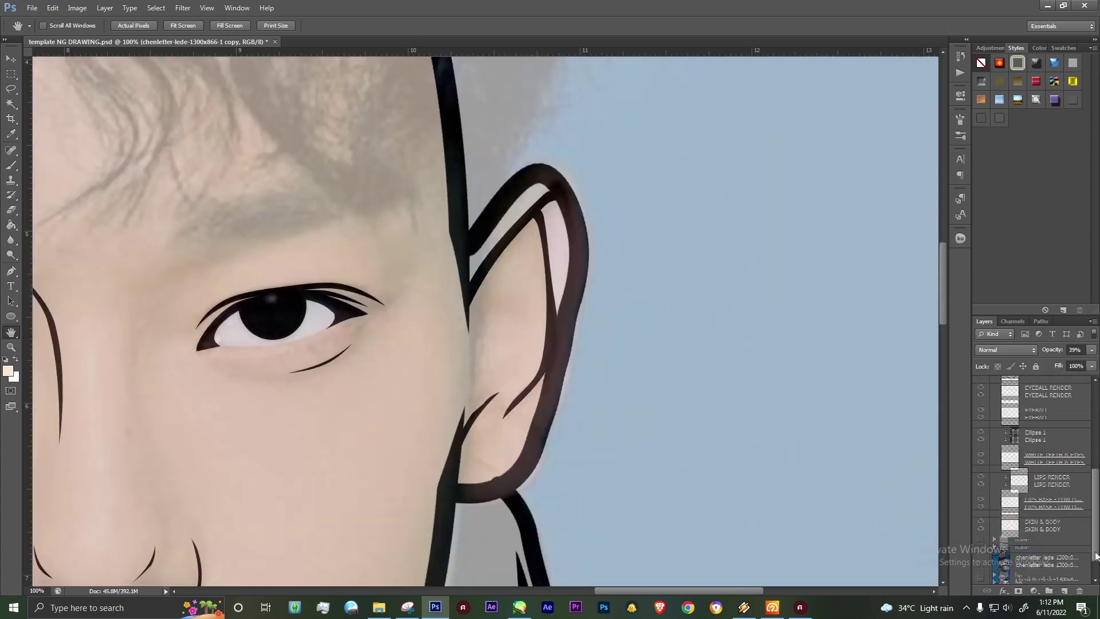
click(1043, 517)
drag(570, 246, 550, 307)
key(p)
click(444, 308)
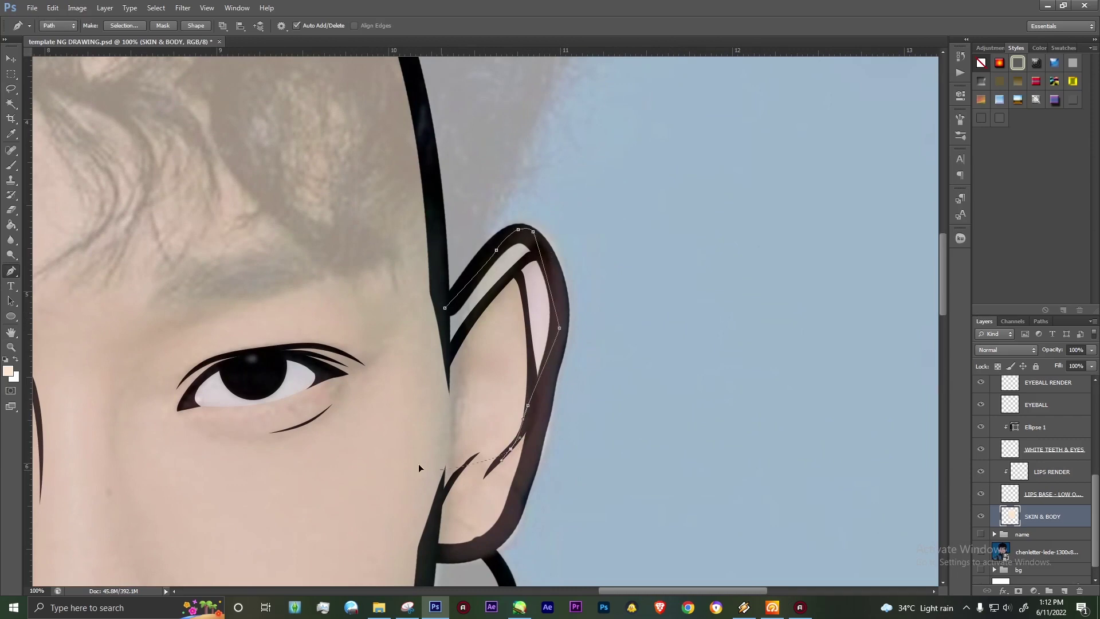
Step: Trace trial paths along the ear's rim and discard them
drag(442, 470, 429, 467)
key(Return)
key(m)
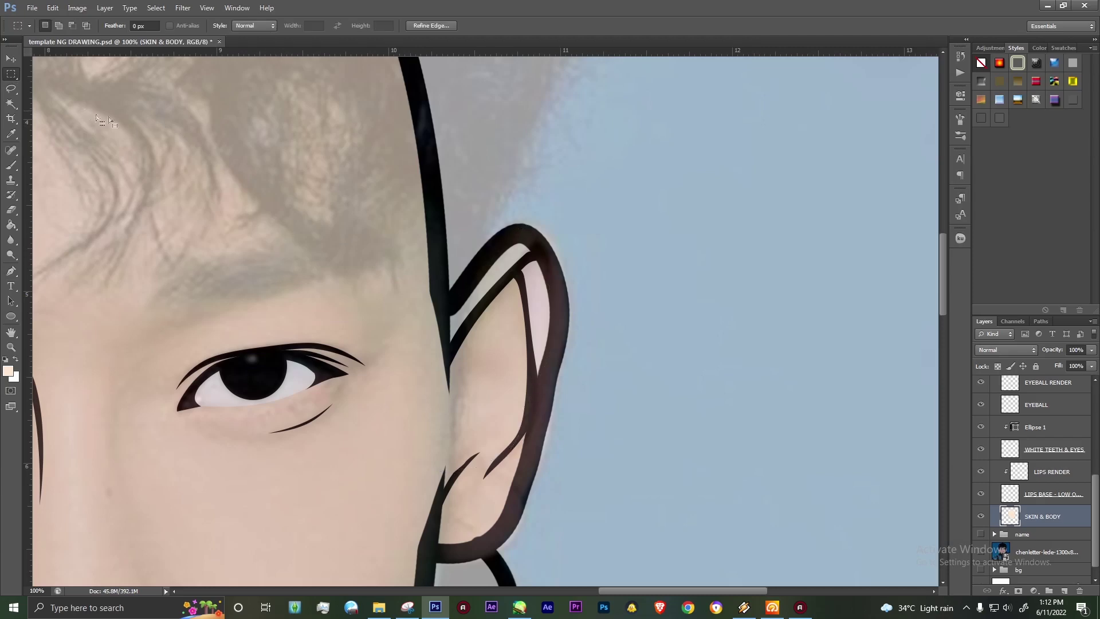
key(p)
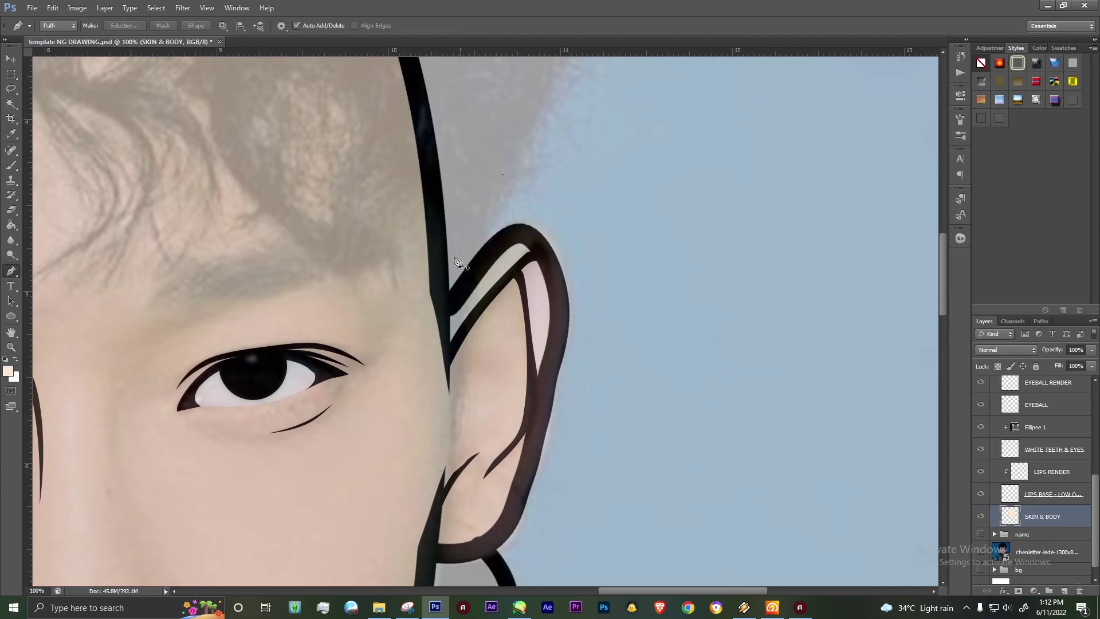
key(m)
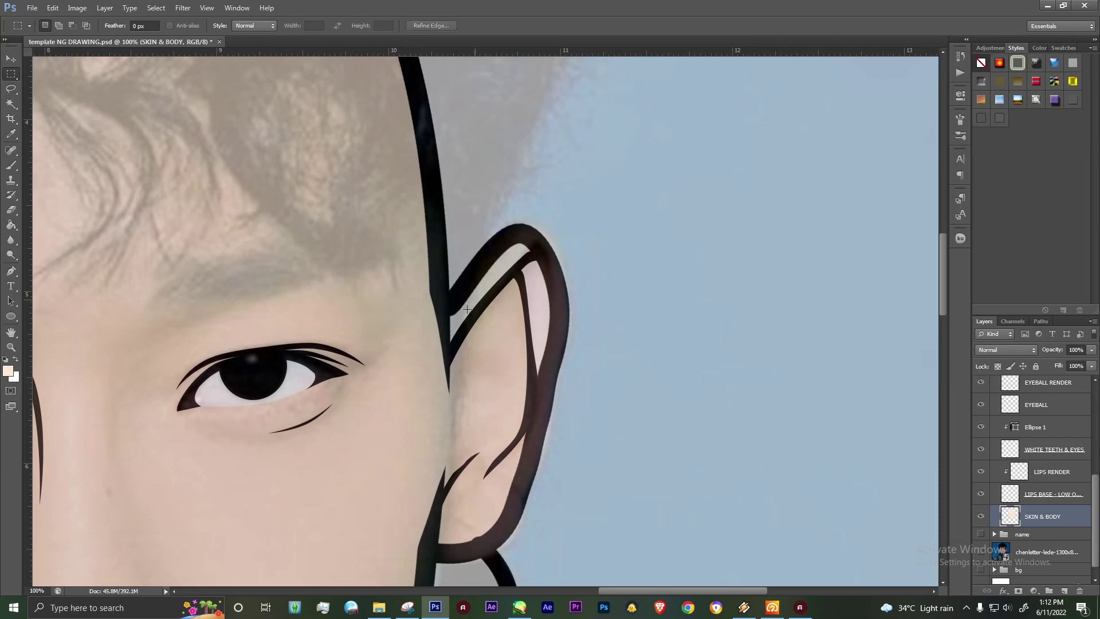
key(p)
click(439, 300)
drag(466, 291, 471, 284)
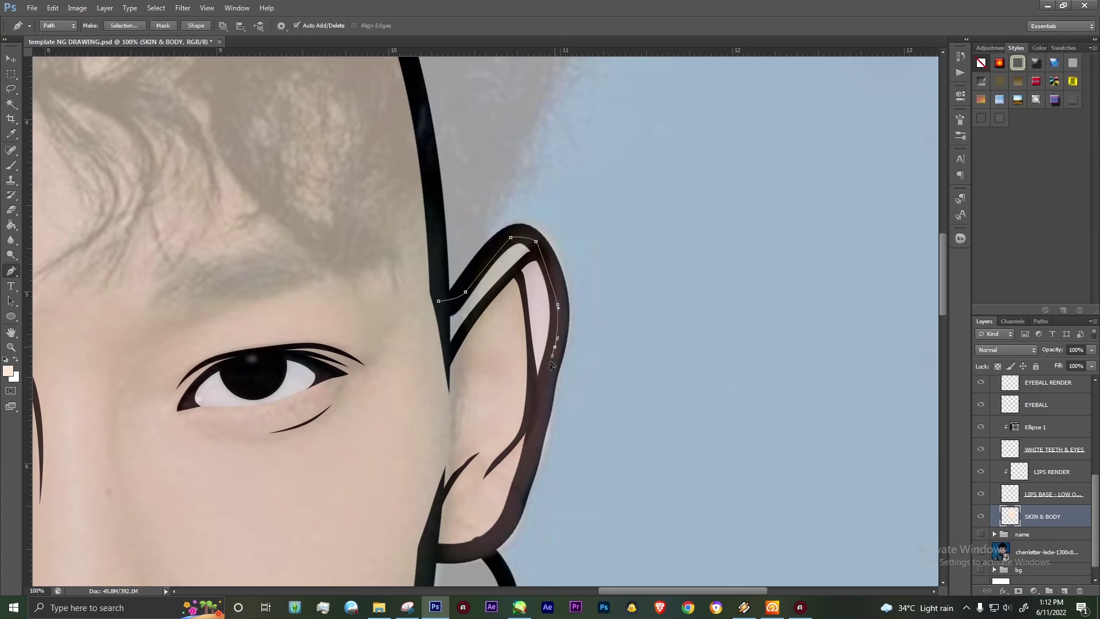
key(Escape)
Step: Pan to the eye, trace a curved path around it, and delete it
key(h)
drag(166, 311, 546, 254)
key(p)
drag(632, 270, 641, 269)
drag(531, 364, 550, 378)
drag(679, 376, 716, 361)
drag(768, 309, 763, 287)
drag(739, 250, 723, 245)
key(Escape)
Step: Draw a second closed path around the eye and delete it
drag(124, 292, 119, 327)
drag(144, 372, 178, 387)
mouse_move(281, 398)
mouse_down()
mouse_move(321, 386)
mouse_move(370, 338)
mouse_up()
drag(364, 298, 347, 281)
drag(336, 250, 322, 254)
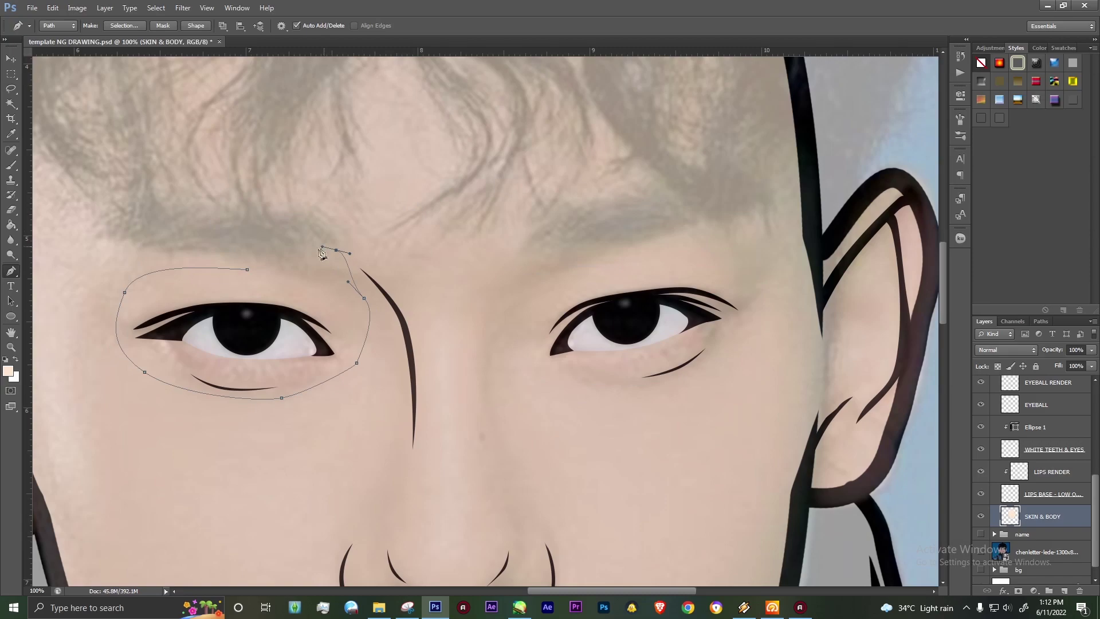
key(Escape)
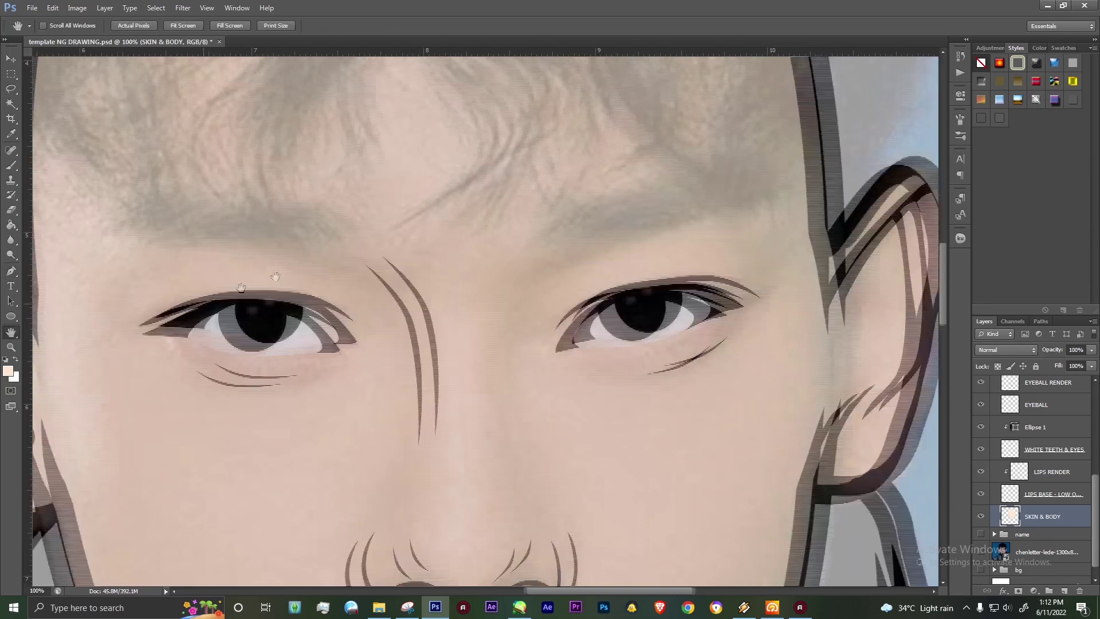
Step: Trace a trial path down the other ear to its lobe, delete it, and zoom out
drag(261, 221, 573, 235)
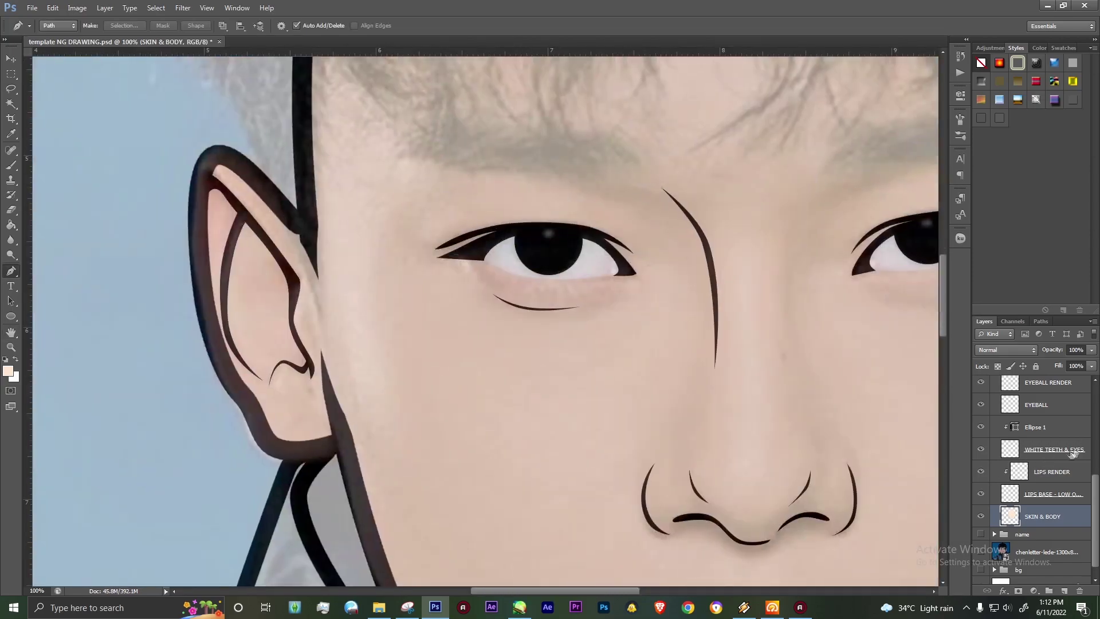
scroll(984, 413, up, 5)
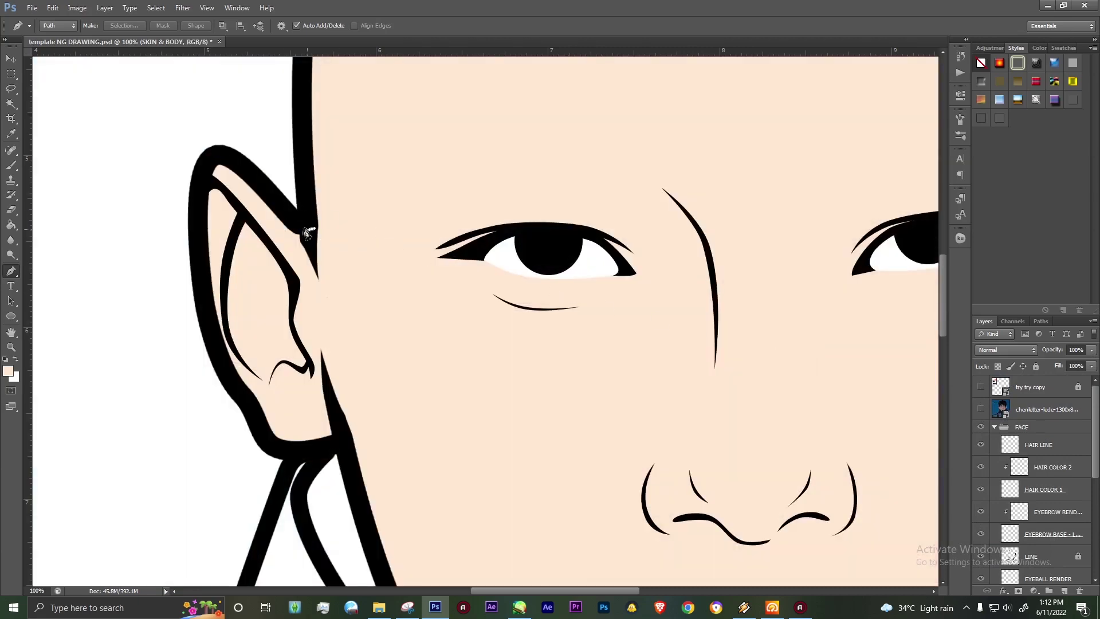
click(310, 229)
click(221, 152)
drag(200, 172, 197, 183)
drag(195, 208, 194, 227)
drag(221, 361, 227, 379)
drag(235, 388, 241, 394)
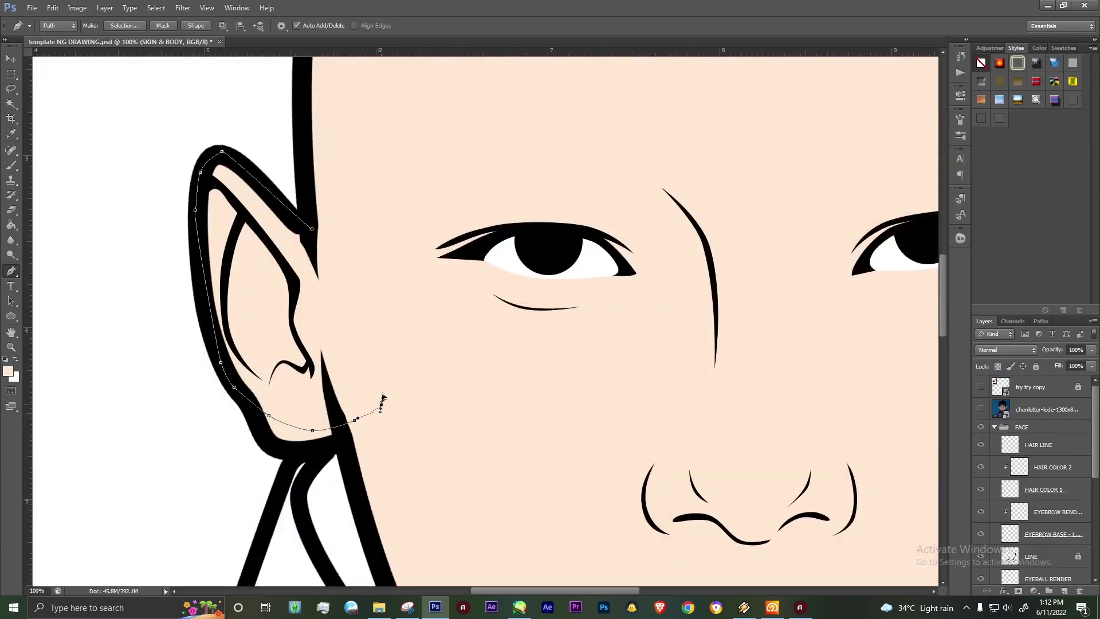
key(Escape)
key(ctrl+minus)
key(ctrl+minus)
key(ctrl+minus)
key(ctrl+minus)
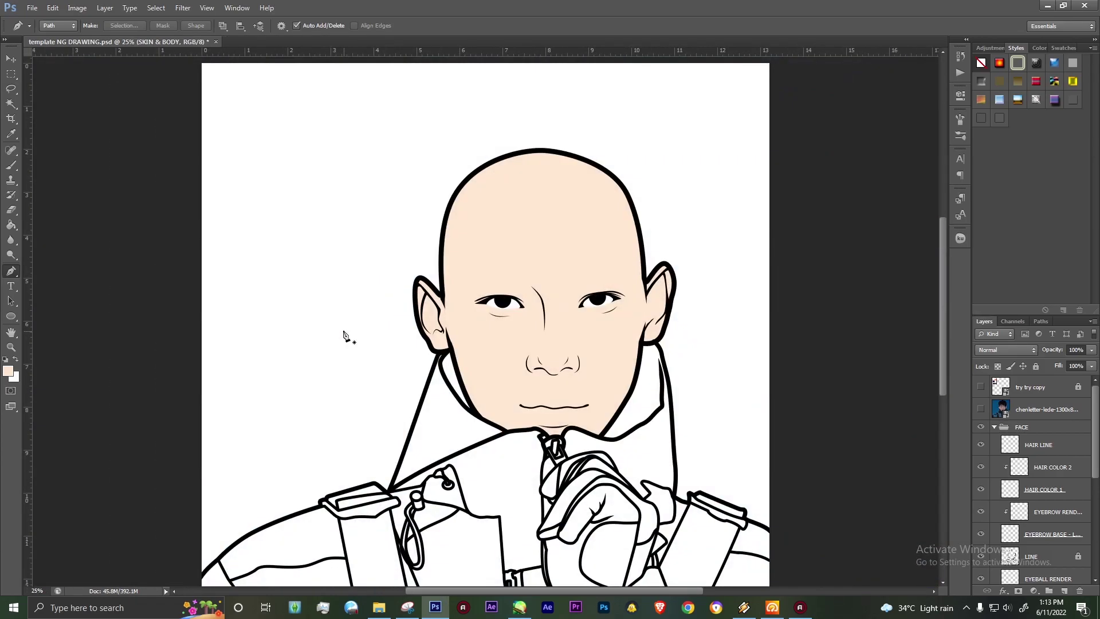
Step: Show the reference photo, save the document, and set the photo's opacity to 74%
click(981, 409)
key(ctrl+s)
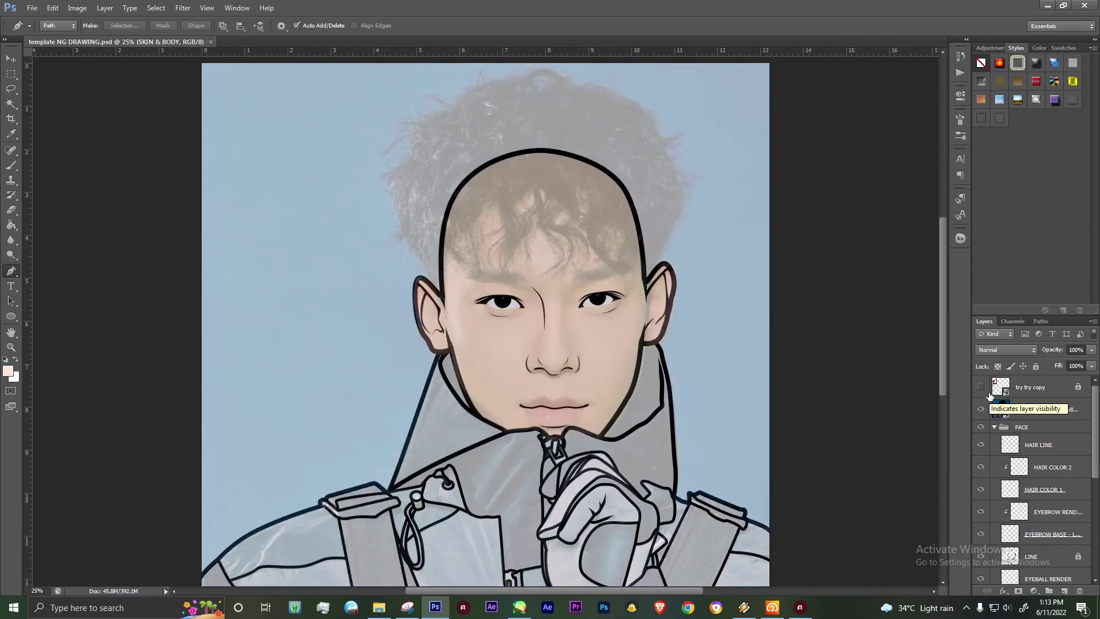
click(1057, 409)
click(1091, 350)
drag(1090, 364, 1079, 368)
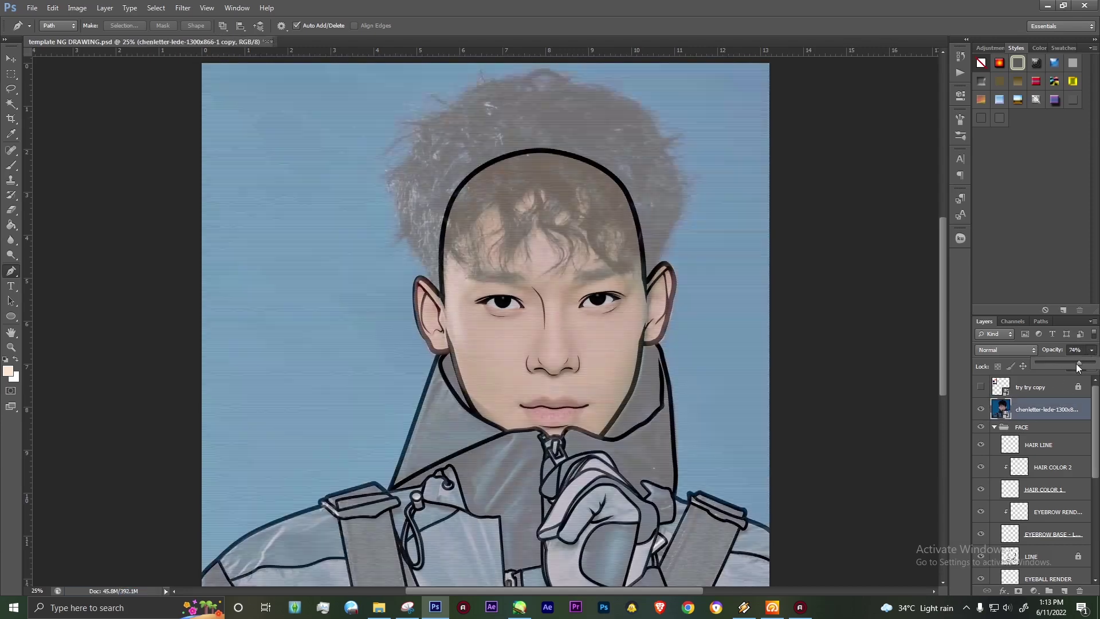
key(Return)
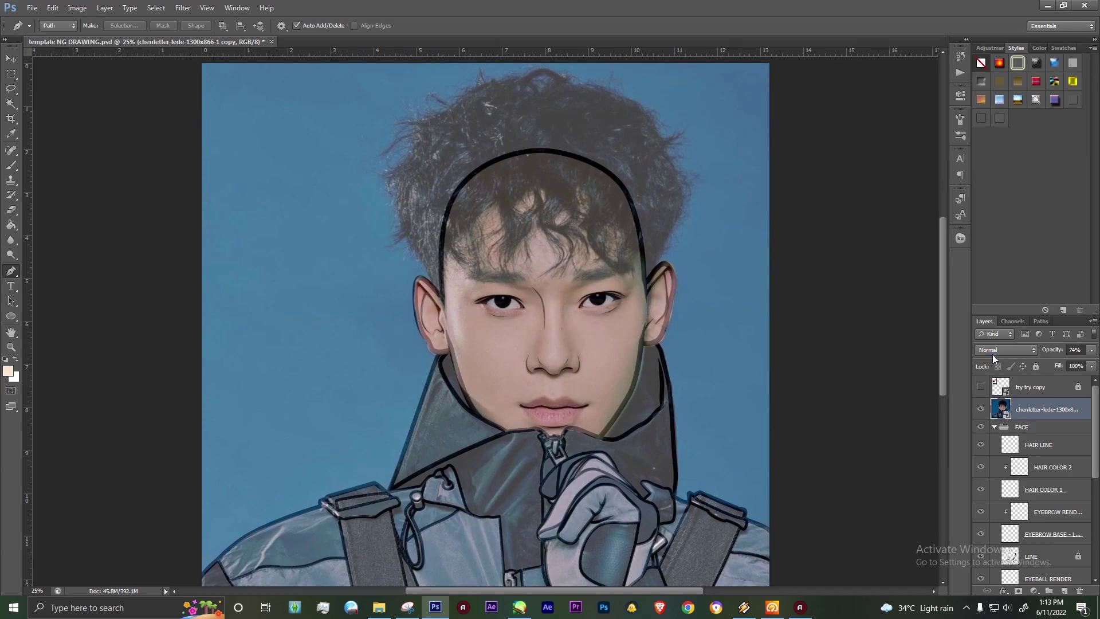
Step: Save a copy named 'template NG DRAWING copy' in JPEG format
key(ctrl+shift+s)
click(579, 302)
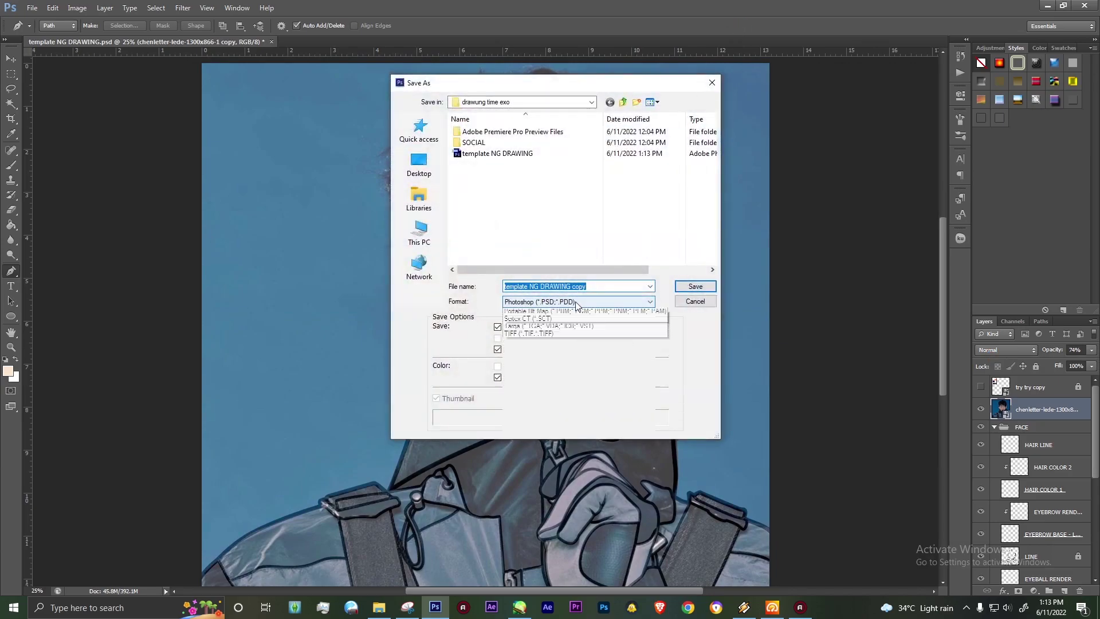
click(573, 363)
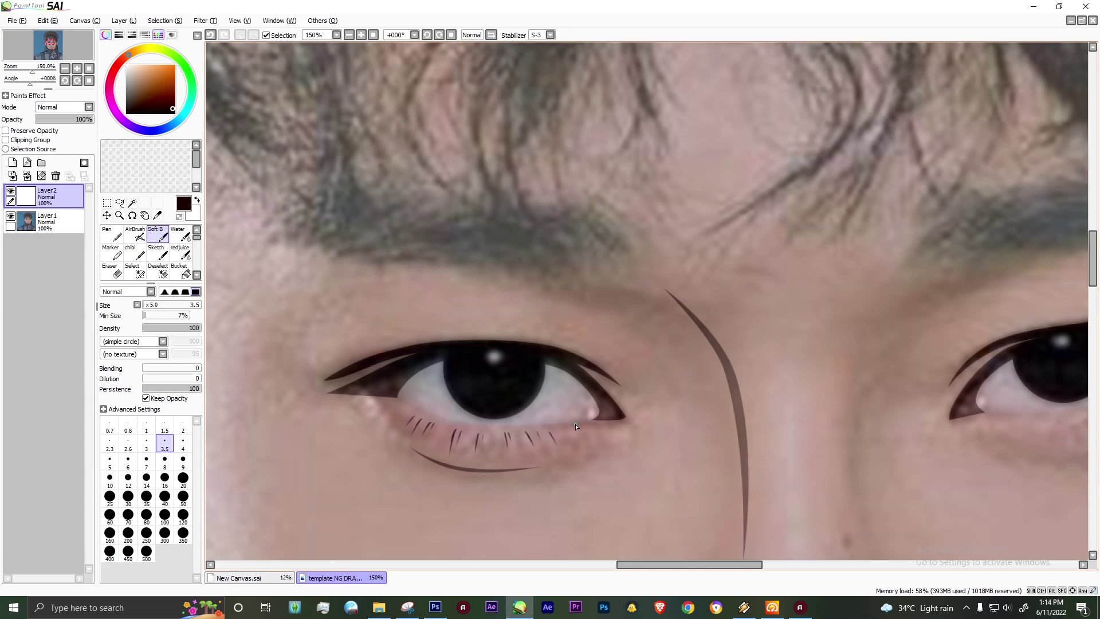
Step: Add a layer and start fine dark hair strokes on the left eyebrow at size 7
drag(702, 565, 779, 565)
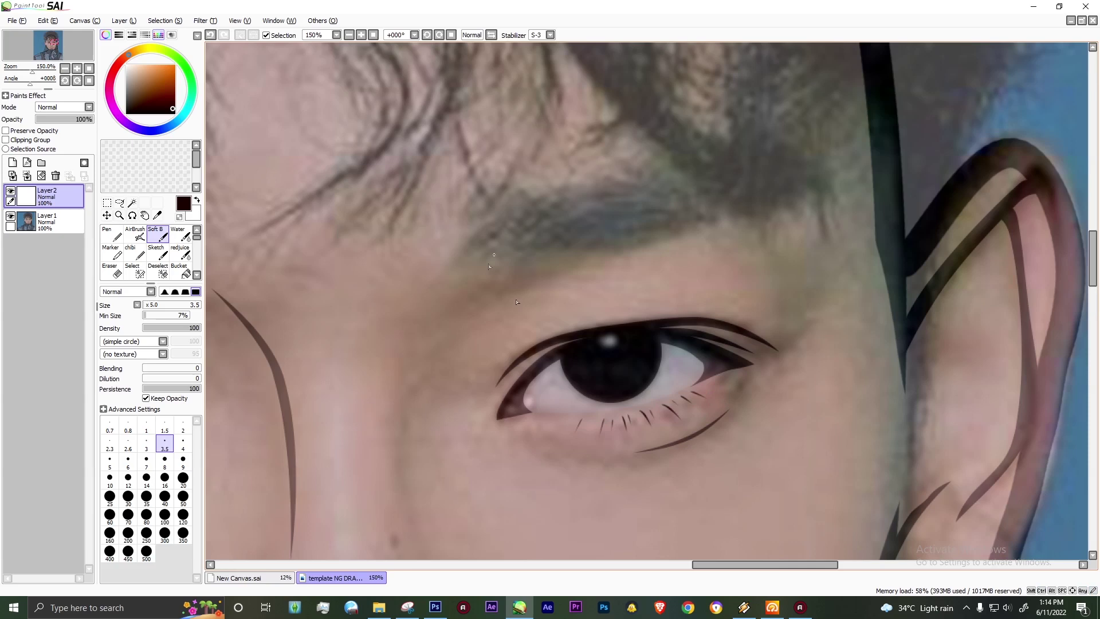
click(109, 458)
click(12, 162)
drag(450, 258, 515, 192)
key(ctrl+z)
mouse_move(465, 256)
mouse_down()
mouse_move(549, 186)
mouse_move(567, 223)
mouse_move(602, 219)
mouse_up()
key(bracketright)
key(bracketright)
drag(521, 221, 630, 215)
drag(538, 200, 653, 226)
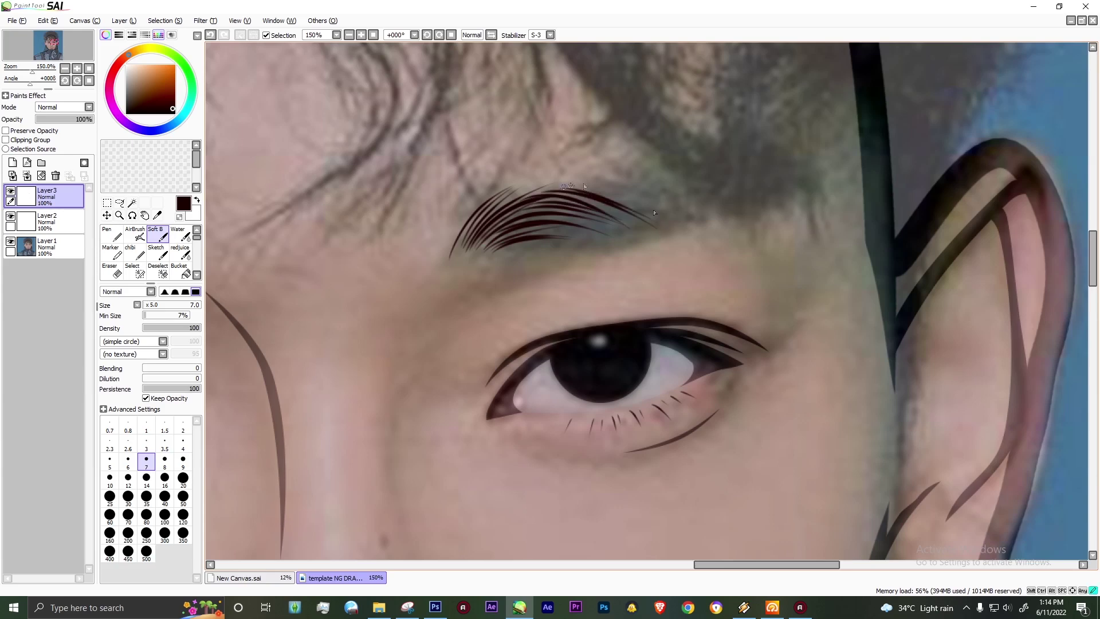
Step: Thicken the left eyebrow's upper arch and lower edge with more hair strokes
drag(567, 186, 693, 215)
mouse_move(521, 238)
mouse_down()
mouse_move(605, 220)
mouse_move(636, 201)
mouse_up()
drag(464, 253, 508, 196)
drag(477, 252, 522, 230)
drag(596, 182, 702, 216)
drag(493, 255, 686, 195)
drag(463, 265, 495, 229)
drag(627, 175, 721, 209)
Step: Start dark hair strokes across the right eyebrow to match the left
scroll(618, 493, left, 5)
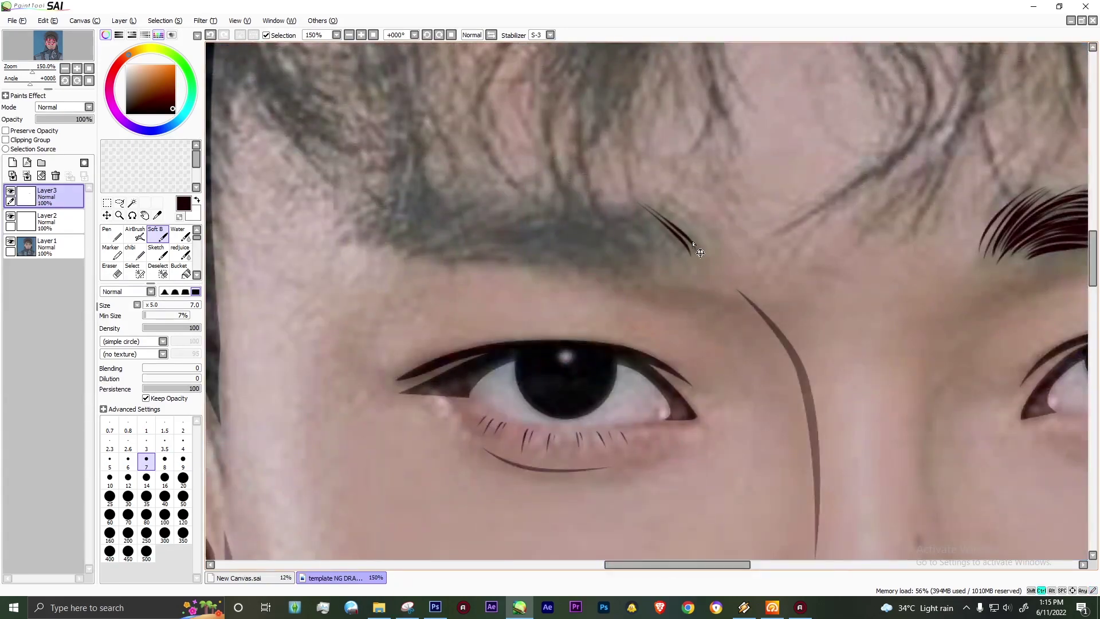
scroll(700, 252, left, 2)
mouse_move(590, 268)
mouse_down()
mouse_move(647, 204)
mouse_move(719, 226)
mouse_up()
drag(845, 187, 965, 240)
drag(630, 277, 747, 235)
mouse_move(674, 258)
mouse_down()
mouse_move(779, 215)
mouse_move(825, 255)
mouse_up()
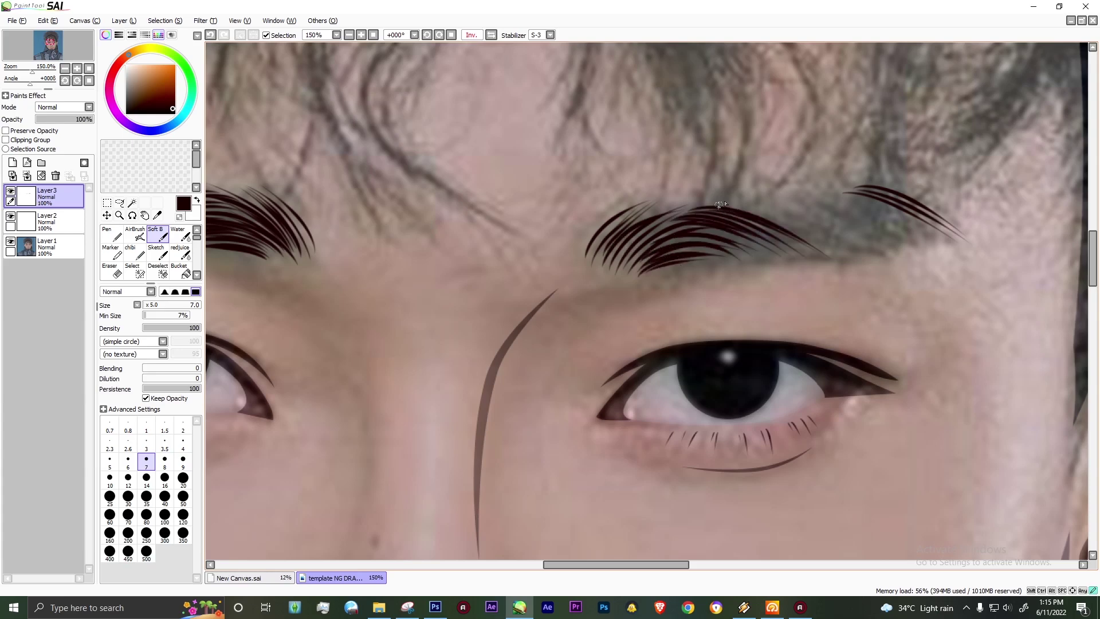
drag(721, 205, 834, 249)
drag(745, 197, 862, 250)
Step: Fill the right eyebrow's gaps toward its tail with more hair strokes
mouse_move(702, 235)
mouse_down()
mouse_move(831, 261)
mouse_move(805, 255)
mouse_up()
drag(780, 207, 911, 252)
mouse_move(813, 198)
mouse_down()
mouse_move(931, 246)
mouse_move(903, 252)
mouse_up()
drag(871, 189, 949, 235)
drag(756, 258, 859, 218)
drag(616, 280, 690, 209)
drag(616, 260, 719, 207)
ctrl+scroll(756, 240, down, 3)
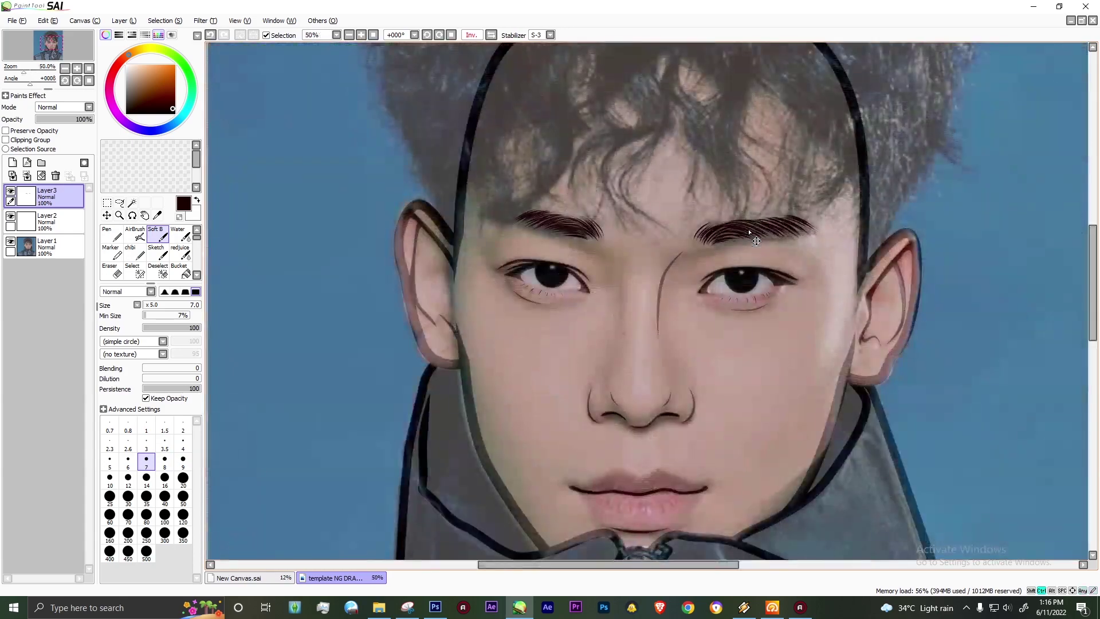
scroll(756, 241, up, 2)
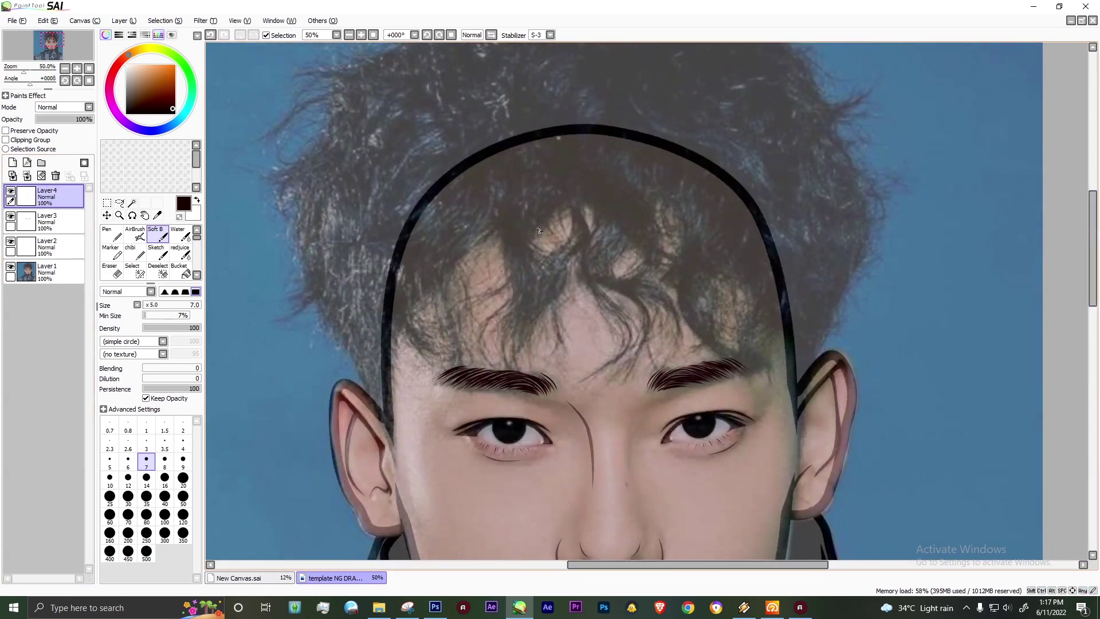
key(bracketright)
key(bracketright)
key(bracketright)
key(bracketright)
key(bracketright)
key(bracketright)
Step: Paint the first wavy hair strands in the middle of the forehead
drag(559, 195, 520, 371)
drag(518, 181, 495, 366)
key(bracketleft)
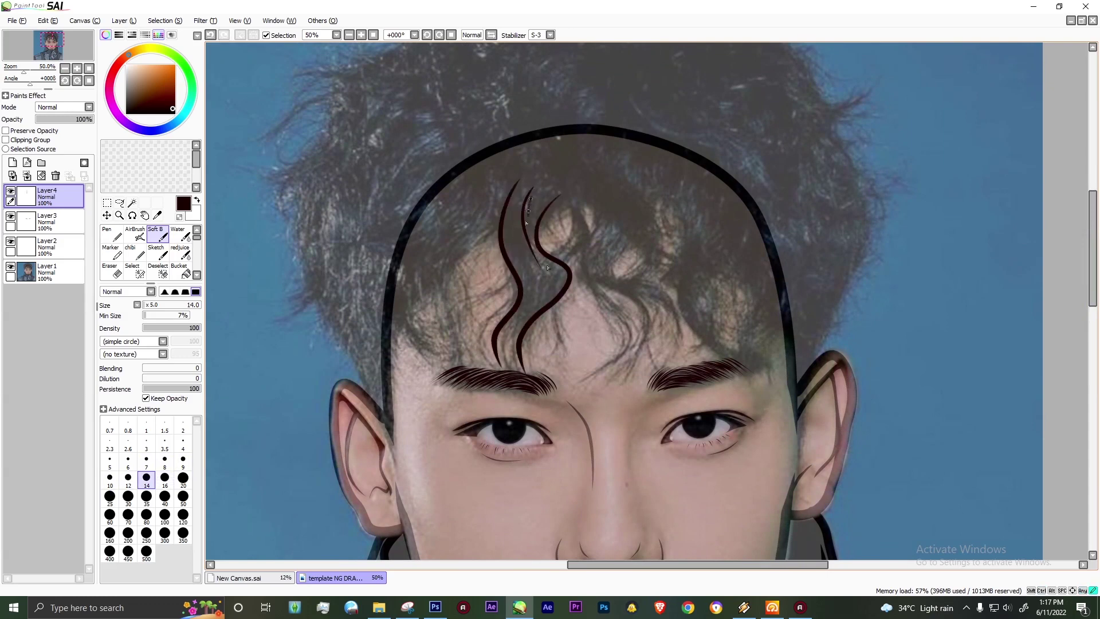
drag(528, 193, 516, 303)
drag(547, 254, 513, 342)
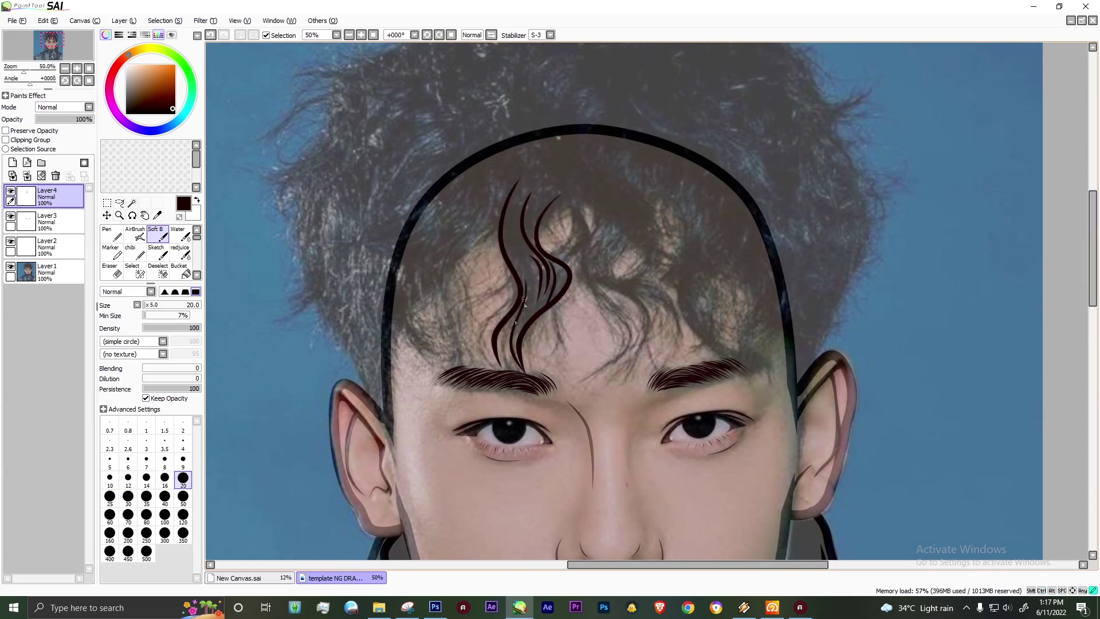
key(bracketright)
drag(572, 175, 564, 256)
drag(575, 202, 447, 370)
key(ctrl+z)
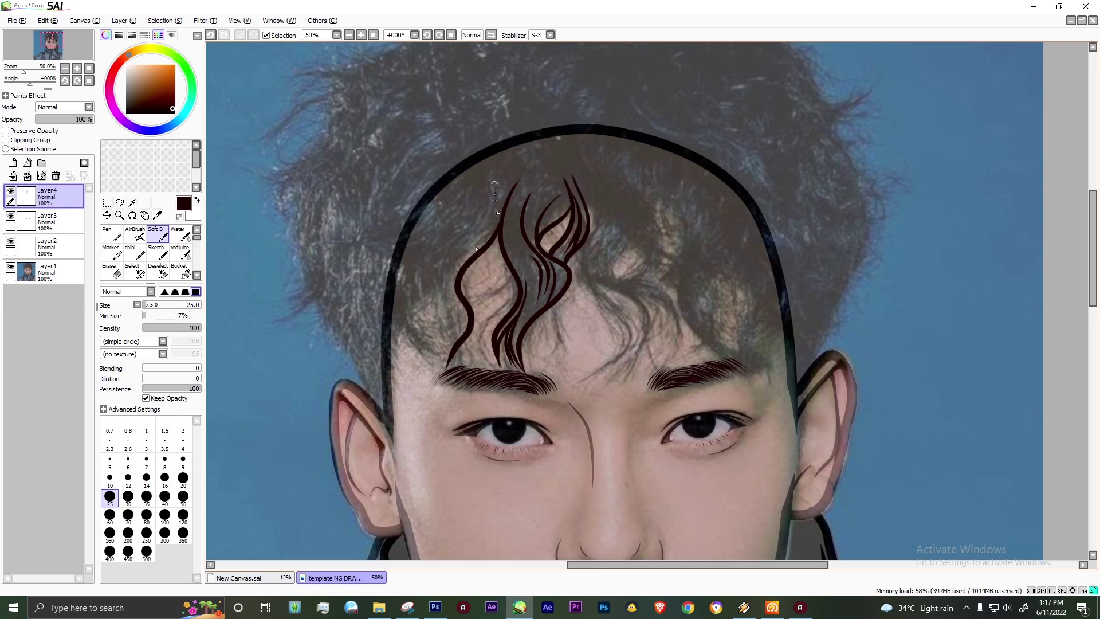
Step: Paint wavy strands over the left forehead and thick curved strands at the upper left
drag(496, 192, 434, 307)
drag(467, 229, 420, 318)
drag(463, 264, 447, 366)
drag(464, 198, 410, 235)
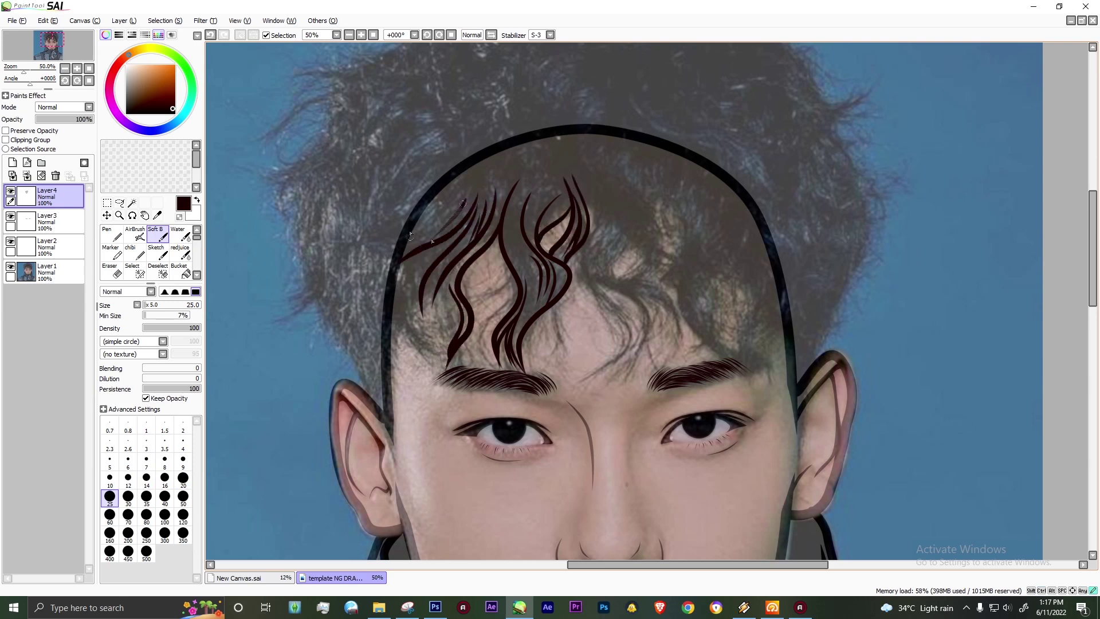
key(bracketleft)
key(bracketleft)
mouse_move(467, 177)
mouse_down()
mouse_move(404, 236)
mouse_move(349, 264)
mouse_up()
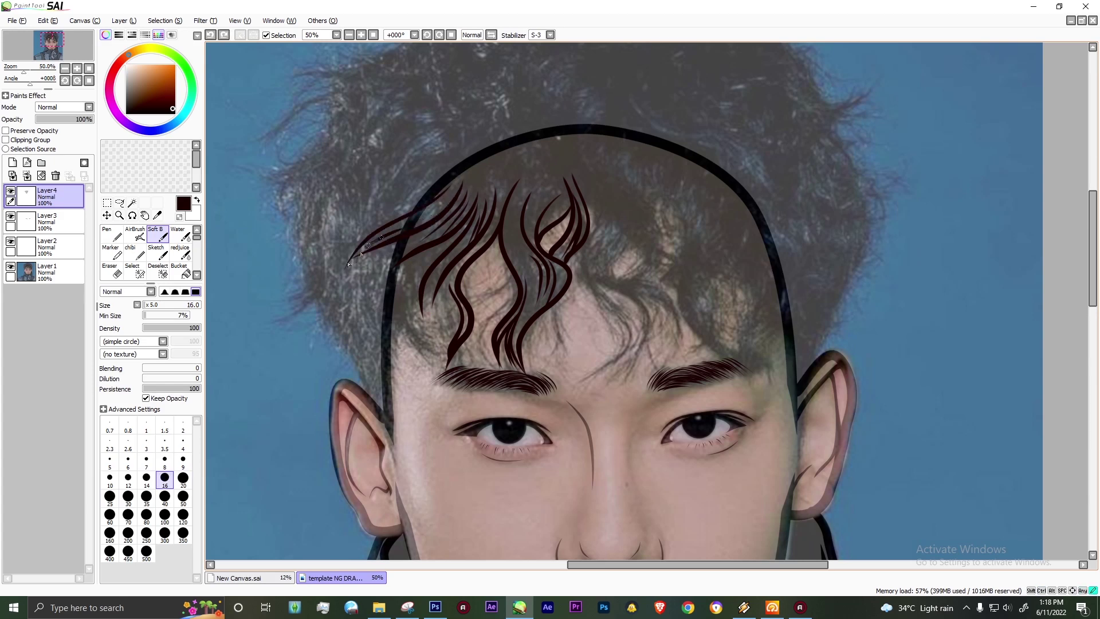
key(bracketright)
key(bracketright)
key(bracketright)
drag(356, 209, 484, 137)
mouse_move(376, 177)
mouse_down()
mouse_move(487, 143)
mouse_move(453, 127)
mouse_up()
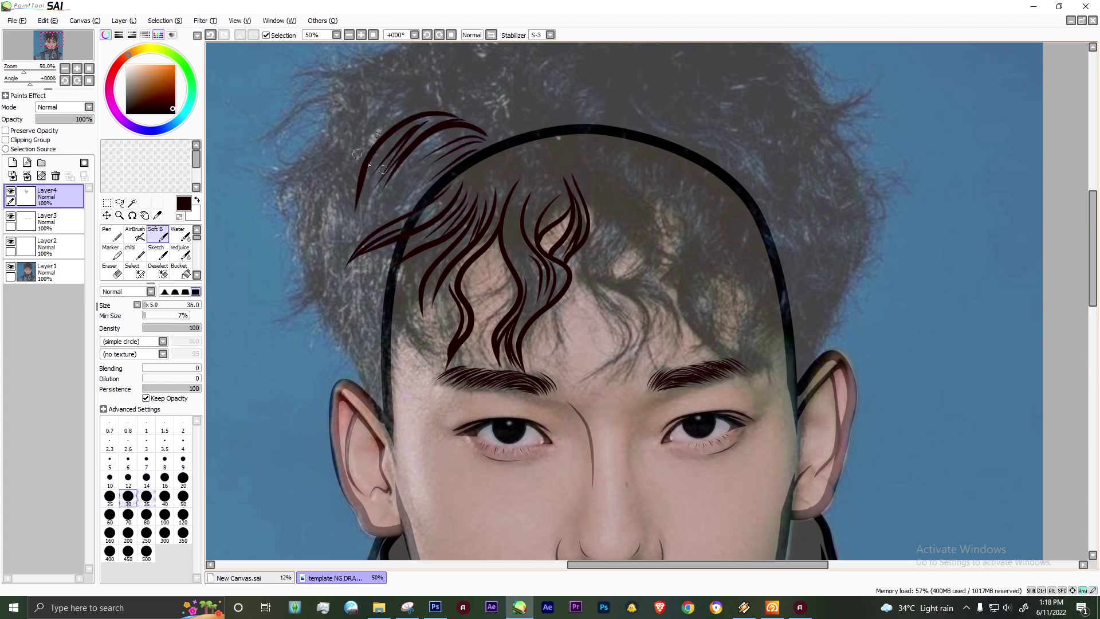
key(bracketleft)
key(bracketleft)
Step: Add long dark strands near the left temple, redrawing the misplaced one
drag(421, 178, 339, 295)
drag(459, 238, 404, 344)
mouse_move(439, 272)
mouse_down()
mouse_move(395, 346)
mouse_move(453, 350)
mouse_up()
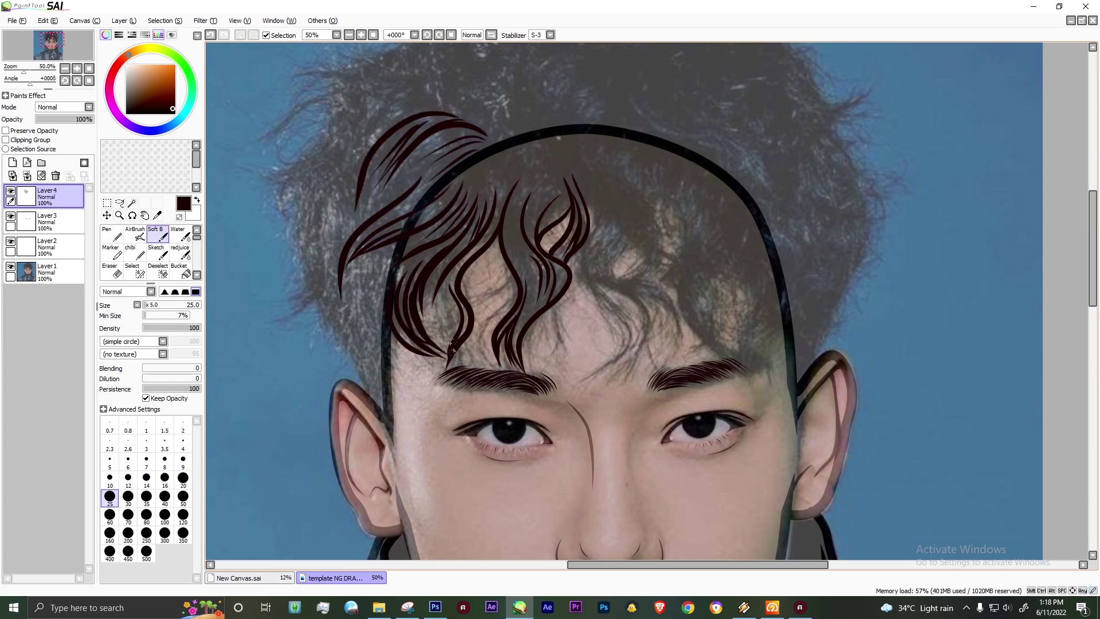
drag(436, 264, 450, 339)
key(bracketleft)
key(bracketleft)
mouse_move(390, 247)
mouse_down()
mouse_move(366, 341)
mouse_move(379, 335)
mouse_move(393, 404)
mouse_up()
key(ctrl+z)
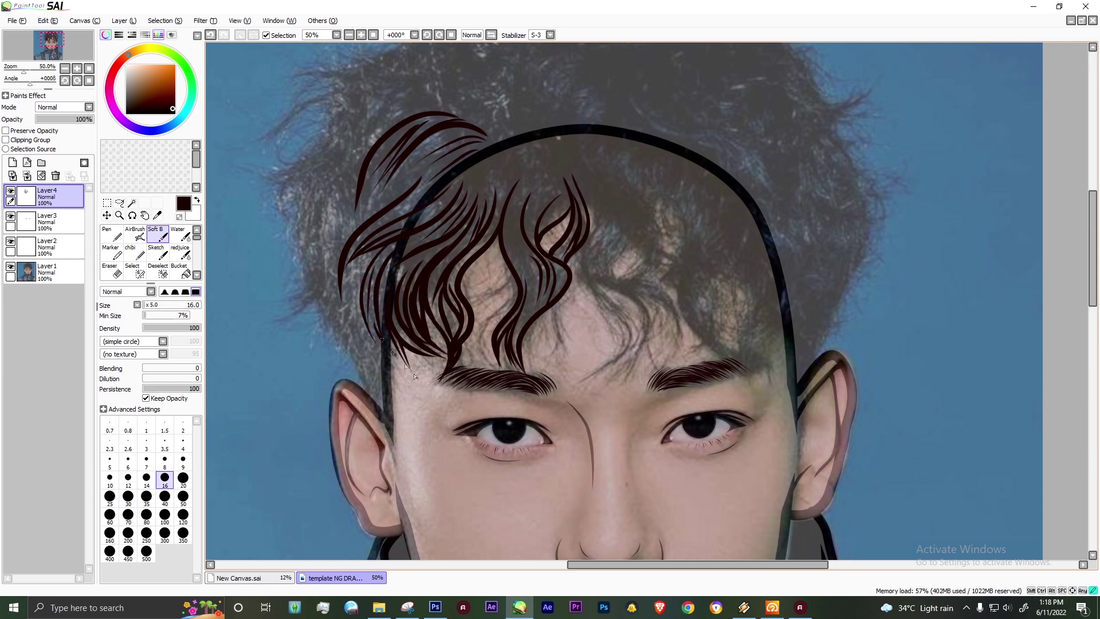
key(bracketright)
key(bracketright)
Step: Paint strands down the left hair edge, with long ones reaching past the ear
mouse_move(341, 169)
mouse_down()
mouse_move(309, 209)
mouse_move(301, 306)
mouse_up()
drag(318, 252, 287, 318)
key(ctrl+z)
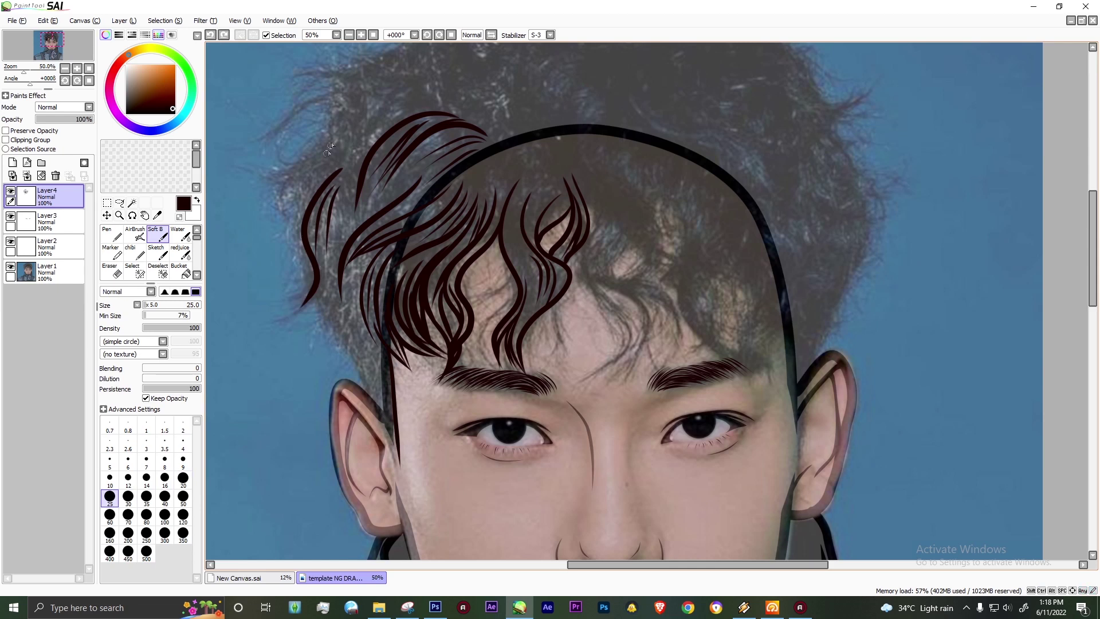
mouse_move(332, 141)
mouse_down()
mouse_move(277, 224)
mouse_move(293, 244)
mouse_move(289, 318)
mouse_up()
drag(327, 252, 295, 316)
drag(319, 278, 350, 353)
drag(381, 247, 351, 356)
drag(338, 283, 383, 404)
drag(344, 331, 394, 433)
drag(373, 344, 400, 467)
Step: Add fine wavy strands in the bangs, undoing misdrawn ones
key(bracketleft)
key(bracketleft)
key(bracketleft)
key(ctrl+z)
mouse_move(500, 274)
mouse_down()
mouse_move(484, 368)
mouse_move(480, 333)
mouse_up()
key(ctrl+z)
drag(561, 295, 534, 362)
Step: Draw long strands down from the top of the head, redoing them more neatly
key(bracketright)
key(bracketright)
key(bracketright)
key(bracketright)
mouse_move(576, 103)
mouse_down()
mouse_move(647, 270)
mouse_move(653, 263)
mouse_up()
drag(607, 123, 649, 232)
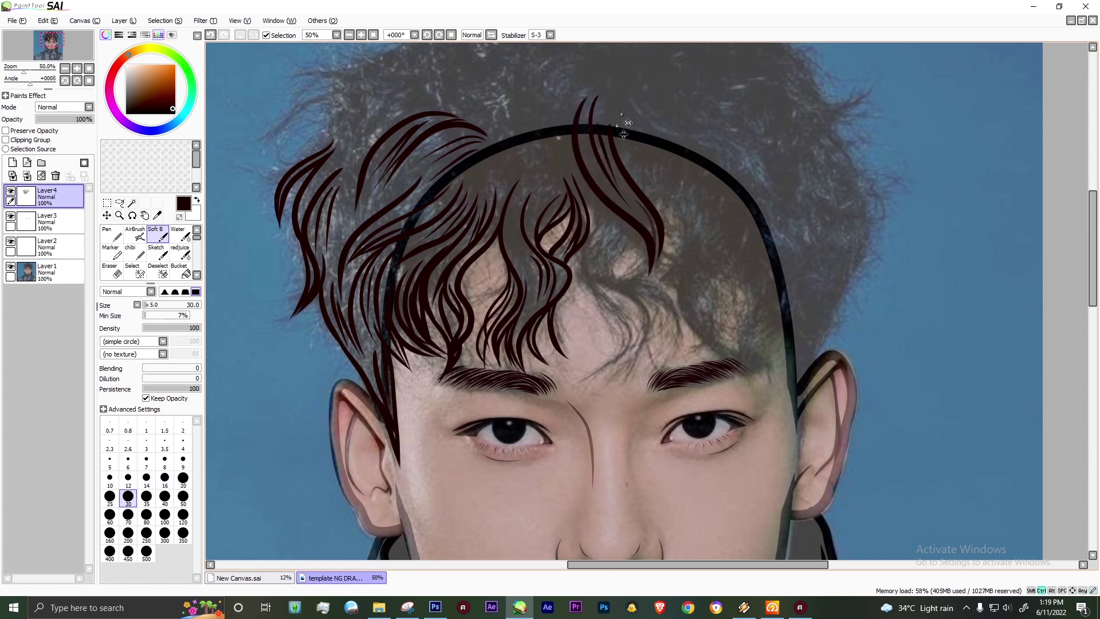
key(ctrl+z)
key(ctrl+z)
key(bracketleft)
key(bracketleft)
mouse_move(578, 93)
mouse_down()
mouse_move(639, 252)
mouse_move(619, 186)
mouse_up()
drag(609, 117, 648, 259)
mouse_move(631, 183)
mouse_down()
mouse_move(637, 266)
mouse_move(669, 346)
mouse_up()
Step: Add curving strands across the right side of the forehead
drag(593, 213, 658, 354)
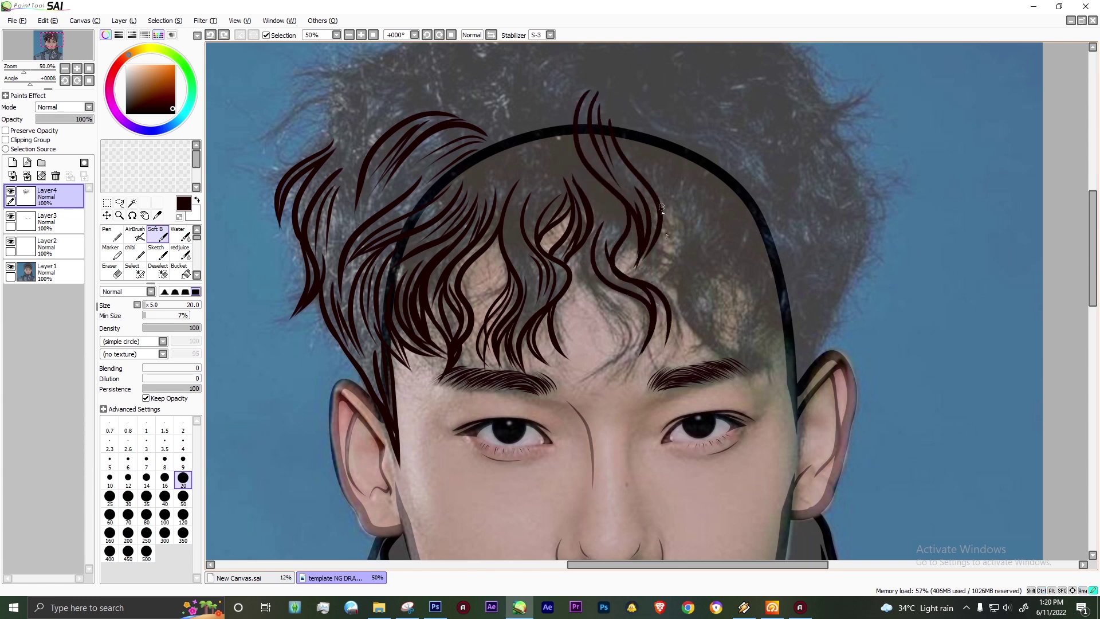
drag(631, 207, 662, 278)
drag(632, 214, 596, 304)
mouse_move(591, 240)
mouse_down()
mouse_move(630, 362)
mouse_move(640, 324)
mouse_up()
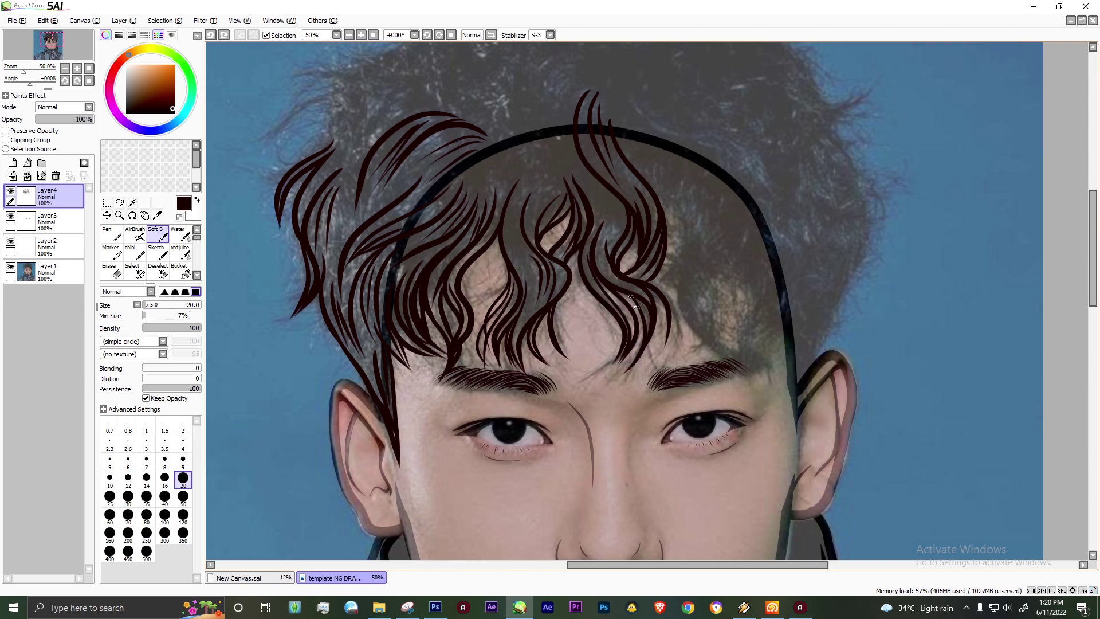
drag(648, 281, 679, 329)
drag(656, 201, 725, 361)
mouse_move(670, 166)
mouse_down()
mouse_move(685, 309)
mouse_move(687, 238)
mouse_up()
scroll(550, 34, up, 1)
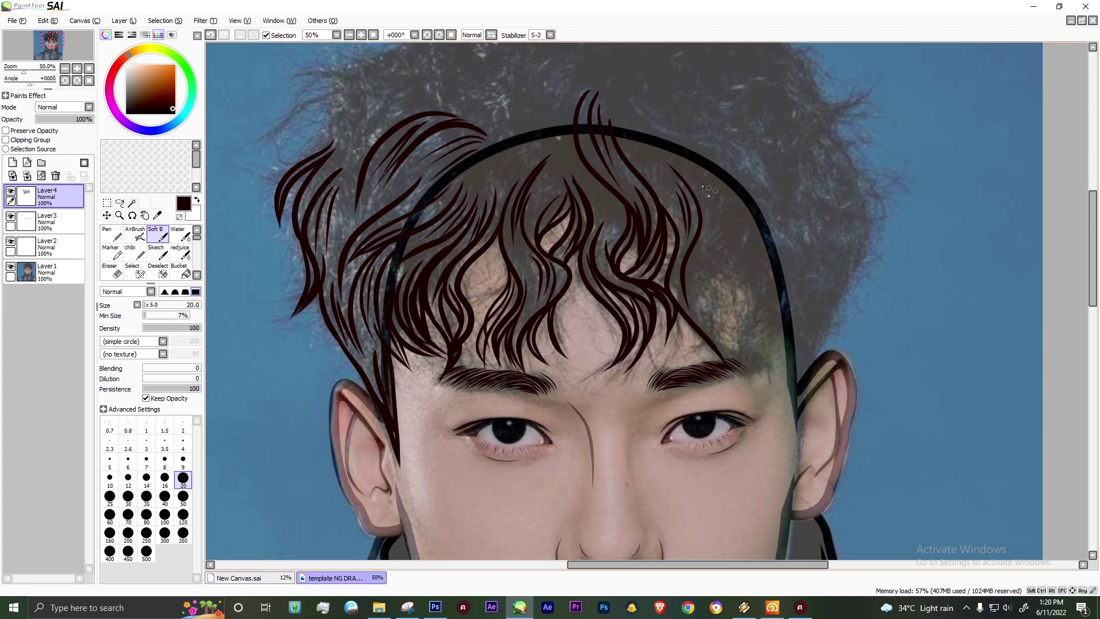
Step: Draw curved strands out to the far right edge of the fringe
drag(711, 175, 696, 323)
drag(715, 201, 690, 315)
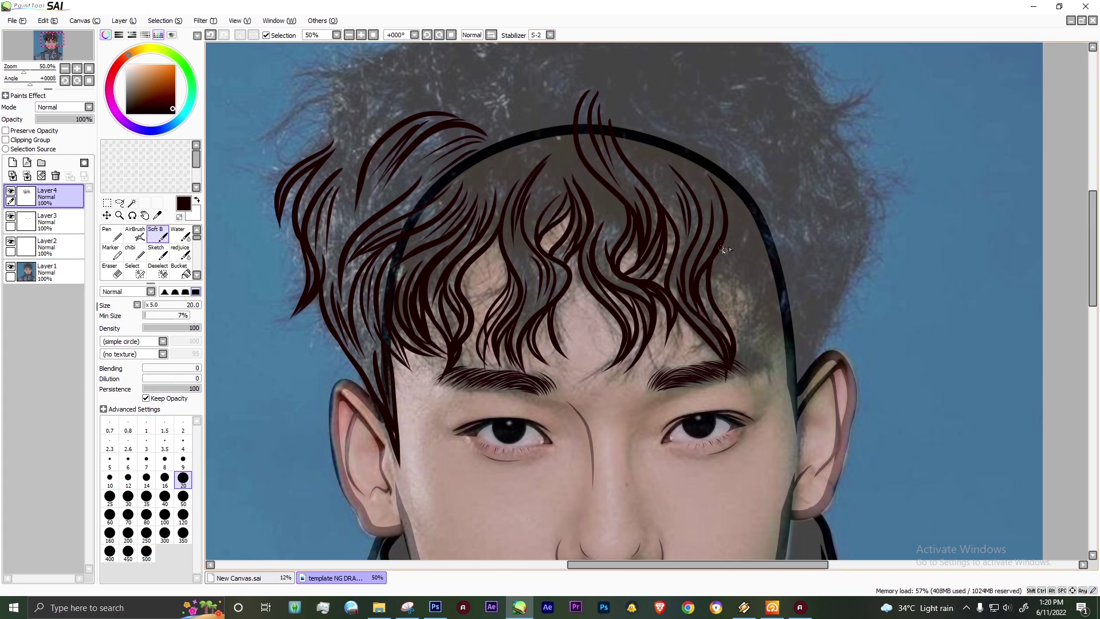
drag(768, 210, 753, 358)
drag(786, 252, 768, 303)
drag(736, 214, 742, 376)
drag(768, 292, 757, 384)
drag(721, 241, 744, 318)
mouse_move(800, 208)
mouse_down()
mouse_move(789, 332)
mouse_move(771, 389)
mouse_up()
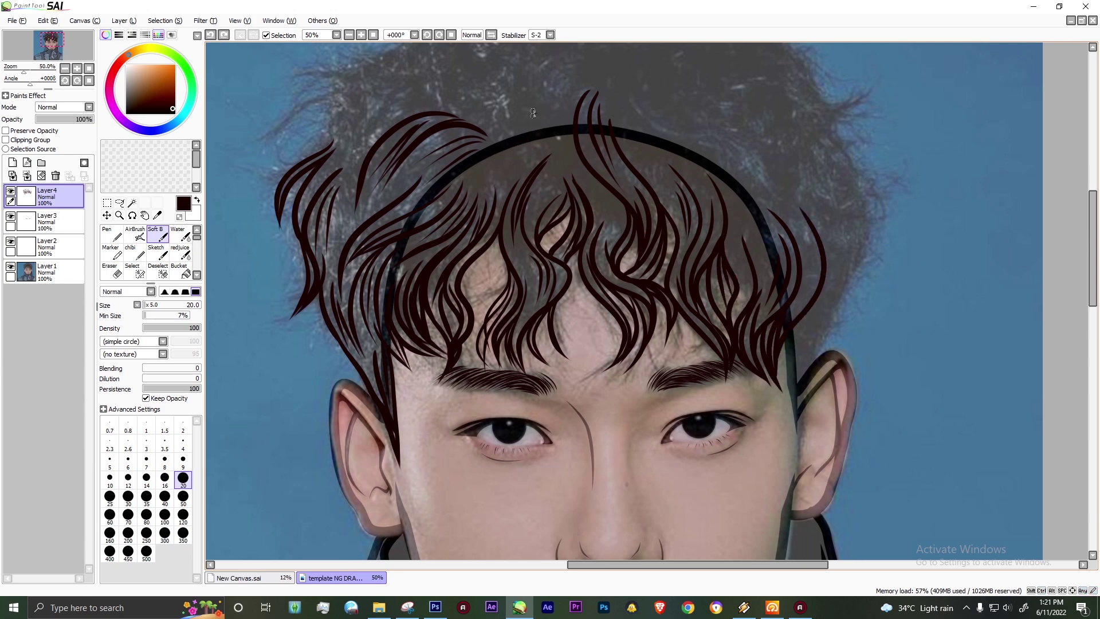
scroll(513, 137, up, 3)
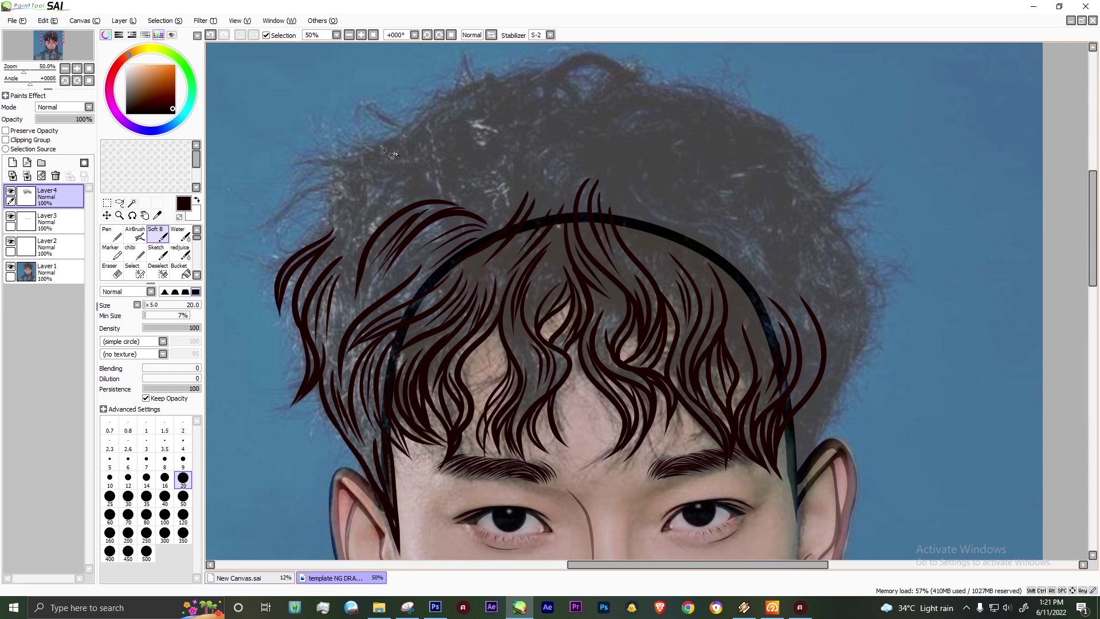
Step: Paint strands at the upper left, upper right, and down the right side by the ear
drag(412, 131, 291, 185)
drag(361, 154, 303, 220)
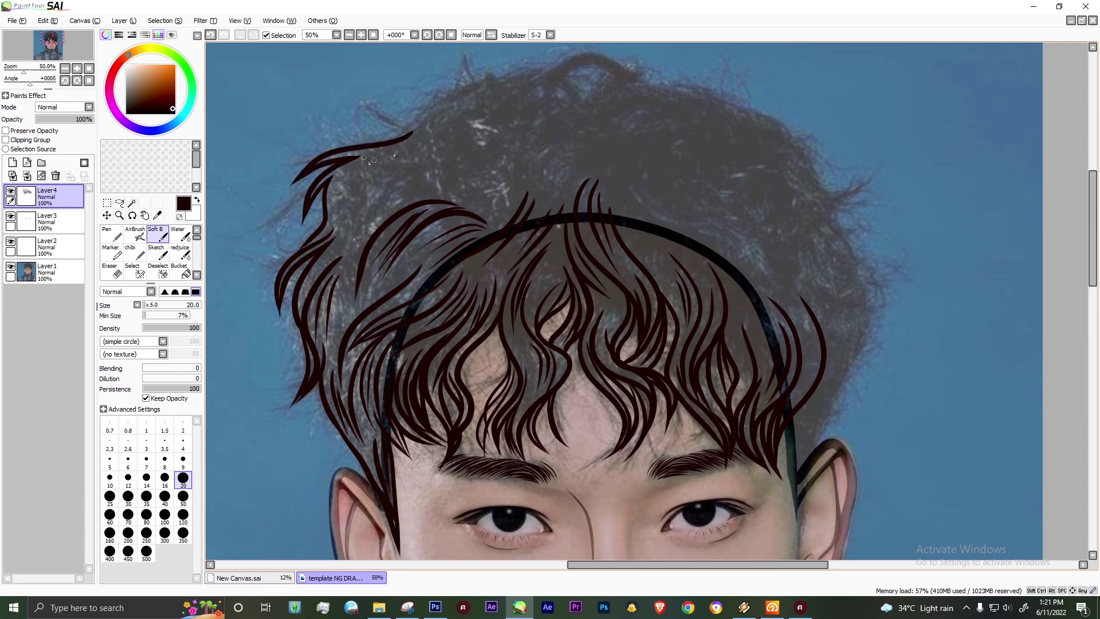
drag(638, 187, 736, 217)
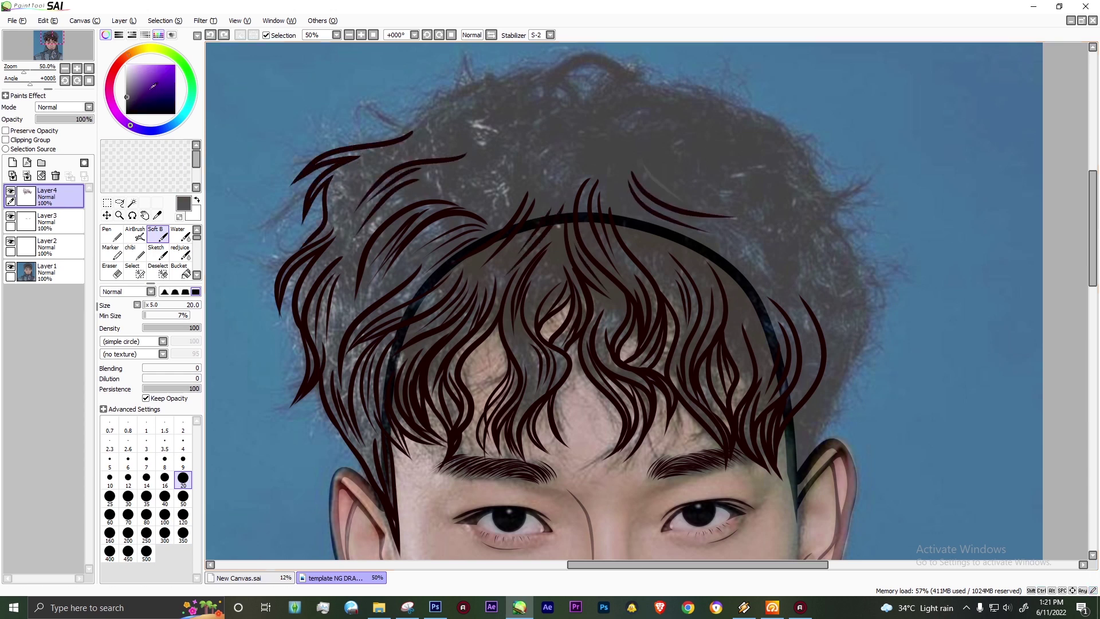
drag(619, 165, 647, 213)
drag(847, 284, 807, 406)
drag(857, 299, 803, 462)
drag(796, 431, 789, 533)
Step: Arc large strands over the crown with shorter strands beneath the arches
mouse_move(404, 136)
mouse_down()
mouse_move(588, 84)
mouse_move(651, 96)
mouse_up()
drag(581, 105, 519, 178)
drag(558, 135, 550, 198)
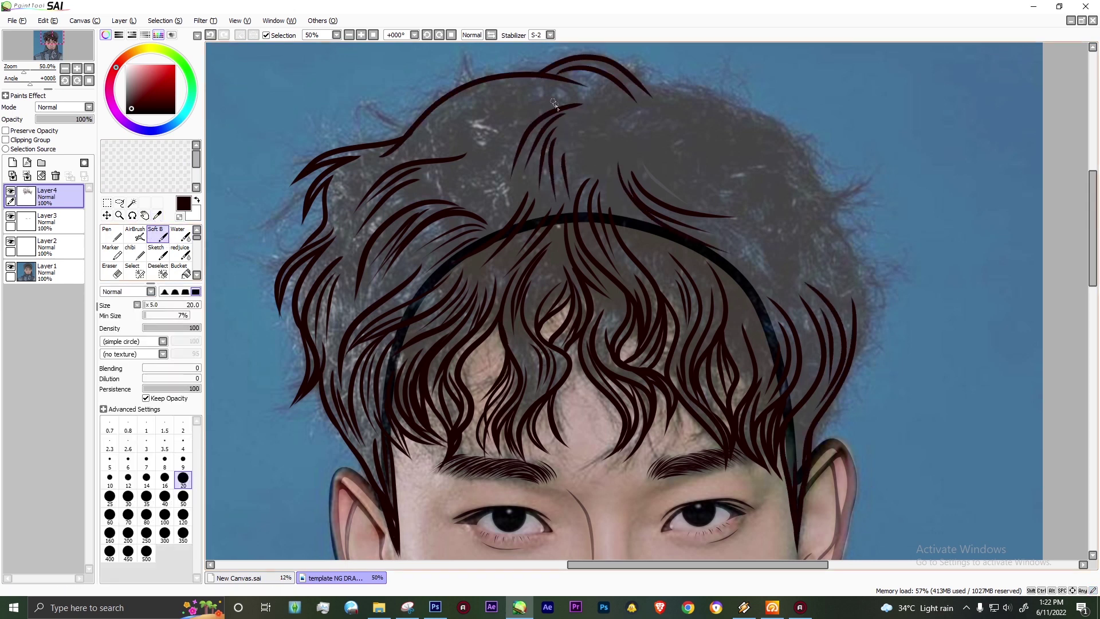
drag(580, 105, 445, 141)
drag(507, 156, 441, 200)
drag(712, 135, 713, 136)
drag(642, 85, 866, 182)
drag(837, 222, 861, 279)
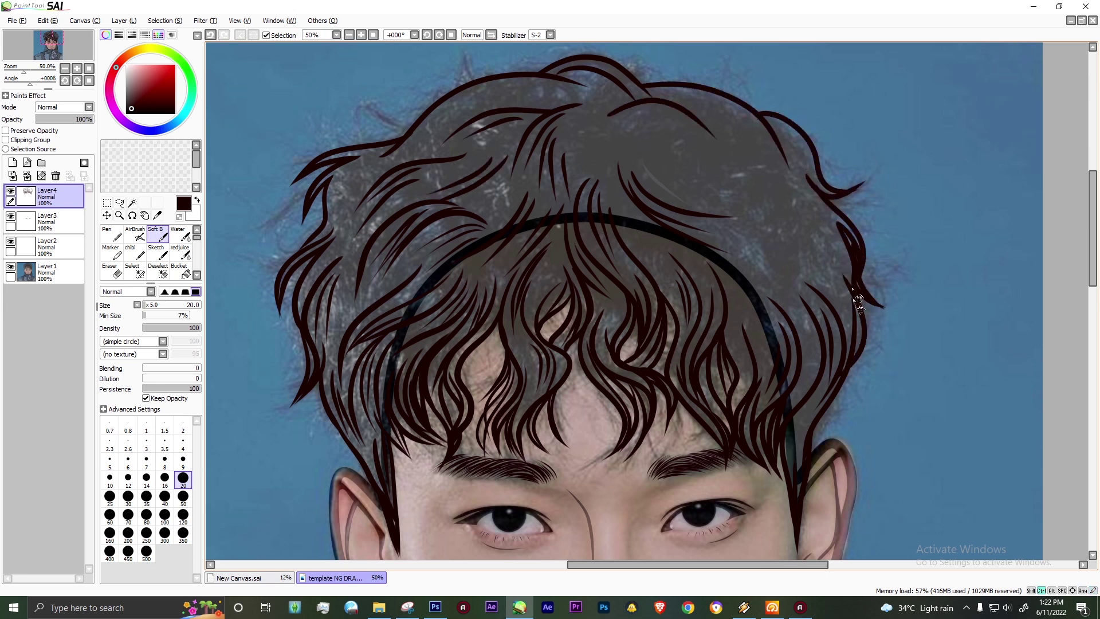
Step: Sweep strands down-right over the right crown and add curved crown strands, redoing misplaced ones
drag(691, 165, 785, 252)
drag(739, 172, 796, 249)
drag(722, 232, 794, 314)
drag(779, 175, 840, 287)
key(ctrl+z)
drag(797, 203, 846, 299)
drag(630, 130, 748, 156)
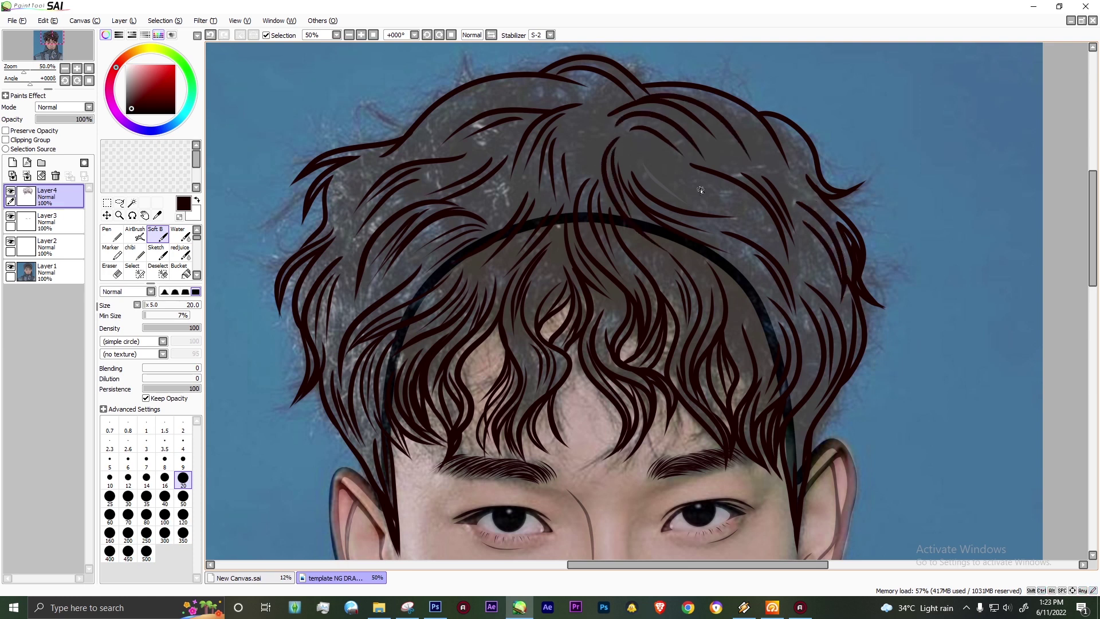
key(ctrl+z)
drag(469, 110, 585, 102)
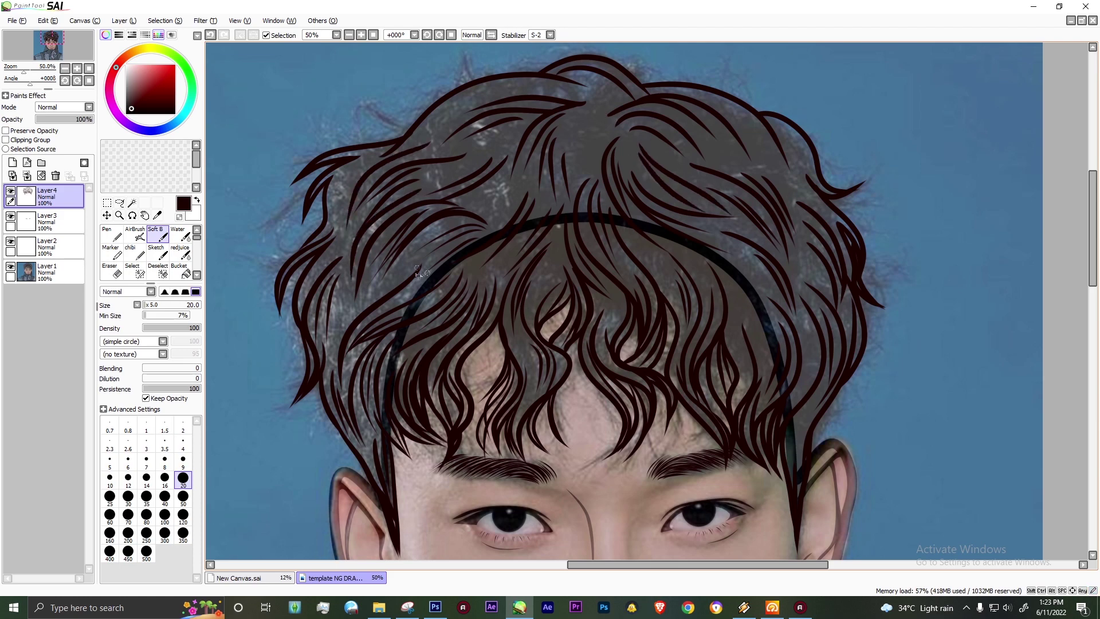
scroll(384, 243, down, 1)
Step: Toggle the photo layer's visibility twice to check the hair line art on its own
drag(1093, 258, 1093, 284)
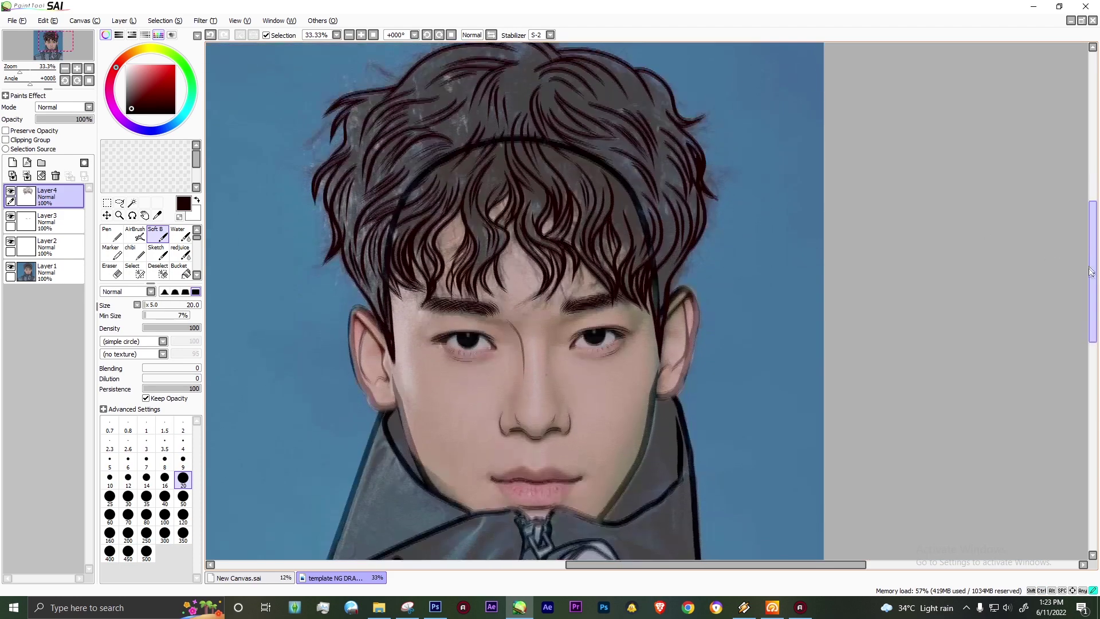
click(11, 267)
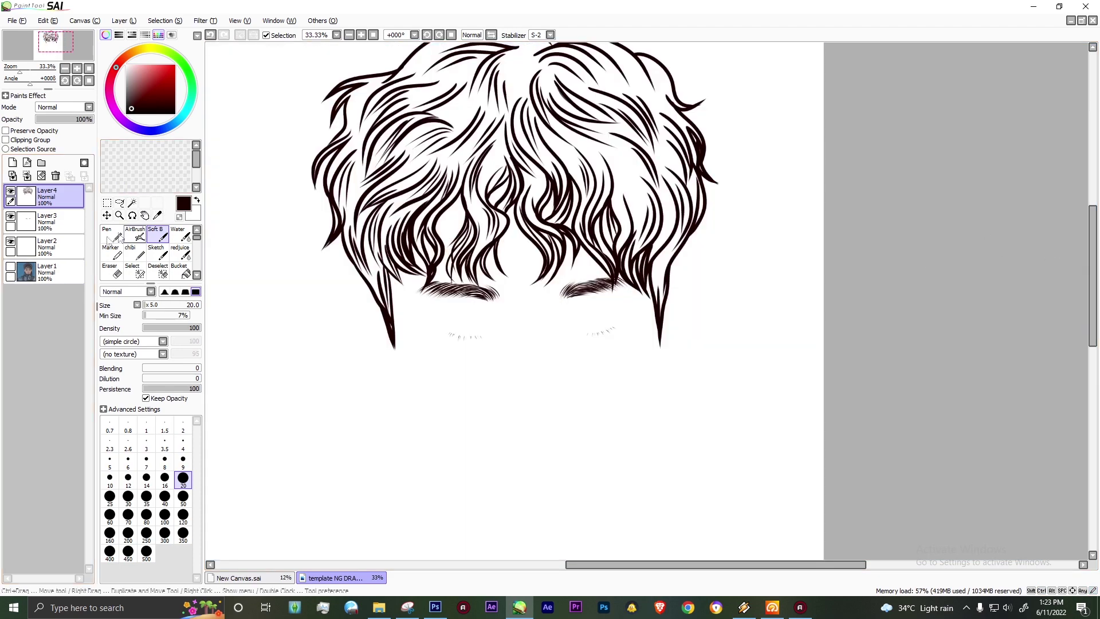
click(10, 266)
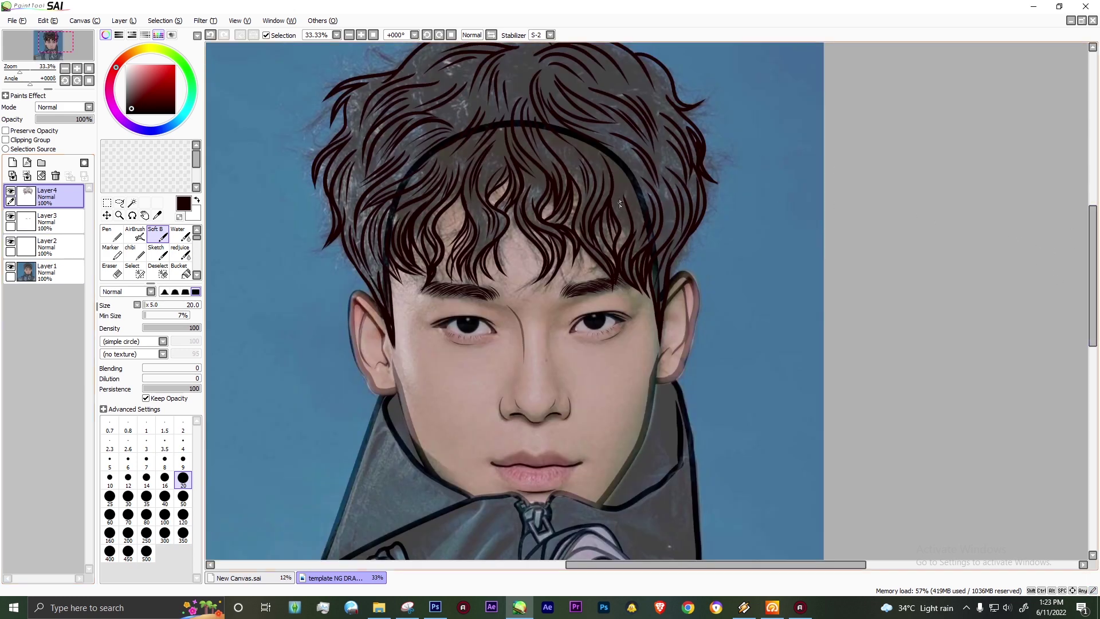
click(11, 267)
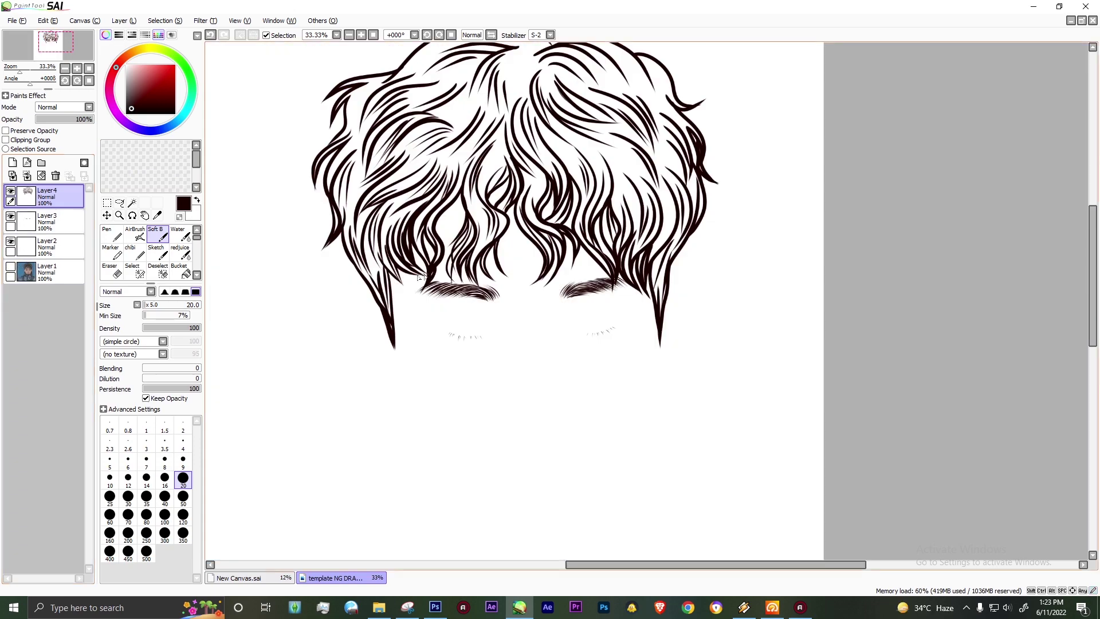
click(10, 267)
scroll(467, 326, up, 3)
Step: Add two fine strands over the forehead, then hide the photo layer
key(bracketleft)
key(bracketleft)
key(bracketleft)
key(bracketleft)
key(bracketleft)
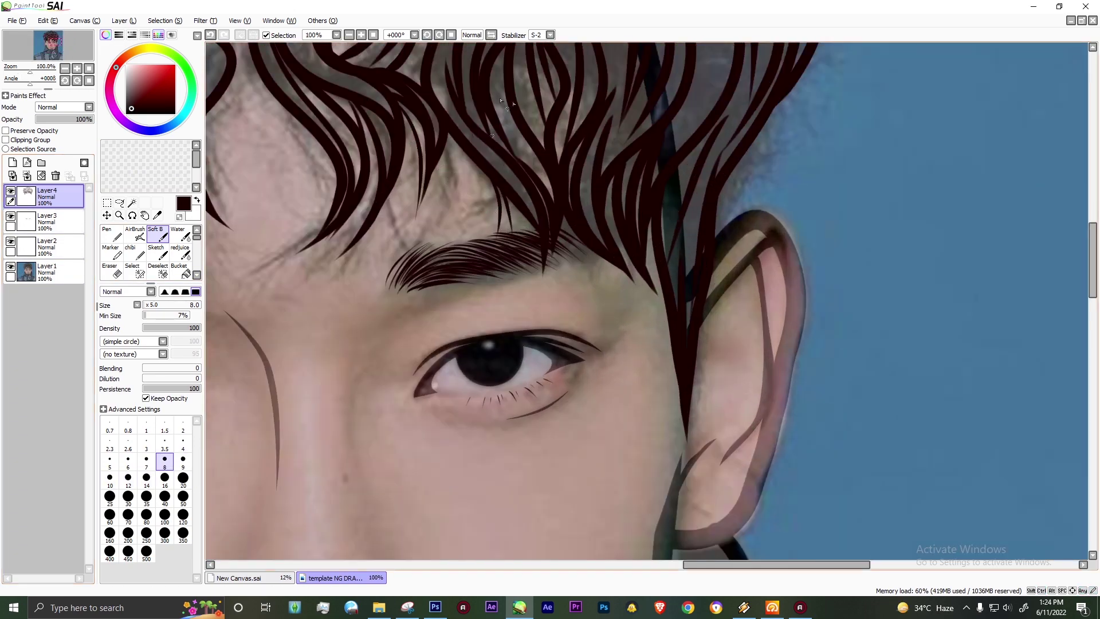
mouse_move(332, 126)
mouse_down()
mouse_move(272, 267)
mouse_move(263, 262)
mouse_up()
drag(789, 564, 712, 564)
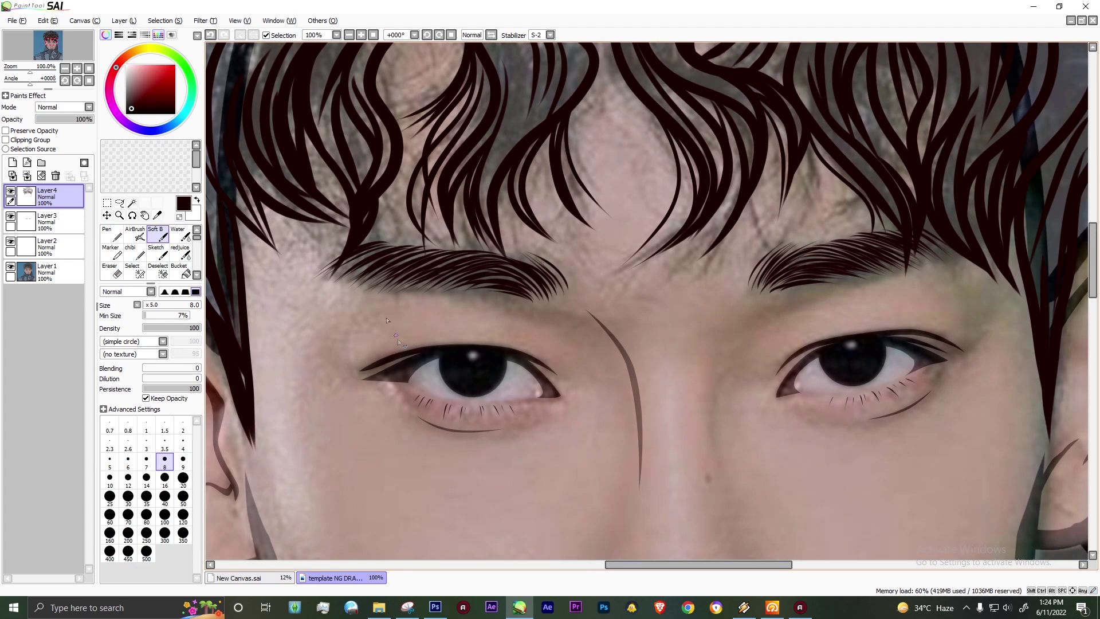
scroll(355, 346, down, 3)
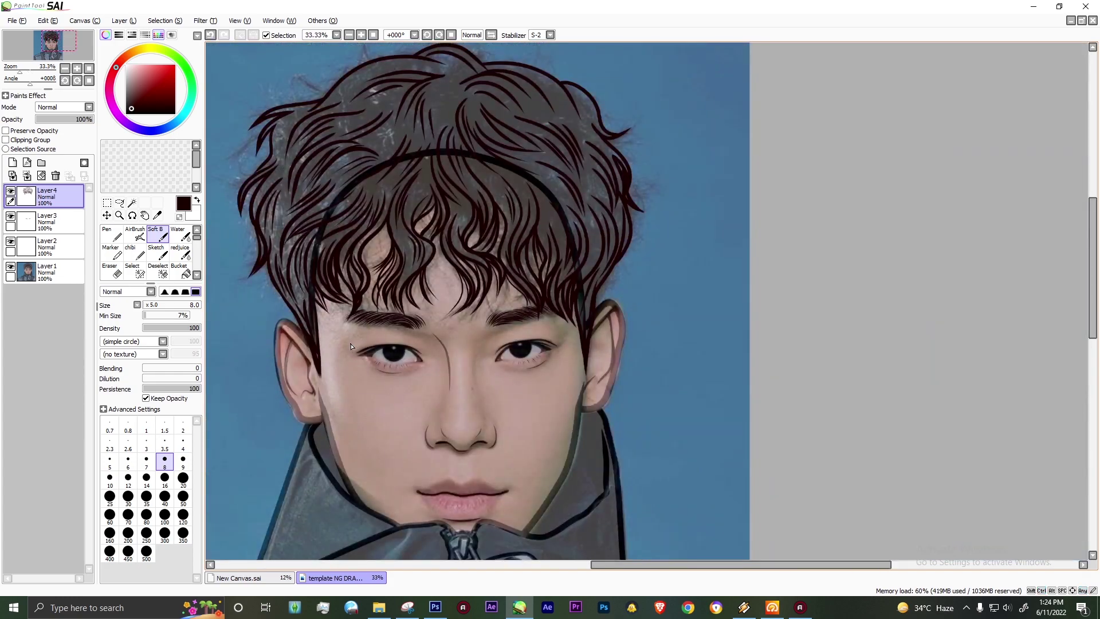
click(10, 266)
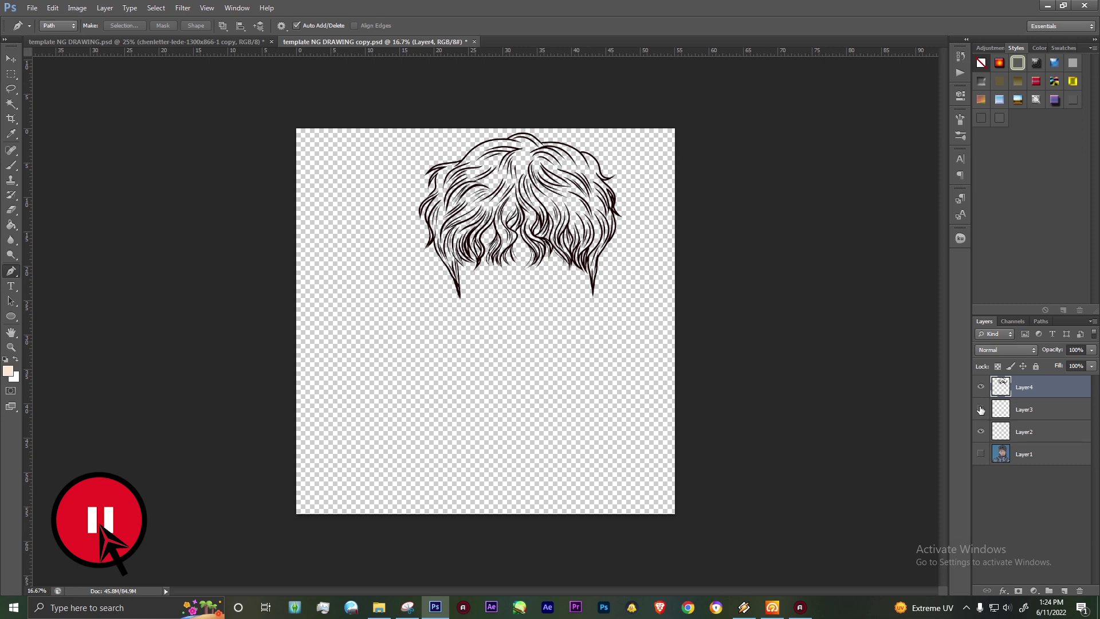
Step: Move the hair drawing from the copy document into the portrait's FACE group
click(981, 410)
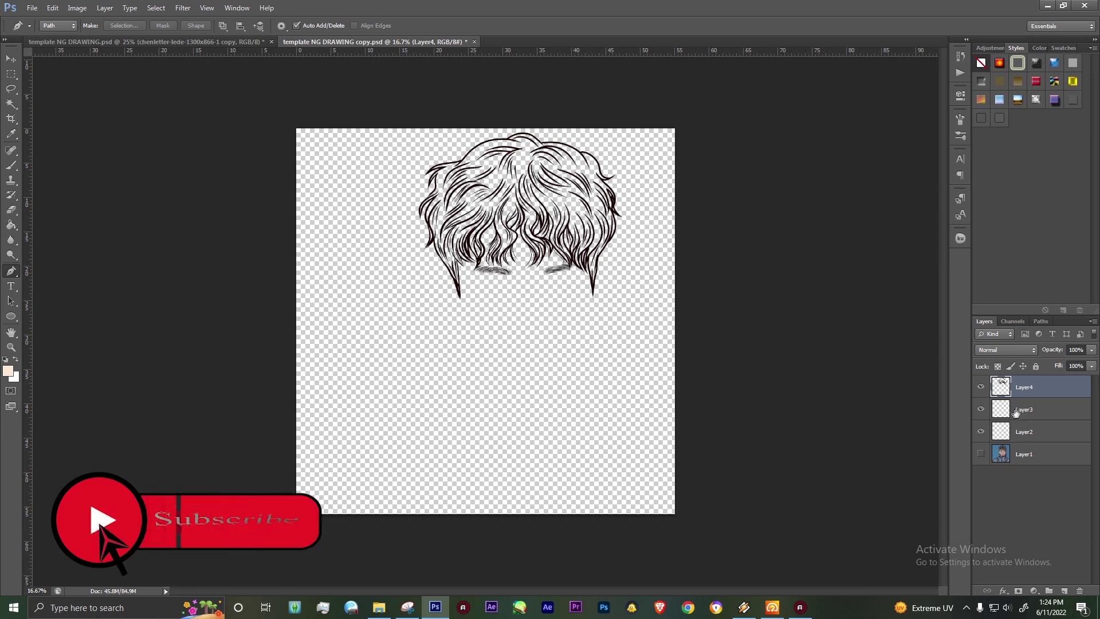
drag(377, 53, 85, 400)
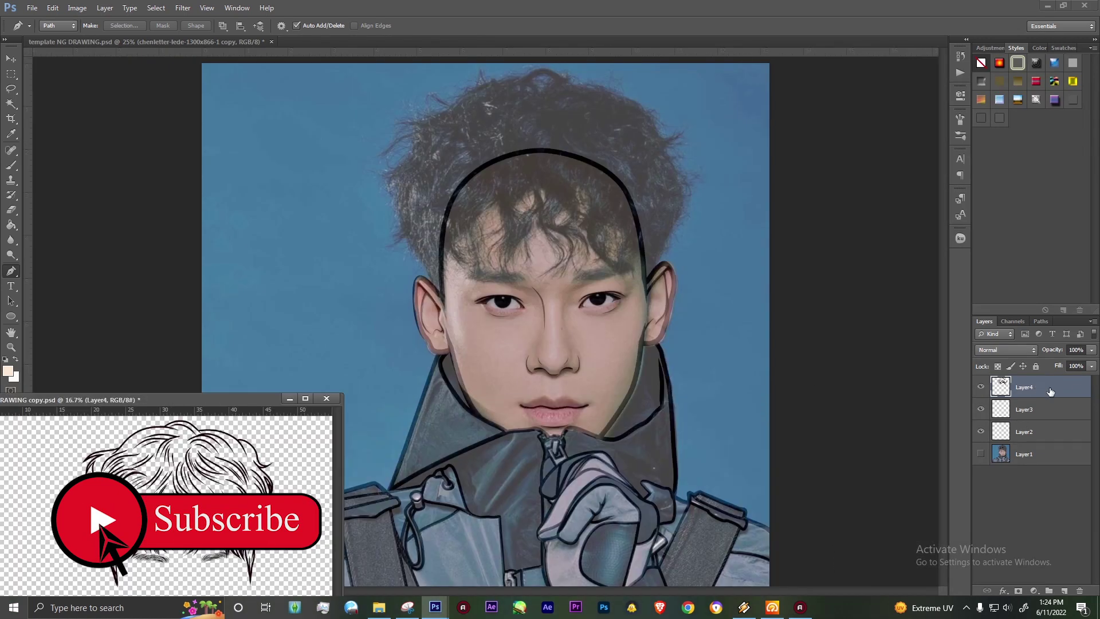
drag(1025, 409, 1054, 461)
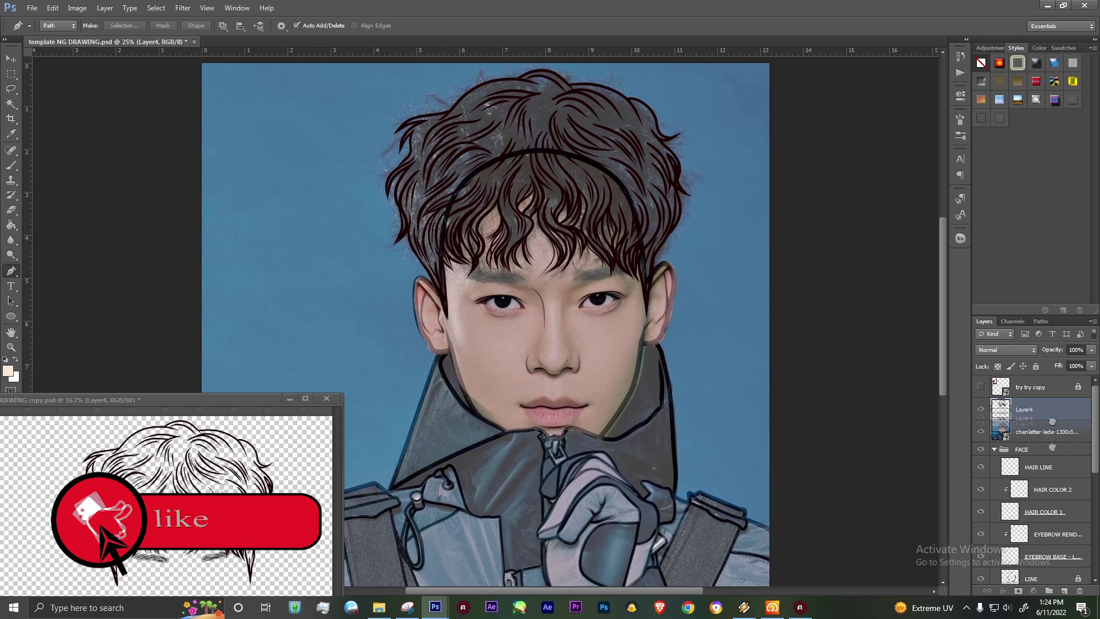
click(1038, 467)
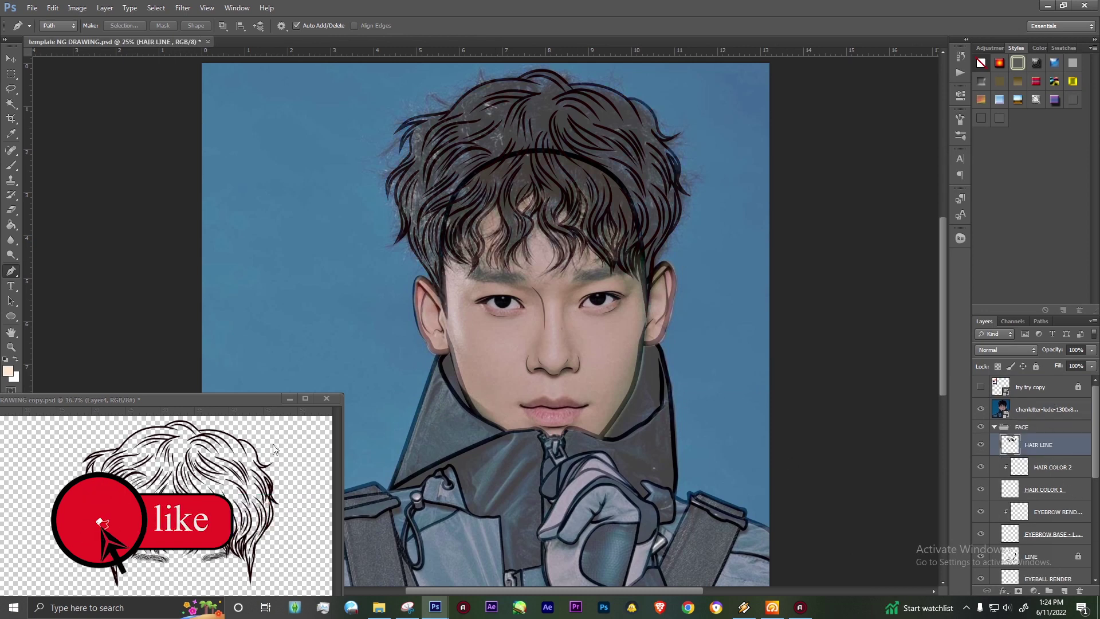
Step: Copy the eyebrows into FACE, merge them into the eyebrow layer, and hide the photo
key(ctrl+Tab)
drag(1014, 410, 516, 258)
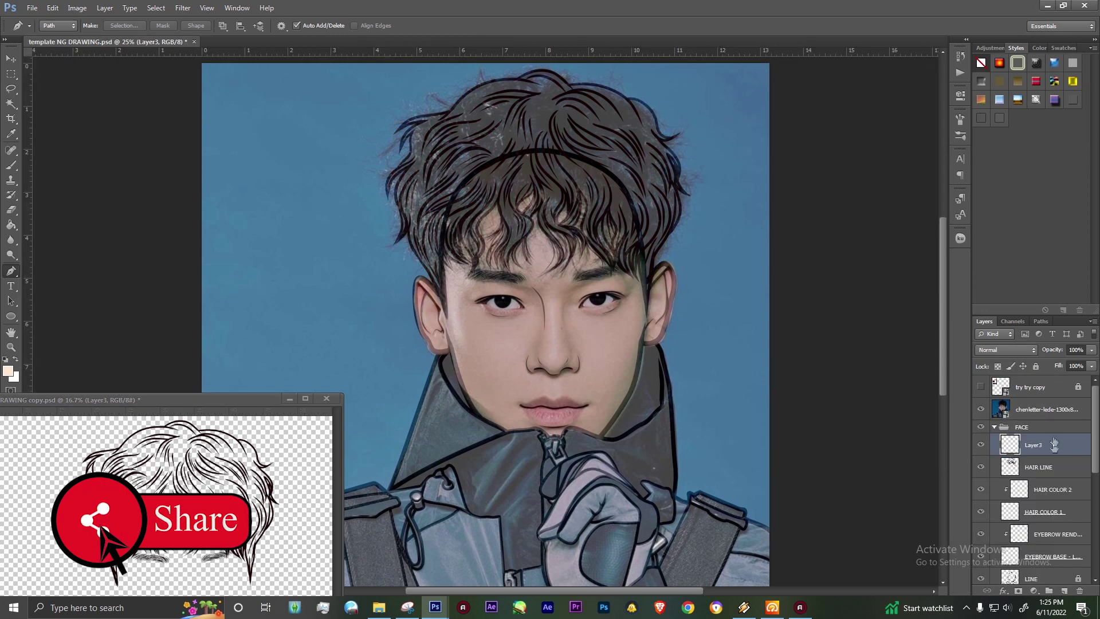
click(1056, 470)
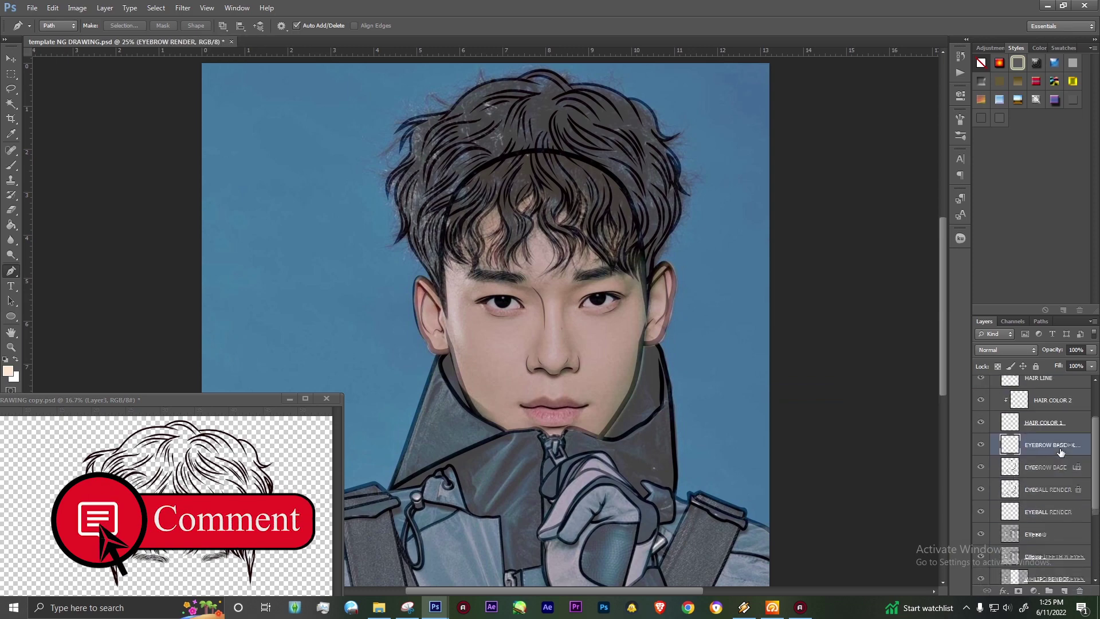
click(981, 409)
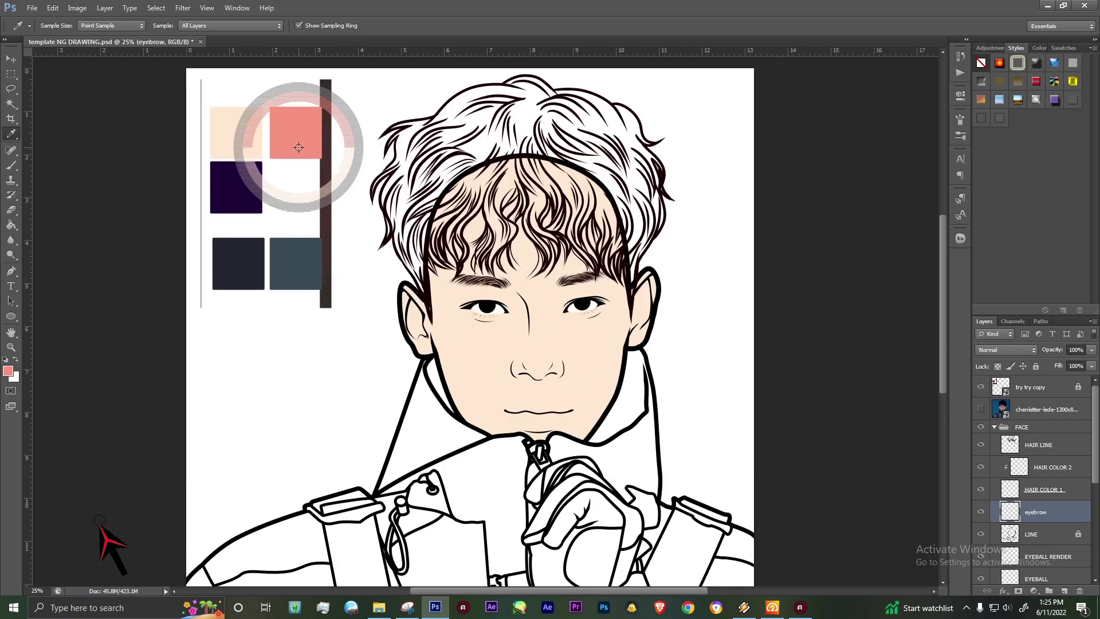
Step: Fade the photo, trace the lips on LIPS BASE, and Gaussian-blur the pink lip fill
drag(1038, 362, 1053, 362)
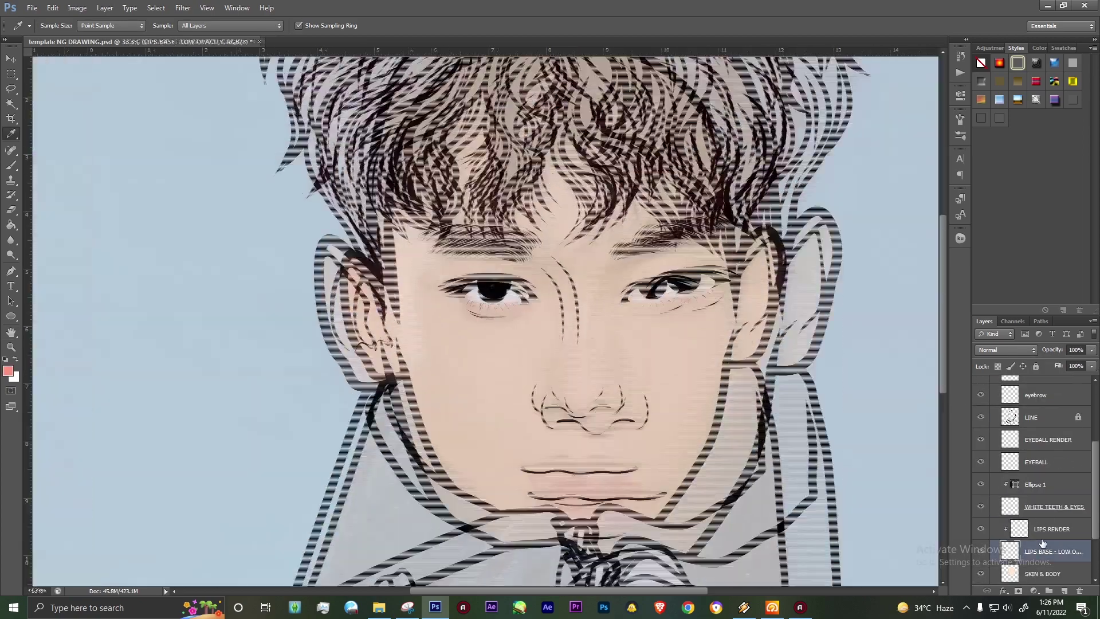
scroll(672, 228, up, 4)
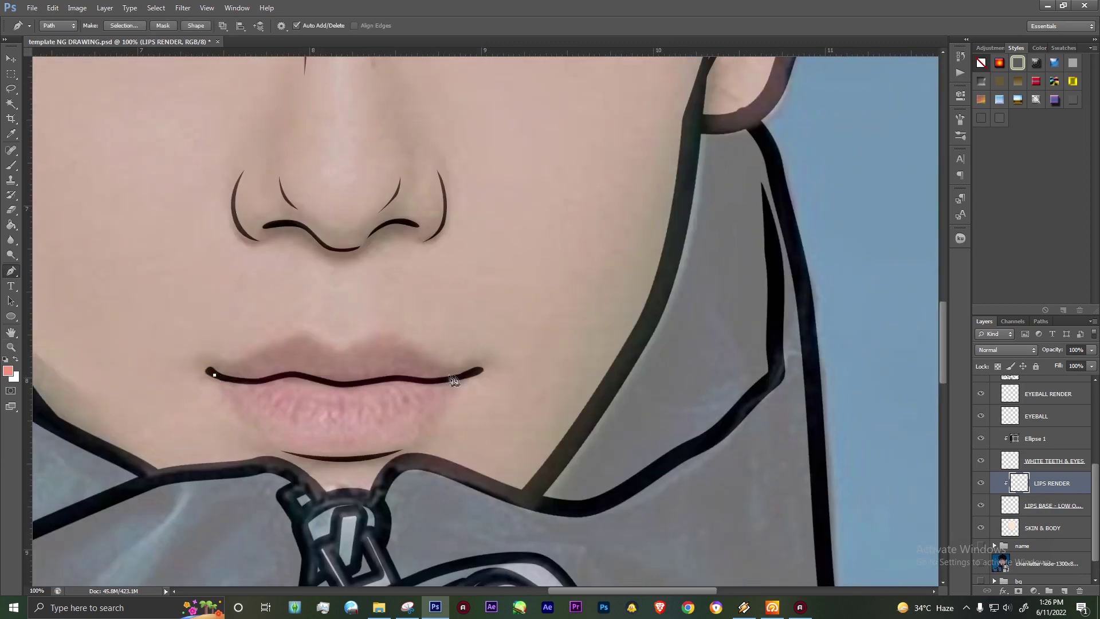
click(455, 376)
drag(338, 376, 304, 360)
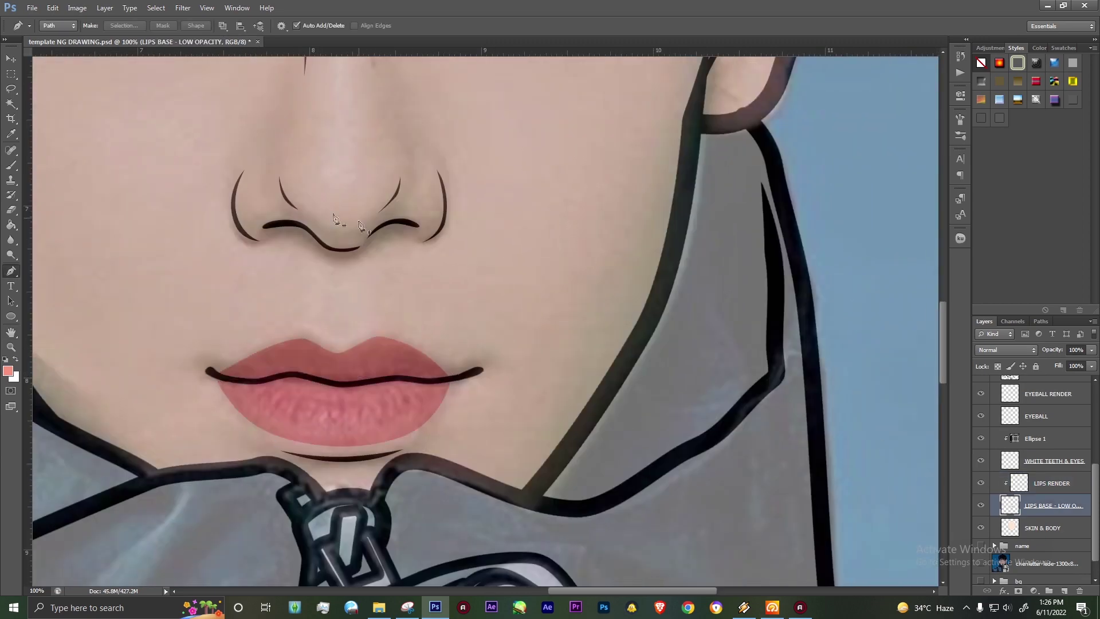
click(183, 8)
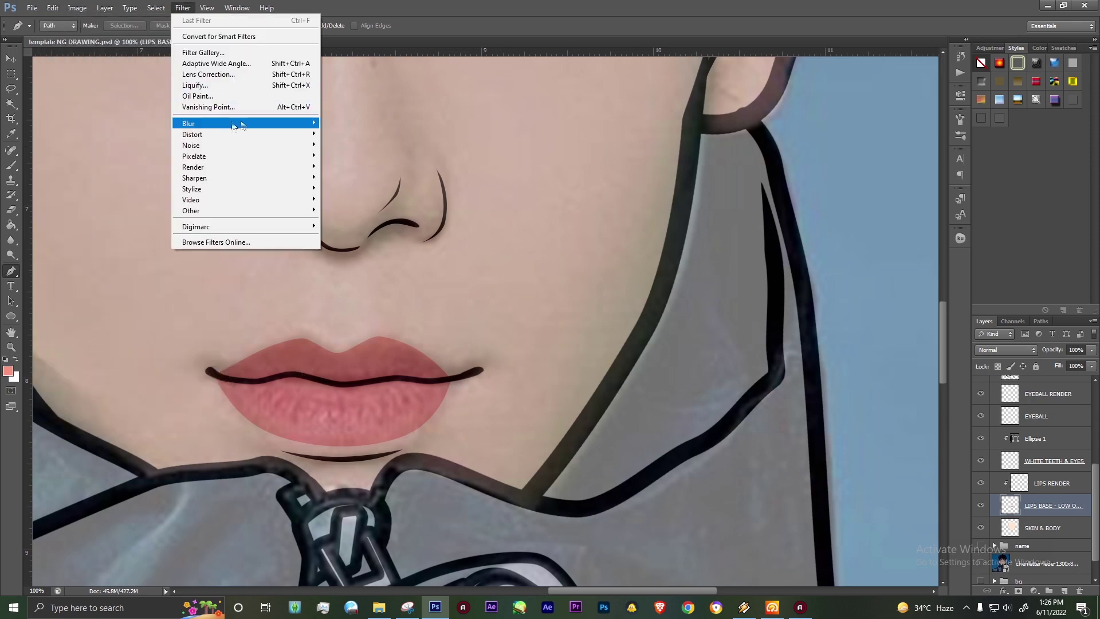
click(355, 213)
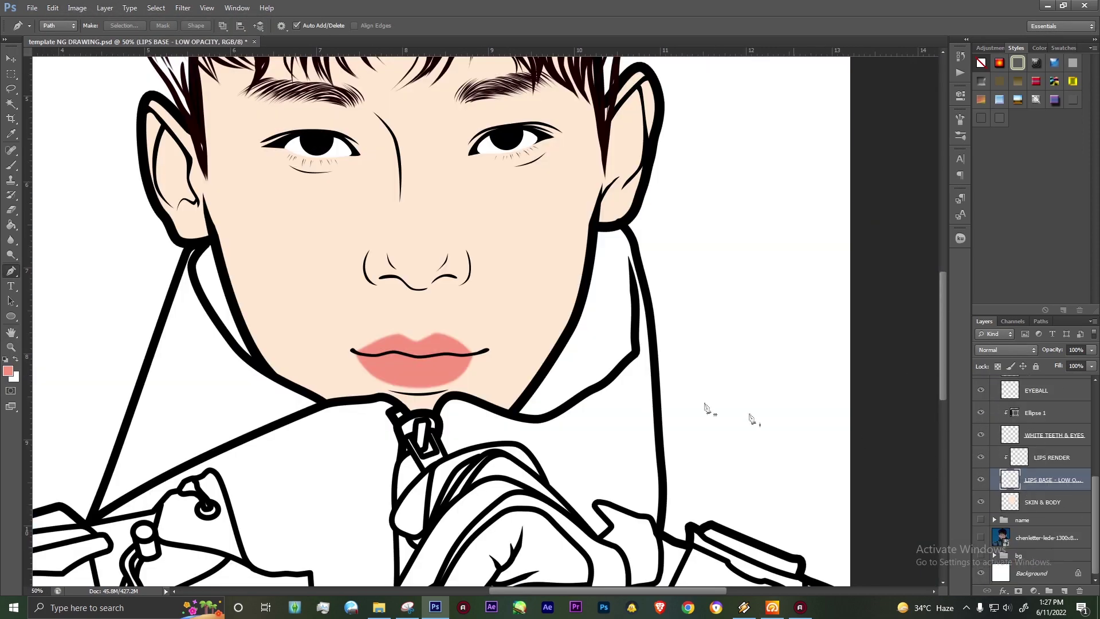
Step: Soften the lip edges with the eraser at 45% strength
key(e)
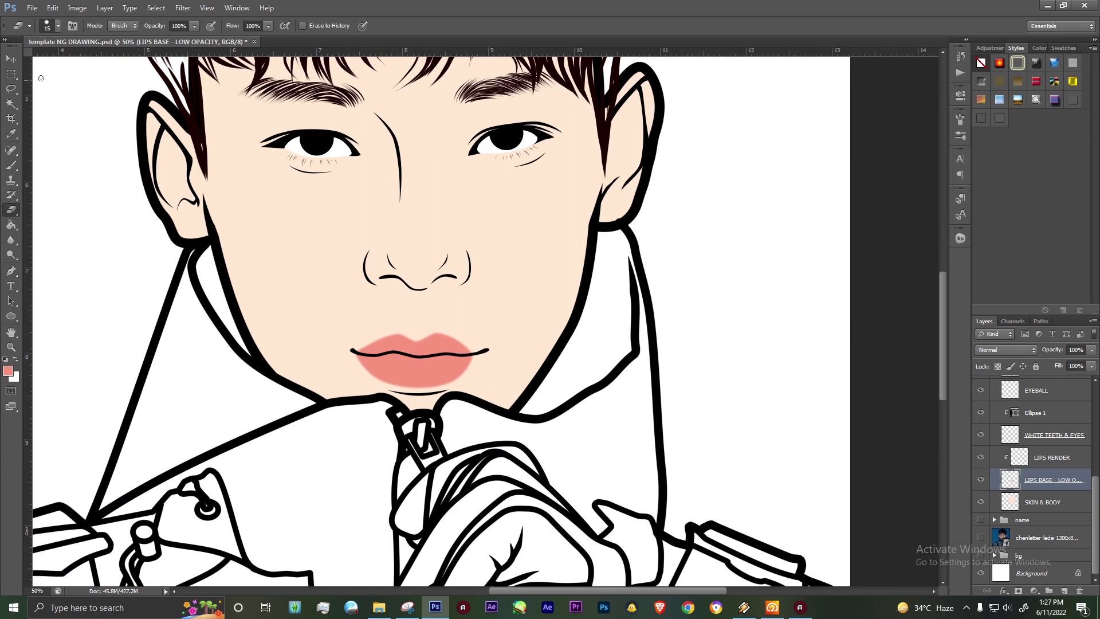
drag(194, 25, 164, 42)
click(58, 27)
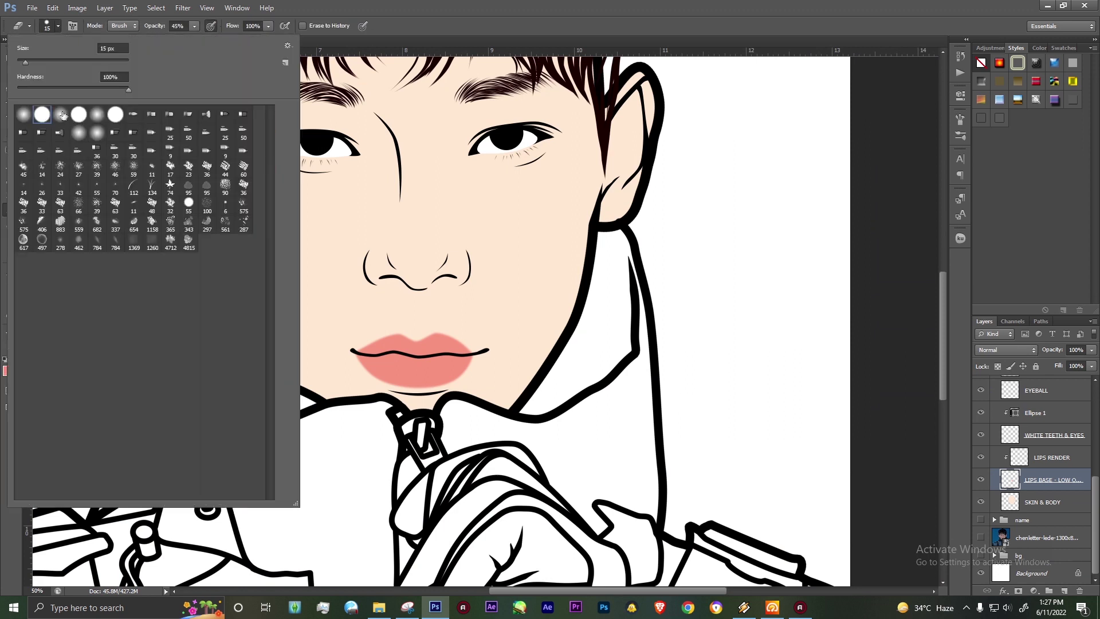
click(341, 19)
key(ctrl+plus)
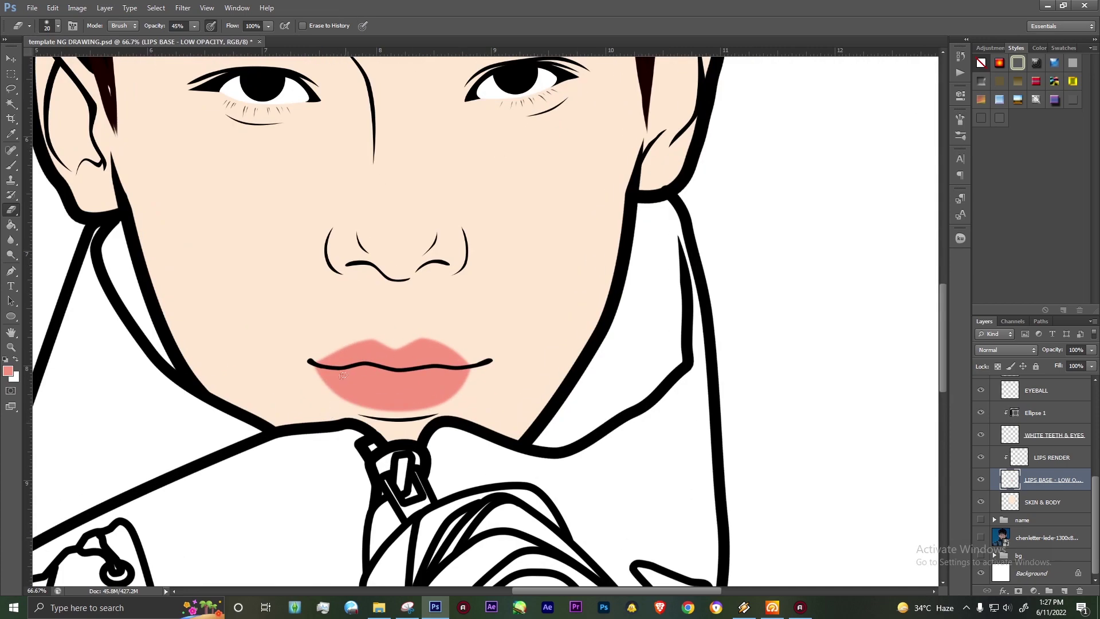
mouse_move(322, 390)
mouse_down()
mouse_move(300, 374)
mouse_move(374, 344)
mouse_up()
key(bracketright)
key(bracketright)
key(bracketright)
mouse_move(324, 376)
mouse_down()
mouse_move(319, 356)
mouse_move(535, 367)
mouse_up()
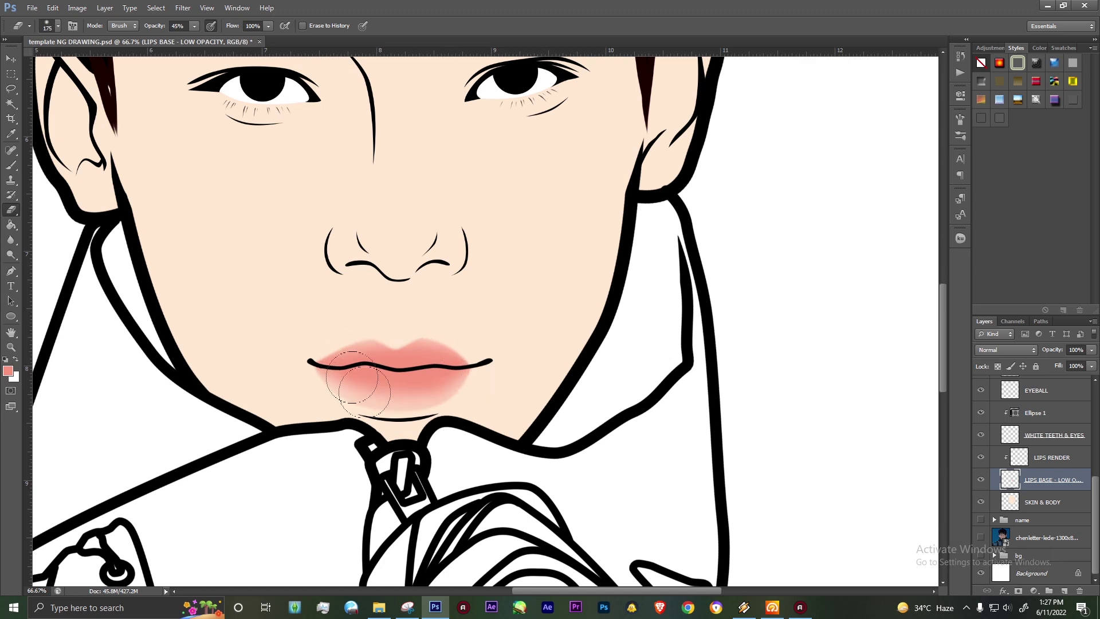
Step: Paint deeper red over the lower lip on LIPS RENDER with a size-35 brush at 58% opacity
key(b)
click(8, 371)
key(Return)
key(alt+bracketright)
click(57, 26)
key(Return)
key(5)
key(8)
mouse_move(333, 371)
mouse_down()
mouse_move(413, 380)
mouse_move(453, 369)
mouse_up()
Step: Sample a light skin tone and add a new layer above LIPS RENDER
key(e)
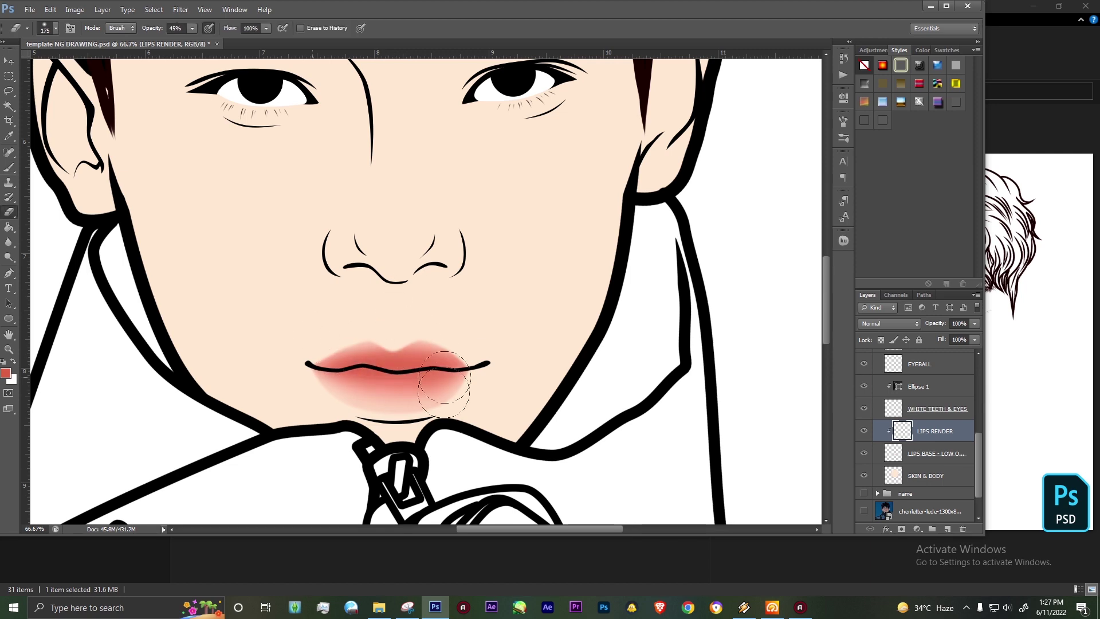
key(i)
click(6, 372)
click(356, 337)
key(Return)
key(ctrl+shift+alt+n)
Step: Set a size-8 brush at 88% opacity for lip highlights, then slightly enlarge the eraser
key(b)
key(8)
key(8)
click(56, 28)
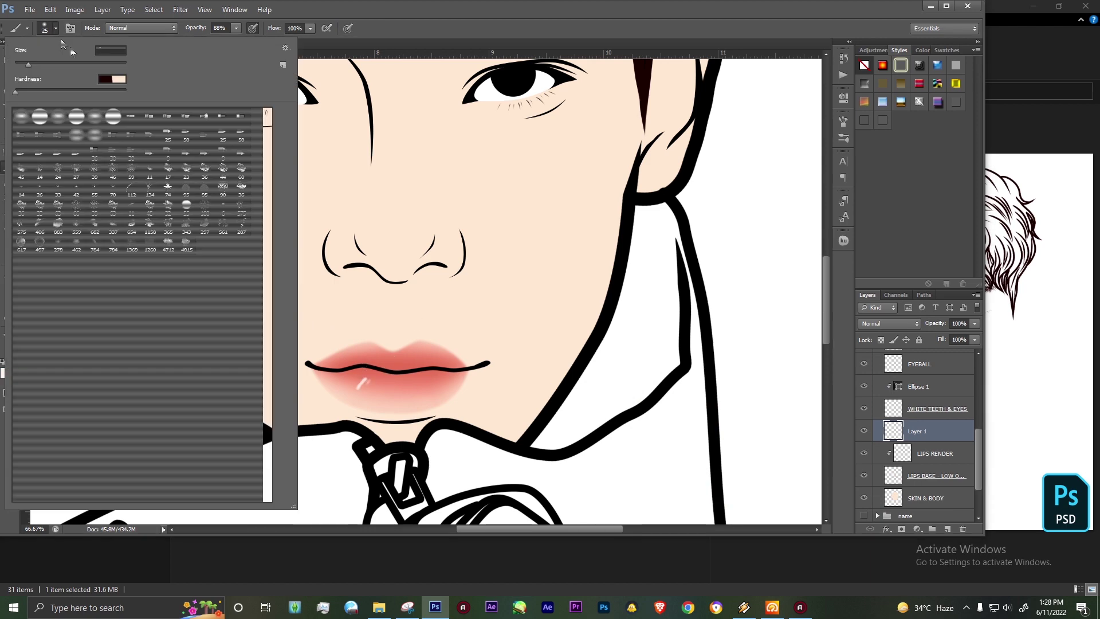
click(286, 47)
click(344, 130)
text(8)
key(Return)
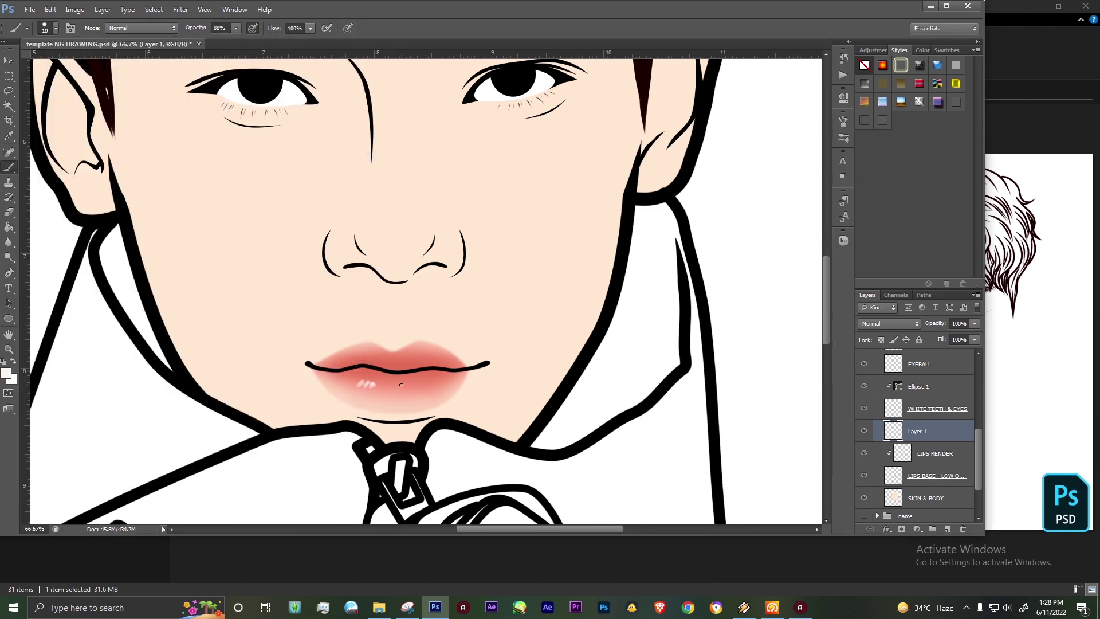
key(e)
key(bracketright)
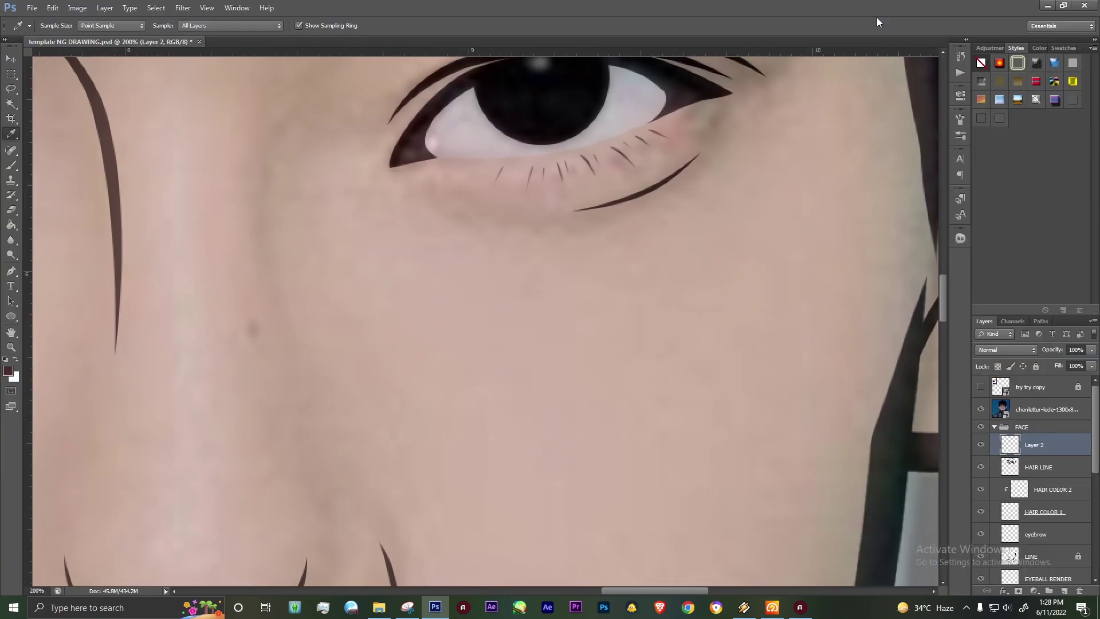
Step: Zoom out to the whole canvas, hiding and then re-showing the reference photo
key(ctrl+minus)
key(ctrl+minus)
key(ctrl+minus)
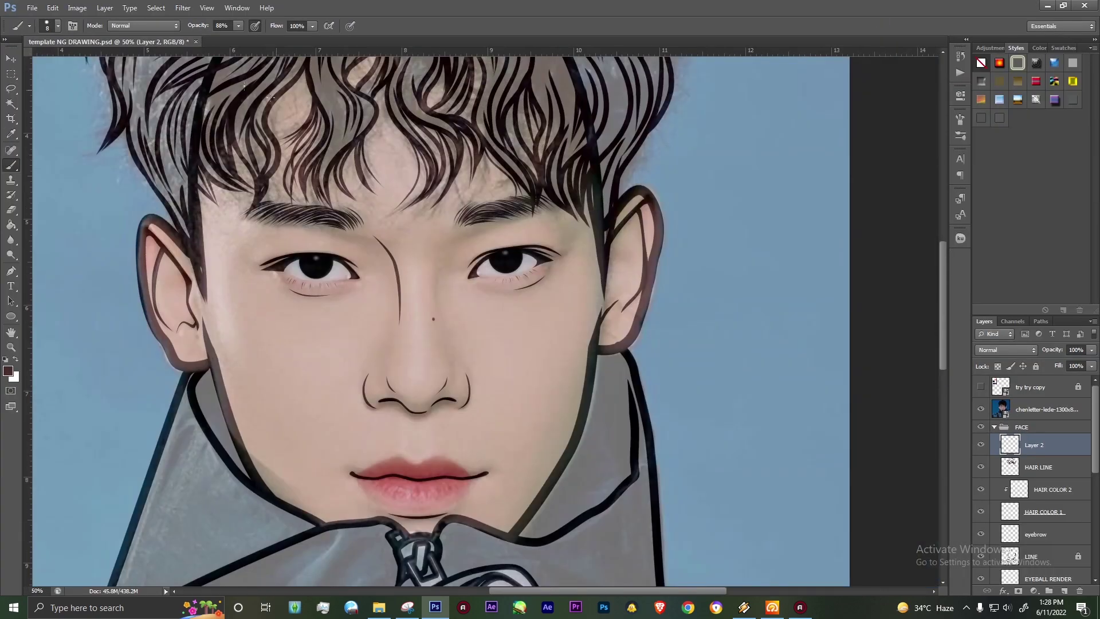
click(980, 410)
click(183, 8)
key(Escape)
click(12, 59)
key(h)
key(ctrl+minus)
key(ctrl+minus)
key(ctrl+minus)
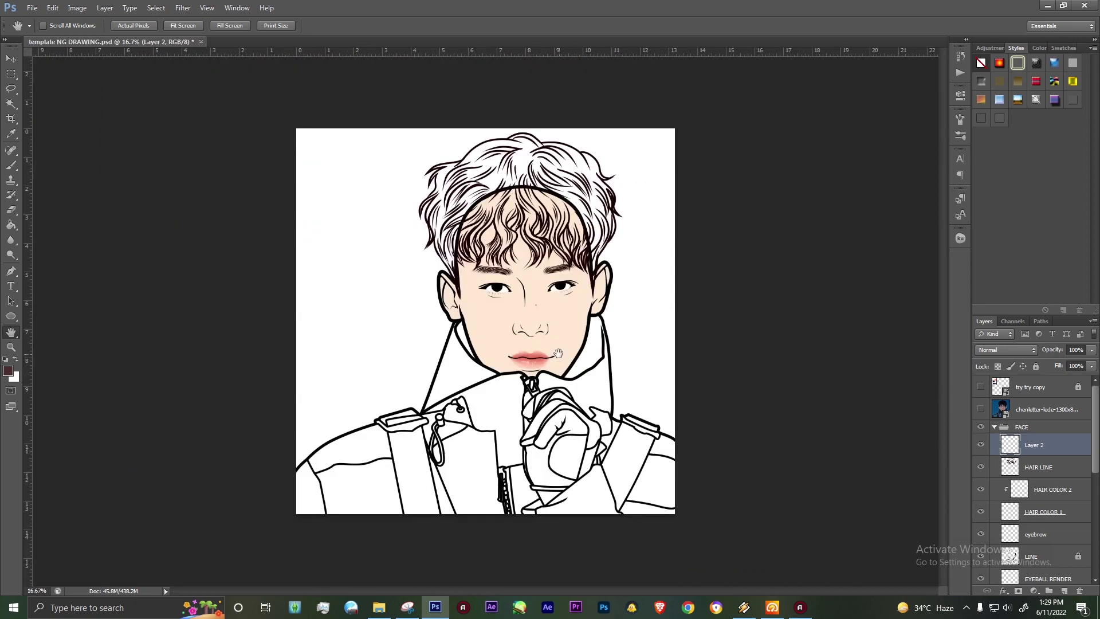
click(980, 409)
Step: Select the Custom Shape tool with the star shape and zoom to 100% on the eyes
right_click(11, 315)
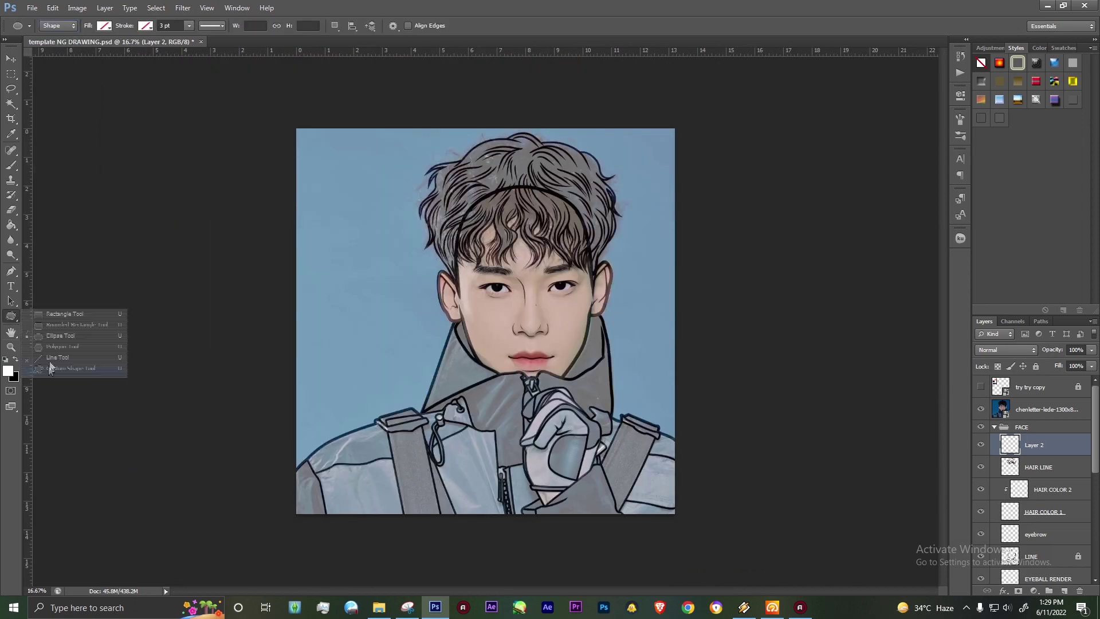
click(57, 372)
click(436, 25)
scroll(427, 155, down, 5)
scroll(427, 155, down, 3)
click(572, 12)
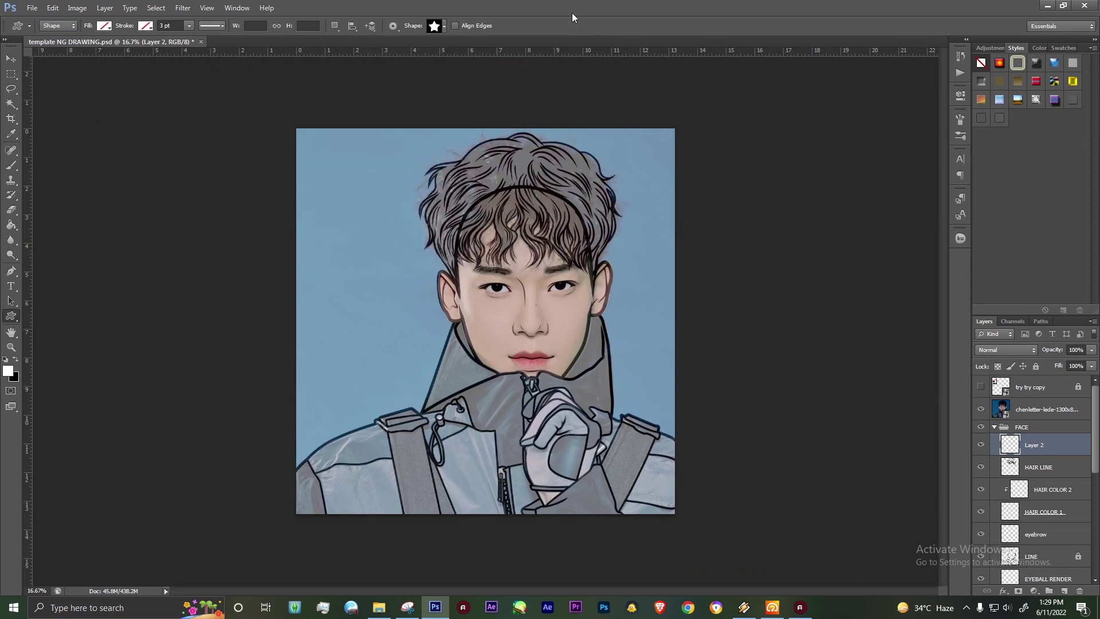
key(ctrl+1)
Step: Draw a white star on the left pupil, place a copy on the right pupil, and hide the photo
click(1037, 556)
drag(406, 271, 421, 286)
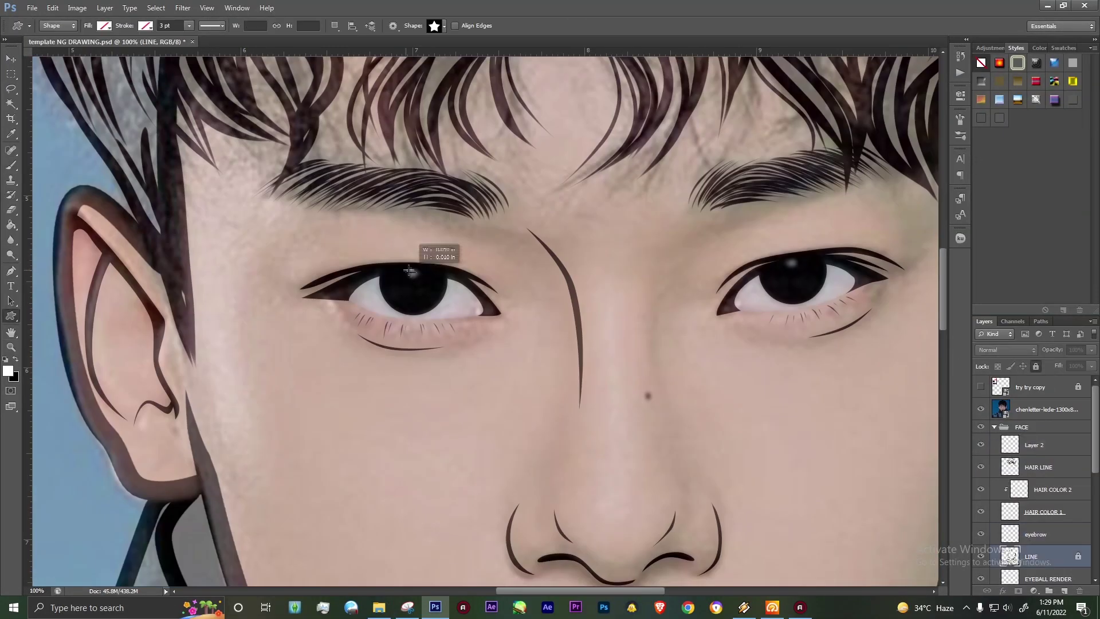
click(103, 25)
click(54, 86)
key(v)
drag(414, 277, 794, 277)
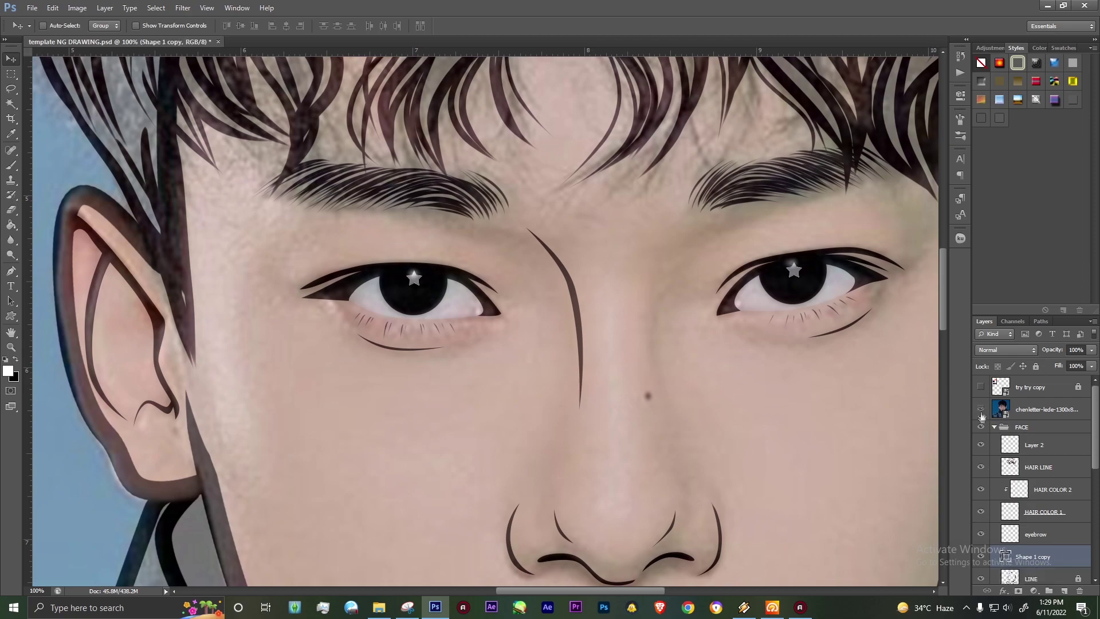
click(981, 409)
key(ctrl+minus)
key(ctrl+minus)
key(ctrl+minus)
click(1032, 467)
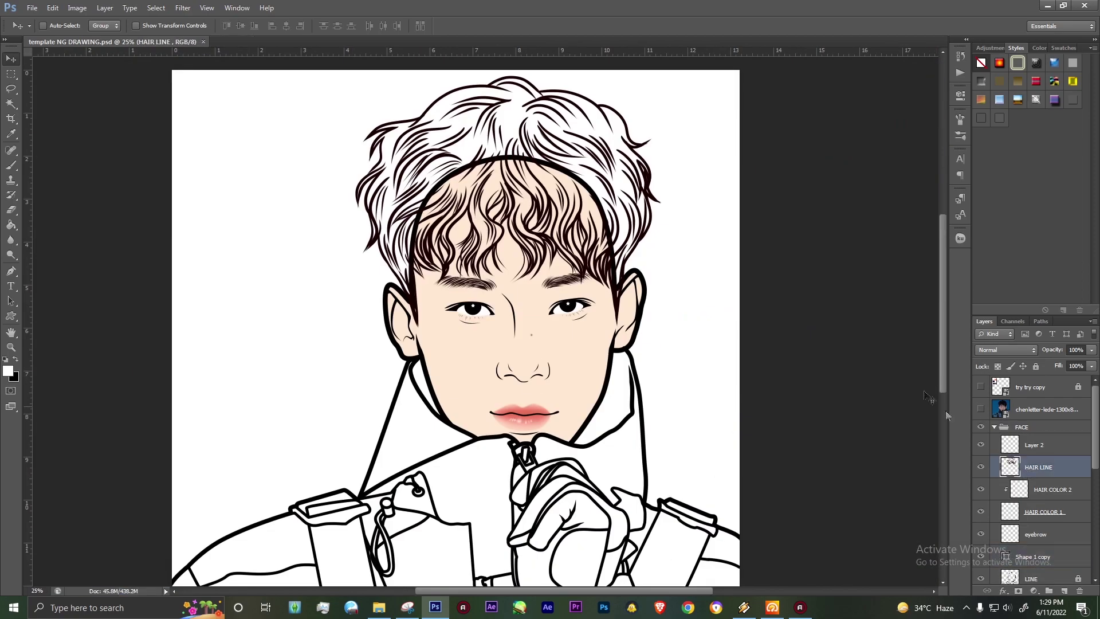
Step: Add a purple Color Overlay, sampled from the palette, to the HAIR LINE layer
click(981, 386)
key(i)
click(981, 387)
double_click(1054, 467)
click(810, 410)
click(850, 388)
click(905, 391)
Step: Copy the HAIR LINE layer style and paste the purple overlay onto the LINE layer
right_click(1049, 466)
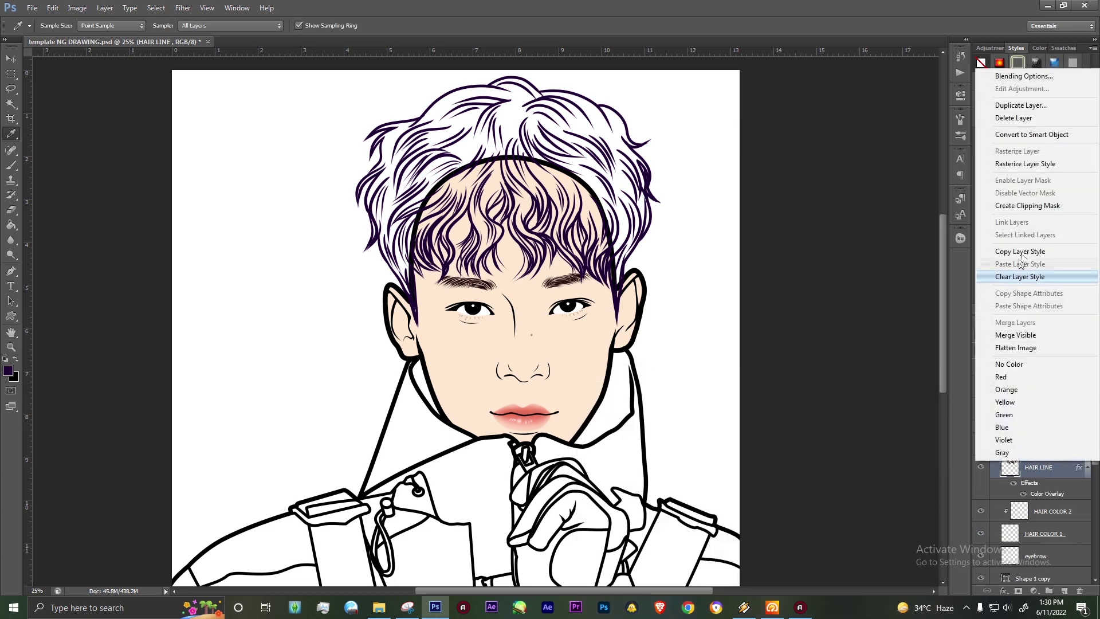
scroll(1023, 491, down, 2)
click(1043, 466)
right_click(1035, 537)
right_click(1038, 372)
click(1032, 314)
scroll(1036, 436, down, 3)
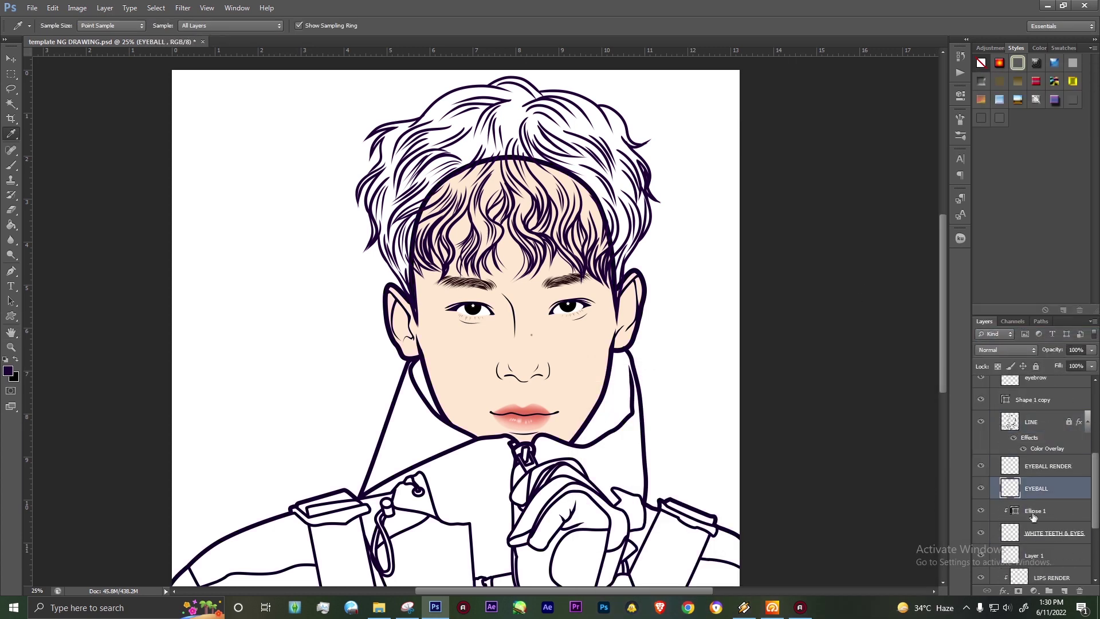
Step: Set a new foreground colour on Ellipse 1 and delete the EYEBALL layer
click(1034, 511)
click(8, 370)
key(Return)
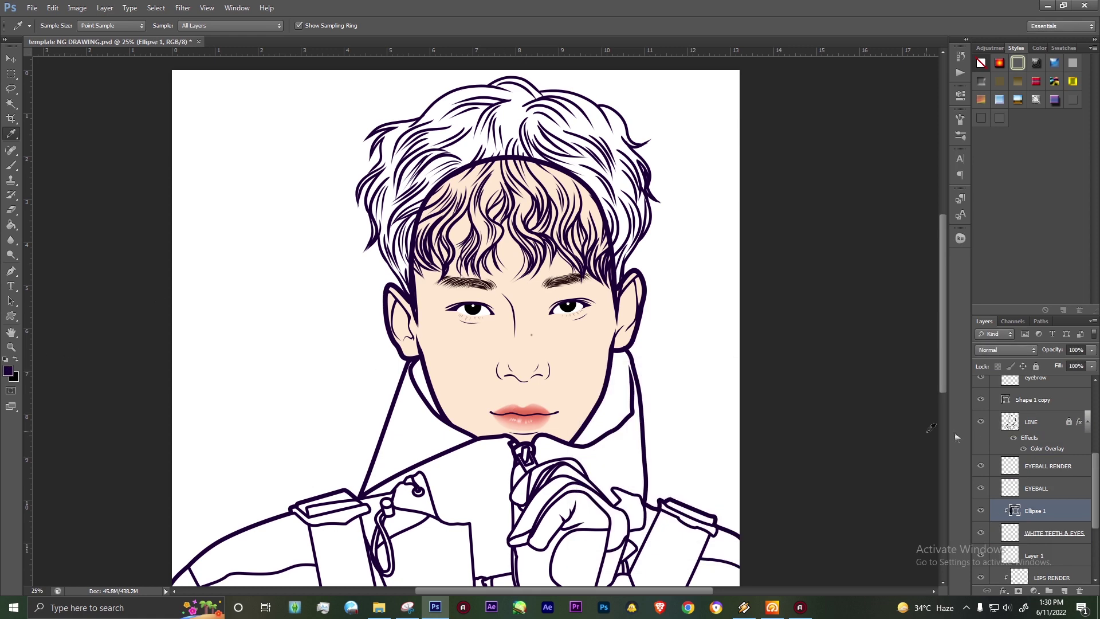
click(1000, 491)
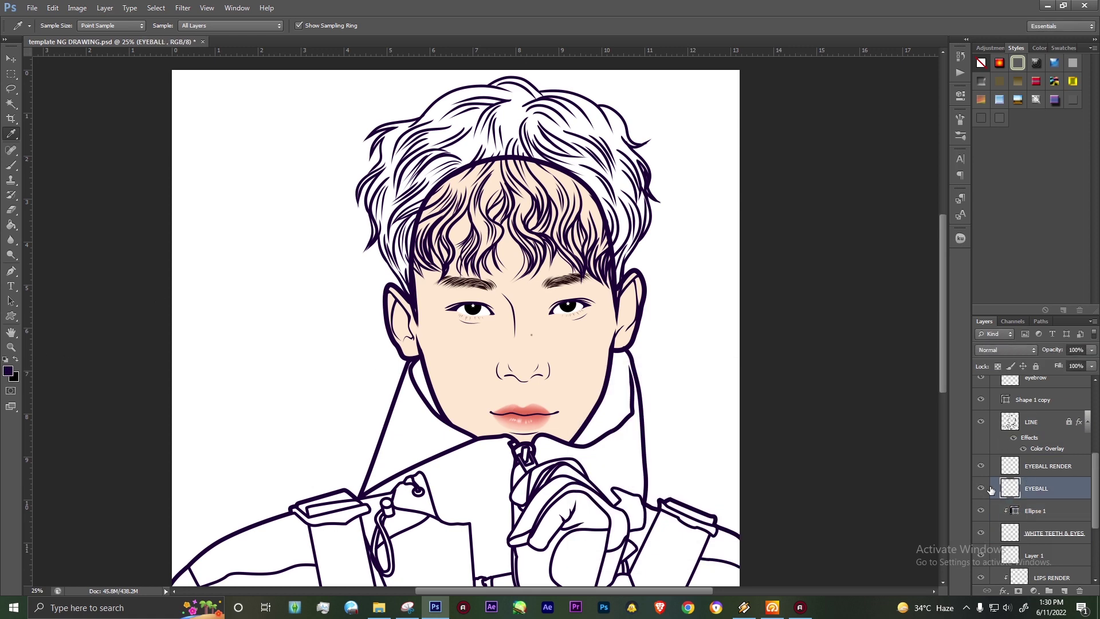
key(Delete)
Step: Paste the purple overlay style onto the eyebrow and Ellipse 1 layers
click(984, 466)
key(Delete)
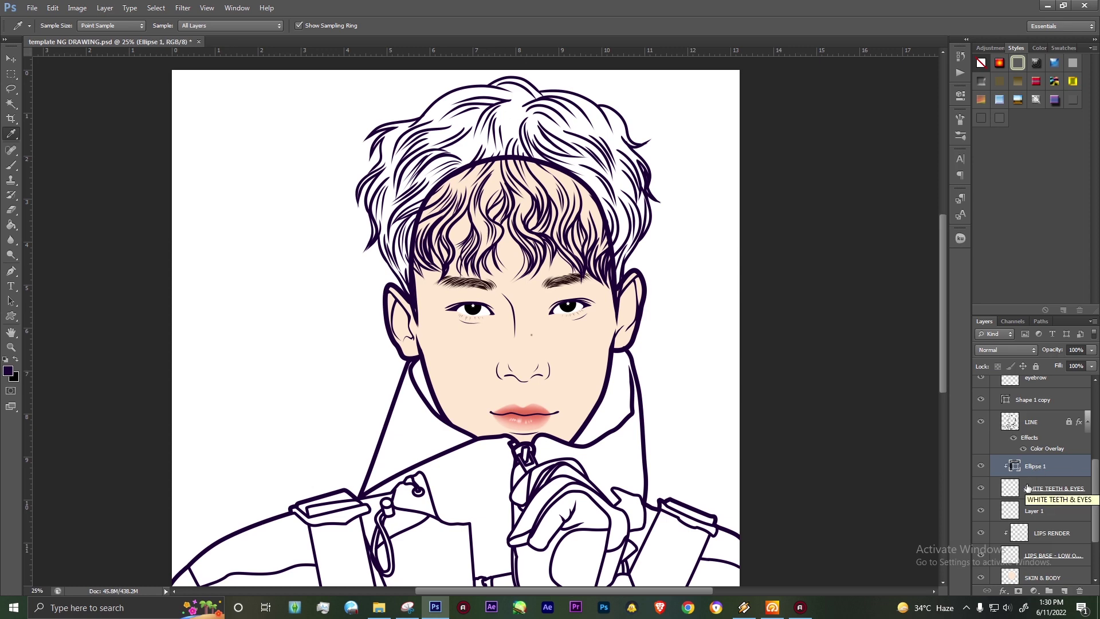
click(1019, 403)
scroll(1021, 403, up, 2)
right_click(1031, 454)
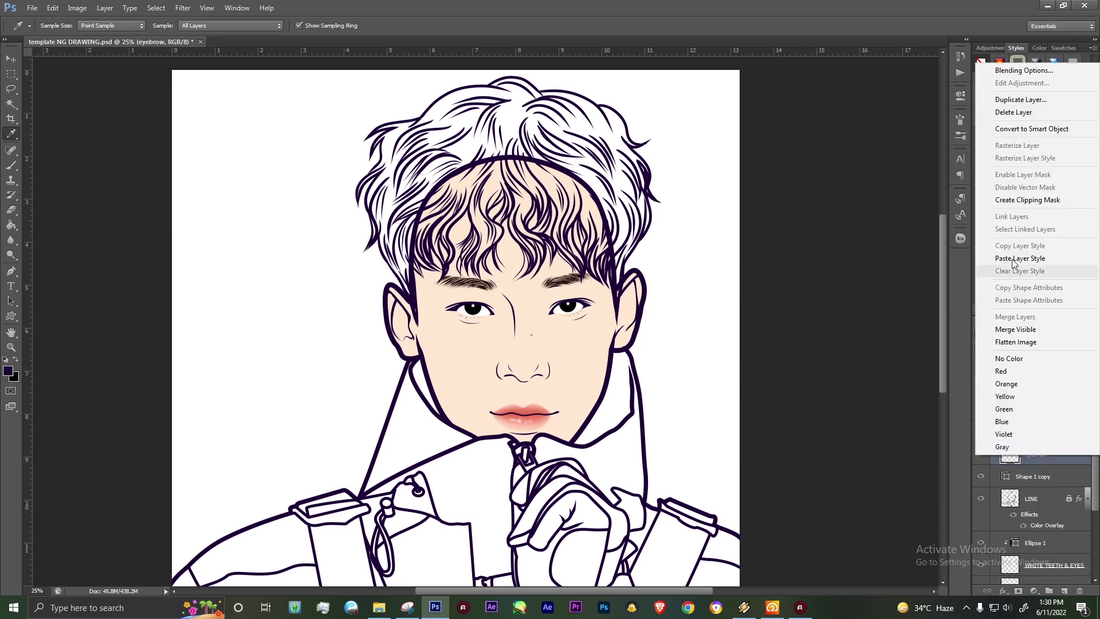
click(1026, 319)
scroll(1025, 435, down, 2)
Step: Change Ellipse 1's fill colour to dark purple #1d0237
ctrl+click(1016, 498)
double_click(1016, 498)
click(514, 376)
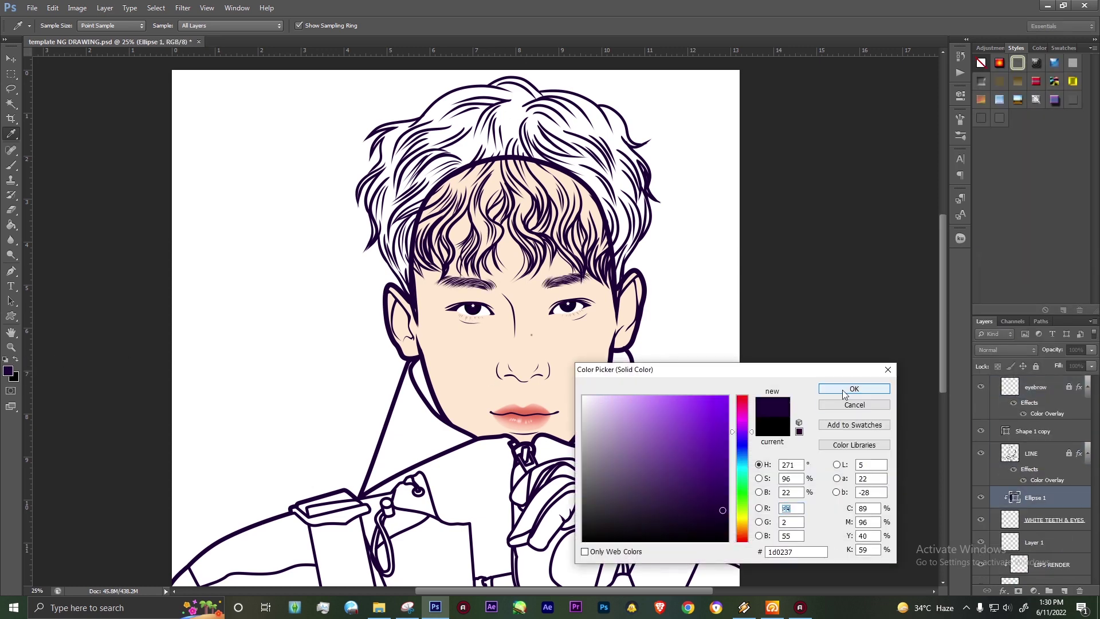
click(852, 385)
scroll(1091, 435, up, 3)
scroll(1091, 413, down, 1)
Step: Magic Wand select the area inside the hair outline on HAIR LINE, then sample a palette colour
click(1043, 437)
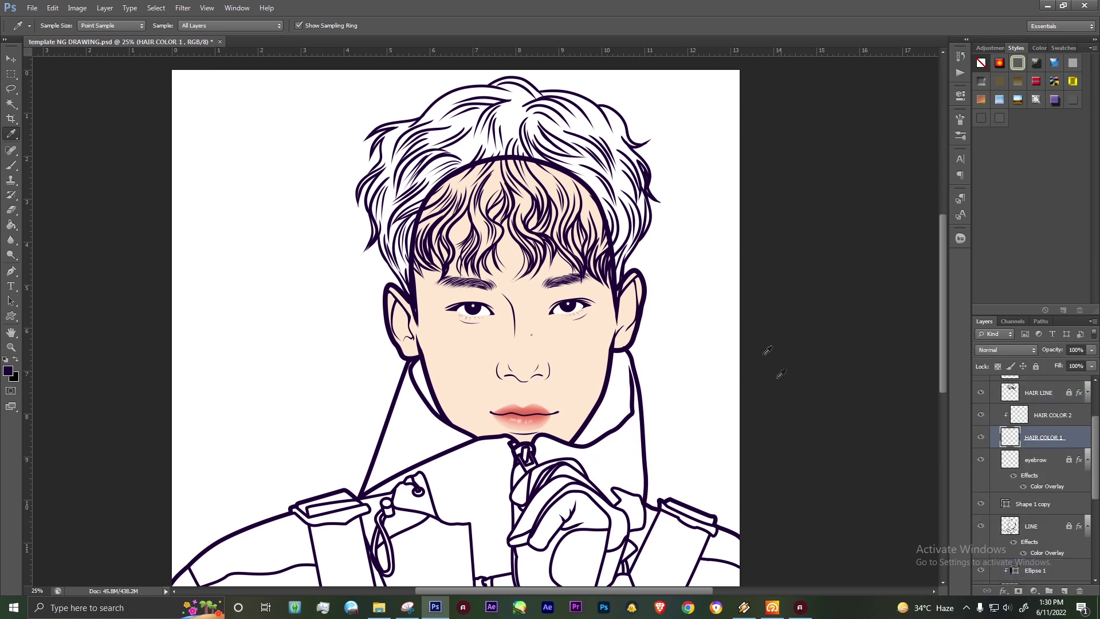
key(w)
click(1035, 395)
click(683, 321)
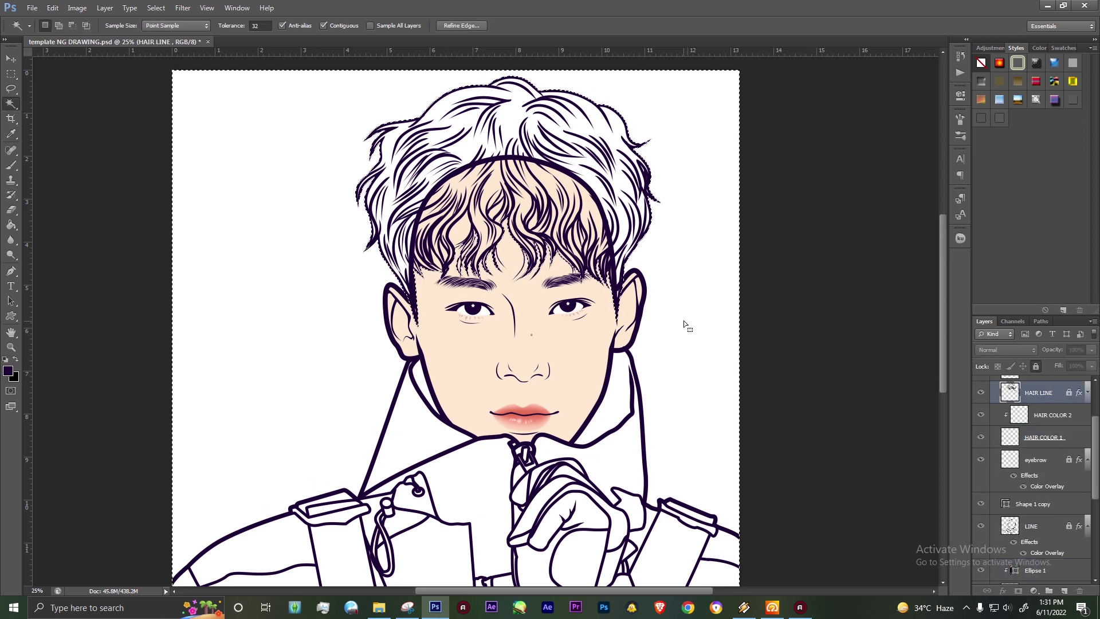
scroll(1061, 451, up, 3)
click(981, 386)
key(g)
alt+click(226, 257)
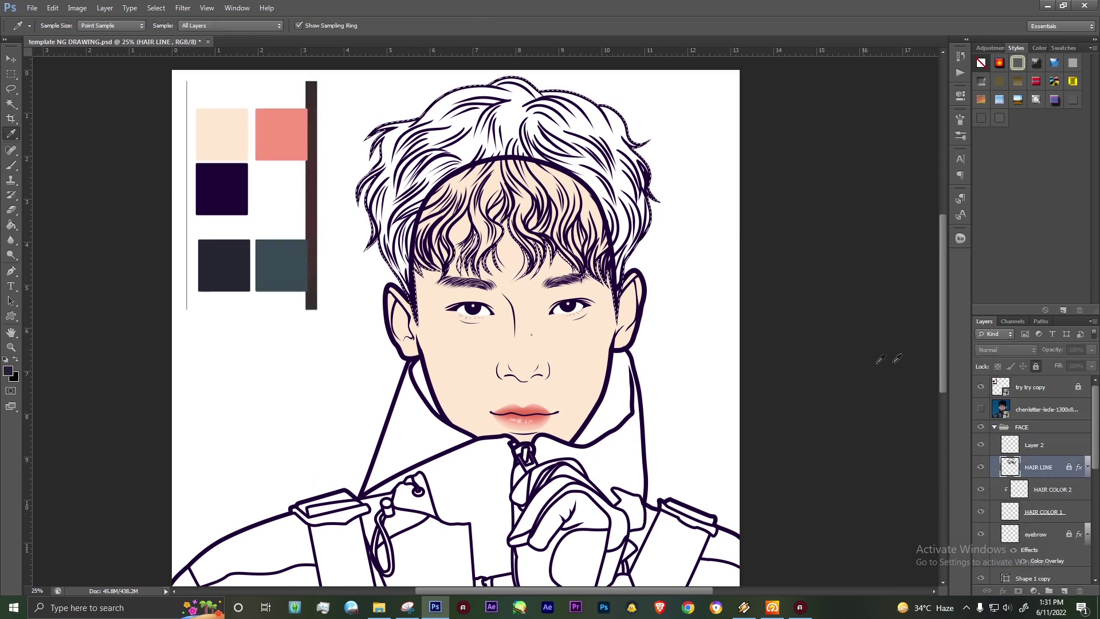
Step: Fill the hair selection with the sampled near-black colour and deselect
click(981, 387)
click(1043, 512)
click(550, 196)
key(ctrl+d)
Step: Set the reference photo layer to 46% opacity, then select HAIR COLOR 1
click(981, 408)
click(981, 409)
click(1047, 409)
click(1092, 350)
drag(1047, 361, 1063, 362)
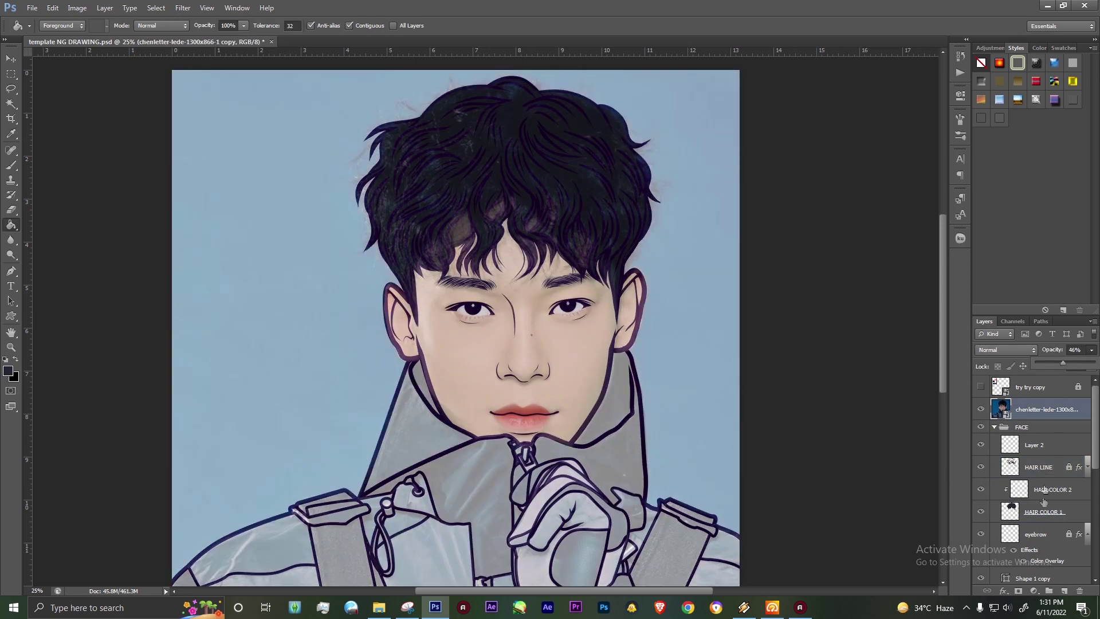
click(1044, 510)
Step: Trace a Pen path around the first fringe gap and delete the hair inside
key(ctrl+1)
key(h)
scroll(404, 261, up, 5)
key(p)
click(439, 234)
click(359, 326)
click(374, 383)
click(453, 302)
drag(427, 372, 421, 388)
click(123, 25)
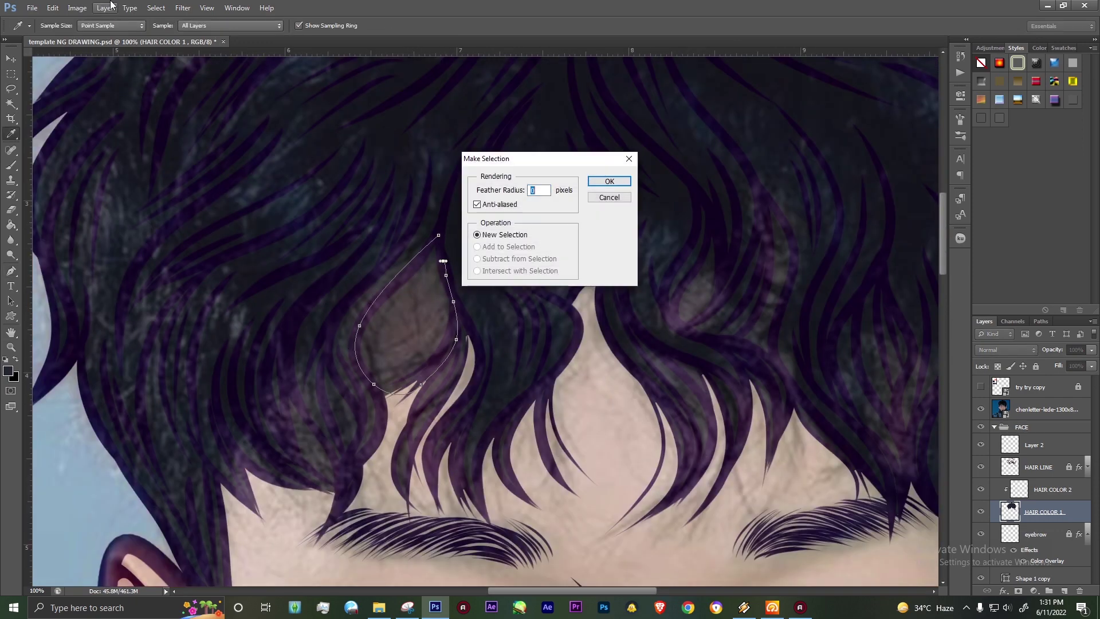
key(Return)
key(Delete)
key(ctrl+d)
Step: Refine the cut fringe gap edges with the Eraser and Brush
key(b)
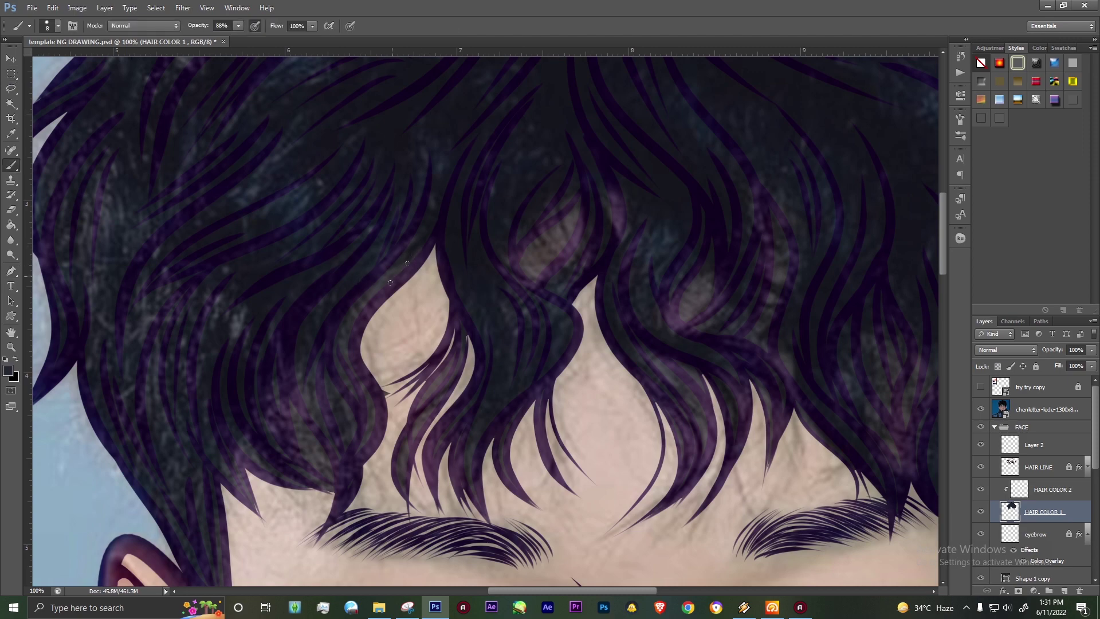
drag(460, 335, 386, 298)
key(e)
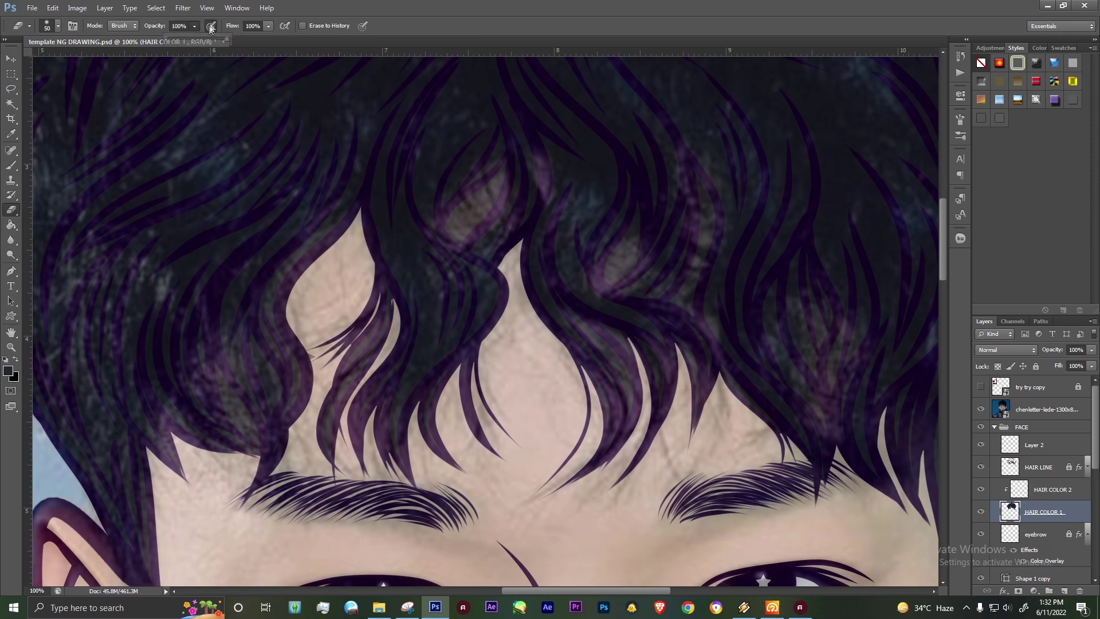
right_click(324, 338)
key(Escape)
key(b)
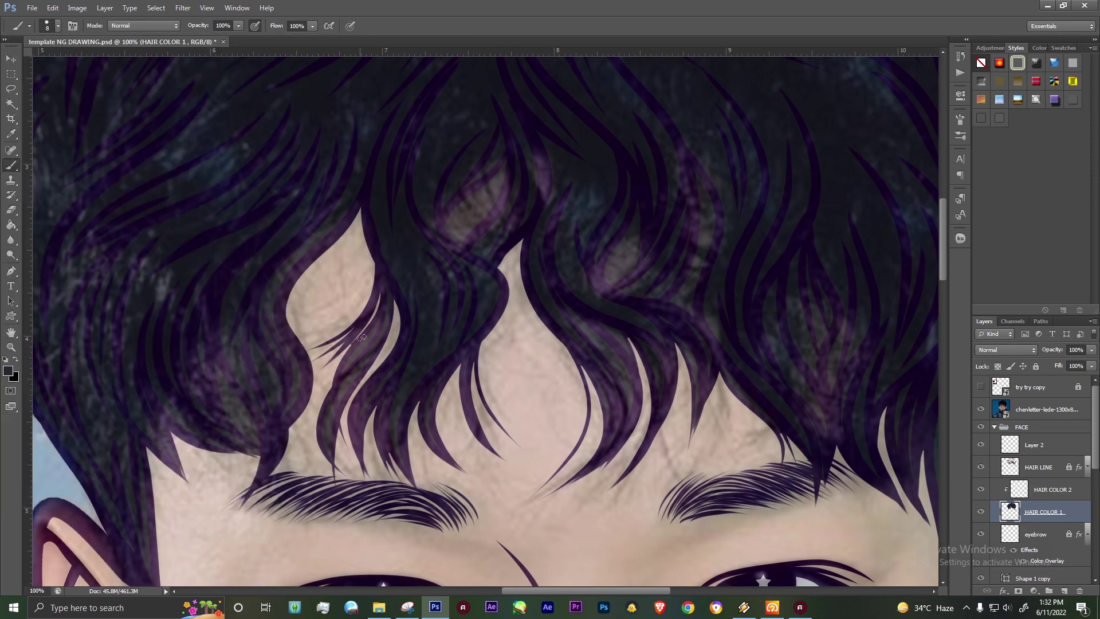
key(e)
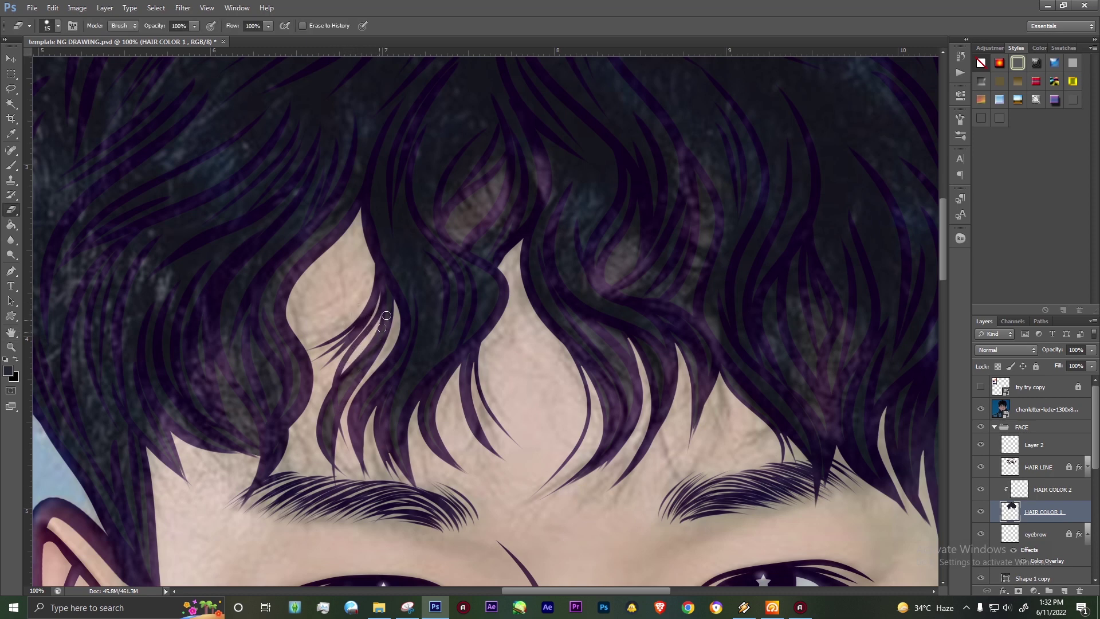
key(b)
key(e)
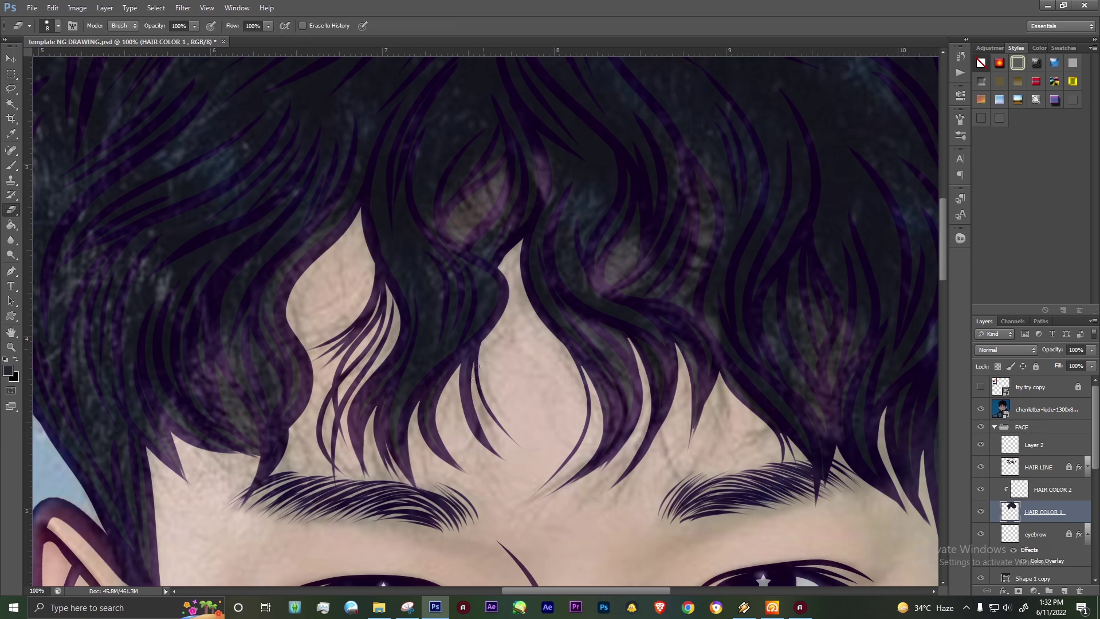
drag(480, 354, 374, 371)
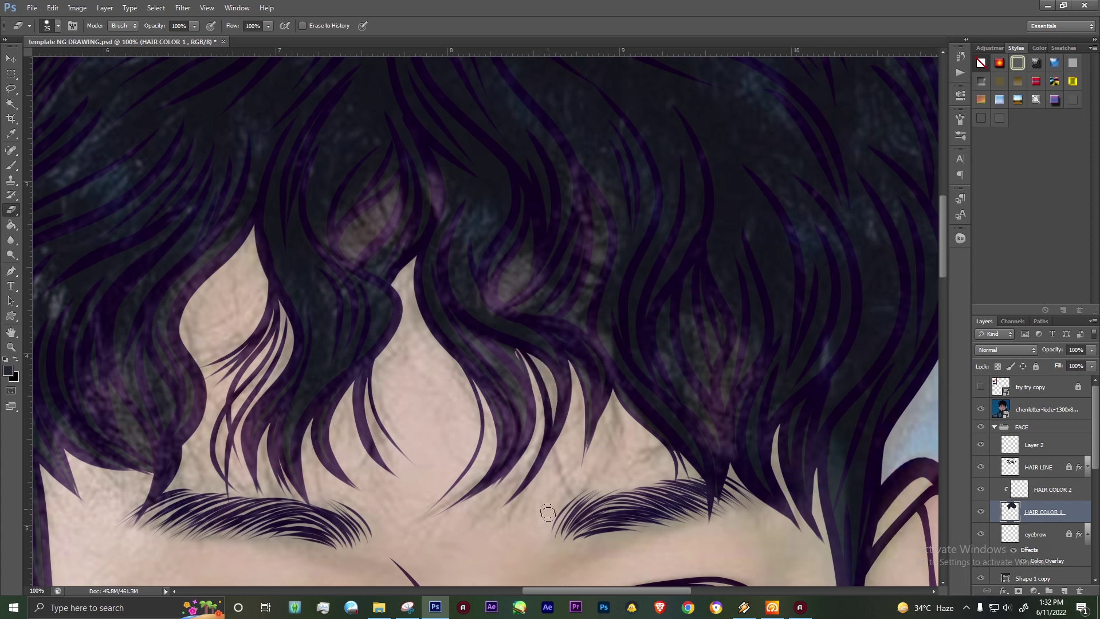
key(ctrl+z)
key(ctrl+plus)
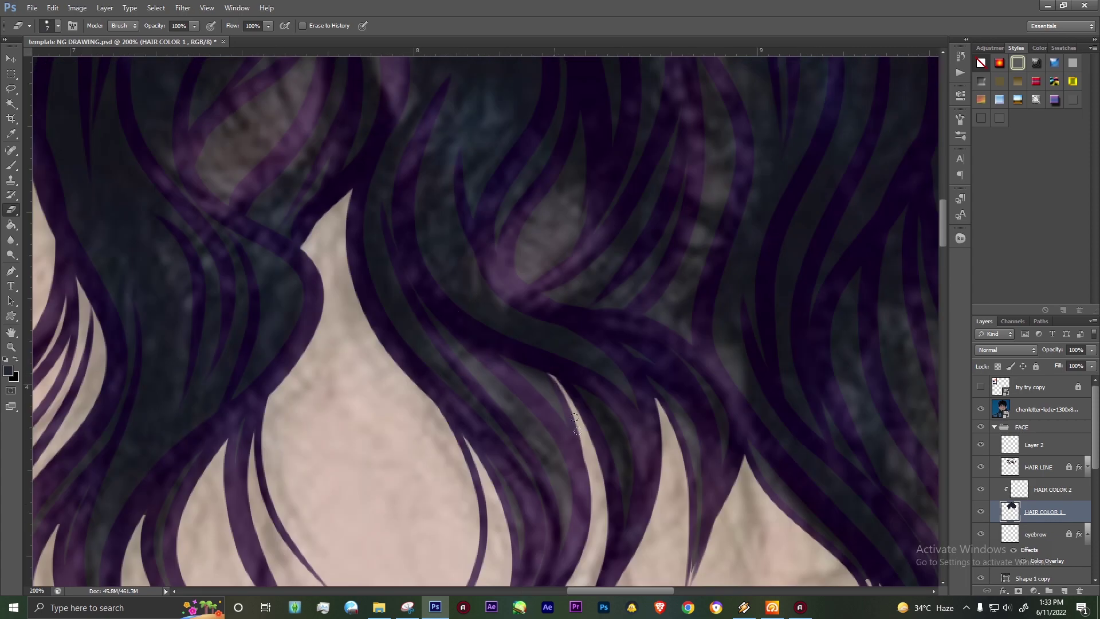
Step: Cut a gap along a hair strand using a Pen path selection and Delete
key(p)
drag(297, 214, 442, 423)
click(466, 216)
click(446, 264)
click(359, 323)
click(334, 371)
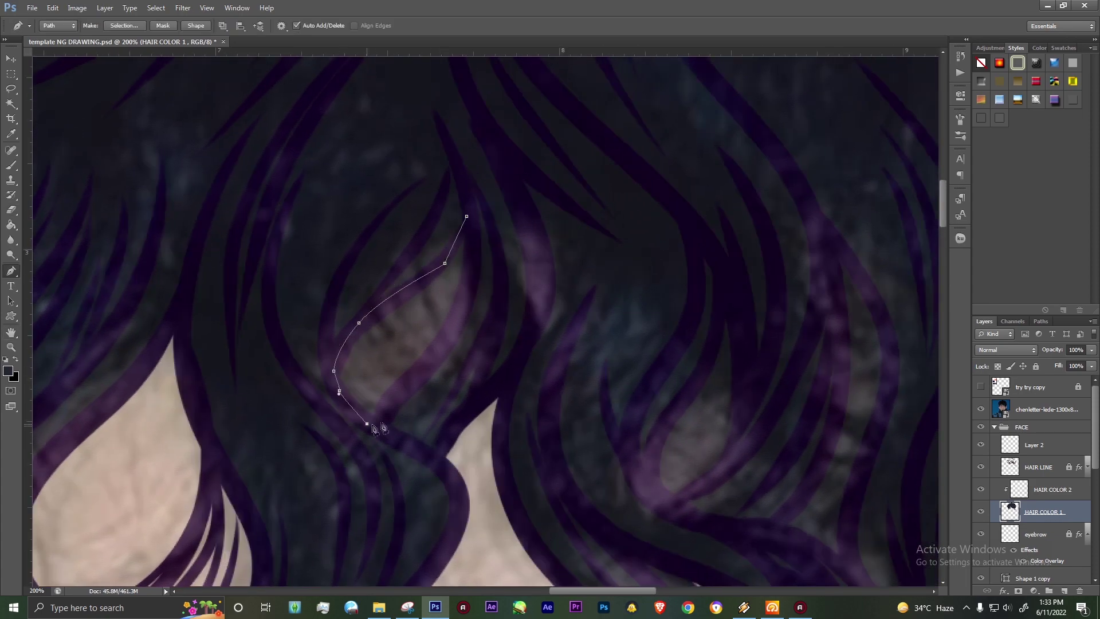
key(ctrl+Return)
key(Delete)
key(ctrl+d)
Step: Path around another skin gap in the fringe and clear the hair inside
drag(707, 329, 417, 262)
click(437, 241)
click(376, 434)
click(450, 349)
click(436, 240)
click(124, 25)
key(Return)
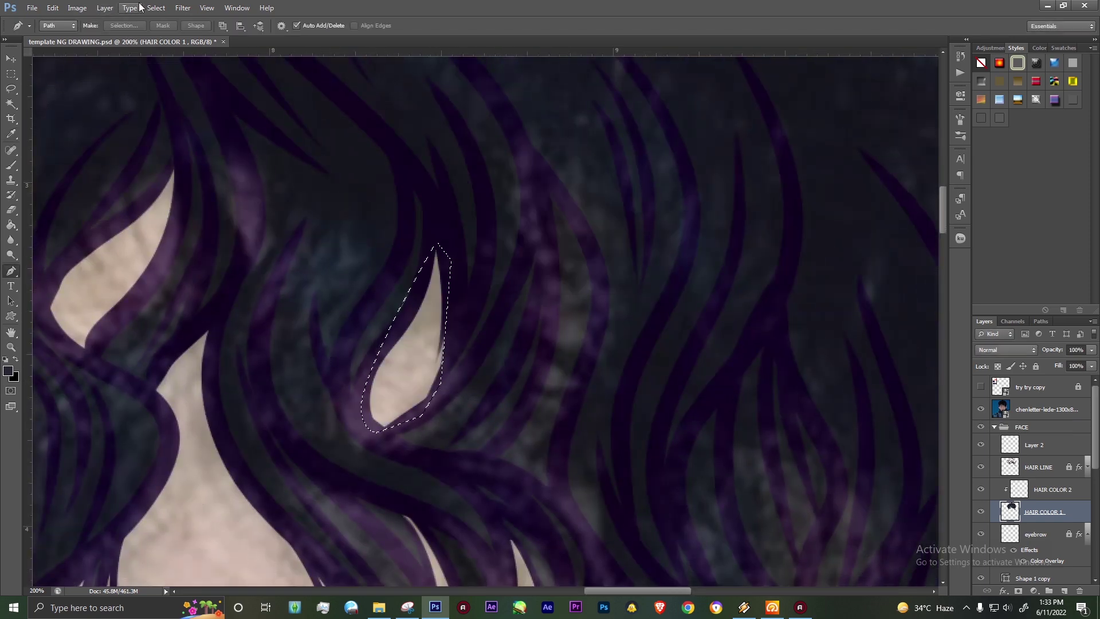
Step: Paint over one strand gap and erase a thin line along a strand edge
key(b)
scroll(435, 388, down, 5)
scroll(435, 388, right, 2)
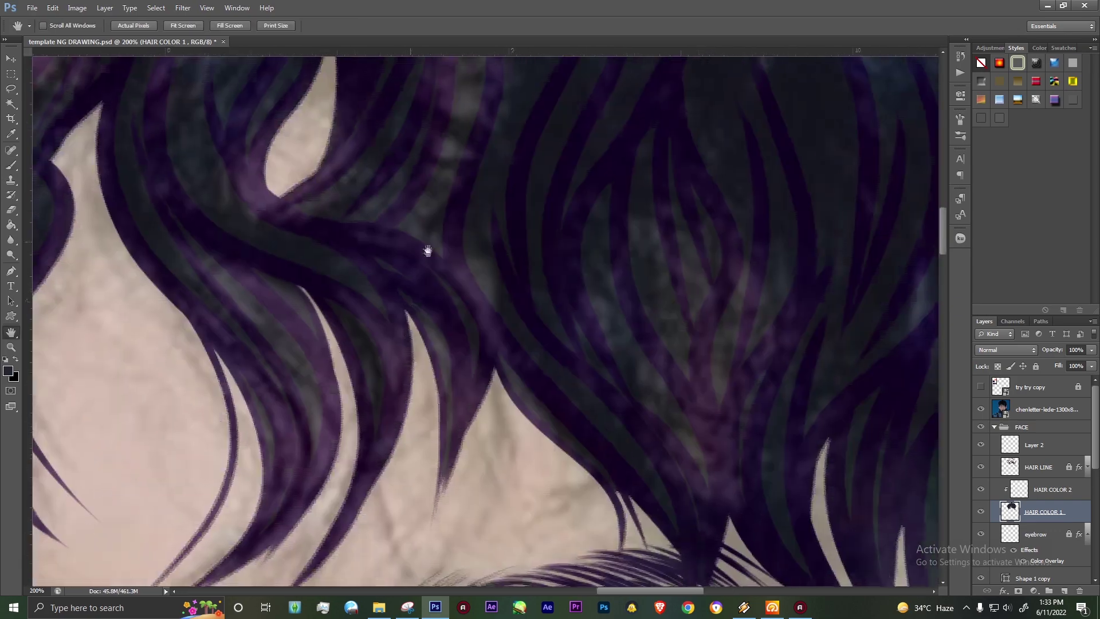
scroll(421, 289, down, 3)
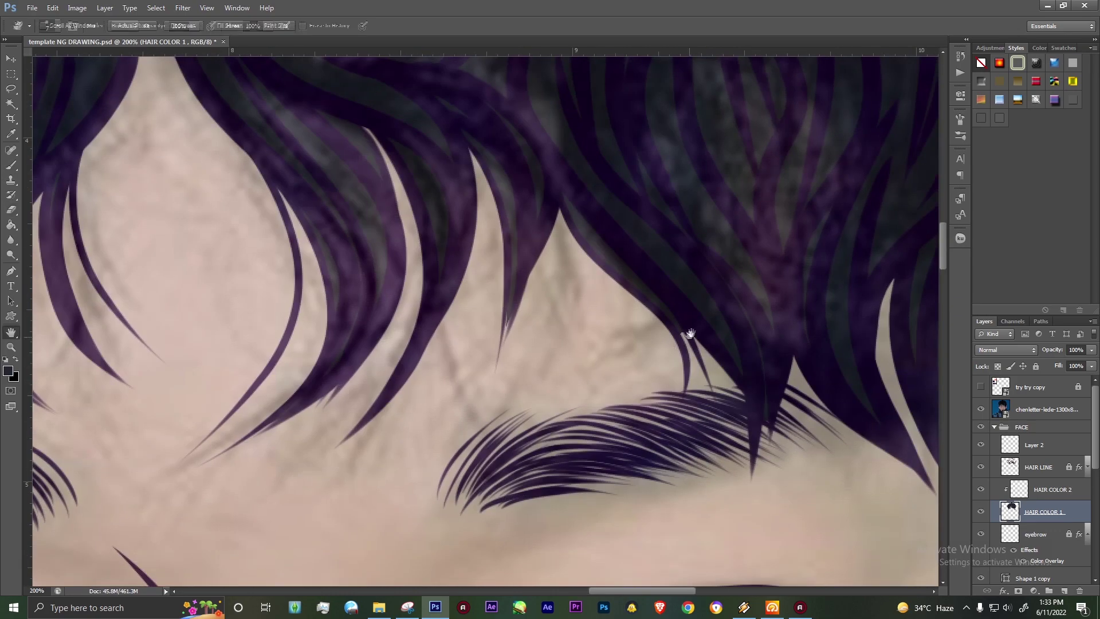
scroll(421, 290, right, 1)
drag(574, 388, 596, 429)
key(e)
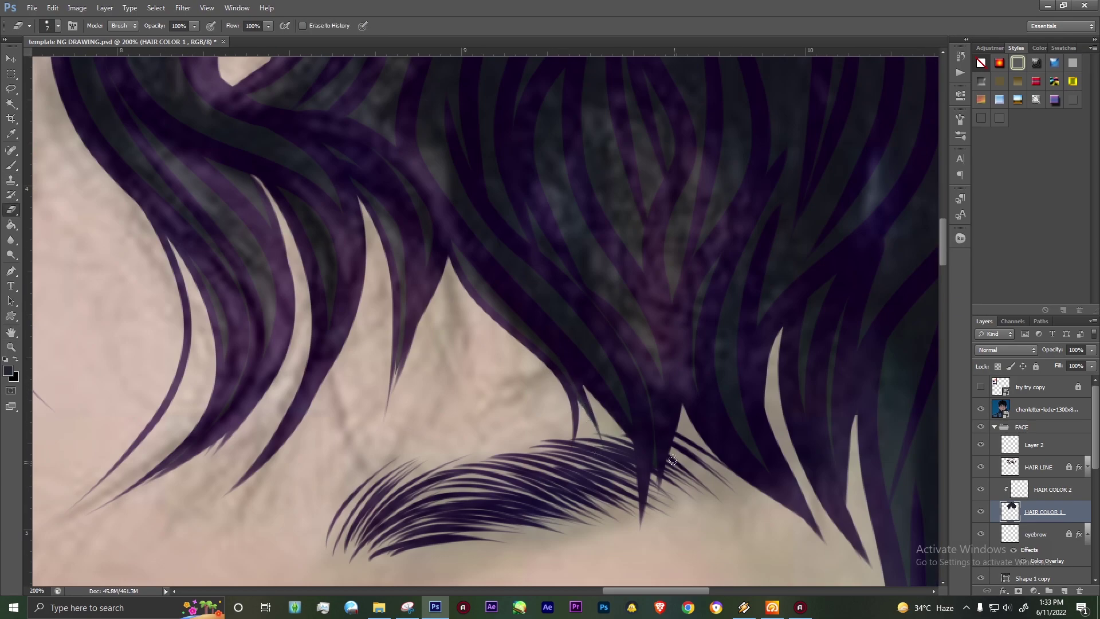
drag(626, 343, 654, 419)
Step: Pan across the filled hair to inspect the strand gaps, then hide the reference photo
scroll(633, 327, right, 5)
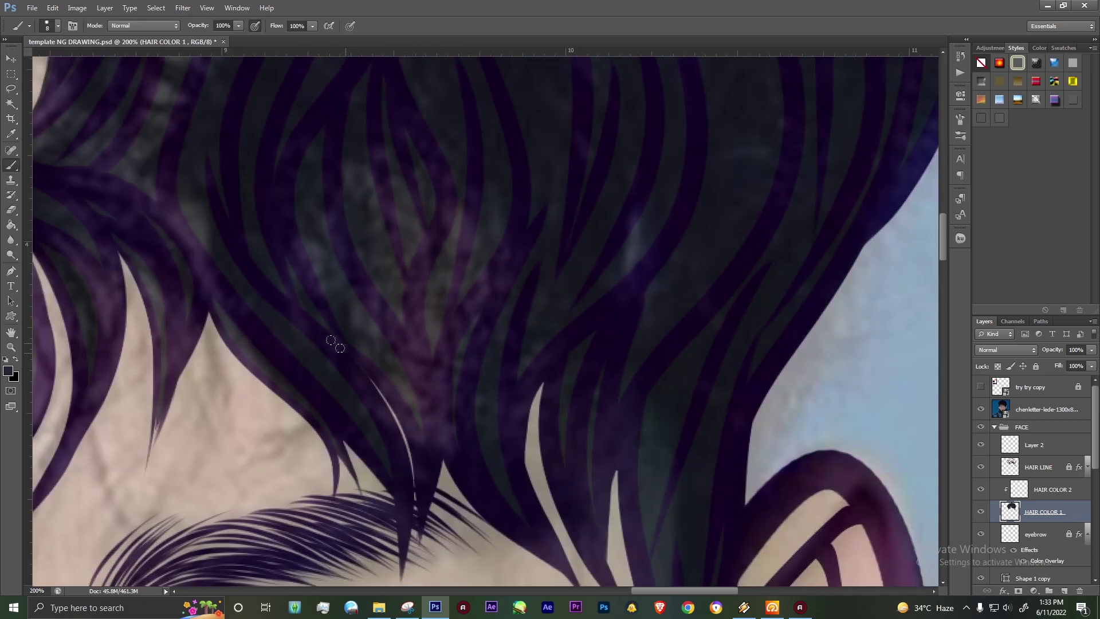
scroll(339, 344, down, 3)
scroll(521, 214, down, 3)
scroll(619, 172, left, 12)
scroll(619, 172, up, 3)
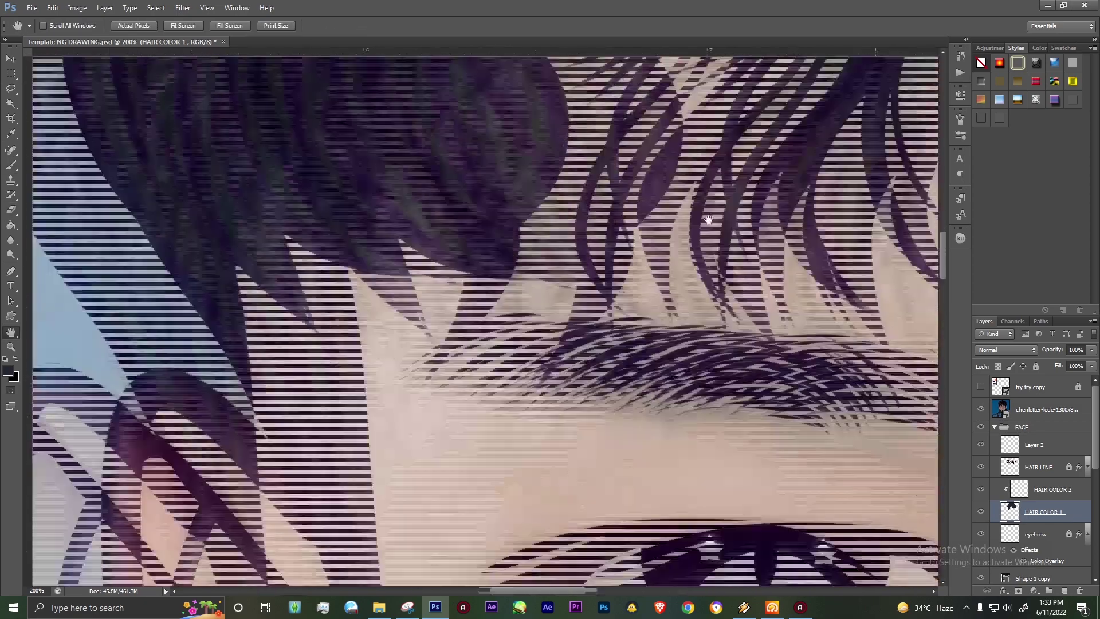
scroll(707, 221, left, 12)
key(b)
scroll(504, 350, up, 5)
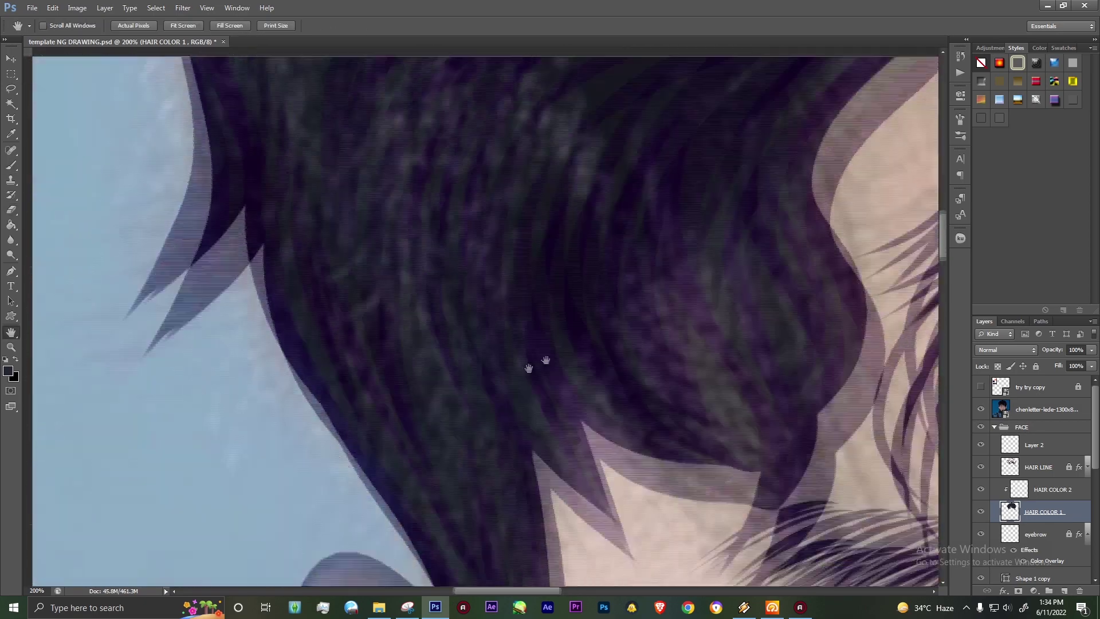
scroll(430, 264, left, 3)
scroll(349, 149, up, 5)
scroll(362, 114, up, 5)
key(h)
mouse_move(266, 364)
mouse_down()
mouse_move(343, 454)
mouse_move(413, 297)
mouse_move(392, 376)
mouse_up()
scroll(619, 167, down, 1)
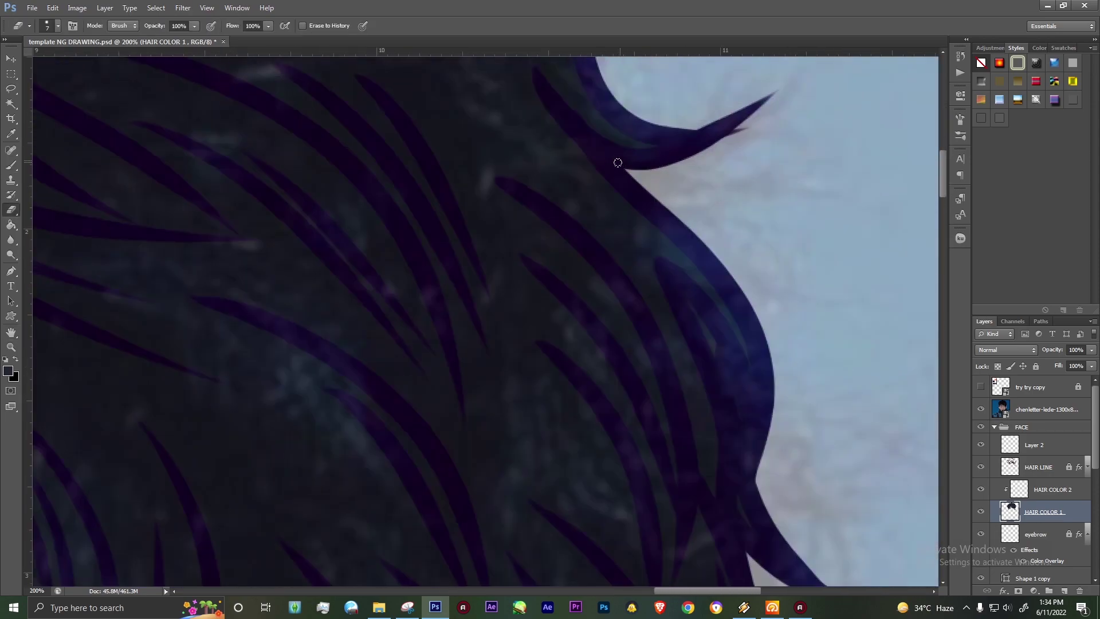
scroll(462, 320, down, 1)
scroll(448, 266, down, 2)
scroll(575, 241, down, 2)
click(981, 409)
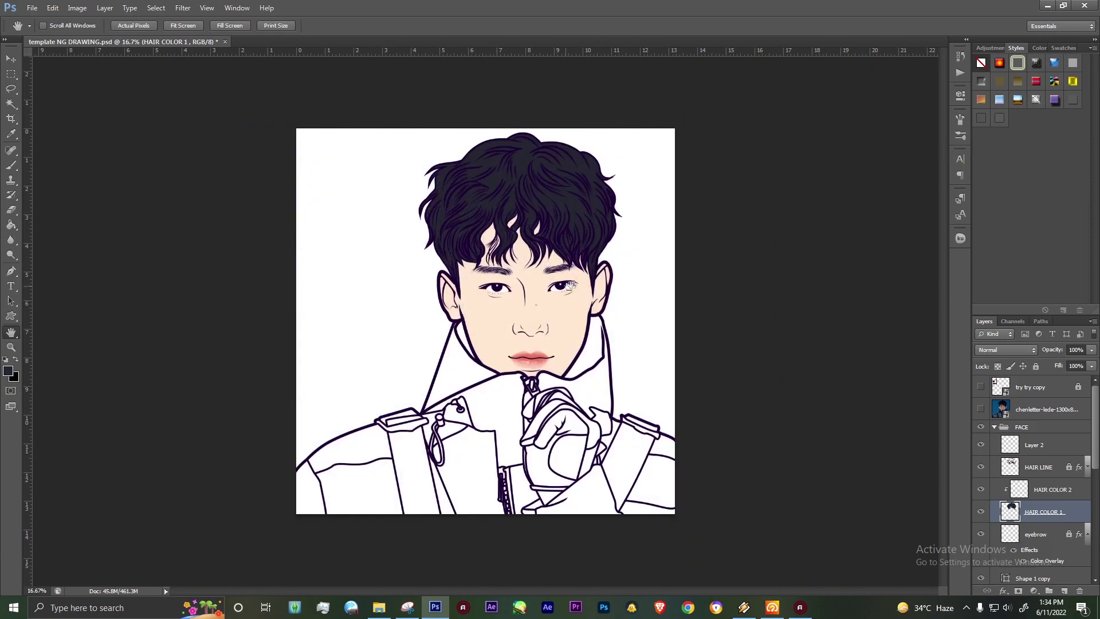
Step: Hide 'try try copy', show the reference photo, and pick the Brush on HAIR COLOR 2
click(981, 388)
click(981, 409)
click(1043, 490)
scroll(516, 200, up, 2)
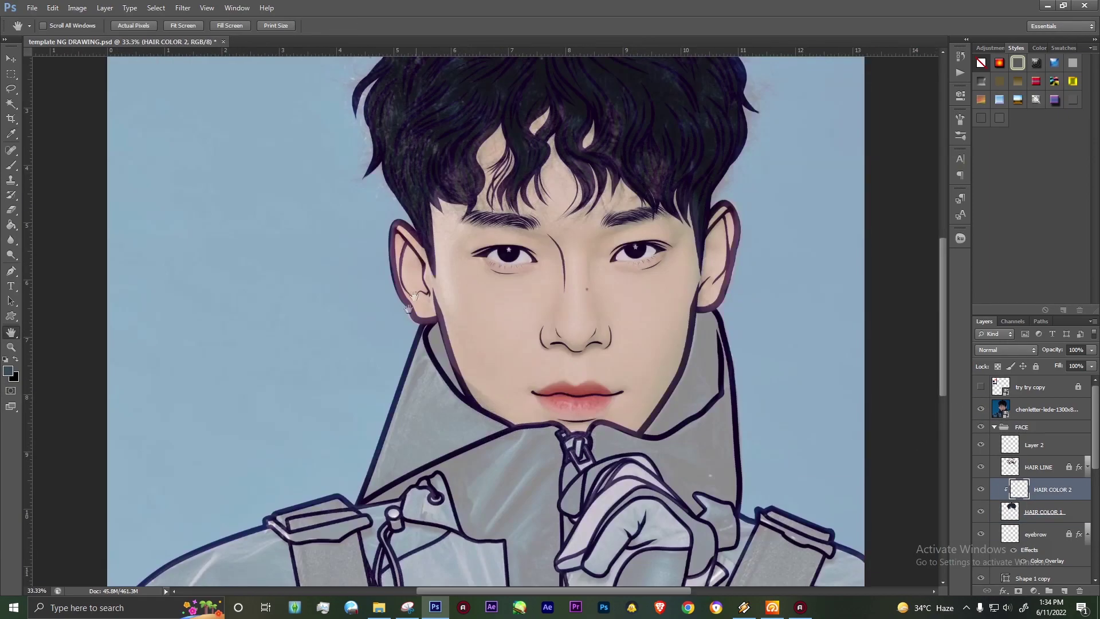
key(b)
click(58, 26)
click(279, 294)
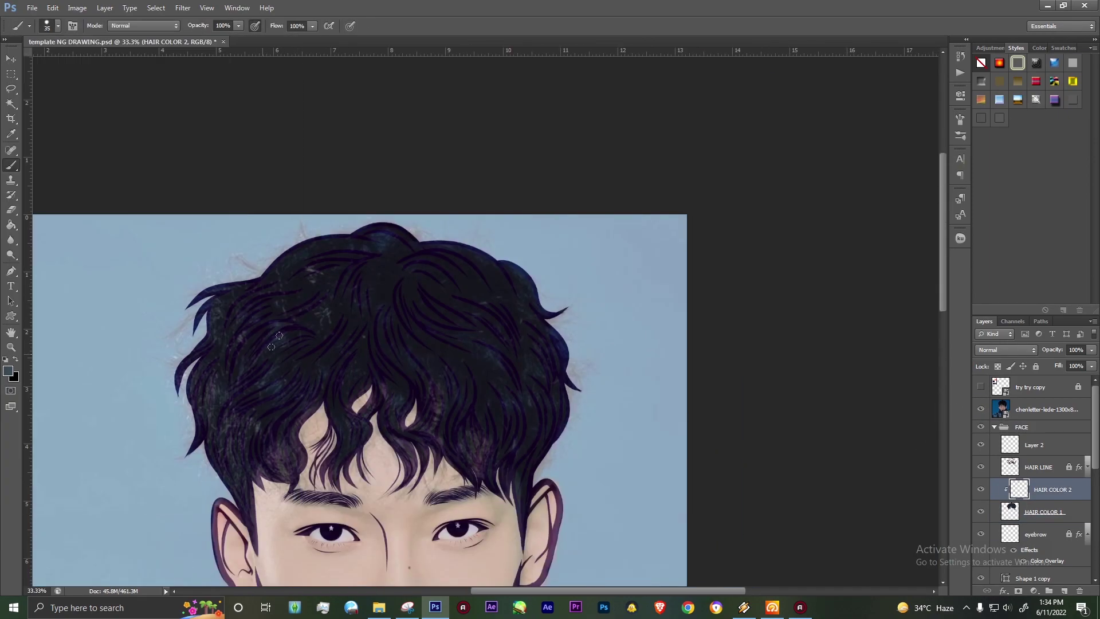
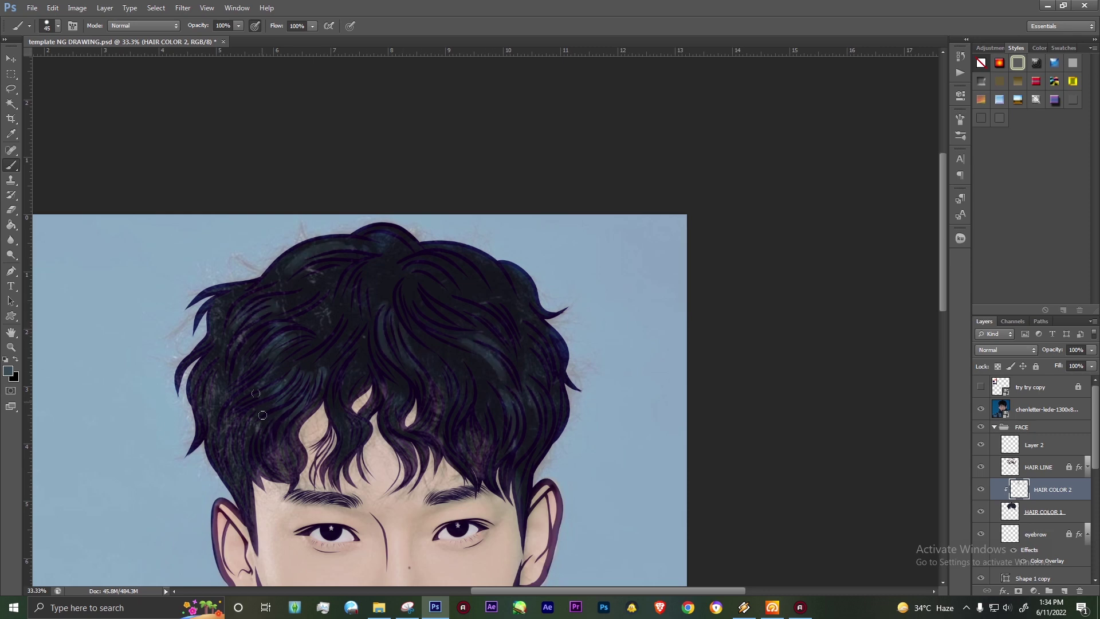
Step: Hide the reference photo and ready a 30%-opacity Eraser for the HAIR COLOR 2 highlights
click(981, 409)
key(e)
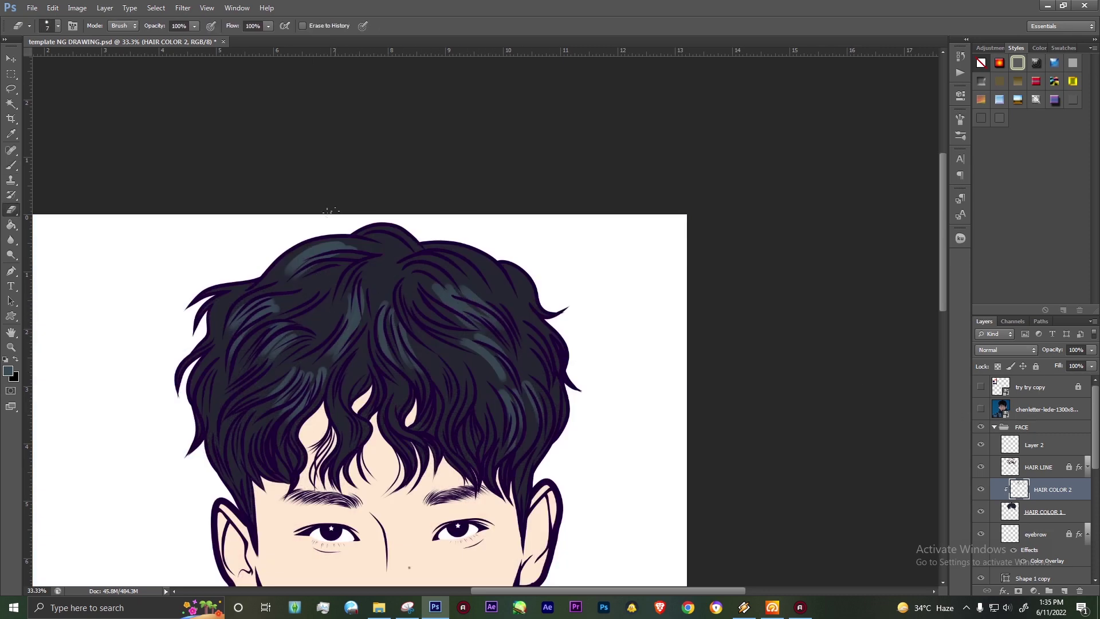
click(58, 26)
click(330, 86)
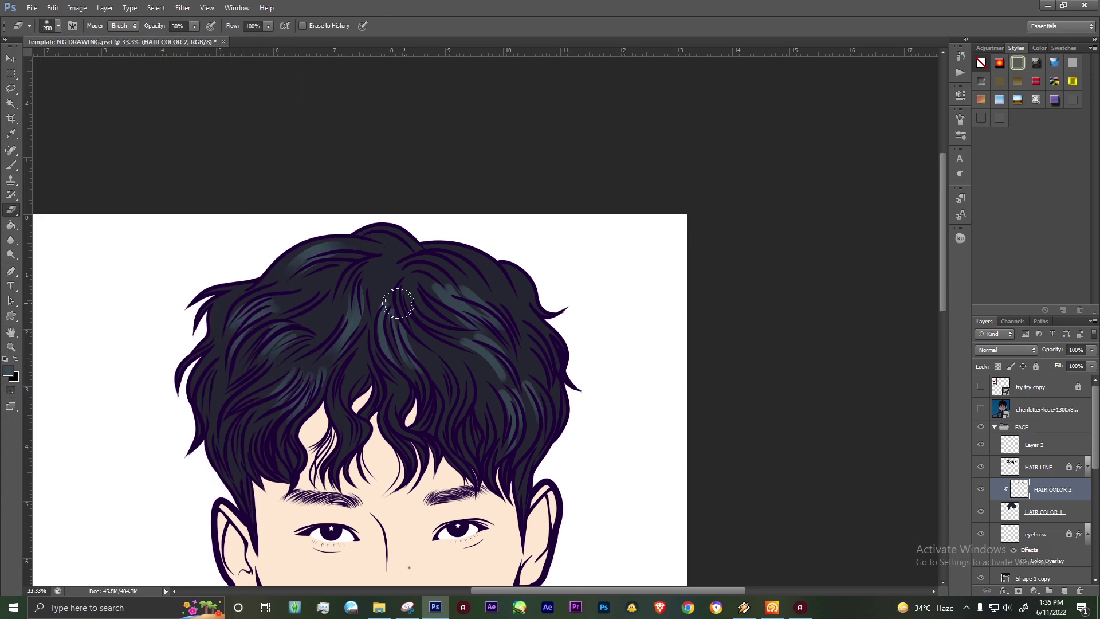
key(b)
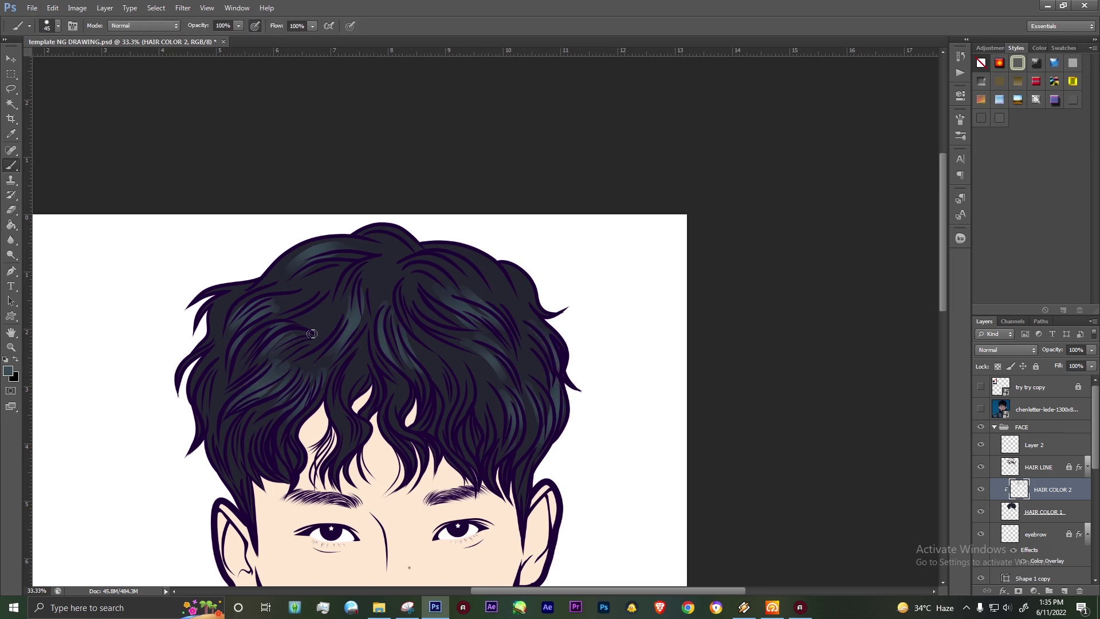
key(e)
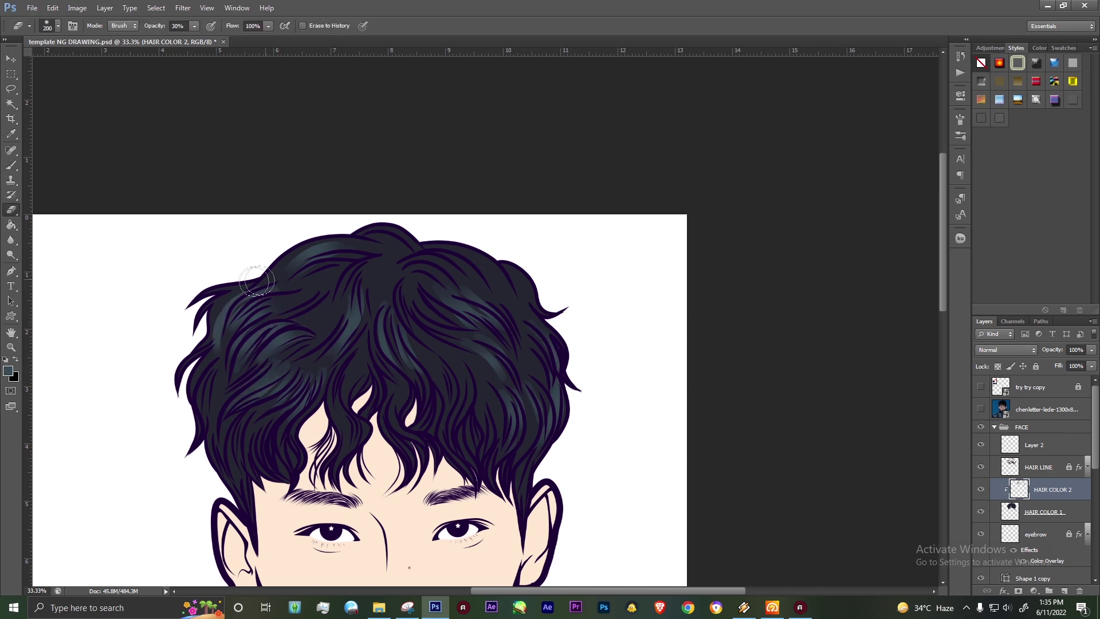
drag(329, 467, 342, 281)
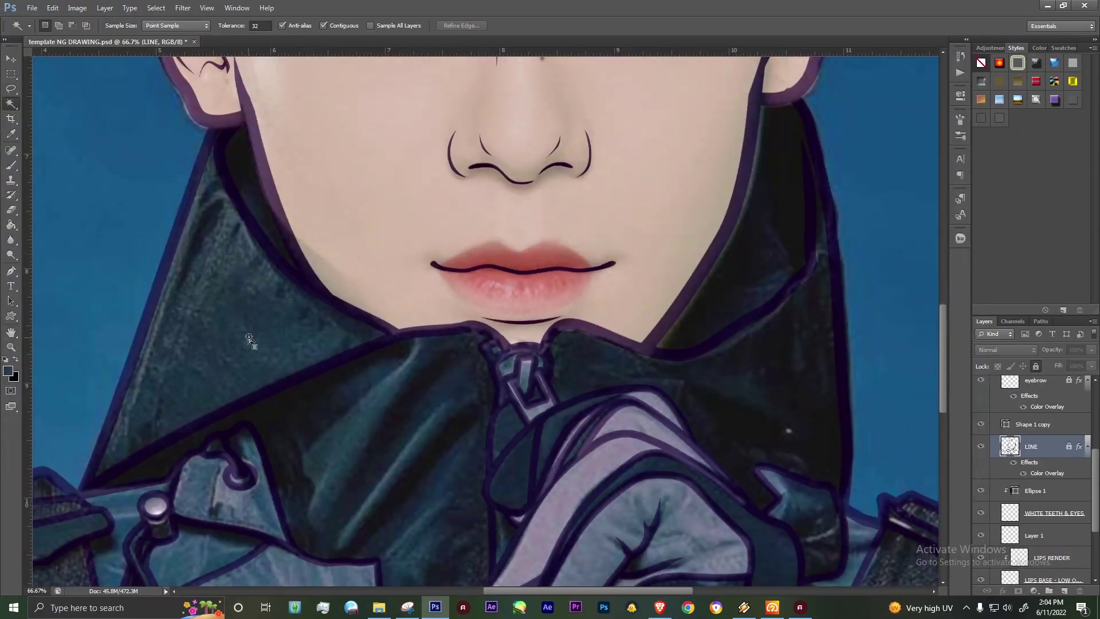
Step: Select the collar on LINE and fill it flat dark teal on SKIN & BODY
click(250, 340)
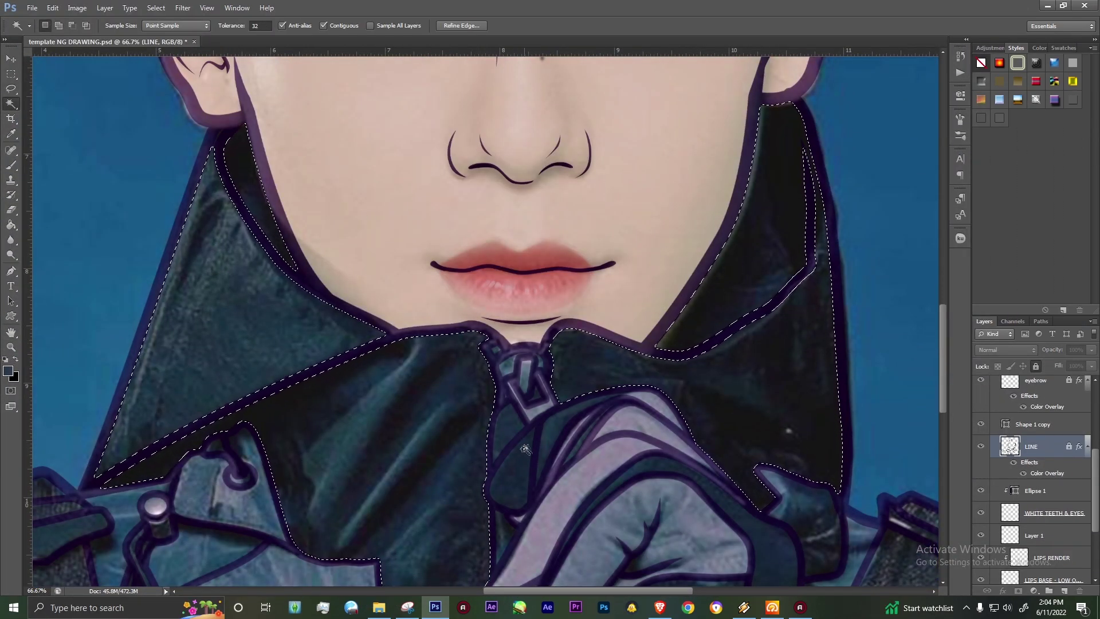
scroll(1032, 487, down, 3)
click(1043, 502)
key(g)
click(691, 344)
key(ctrl+d)
key(ctrl+minus)
key(ctrl+minus)
key(ctrl+minus)
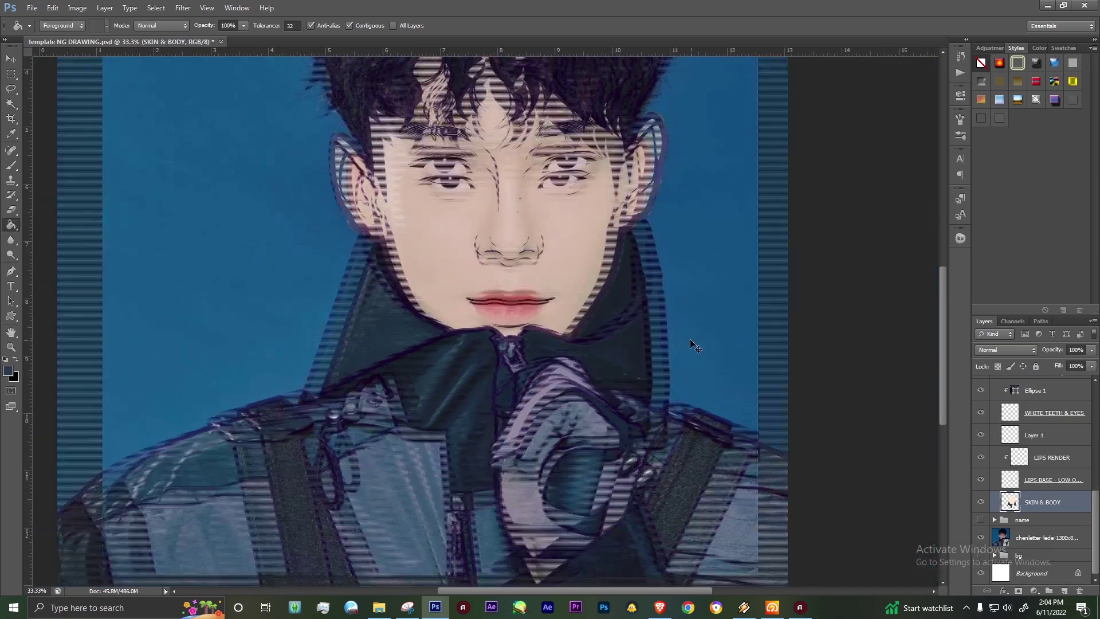
Step: Sample a dark jacket colour and fill the selected jacket areas flat dark, reference photo hidden
key(i)
click(189, 466)
scroll(1077, 477, up, 3)
click(1031, 441)
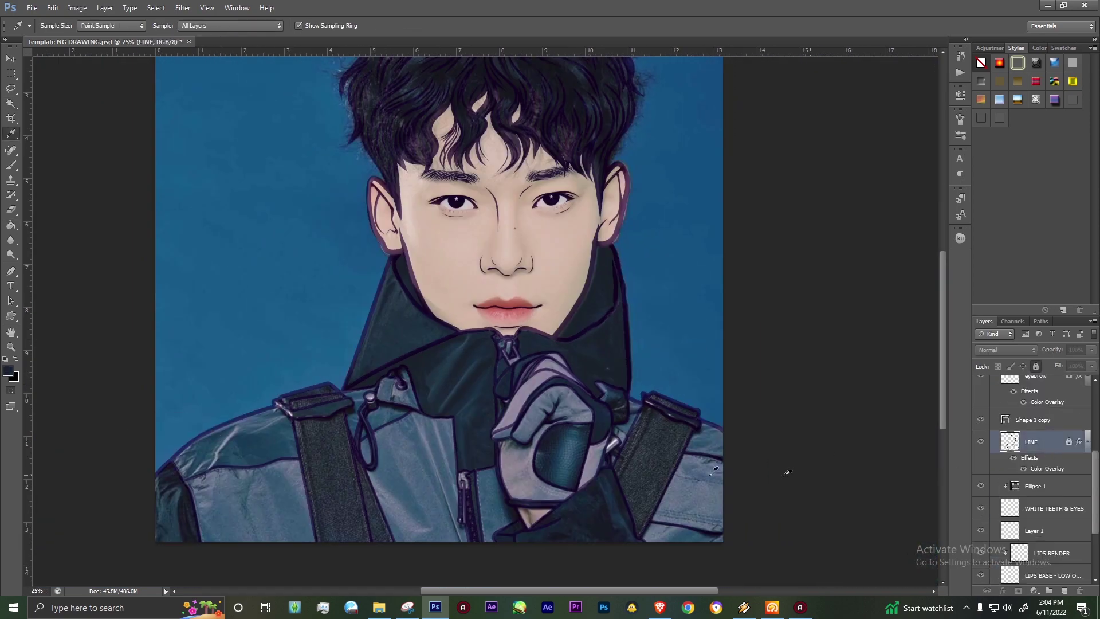
key(w)
scroll(1032, 459, up, 5)
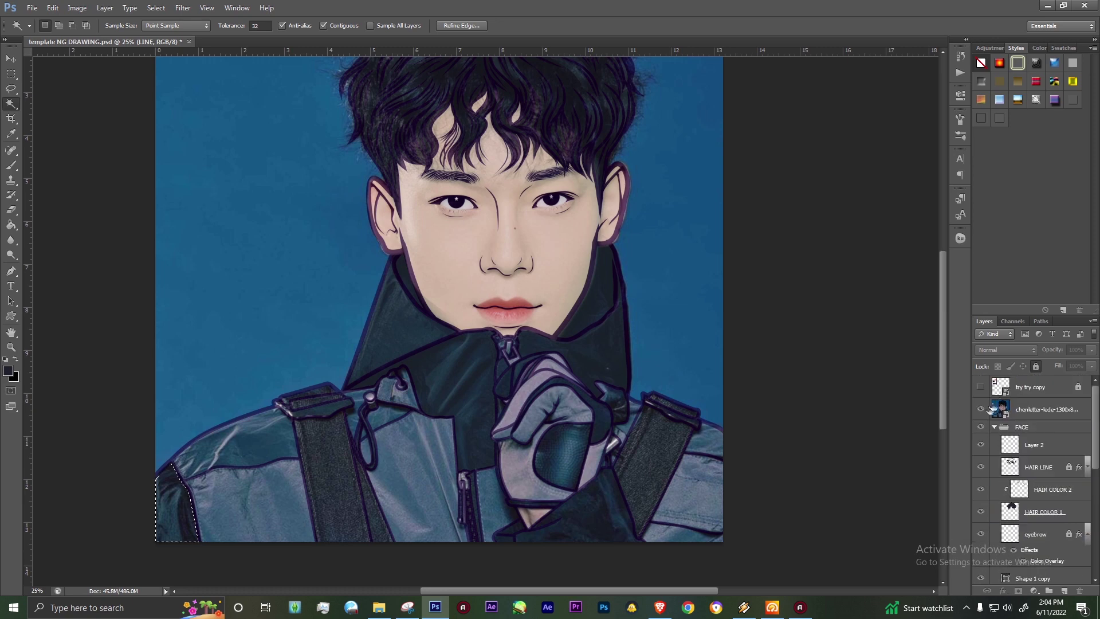
click(981, 409)
key(i)
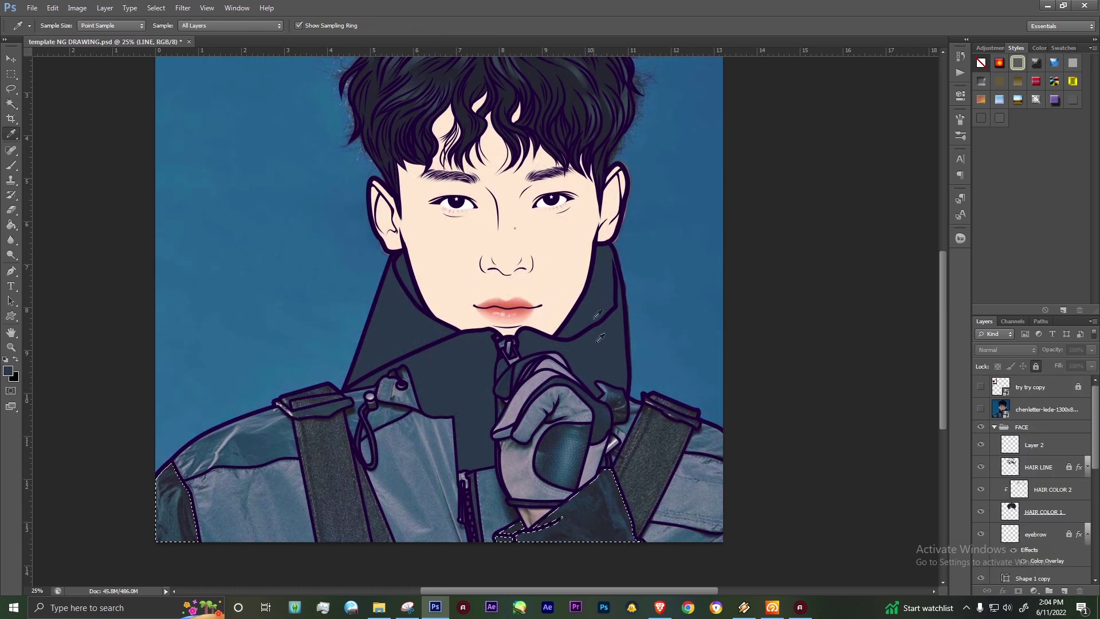
ctrl+click(631, 469)
key(g)
click(622, 498)
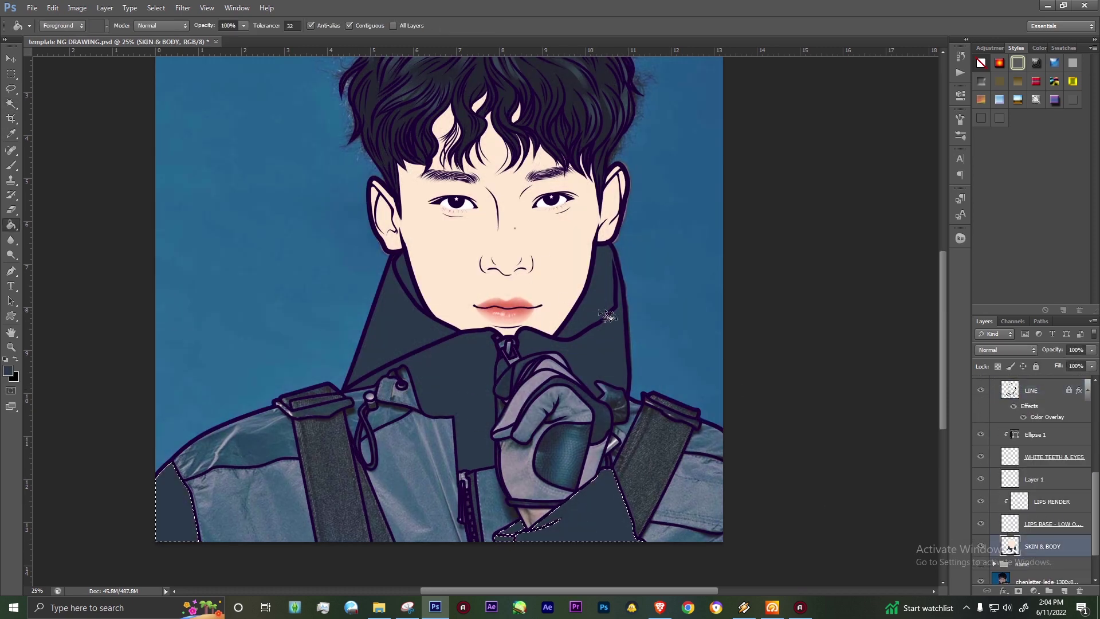
Step: Select both shoulder straps on LINE and fill them flat dark gray
key(i)
click(1031, 390)
key(w)
click(683, 411)
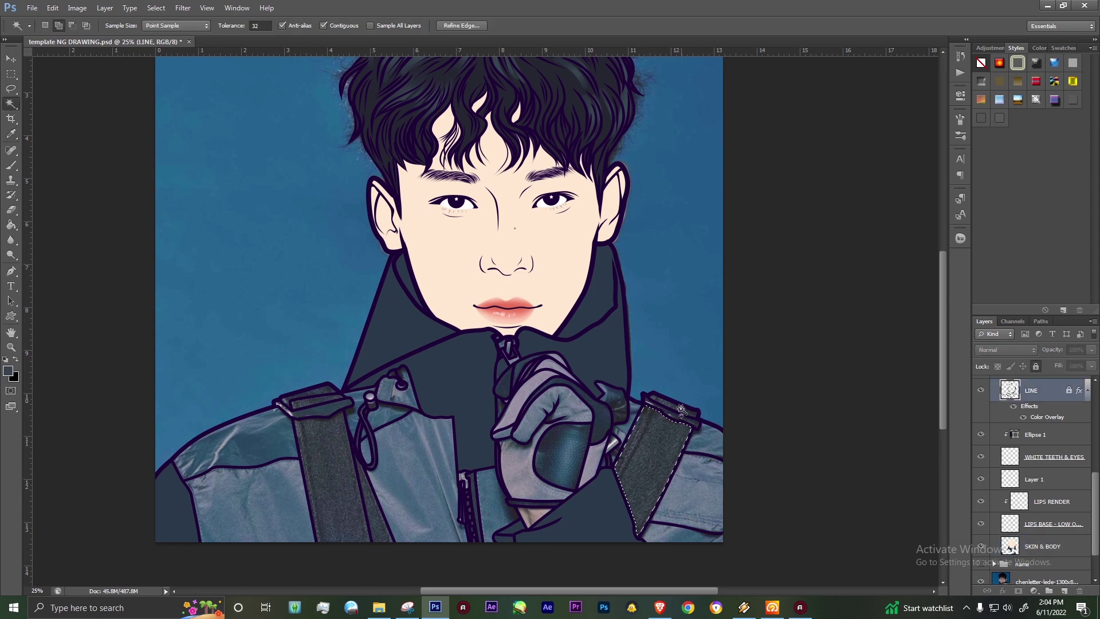
shift+click(378, 522)
ctrl+click(665, 487)
key(g)
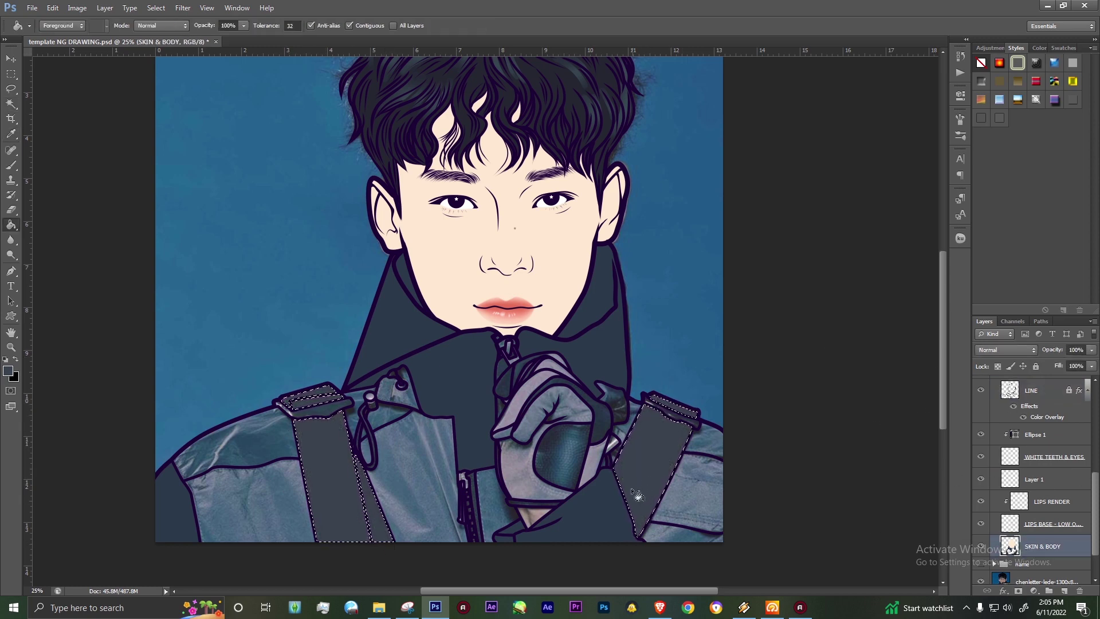
key(ctrl+d)
Step: Try filling the left jacket panel, then undo so the grey panels keep their texture
key(i)
click(1032, 391)
key(w)
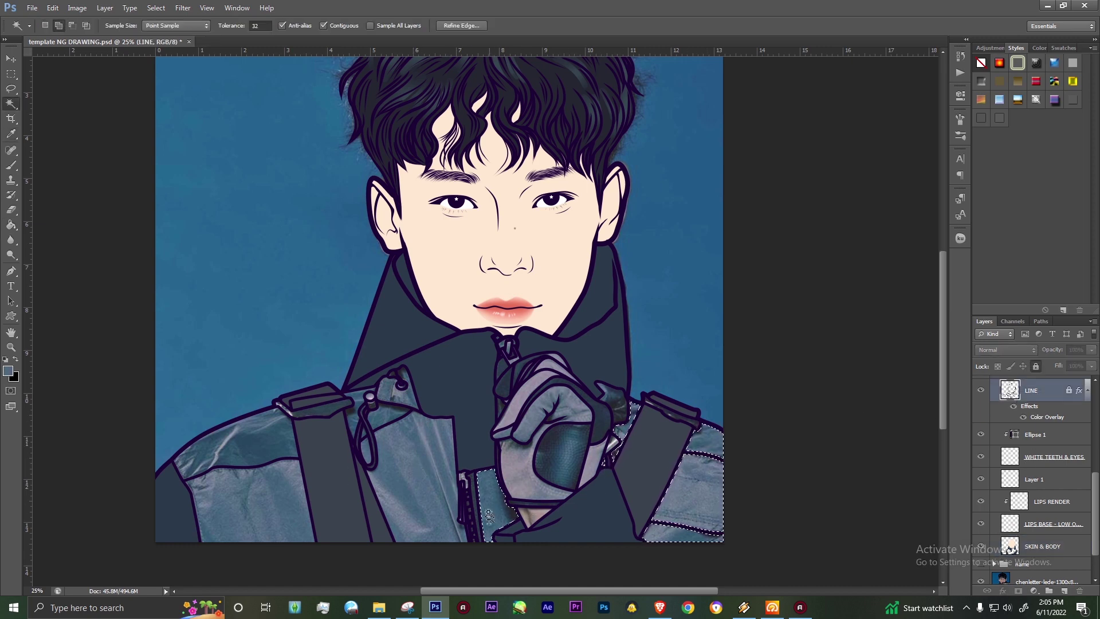
shift+click(263, 533)
ctrl+click(696, 510)
key(g)
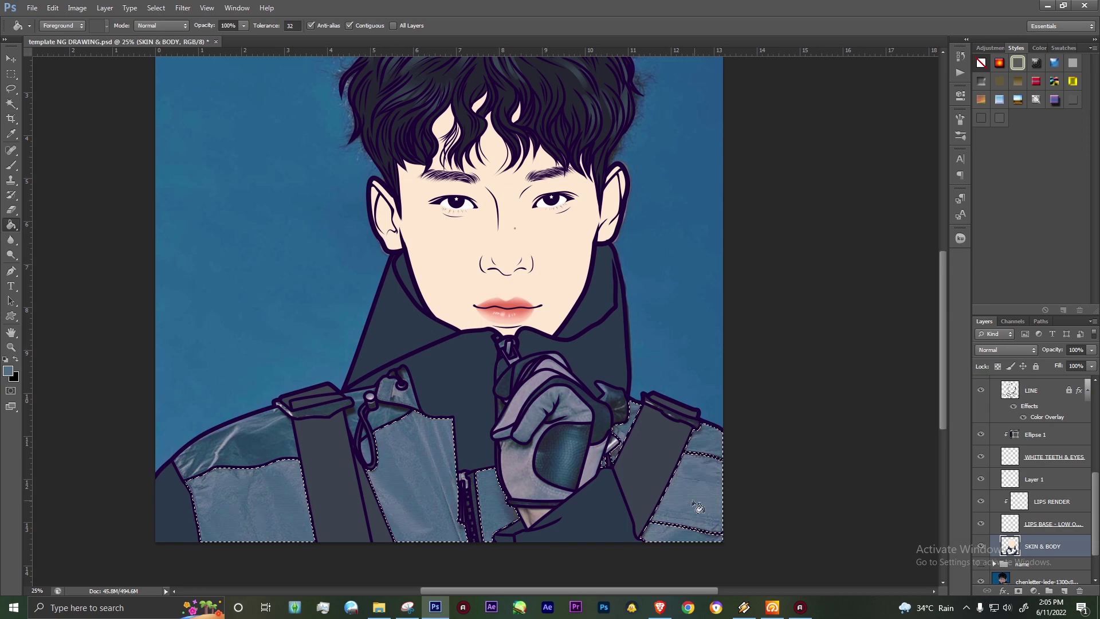
key(ctrl+z)
key(ctrl+d)
click(1032, 391)
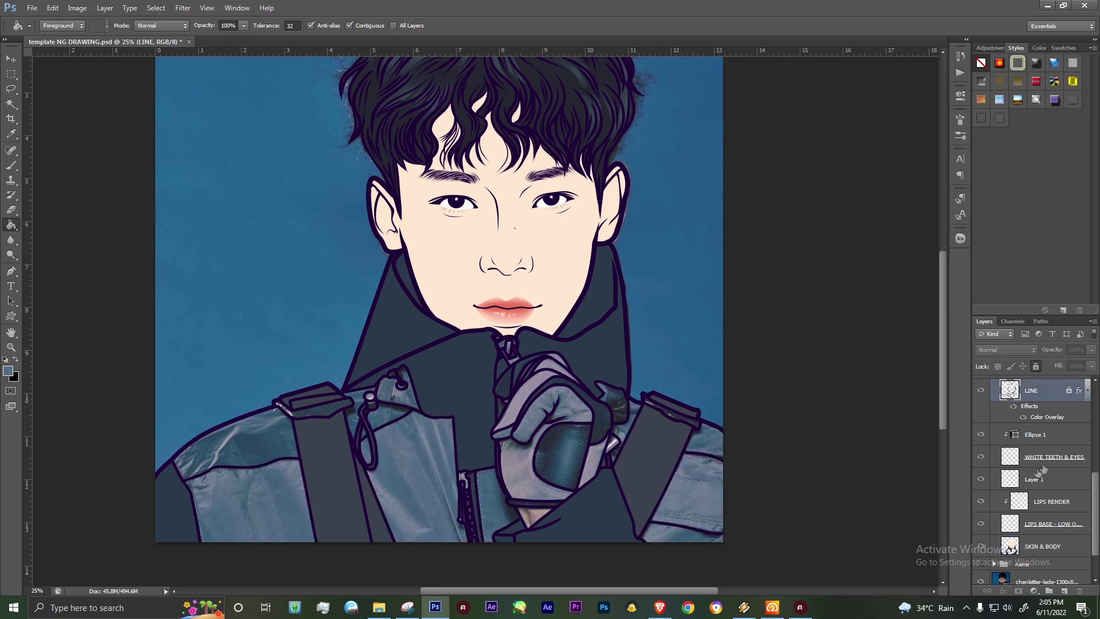
key(ctrl+plus)
Step: Draw a short path segment beside the glove
key(ctrl+plus)
key(p)
key(ctrl+plus)
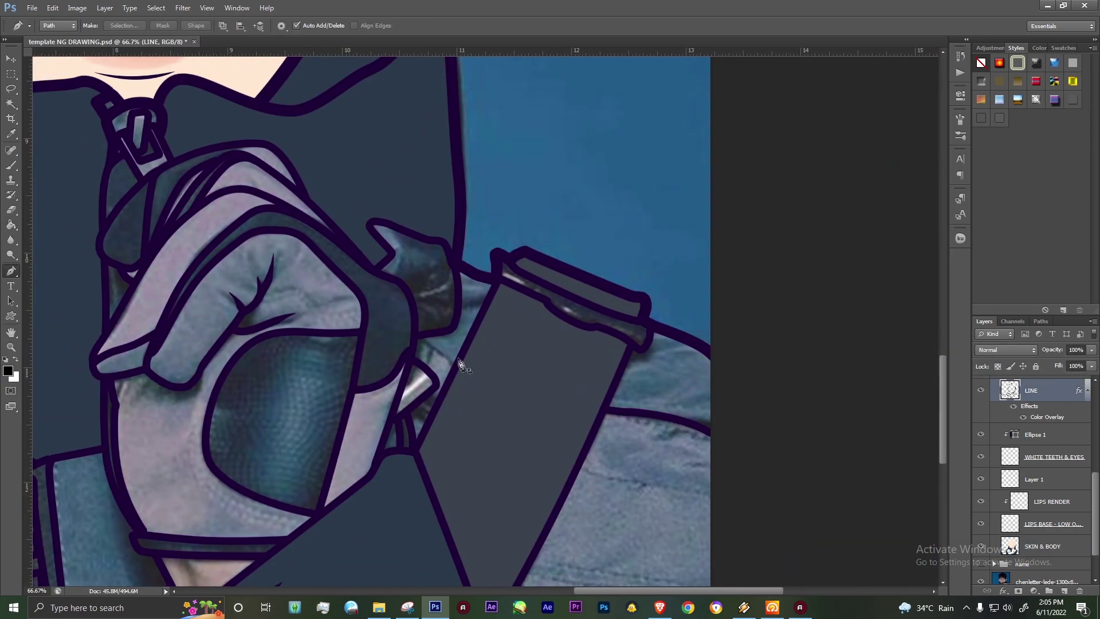
click(414, 338)
click(456, 364)
key(b)
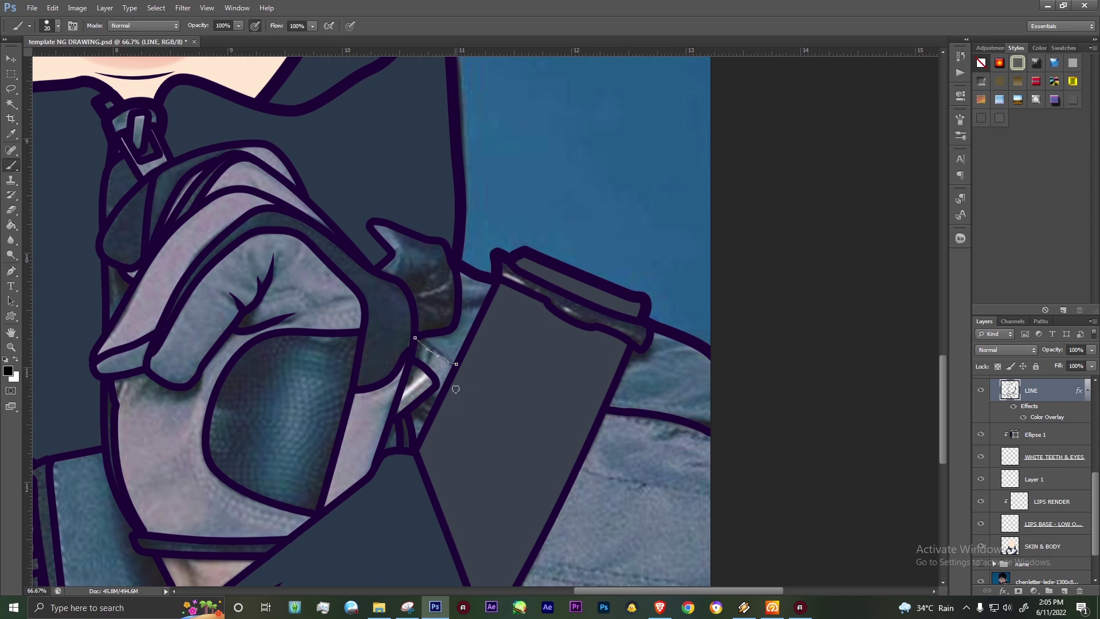
key(i)
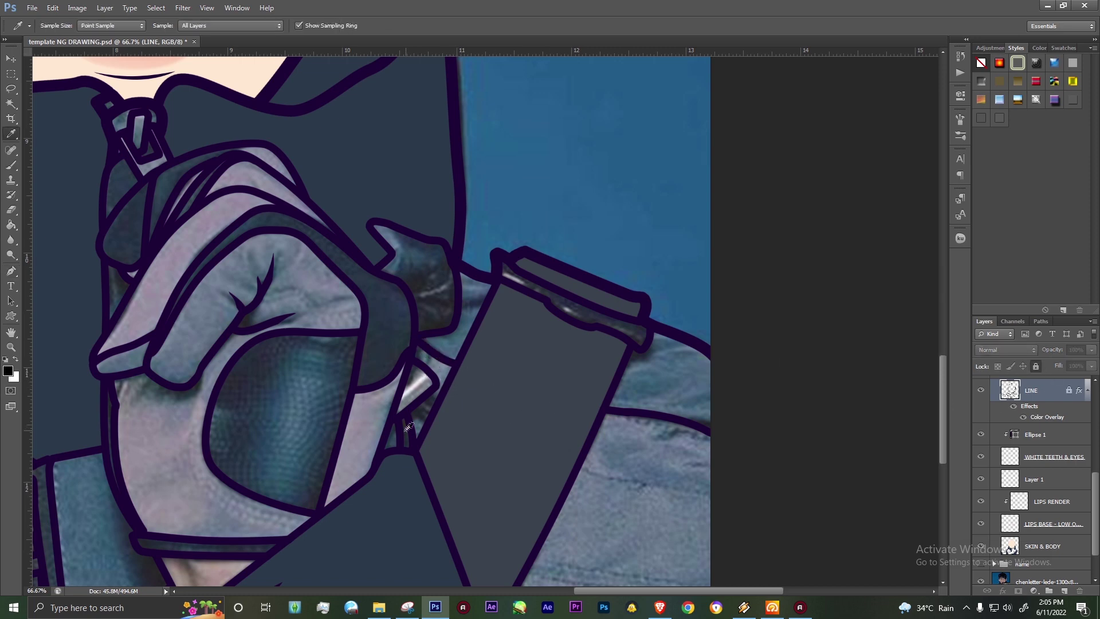
key(ctrl+minus)
key(ctrl+minus)
Step: Fill the left shoulder strip with the current dark colour on SKIN & BODY
key(w)
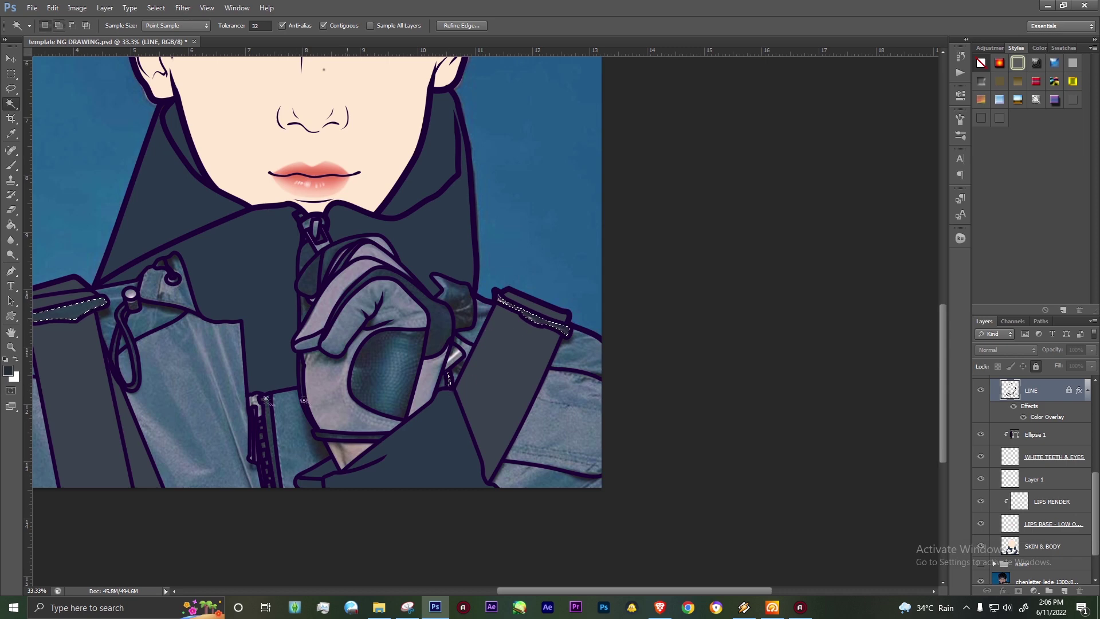
click(1043, 546)
key(g)
click(8, 372)
click(852, 390)
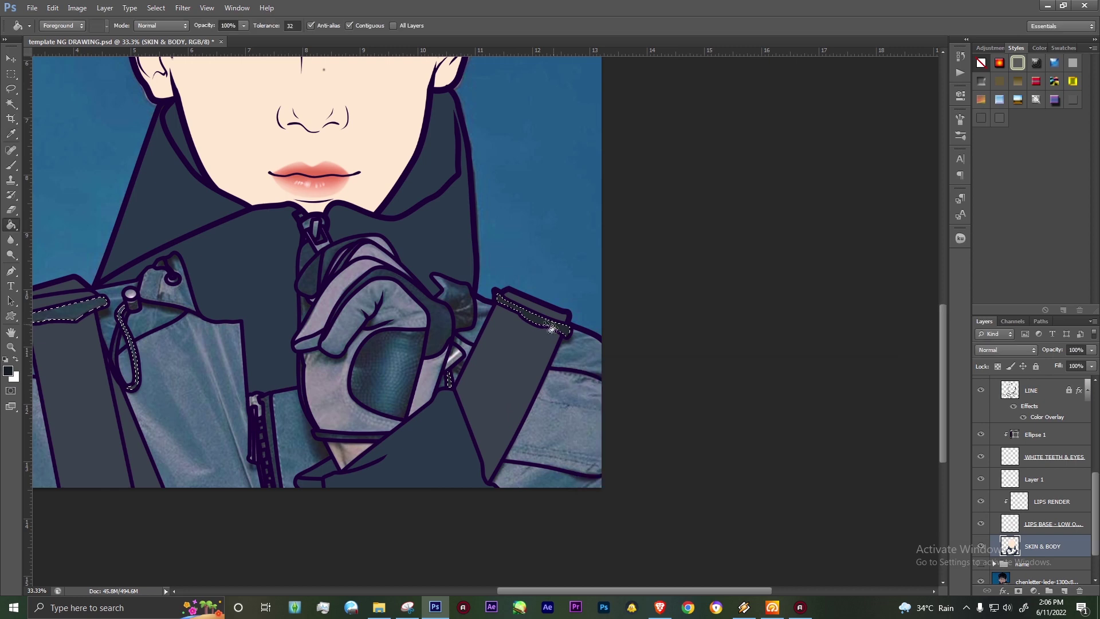
click(86, 317)
key(ctrl+d)
Step: Select the left shoulder and collar areas on LINE and fill them dark
key(i)
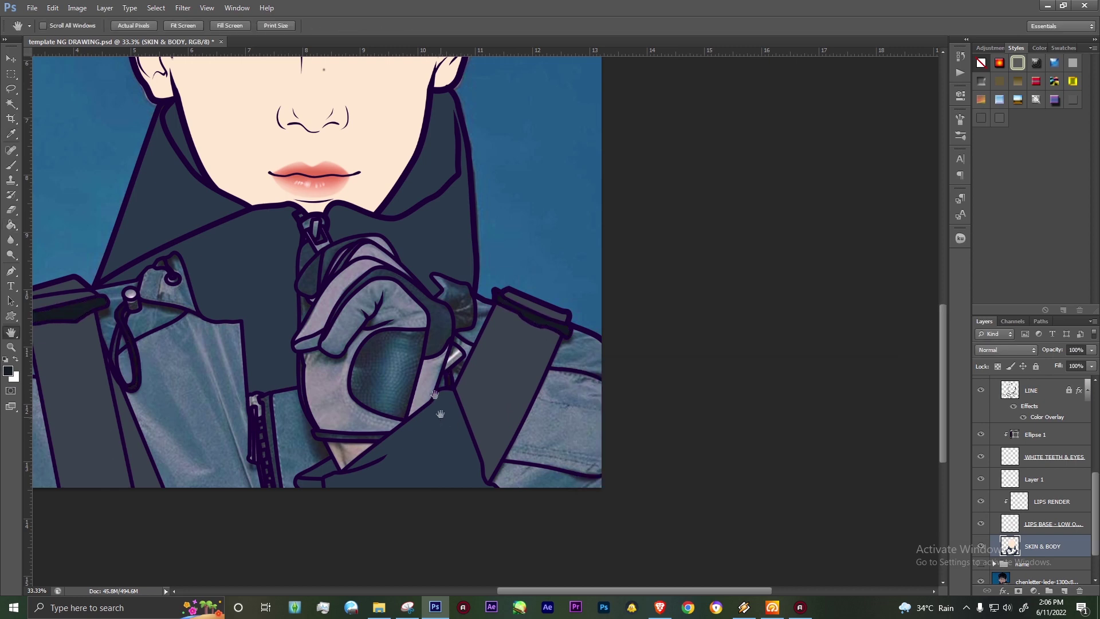
scroll(515, 344, up, 2)
scroll(573, 355, left, 3)
click(1031, 390)
key(w)
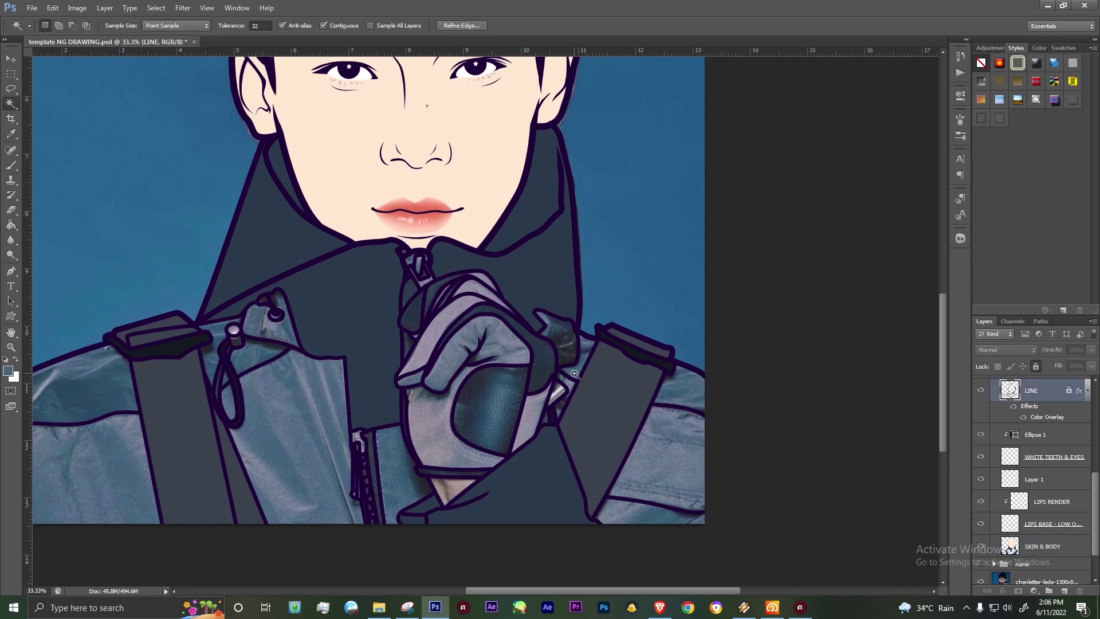
click(249, 356)
click(124, 391)
key(g)
click(1031, 546)
Step: Fill the small patch beside the glove's thumb with blue
click(1034, 393)
key(w)
click(563, 348)
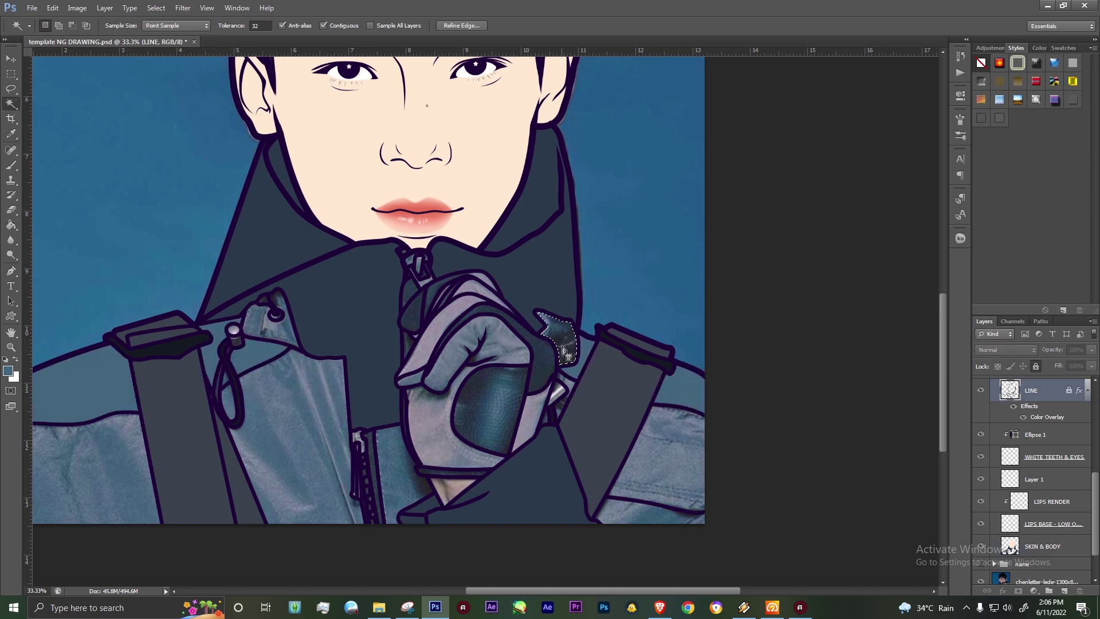
click(1031, 546)
key(g)
click(575, 358)
Step: Select the right shoulder panel and left jacket panels on the LINE layer
key(i)
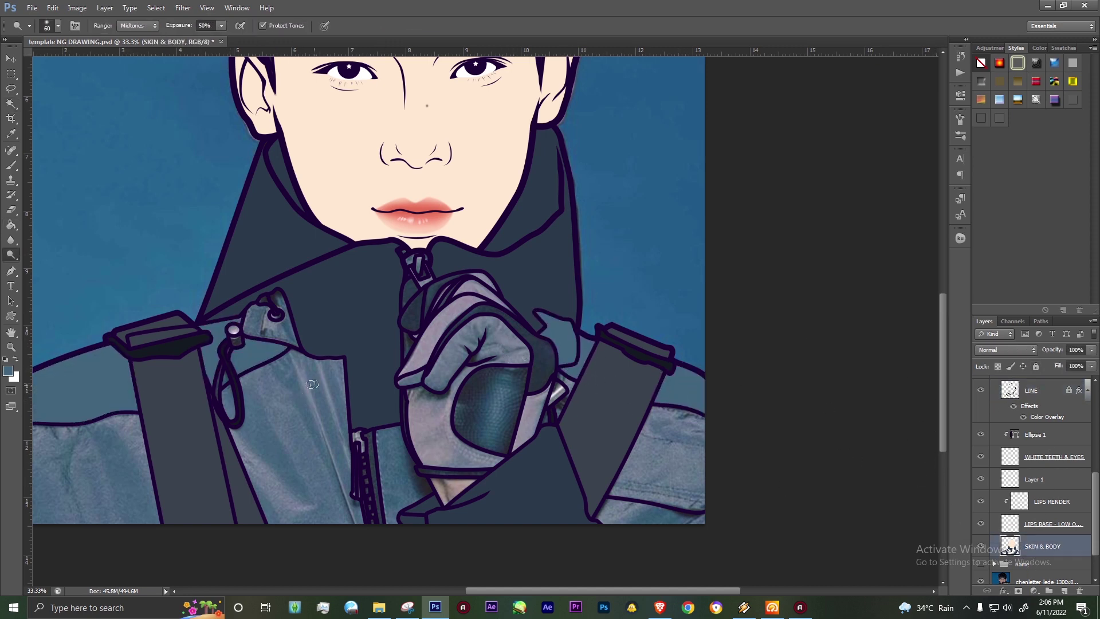
click(1031, 390)
key(w)
click(653, 452)
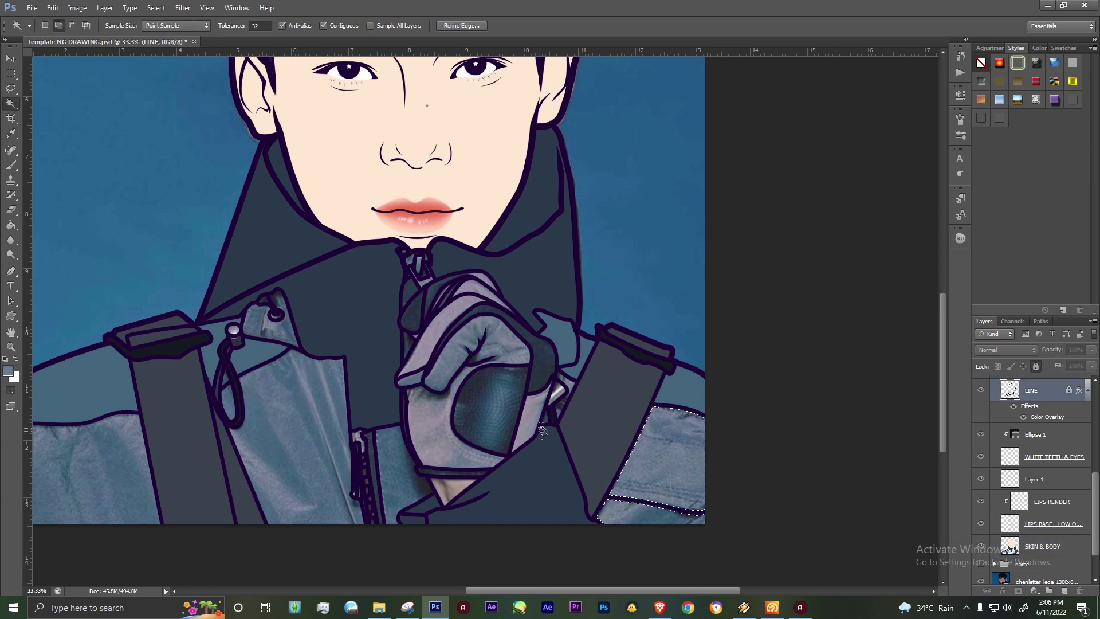
click(279, 474)
key(i)
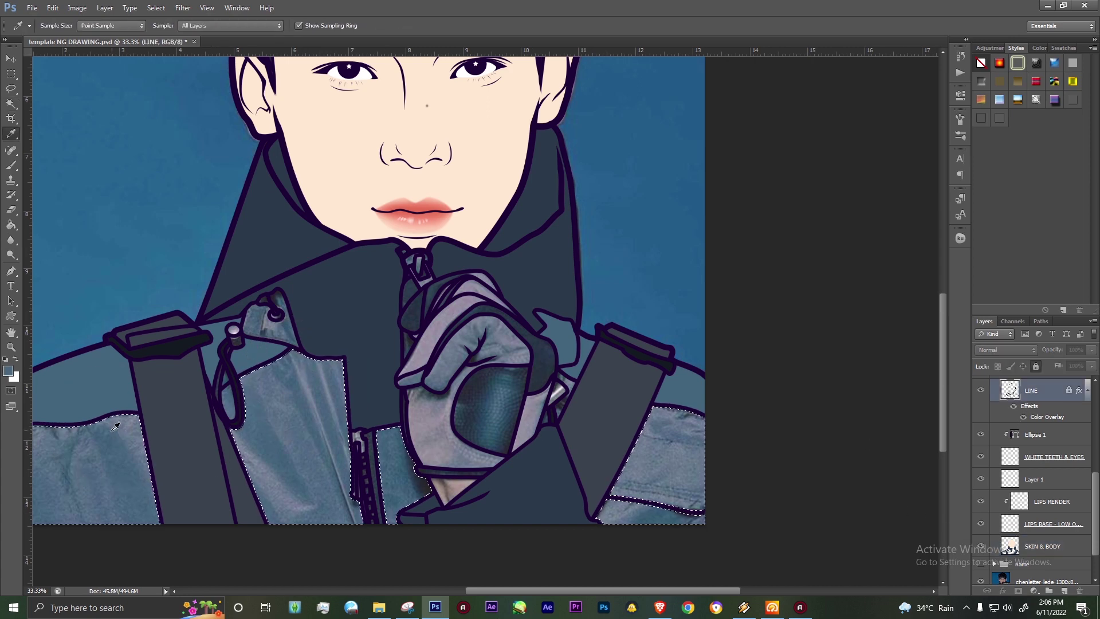
Step: Fill the right shoulder panel and left jacket panels light blue on SKIN & BODY
click(1031, 547)
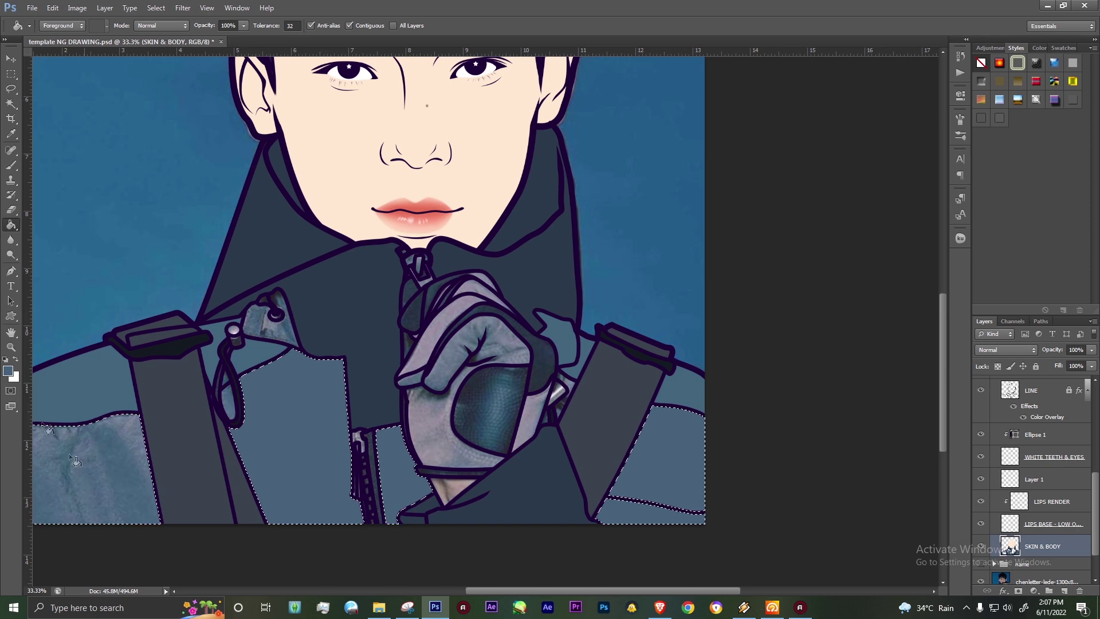
click(8, 371)
click(627, 422)
key(g)
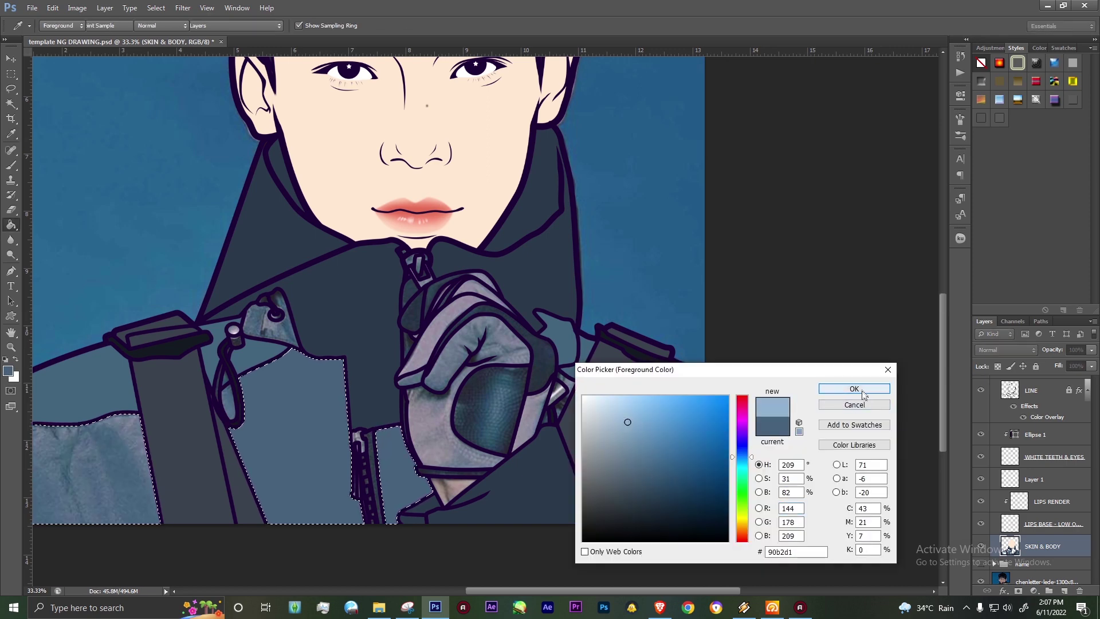
key(Return)
click(671, 478)
click(337, 457)
click(115, 487)
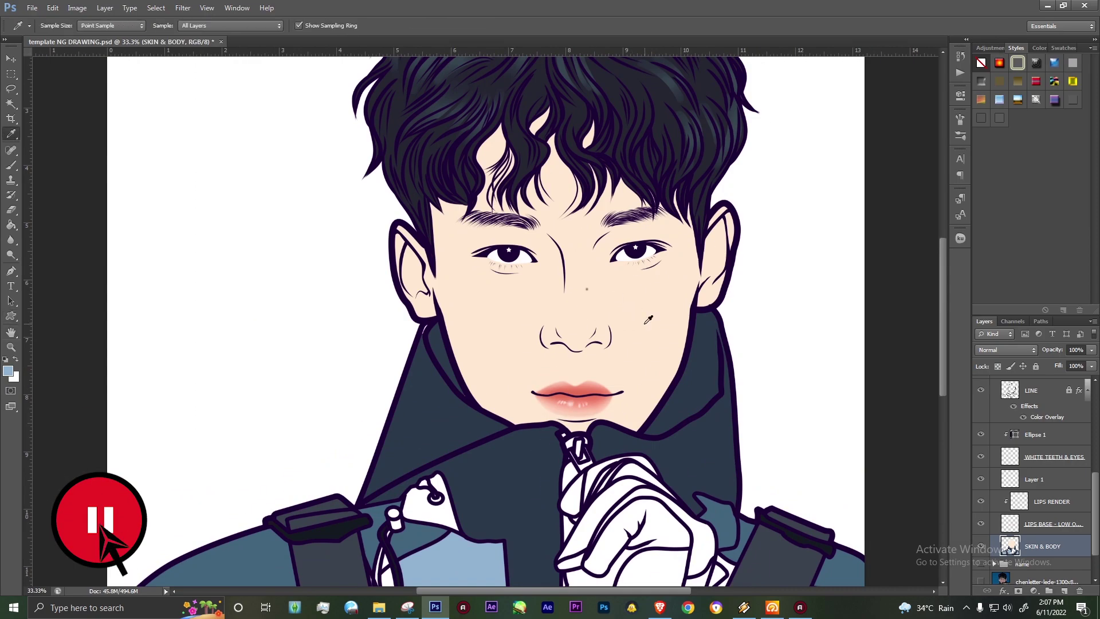
Step: Fill the white triangle under the hand with a sampled skin tone
click(626, 342)
drag(645, 495, 578, 376)
key(w)
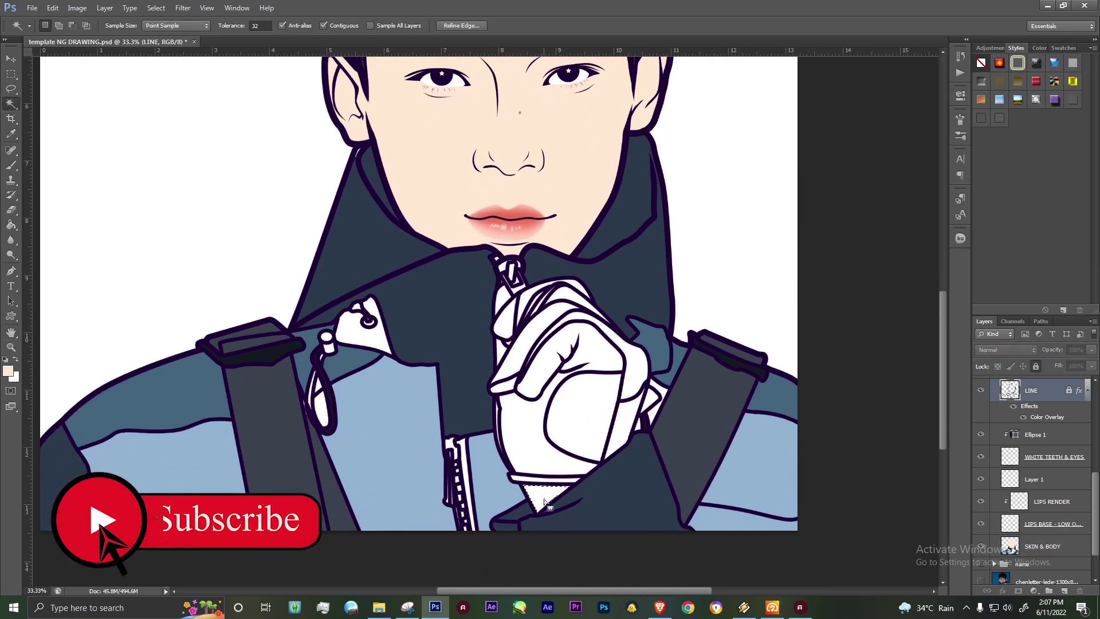
key(alt+BackSpace)
key(ctrl+d)
key(i)
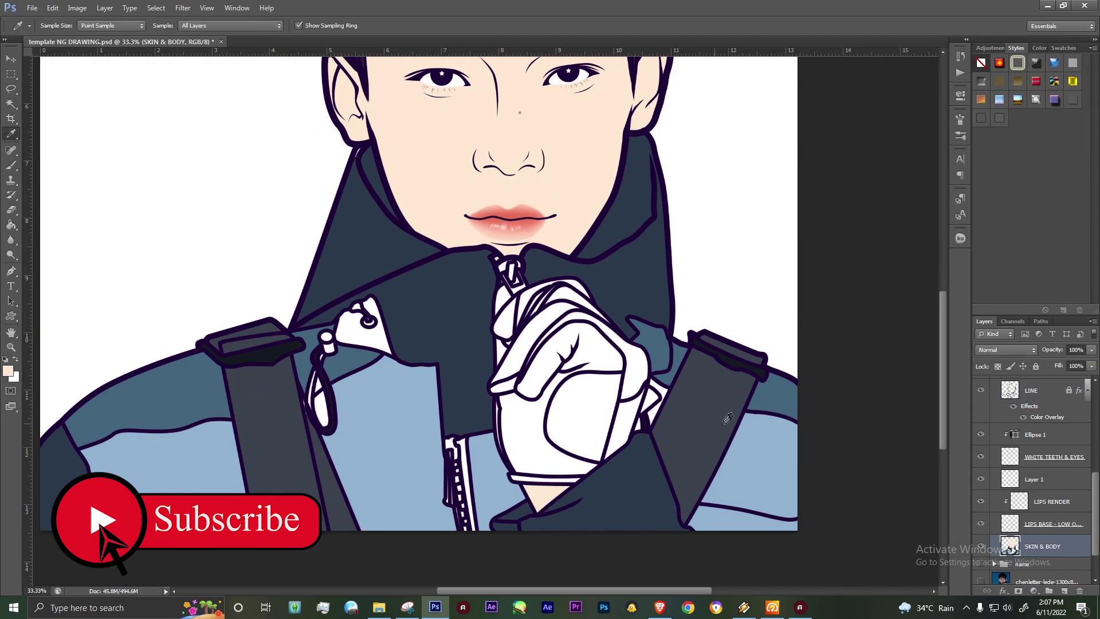
Step: Select the white strip beside the glove on the LINE layer
click(1031, 390)
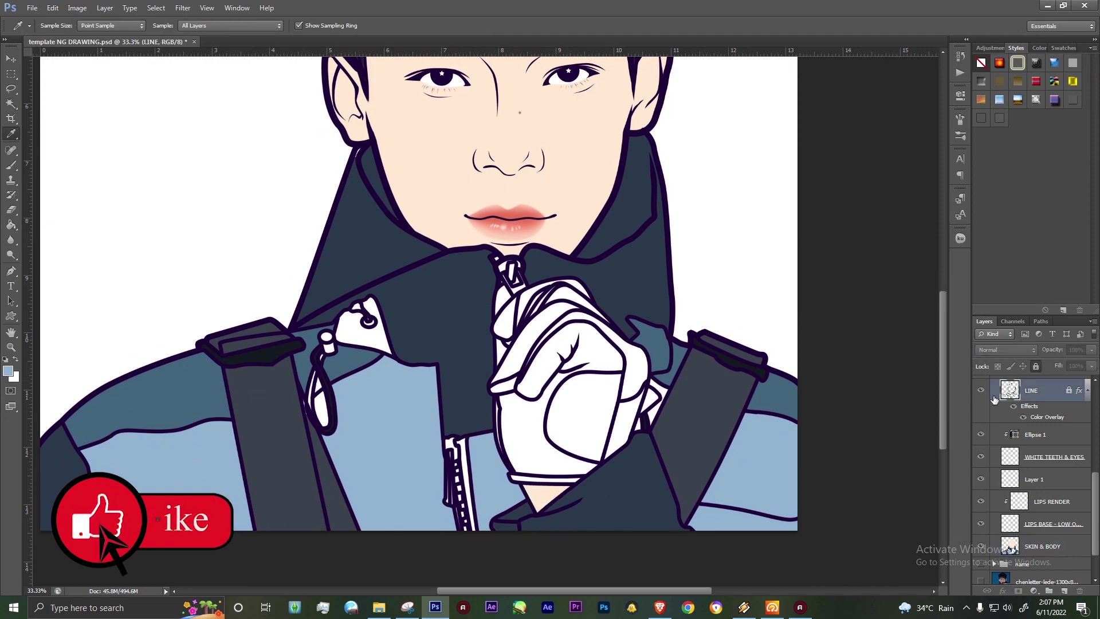
scroll(527, 255, up, 2)
mouse_move(567, 451)
mouse_down()
mouse_move(524, 343)
mouse_move(502, 336)
mouse_up()
key(w)
click(742, 435)
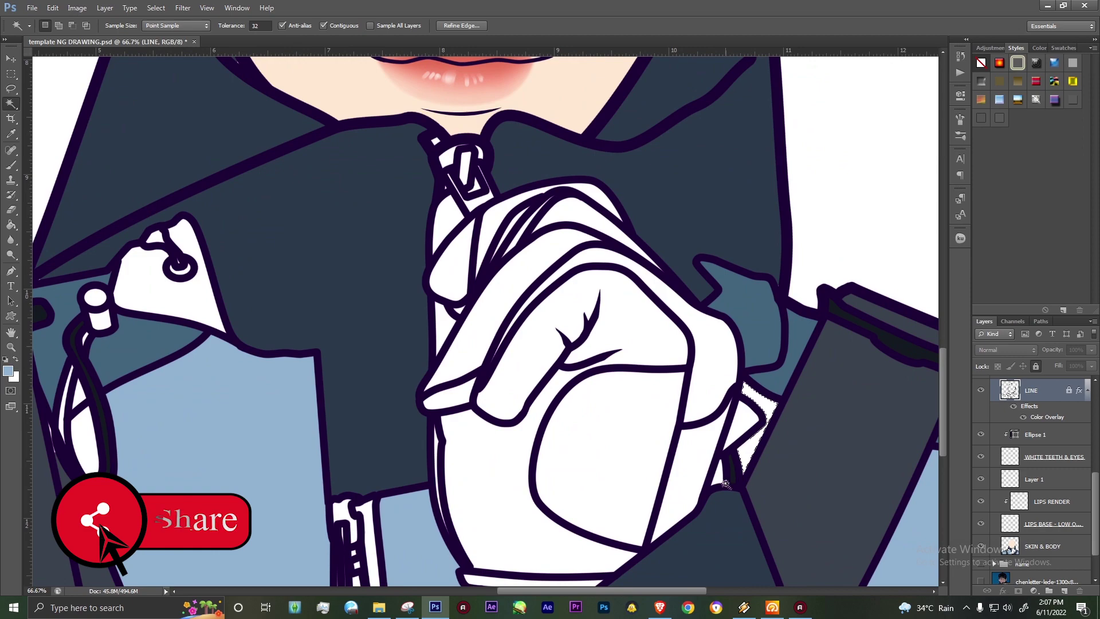
click(1032, 544)
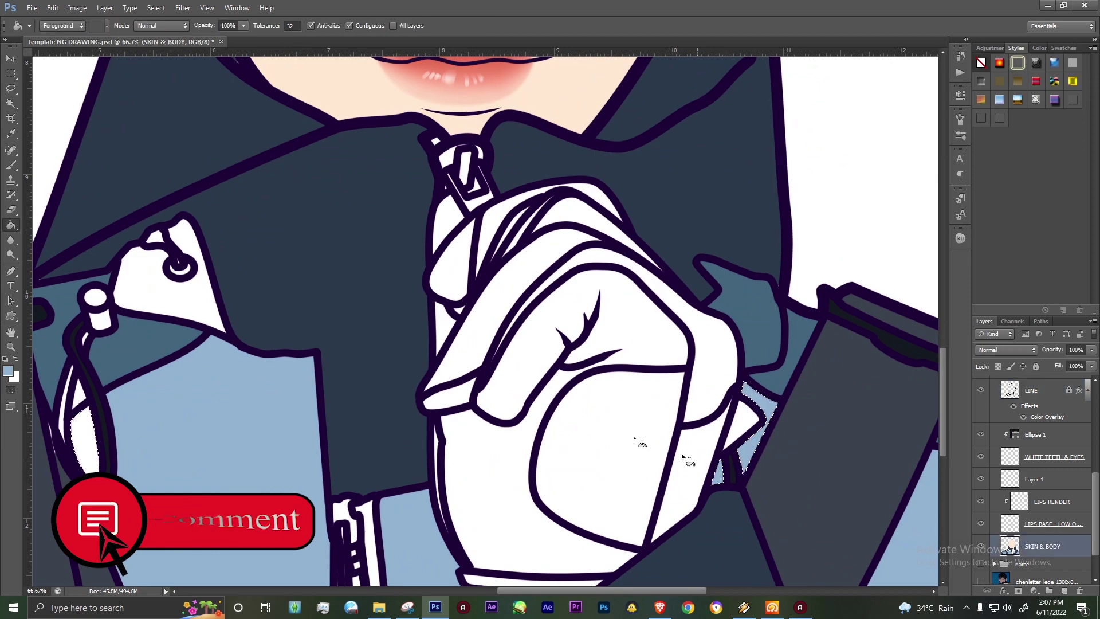
key(h)
drag(263, 373, 424, 352)
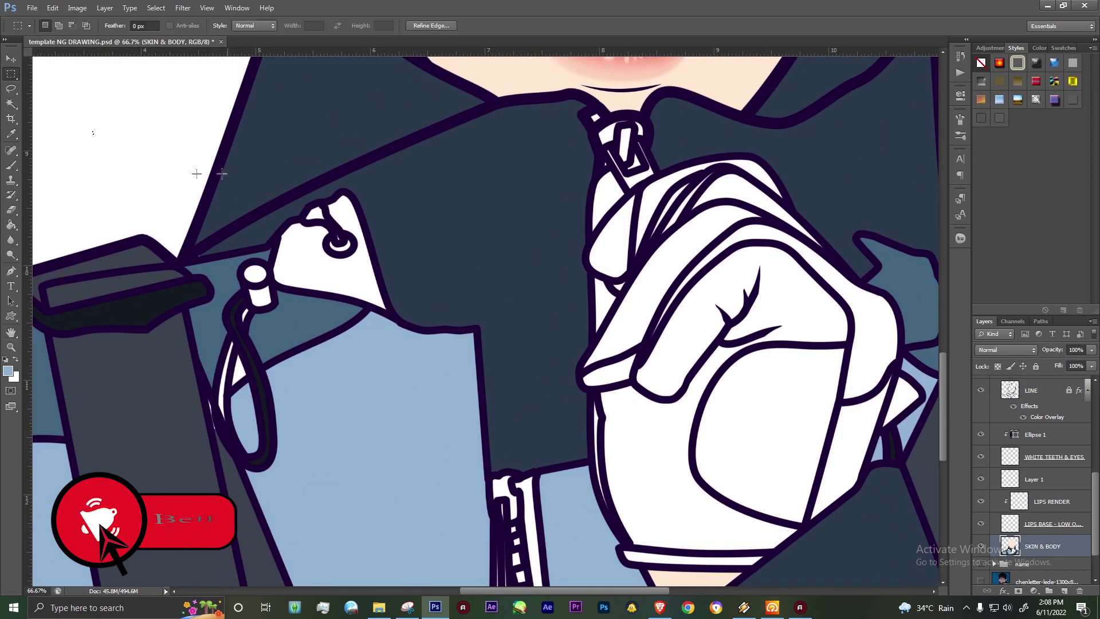
Step: Brush the white drawstring loop dark on SKIN & BODY
key(b)
drag(261, 315, 297, 255)
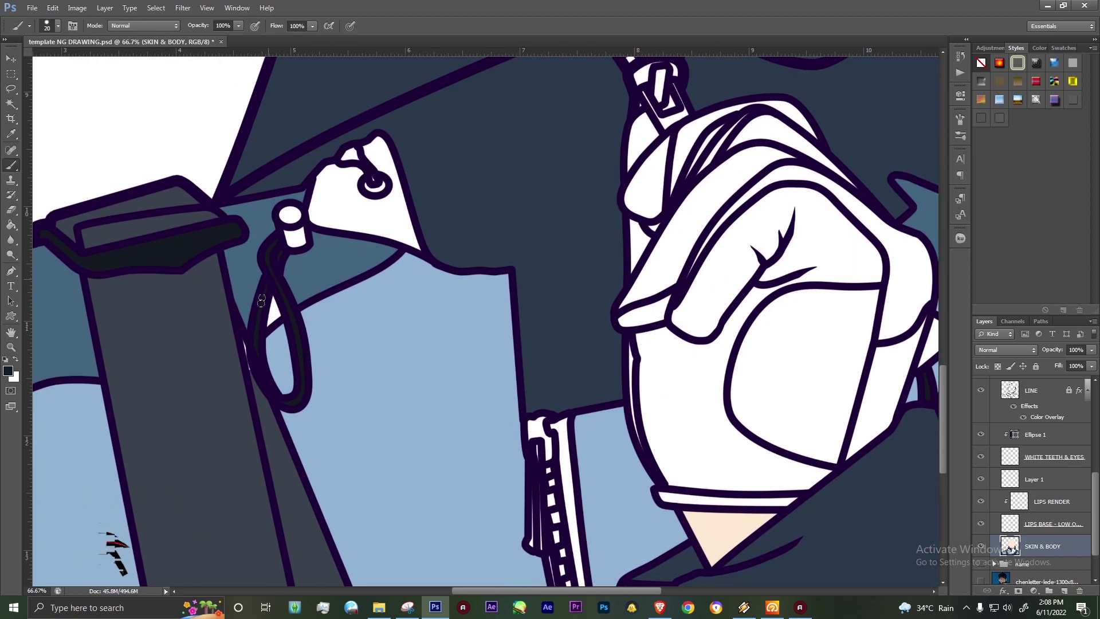
drag(263, 443, 340, 404)
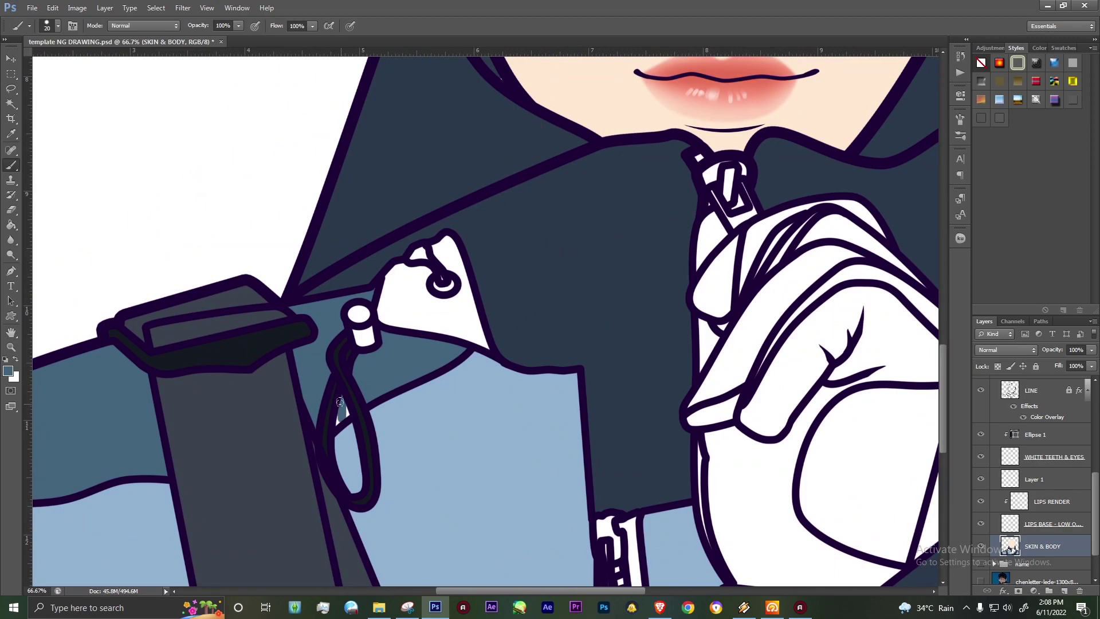
drag(430, 172, 294, 472)
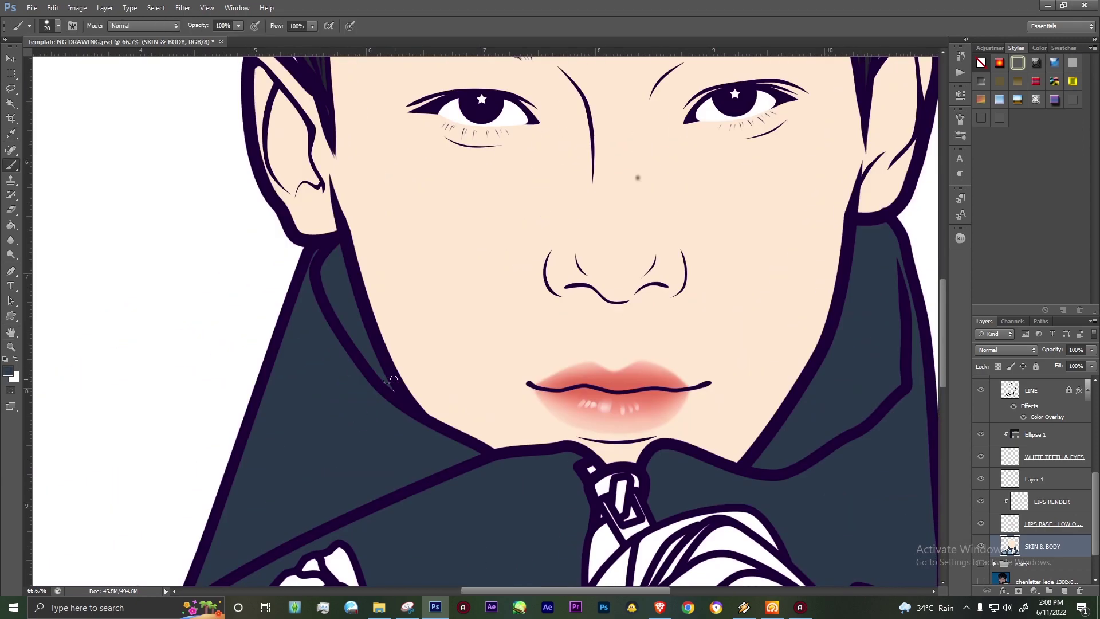
drag(630, 401, 406, 350)
Step: Return to the LINE layer with the Eraser and check its brush presets
click(1032, 390)
key(e)
click(50, 28)
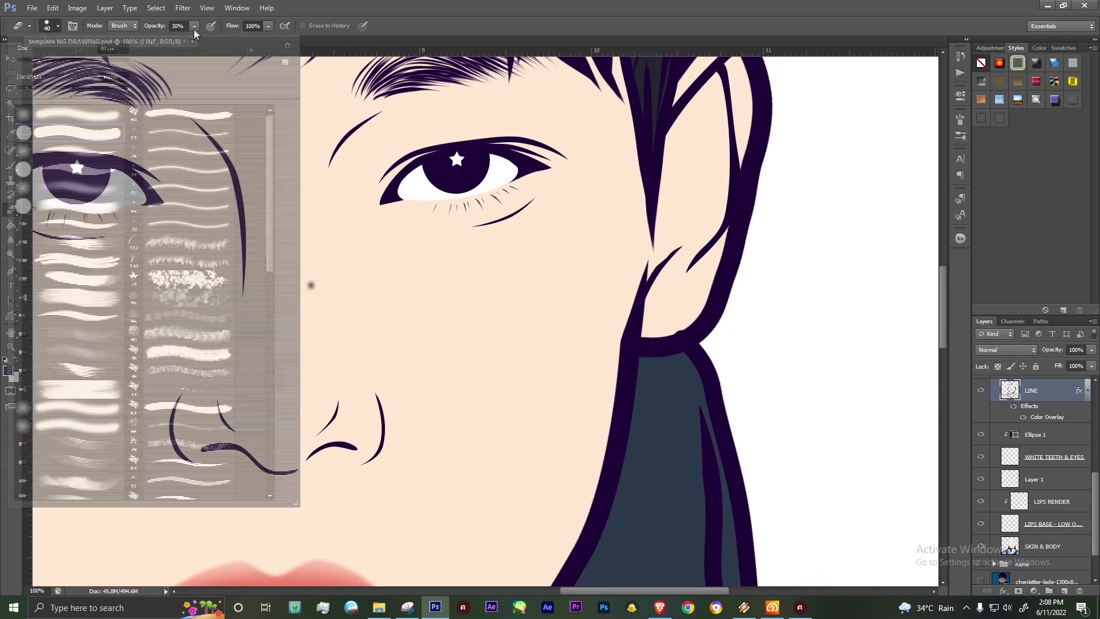
key(Escape)
key(ctrl+minus)
key(ctrl+minus)
scroll(678, 319, down, 2)
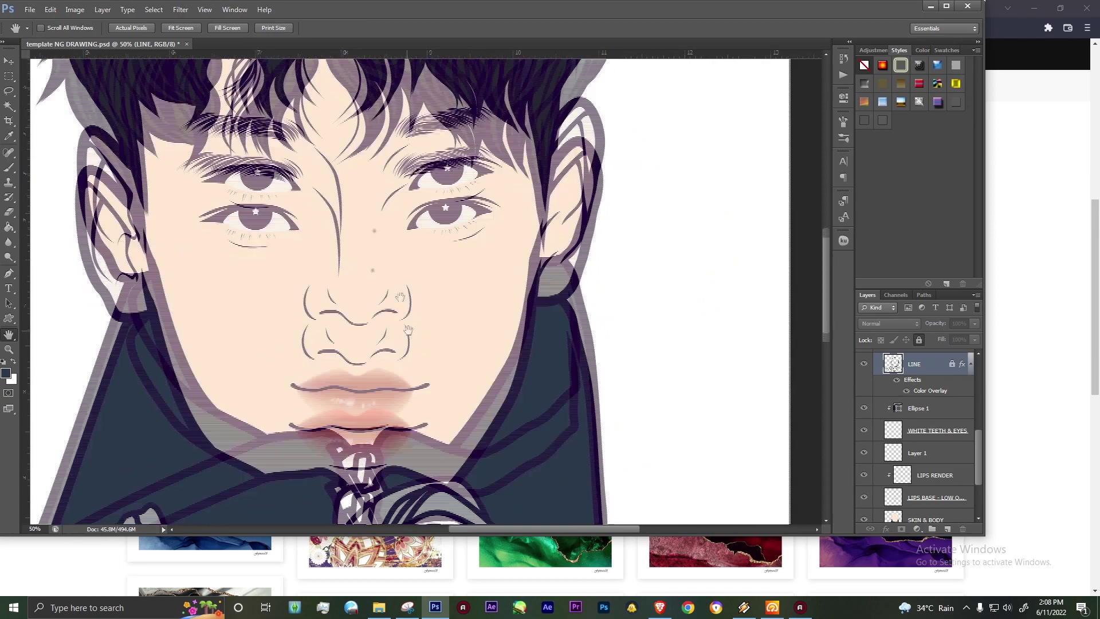
Step: Choose a paint colour and set a size-35 Brush on SKIN & BODY
scroll(677, 319, down, 5)
key(i)
click(6, 373)
key(Return)
ctrl+click(288, 250)
key(b)
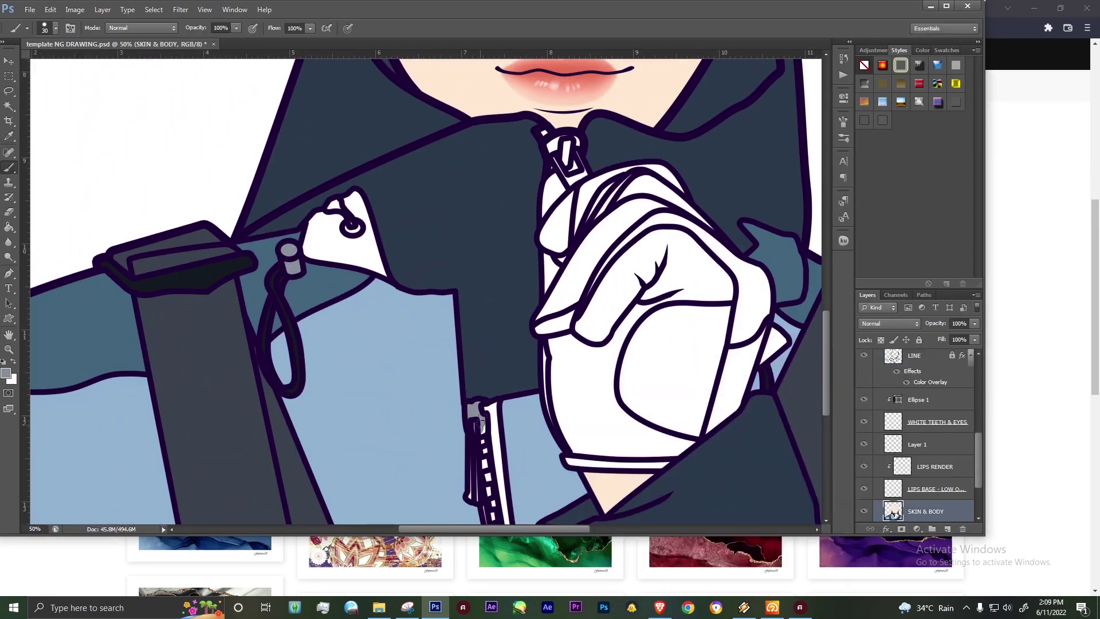
key(bracketright)
key(bracketright)
mouse_move(496, 439)
mouse_down()
mouse_move(450, 364)
mouse_move(444, 400)
mouse_up()
Step: Paint over the white collar tag with eyedropper-sampled jacket colours
key(i)
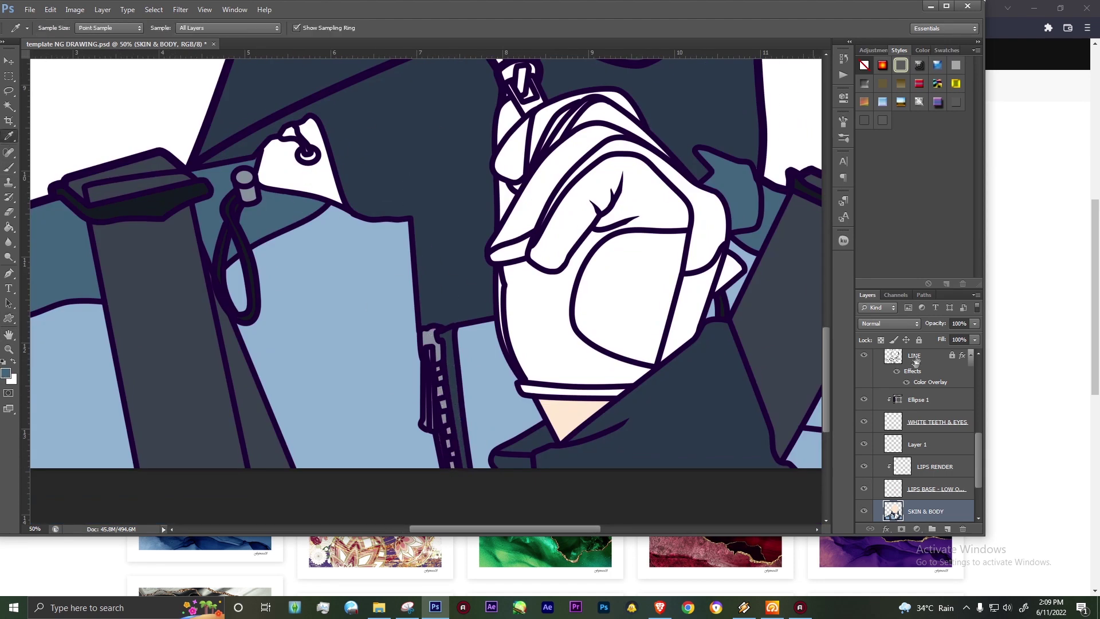
key(b)
scroll(312, 245, up, 1)
drag(338, 372, 356, 365)
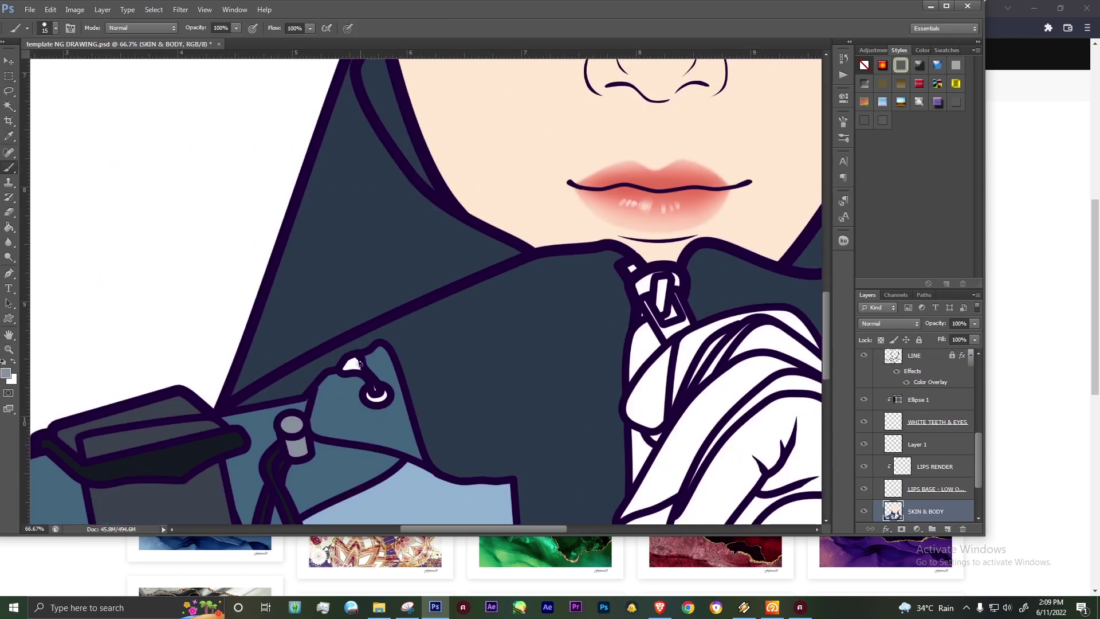
drag(656, 211, 384, 266)
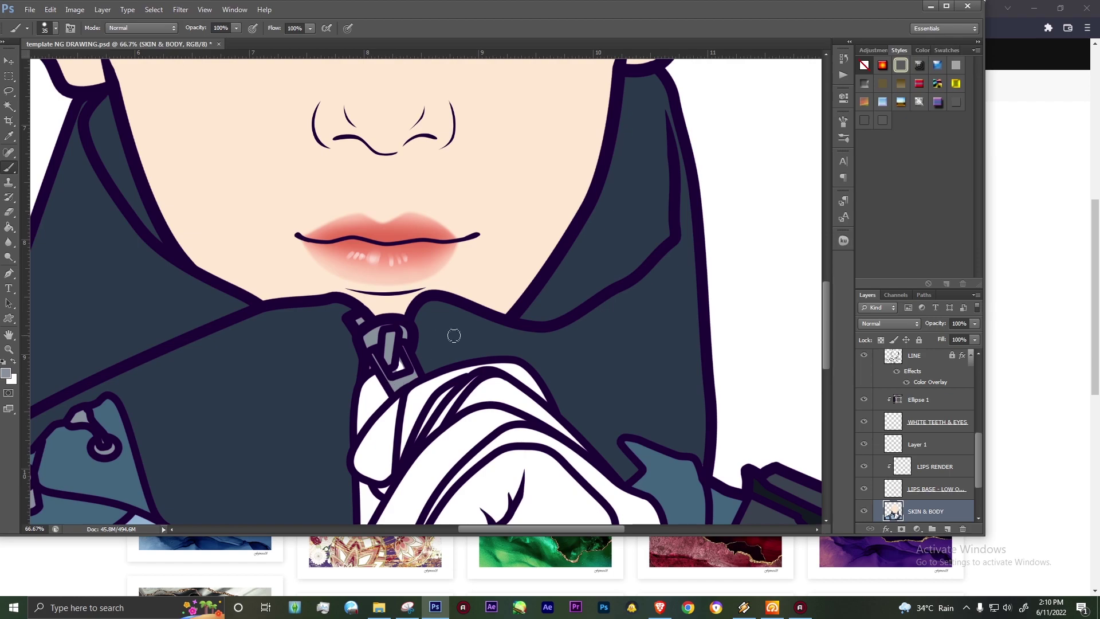
key(i)
scroll(226, 257, down, 1)
scroll(226, 258, down, 1)
scroll(225, 258, down, 1)
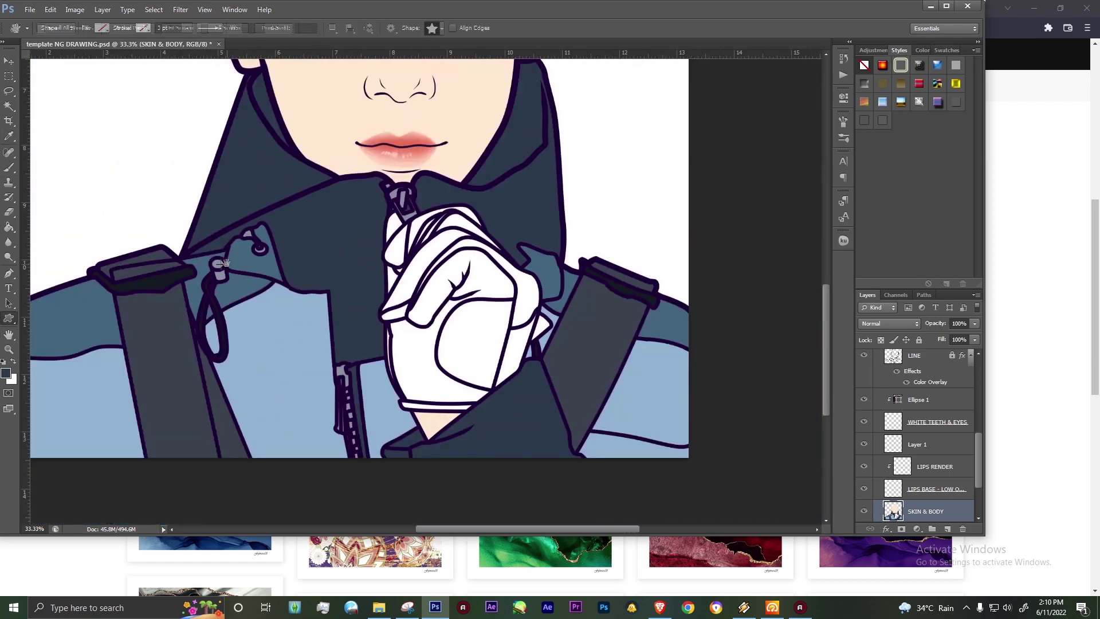
scroll(212, 227, up, 3)
key(b)
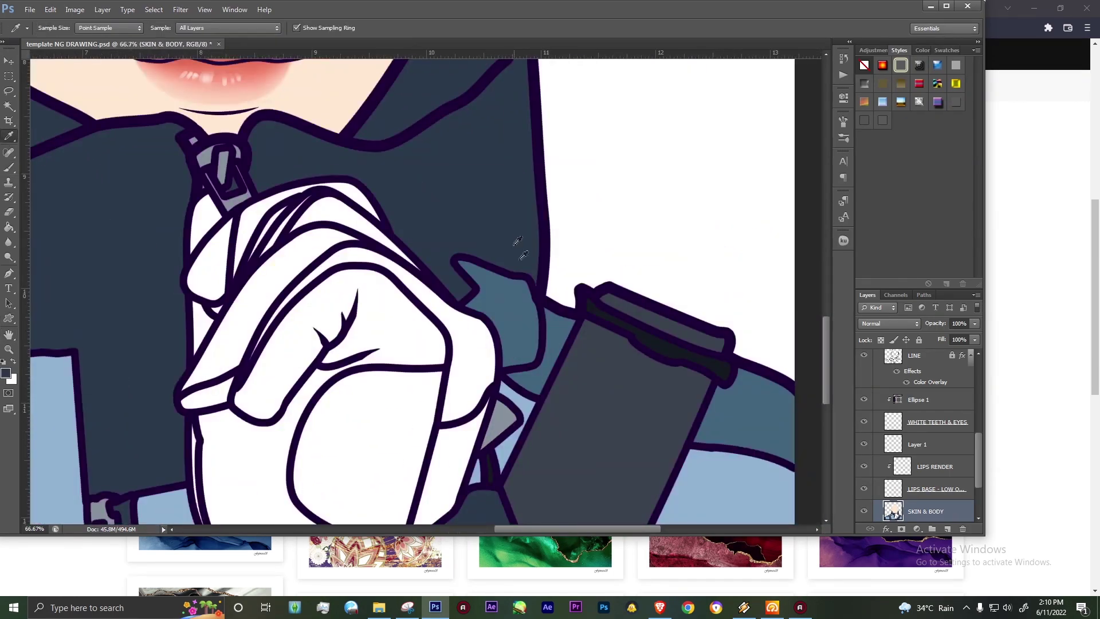
Step: Zoom out to the whole chest and select the reference photo layer
key(ctrl+minus)
key(h)
click(883, 361)
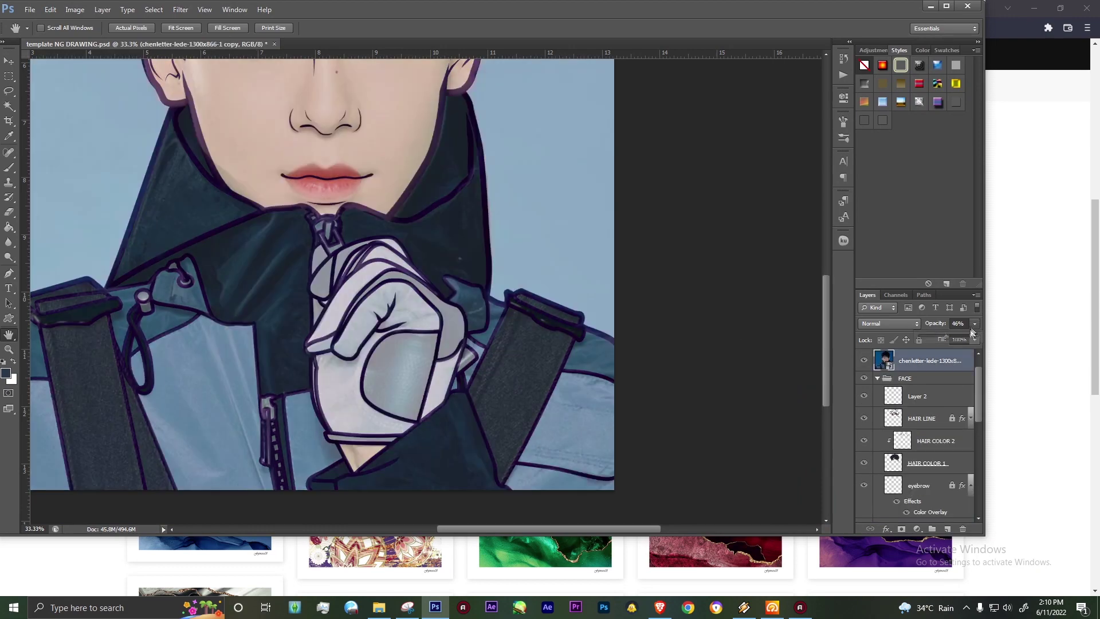
Step: Dim the reference photo and Magic Wand-select the whole glove on the LINE layer
key(0)
key(i)
key(1)
key(0)
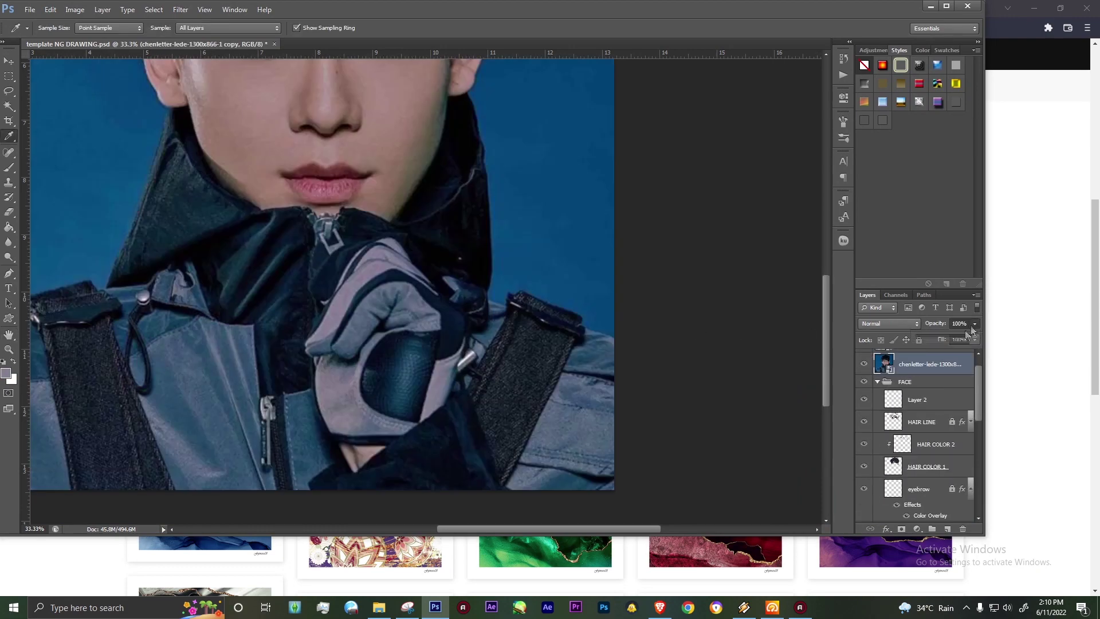
key(1)
key(w)
click(433, 383)
shift+click(396, 255)
Step: Fill the glove selection with purple-grey on the SKIN & BODY layer, then deselect
key(g)
scroll(917, 436, down, 3)
click(925, 440)
key(alt+BackSpace)
key(ctrl+d)
scroll(916, 430, up, 5)
Step: Sample the lavender glove colour #dcd1eb from the reference photo, then hide it again
click(863, 383)
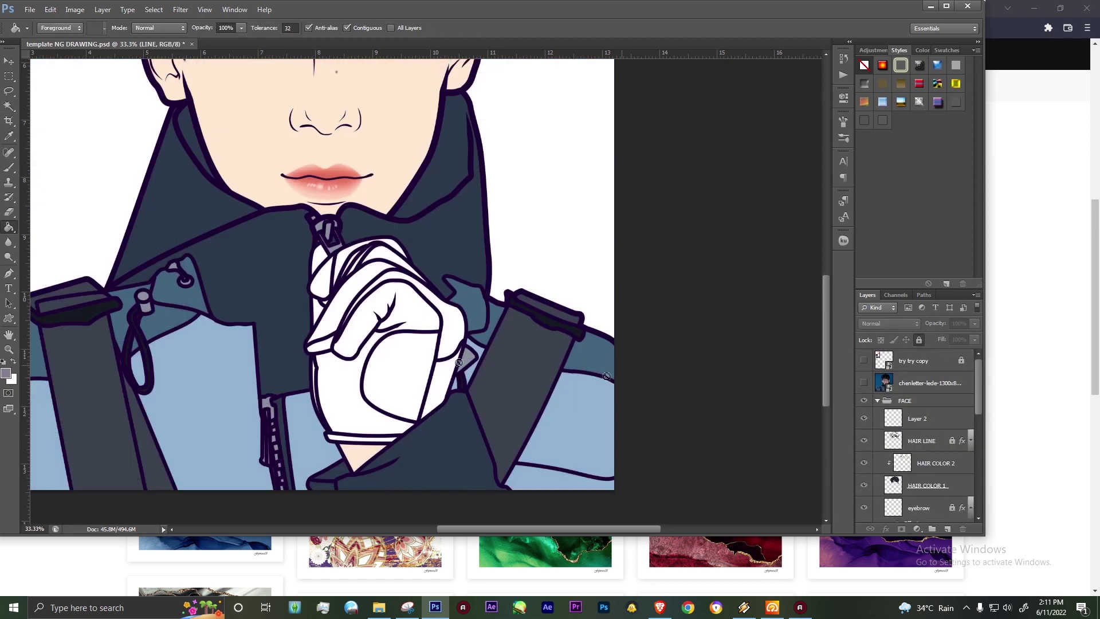
click(928, 383)
drag(975, 324, 960, 341)
click(863, 382)
key(i)
click(6, 374)
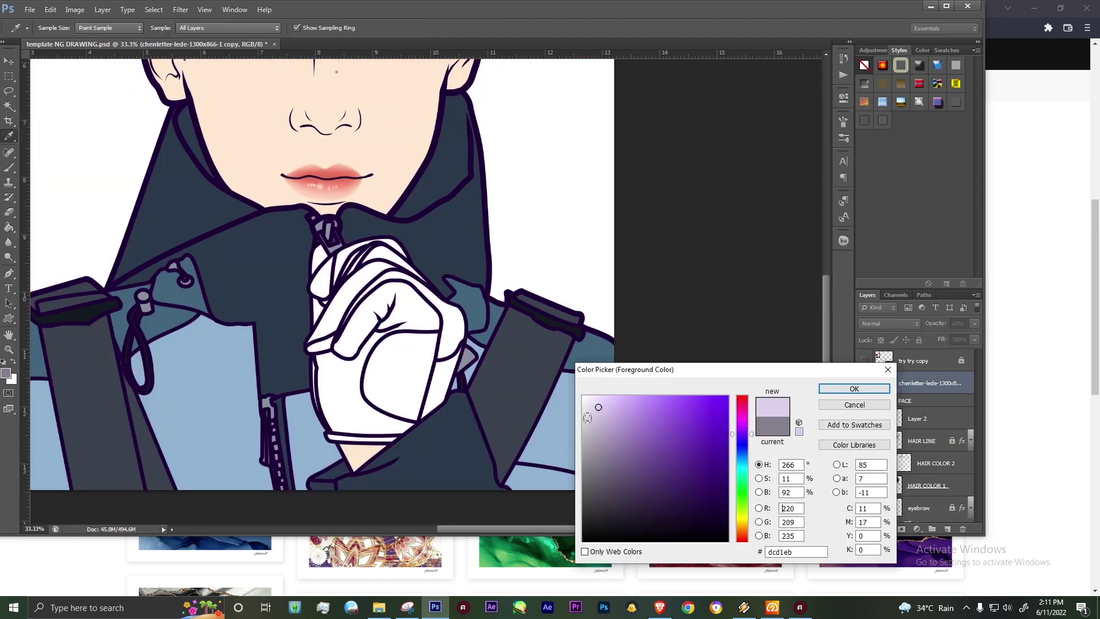
click(854, 390)
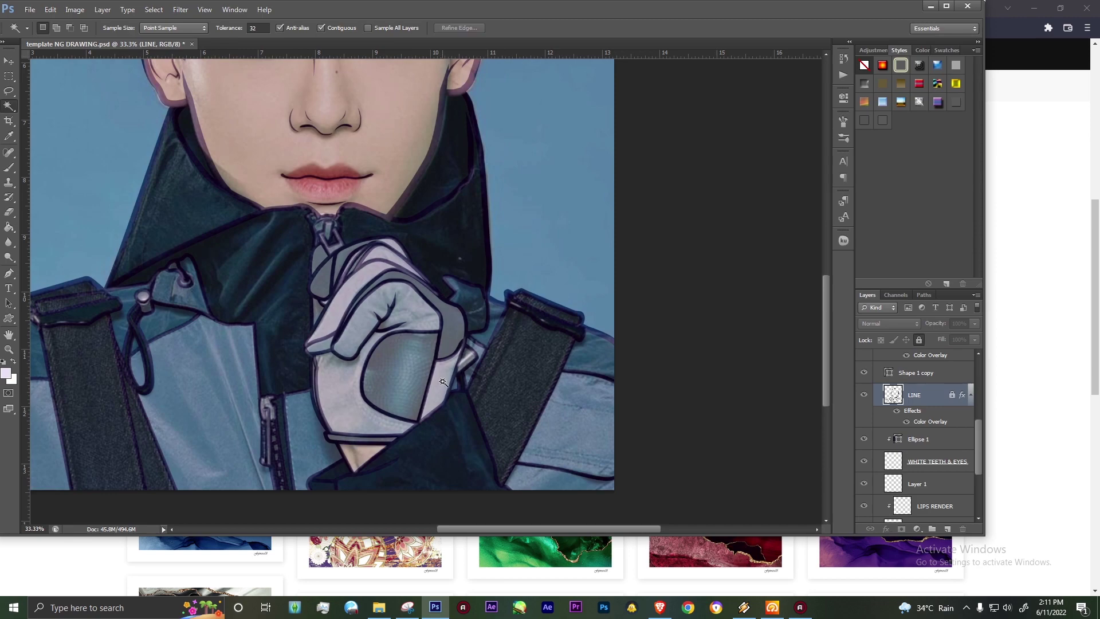
Step: Make SKIN & BODY the active layer and zoom in closely on the glove
scroll(916, 430, down, 5)
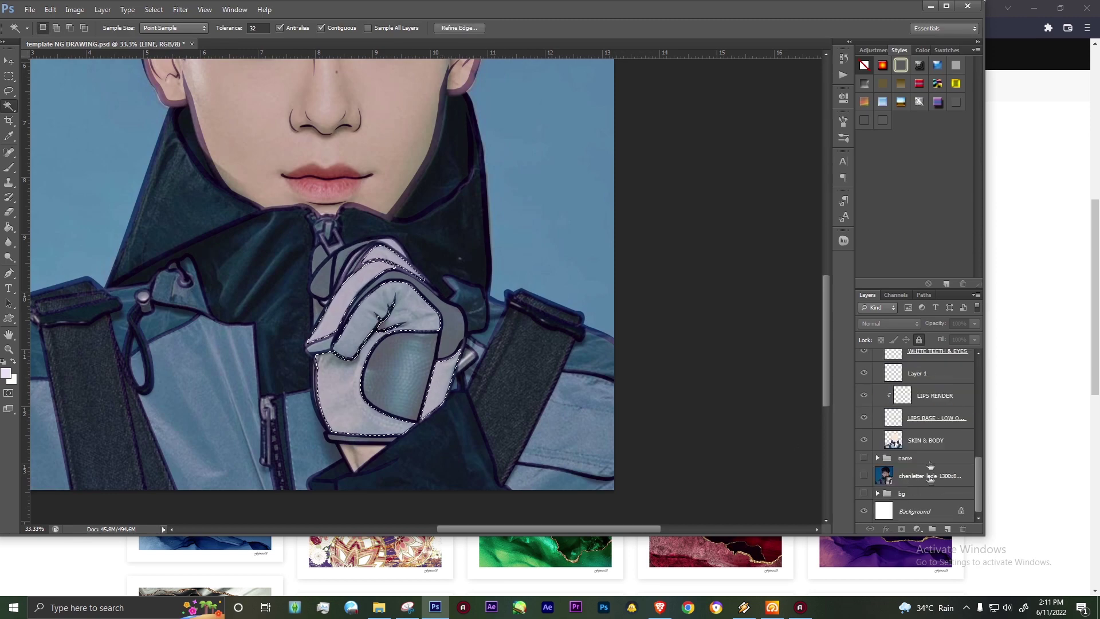
click(925, 440)
key(g)
key(ctrl+plus)
key(ctrl+plus)
key(ctrl+plus)
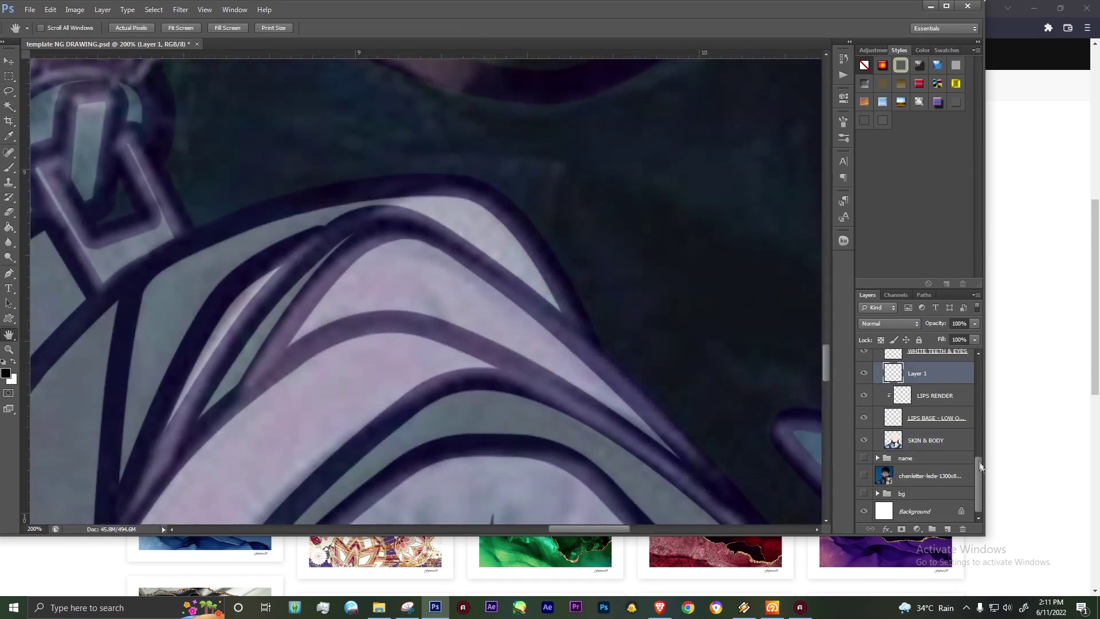
Step: Fill the glove's palm patch with dark teal and show the reference photo for comparison
key(m)
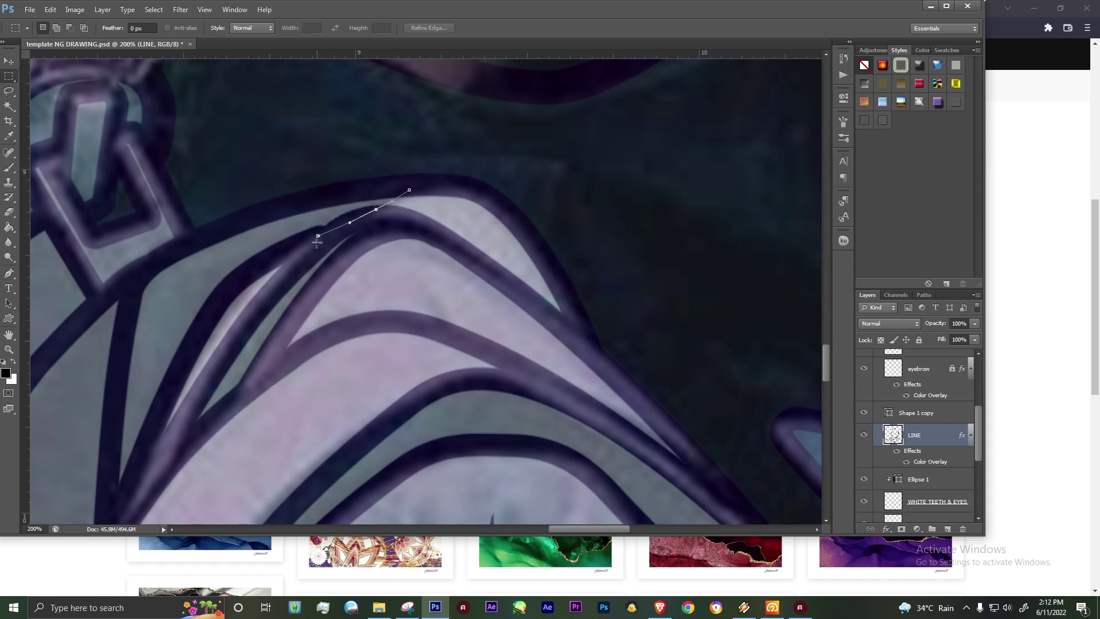
key(p)
key(b)
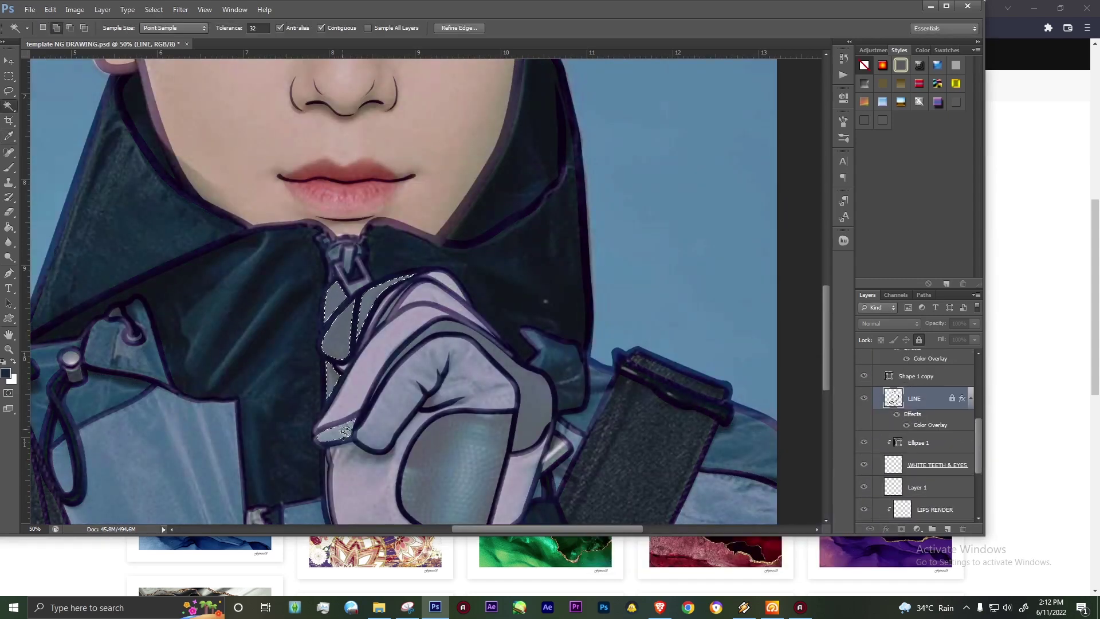
key(g)
click(481, 456)
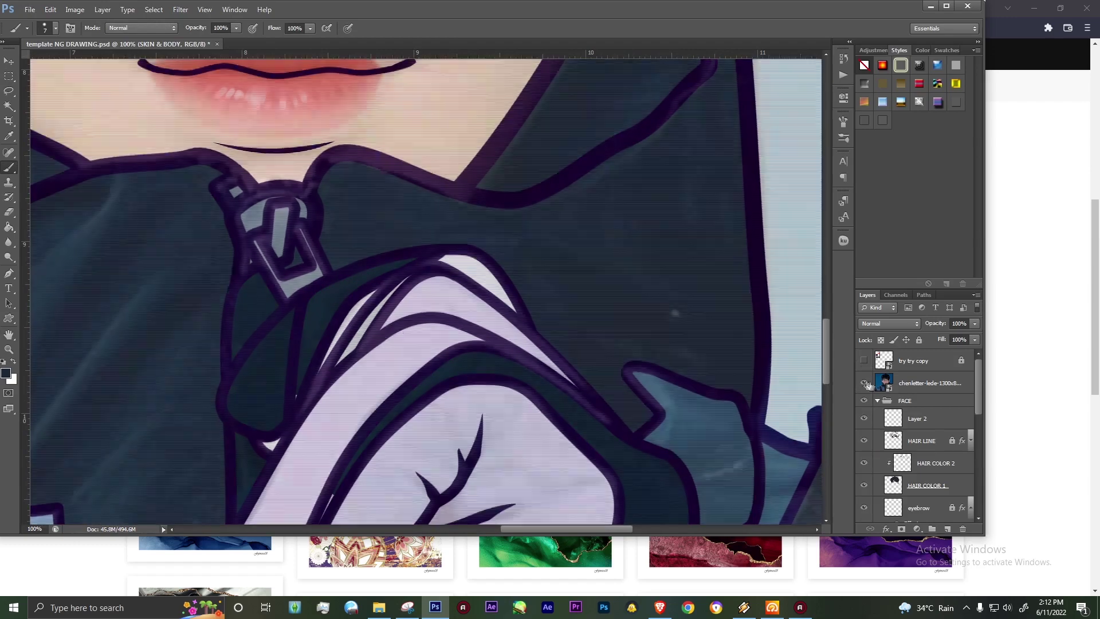
click(864, 383)
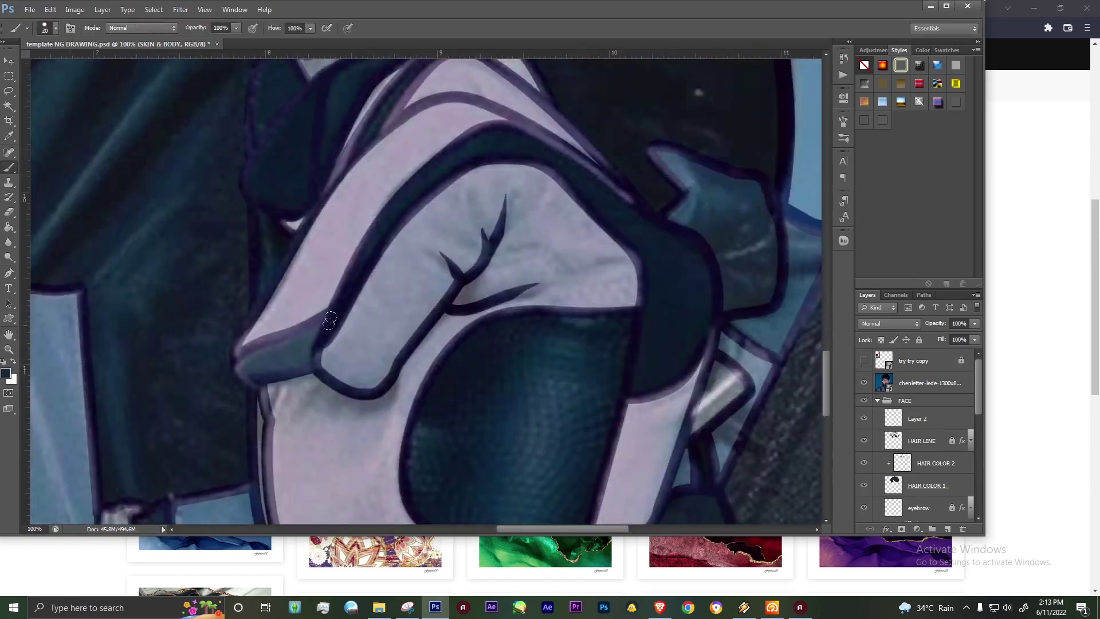